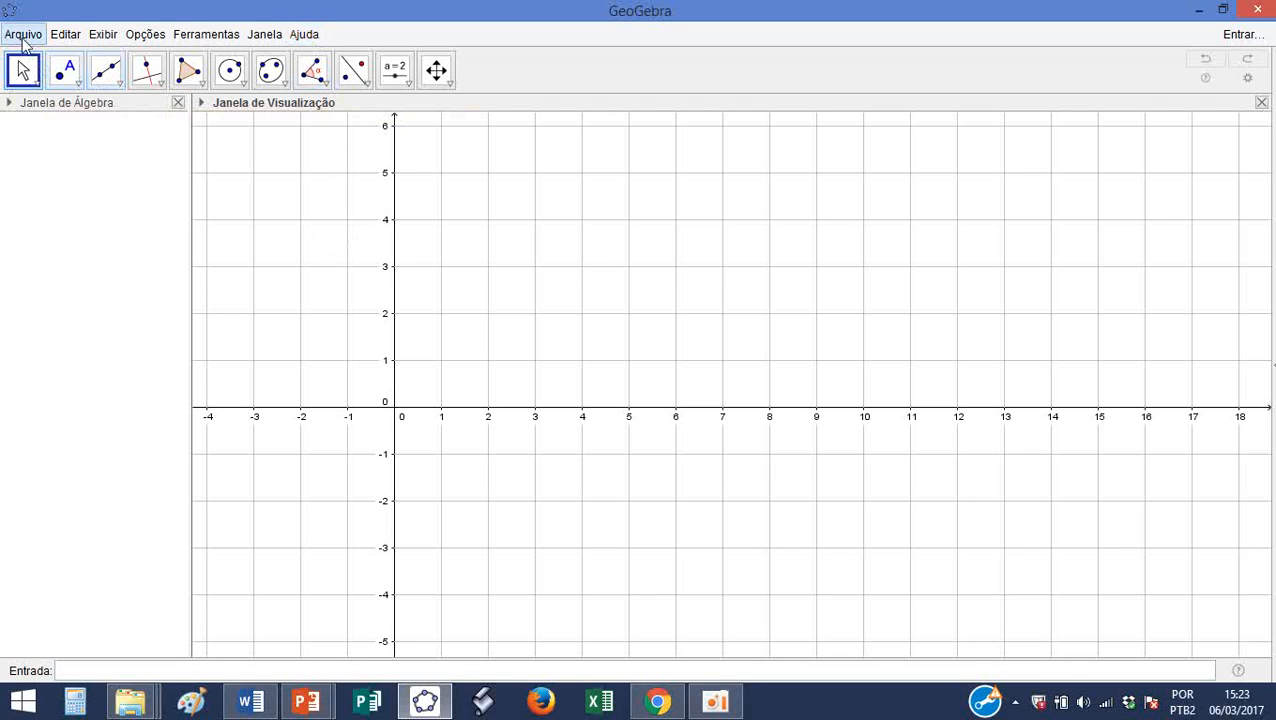
# - Open an additional blank GeoGebra window, move it aside, and close it
pyautogui.click(22, 36)
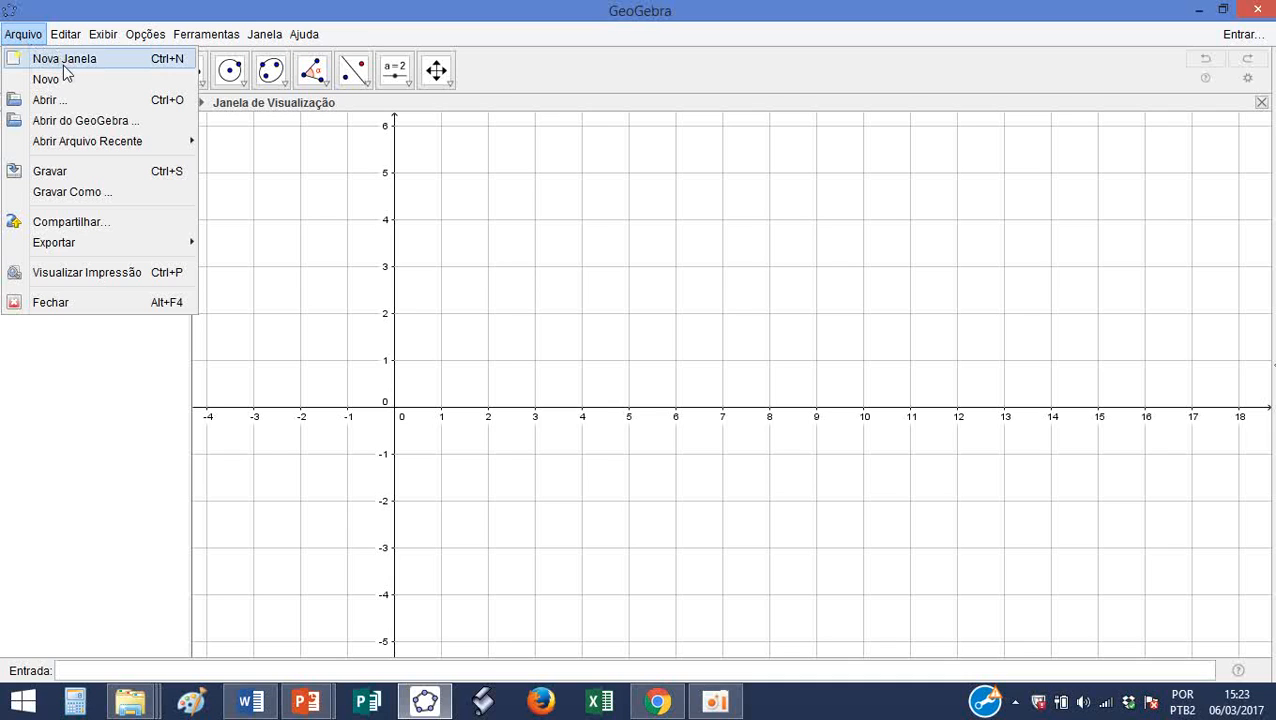
pyautogui.click(64, 64)
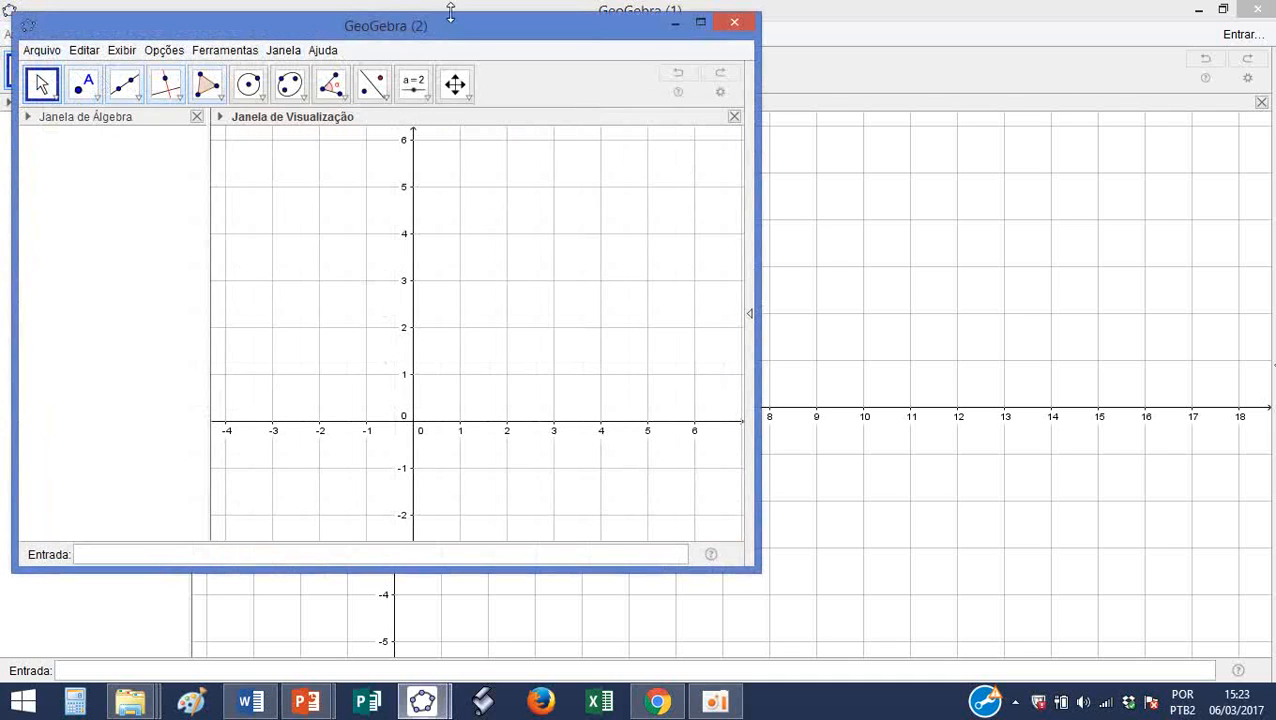
pyautogui.moveTo(340, 28); pyautogui.dragTo(577, 34)
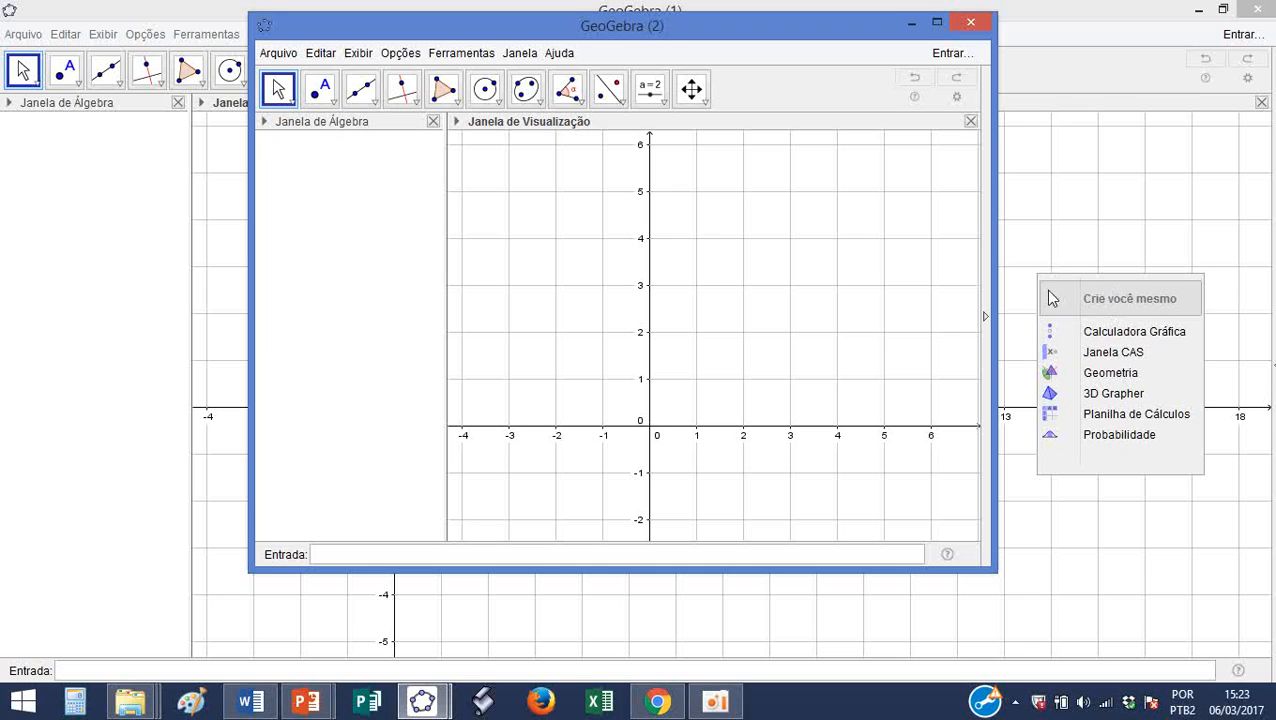
pyautogui.click(970, 22)
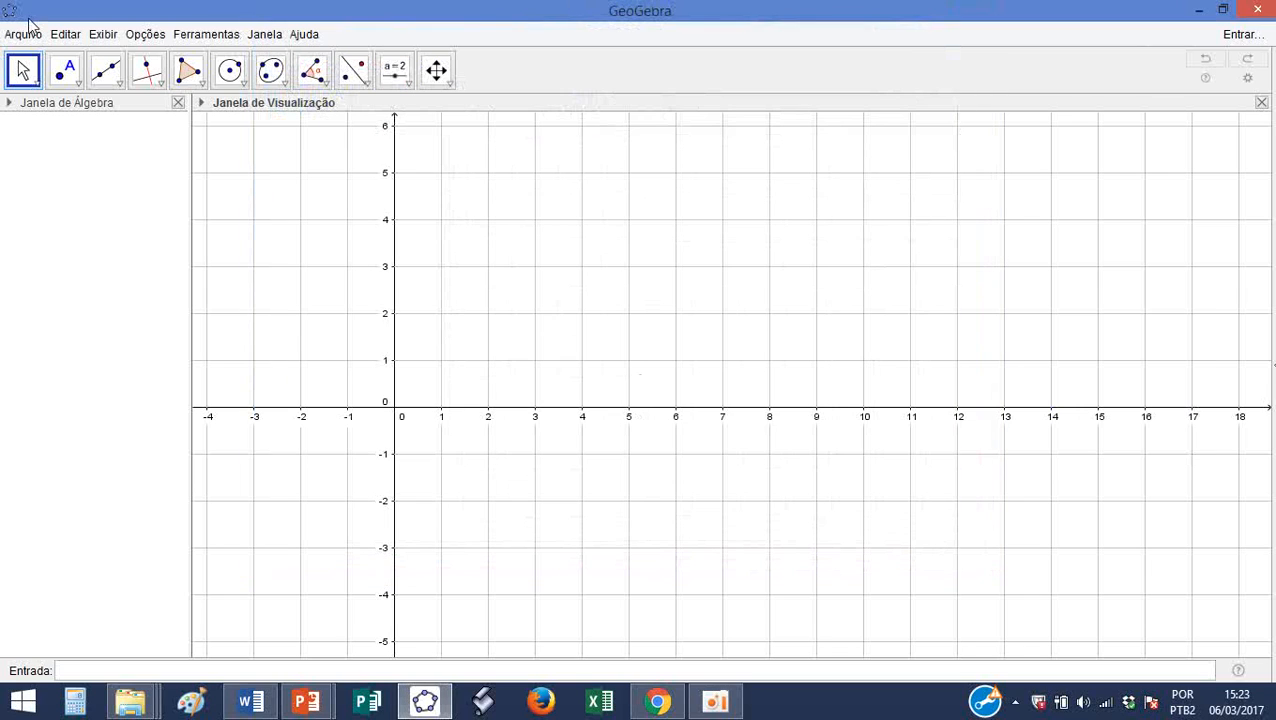
# - Start a new blank construction and activate the Point tool
pyautogui.click(23, 34)
pyautogui.click(56, 85)
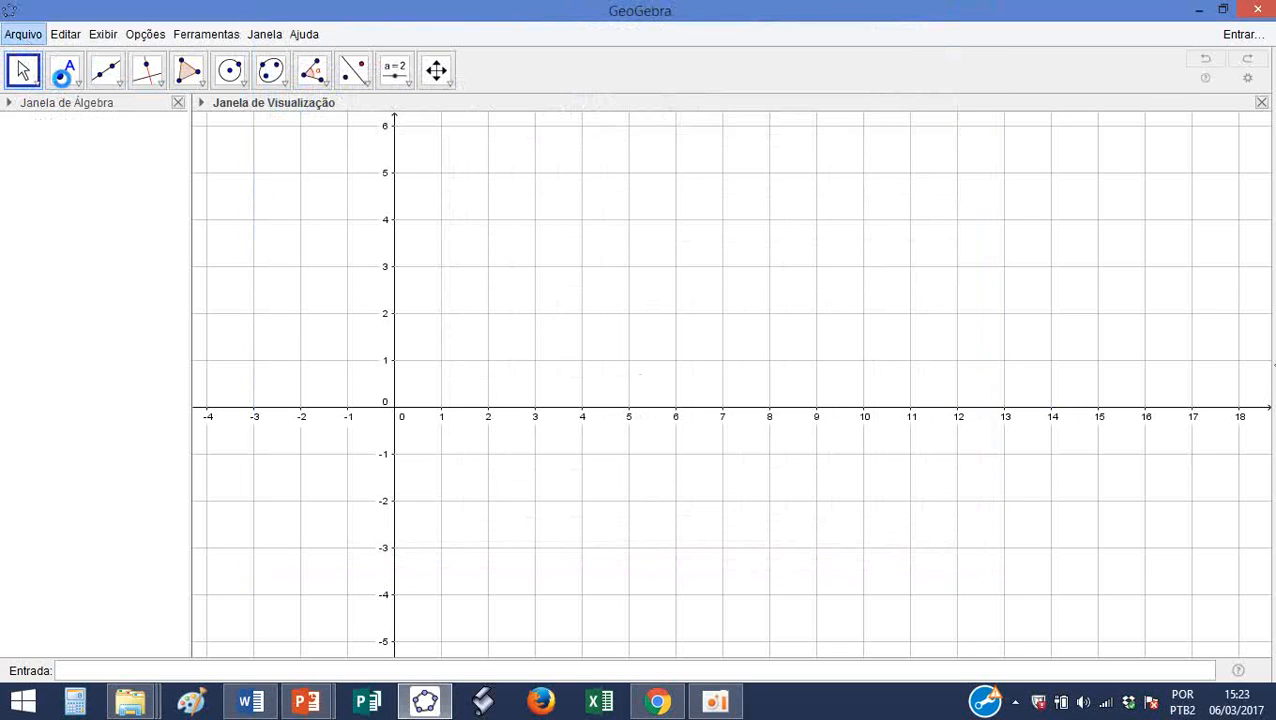
pyautogui.click(64, 72)
pyautogui.moveTo(106, 72)
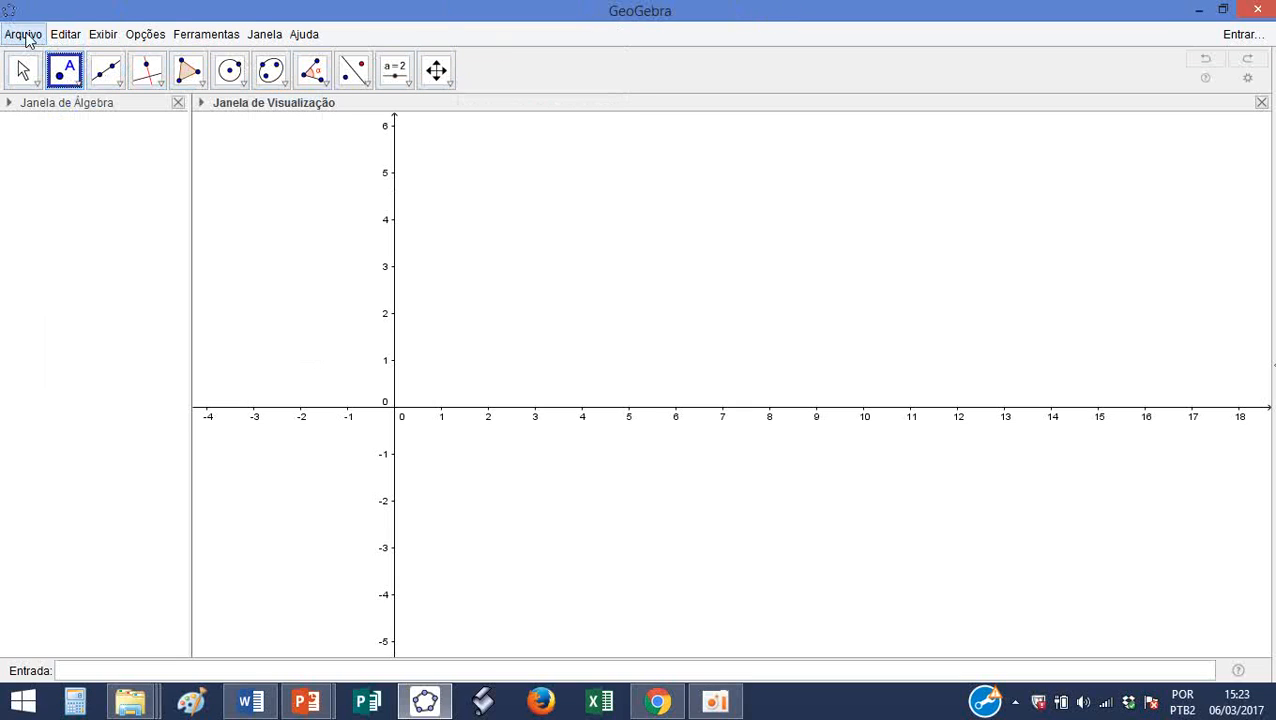
# - Preview Q1.ggb and Q2.ggb in the Geometria Plana folder and open Q1.ggb
pyautogui.click(22, 36)
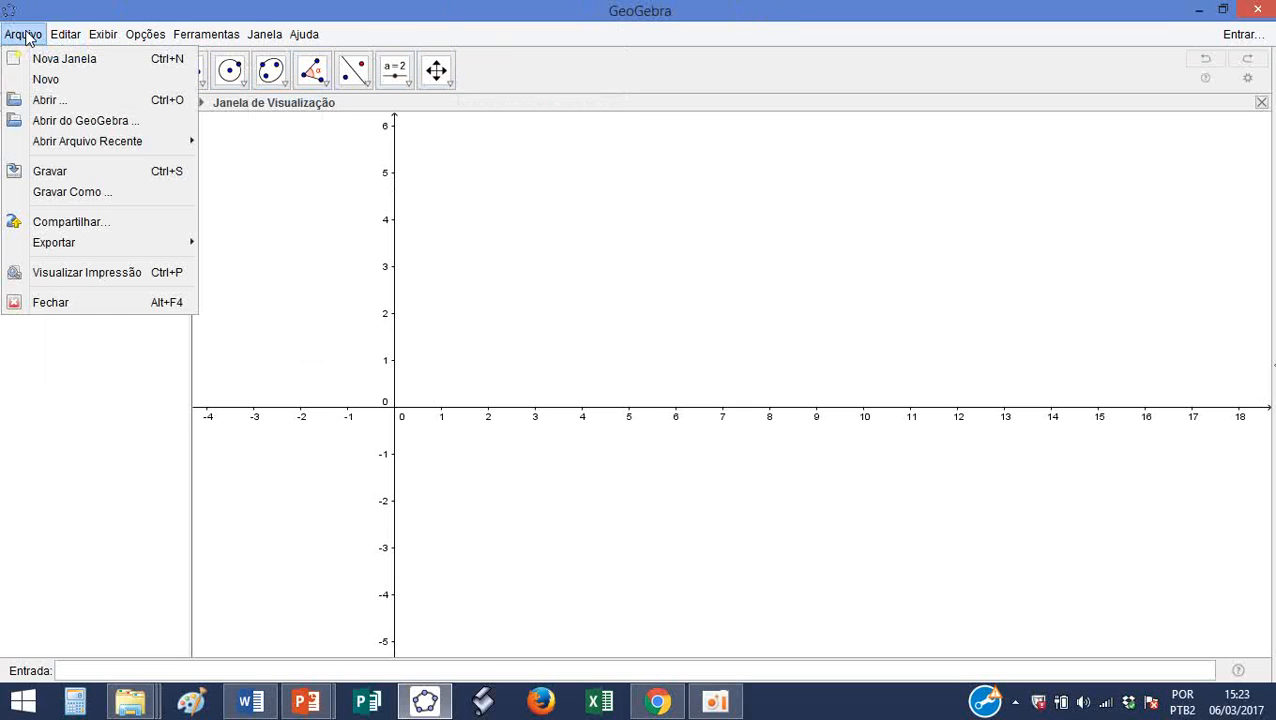
pyautogui.click(44, 101)
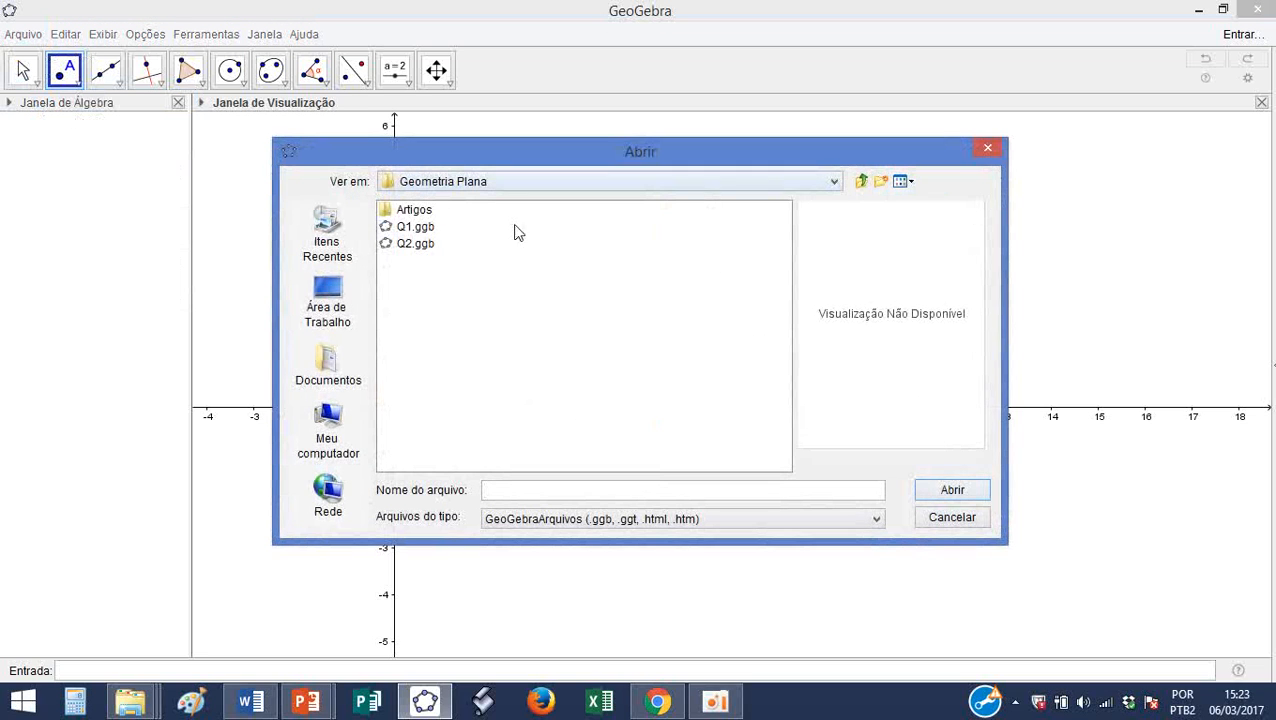
pyautogui.click(428, 230)
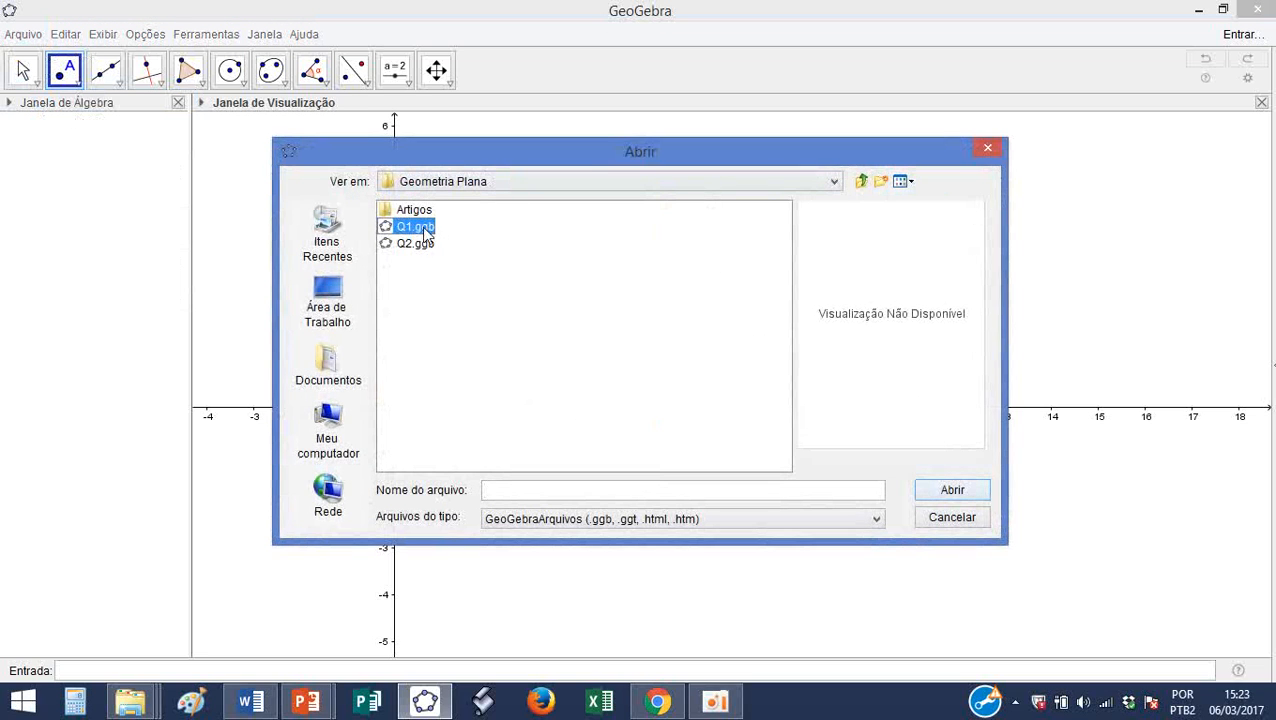
pyautogui.click(418, 244)
pyautogui.click(418, 228)
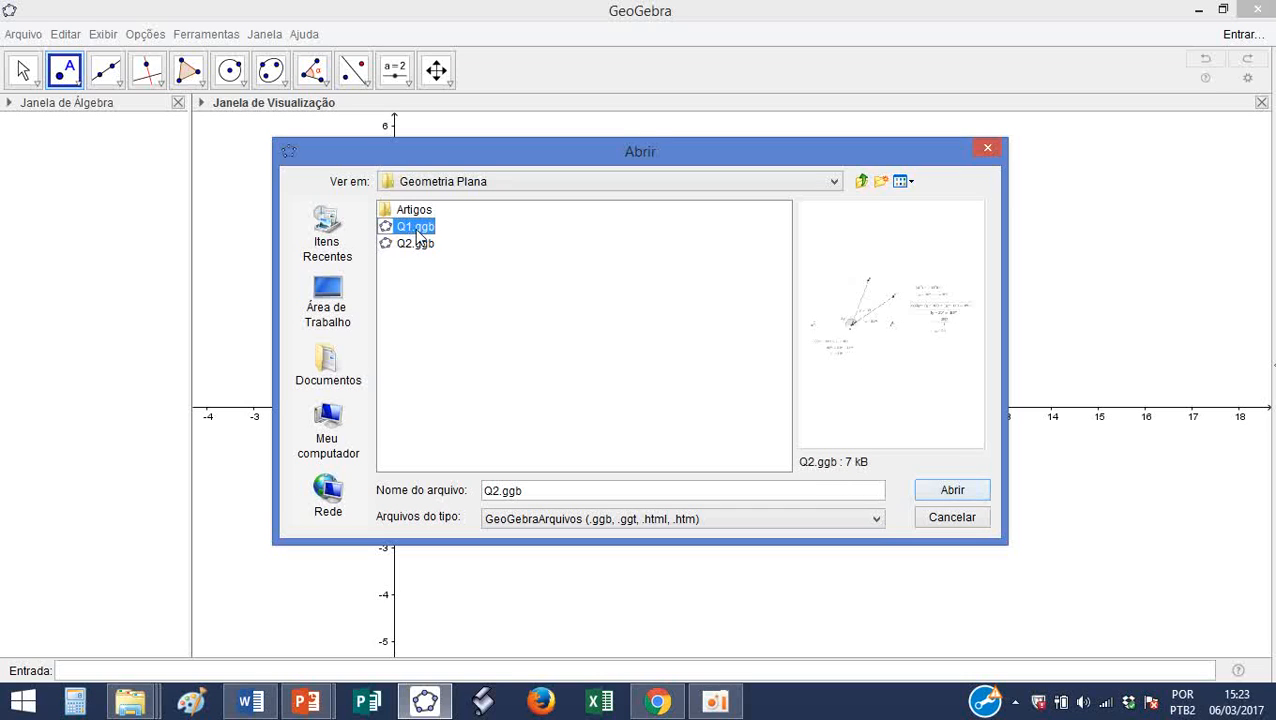
pyautogui.click(418, 244)
pyautogui.click(418, 228)
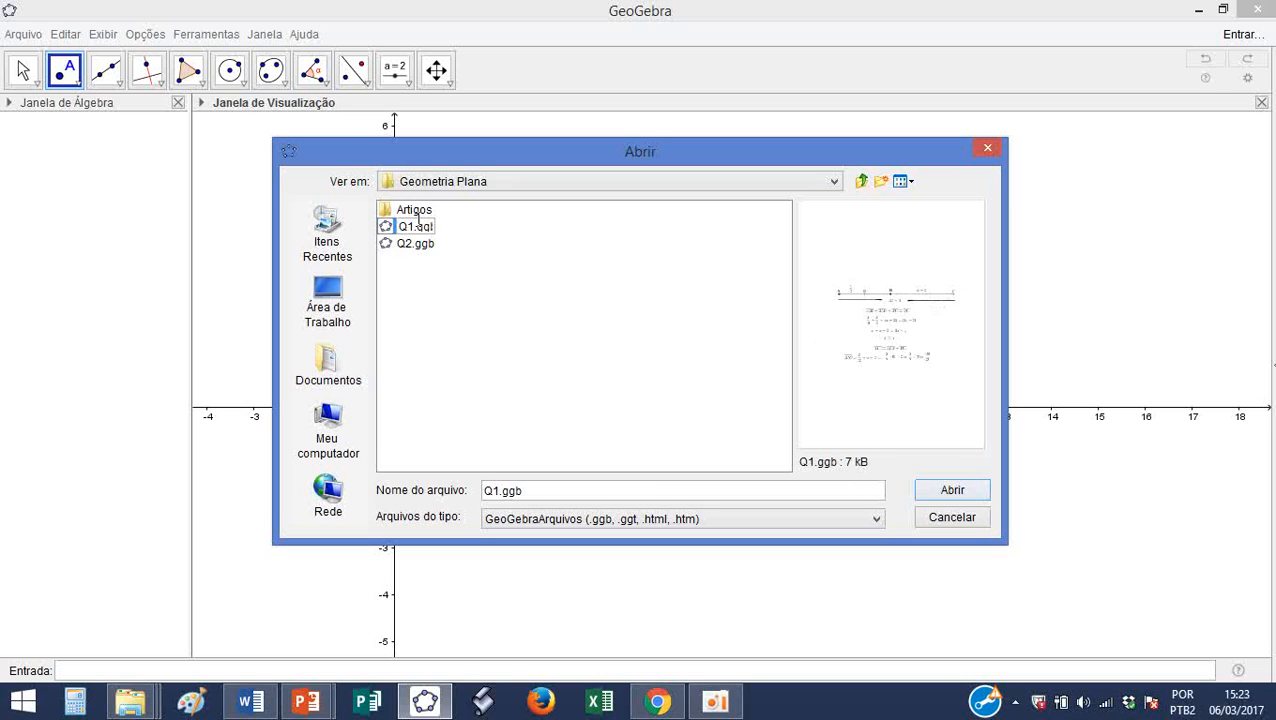
pyautogui.click(955, 490)
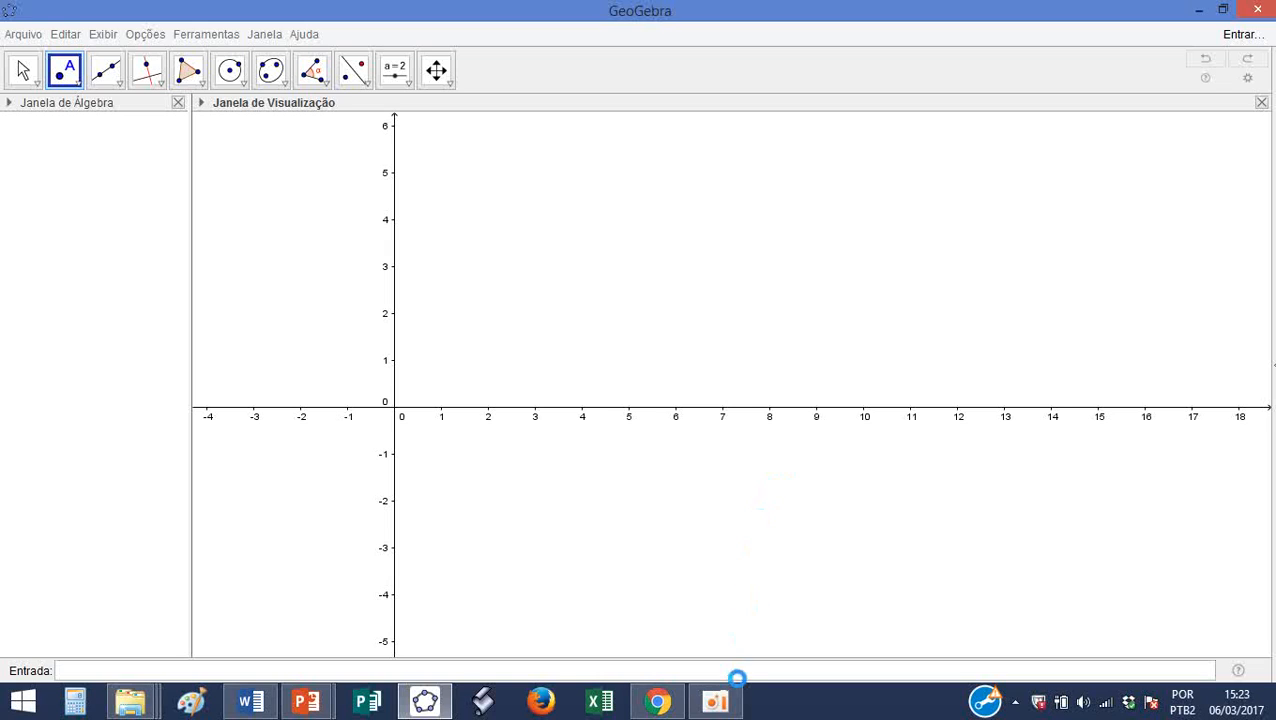
pyautogui.moveTo(730, 712)
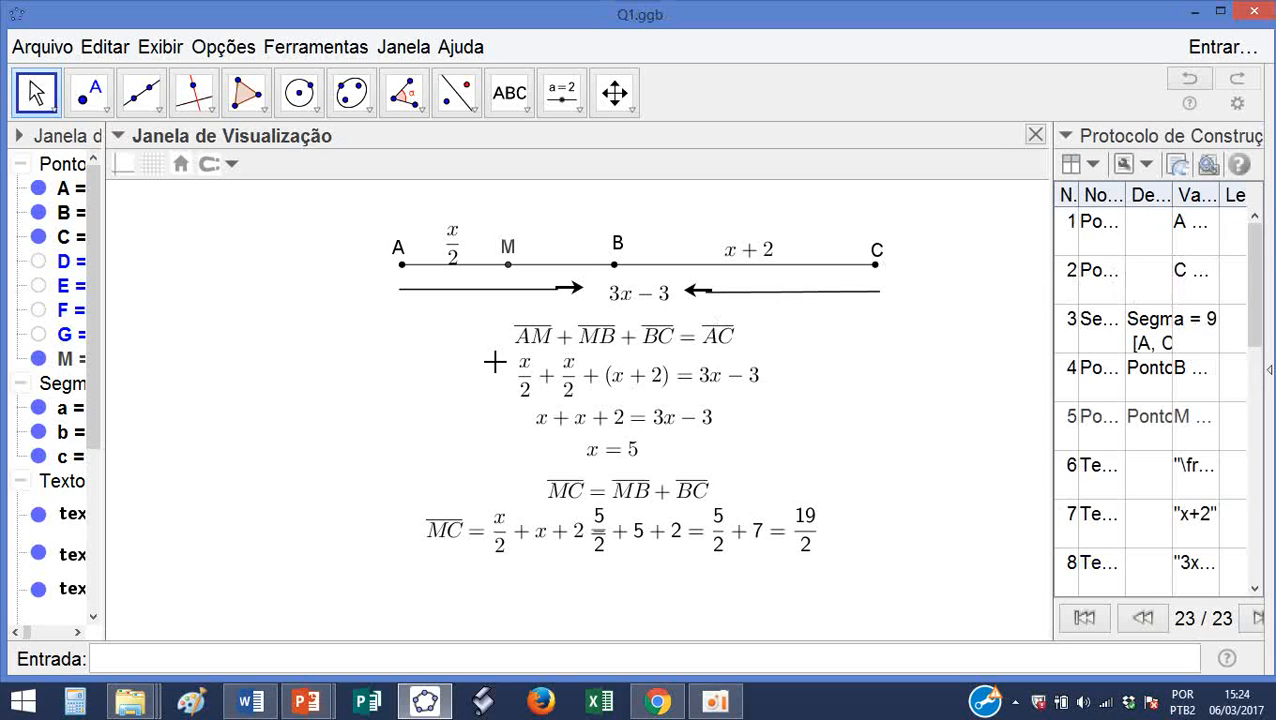
# - Close Q1.ggb and the screen recorder window, and relaunch GeoGebra in a maximized window
pyautogui.click(1255, 12)
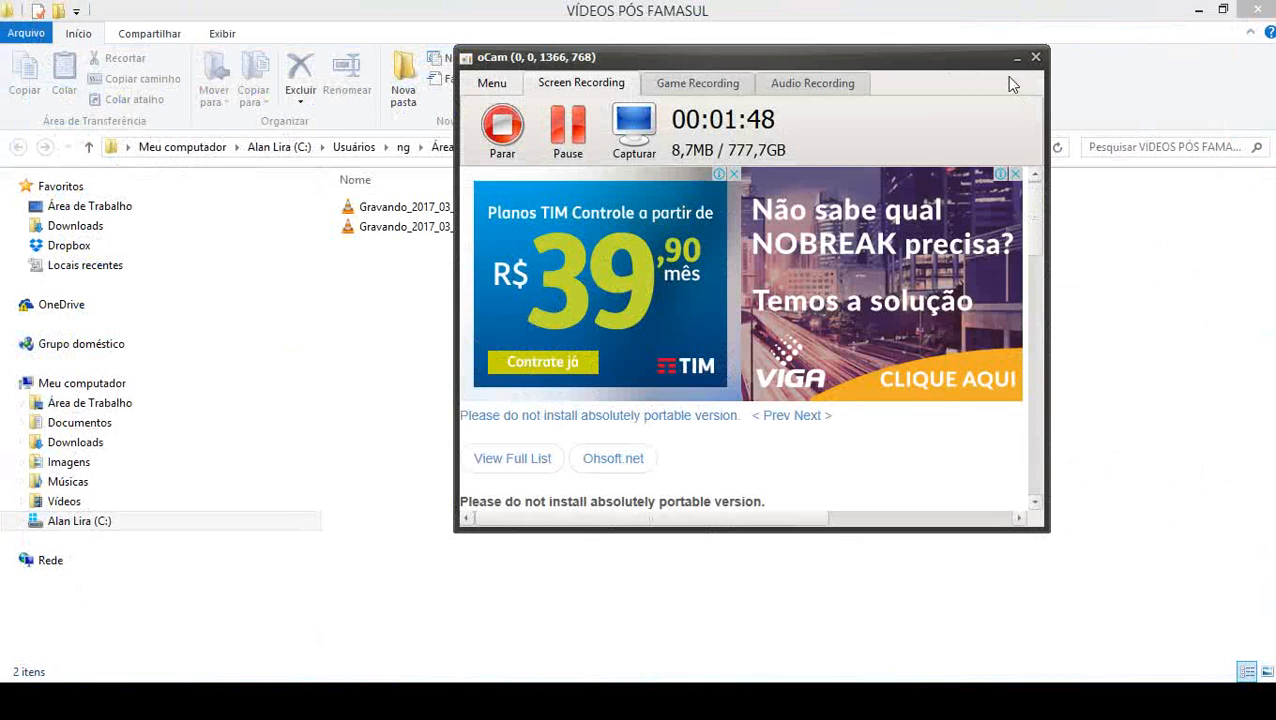
pyautogui.click(1034, 57)
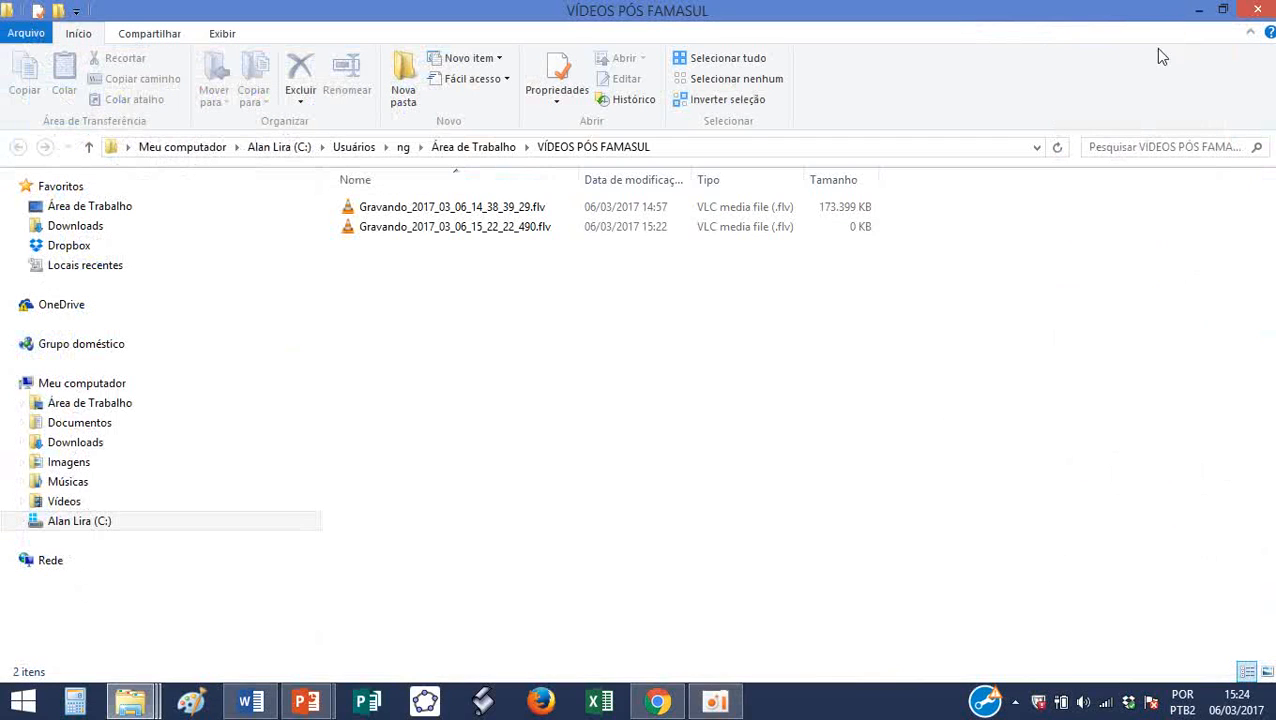
pyautogui.click(437, 712)
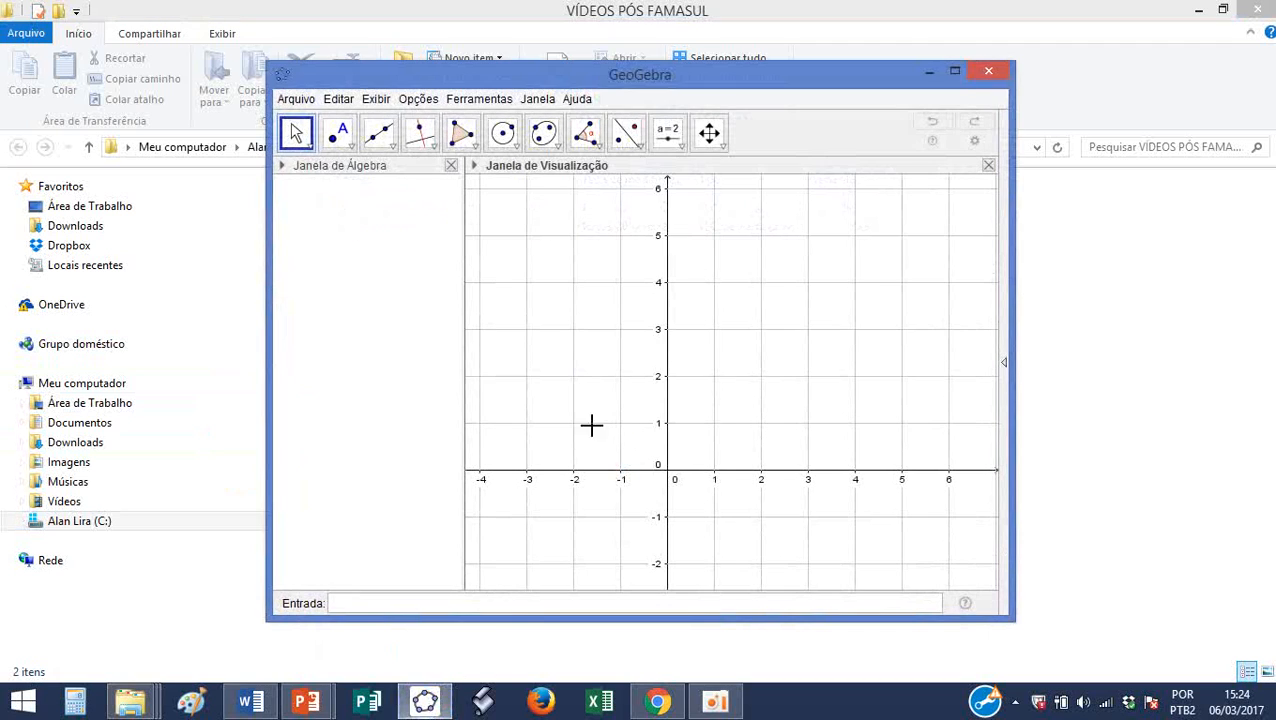
pyautogui.doubleClick(350, 78)
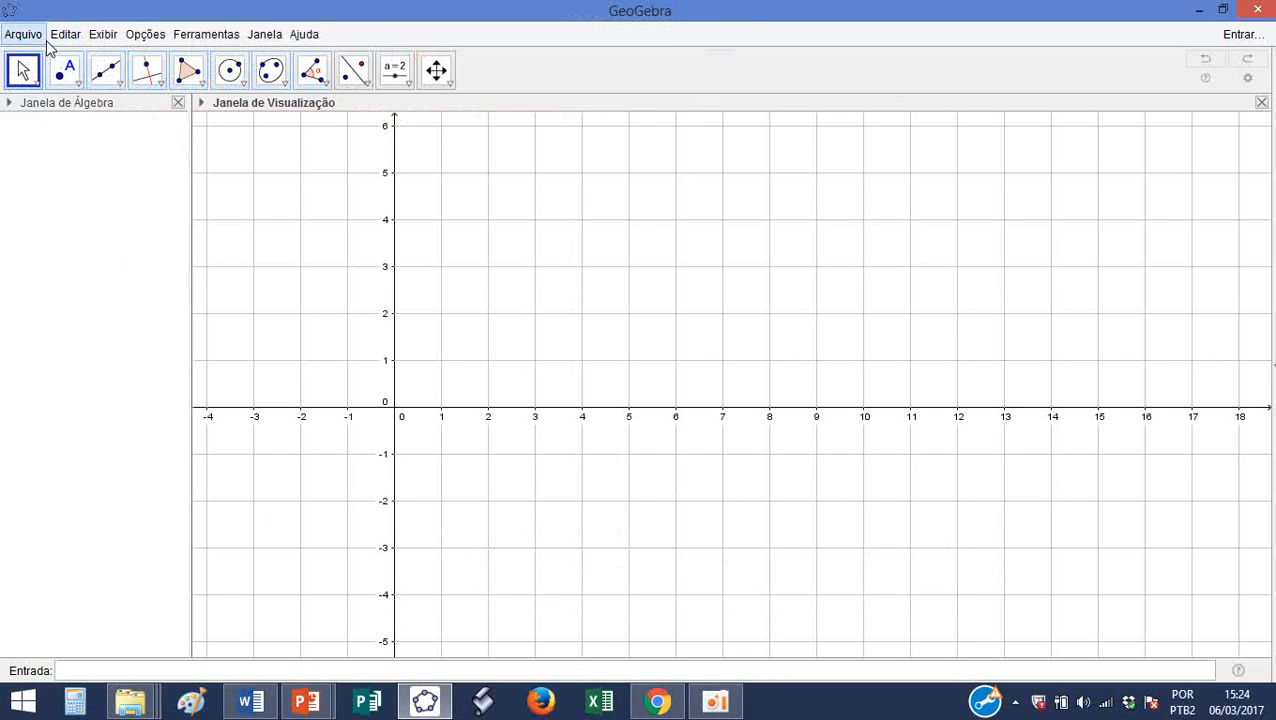
# - Bring up the window for opening online GeoGebra materials and close it without choosing a file
pyautogui.click(22, 34)
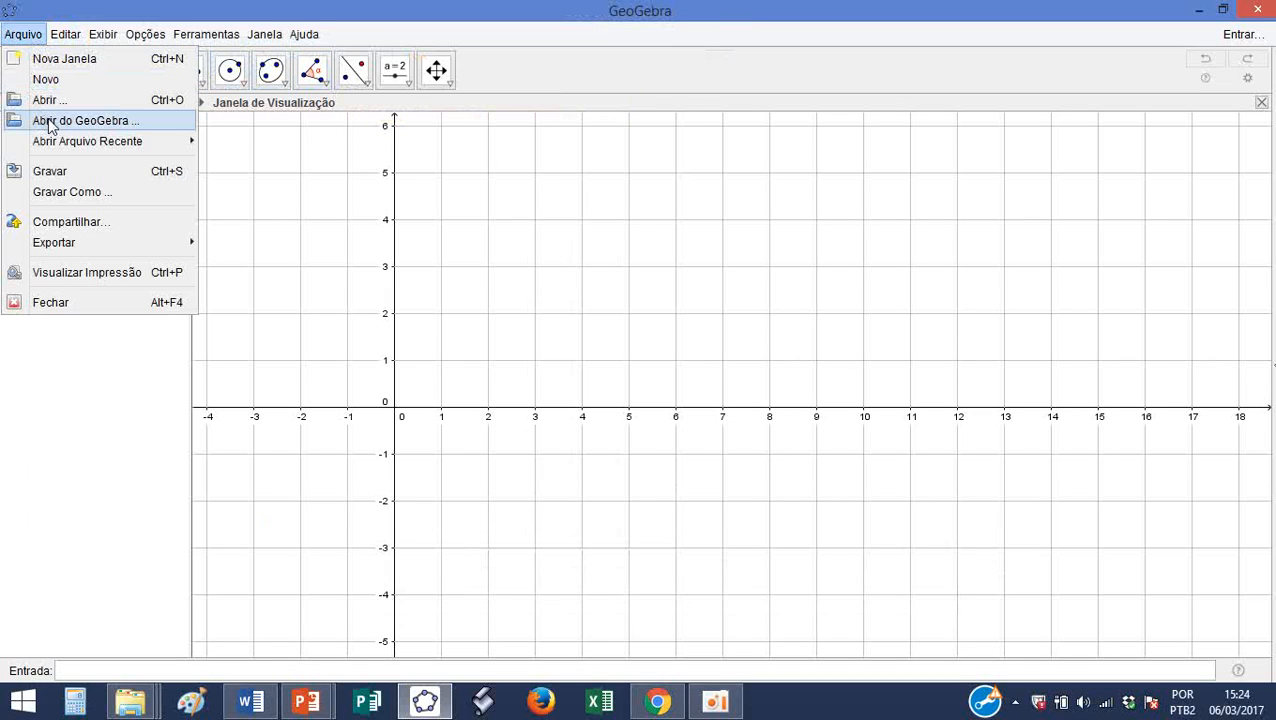
pyautogui.click(107, 122)
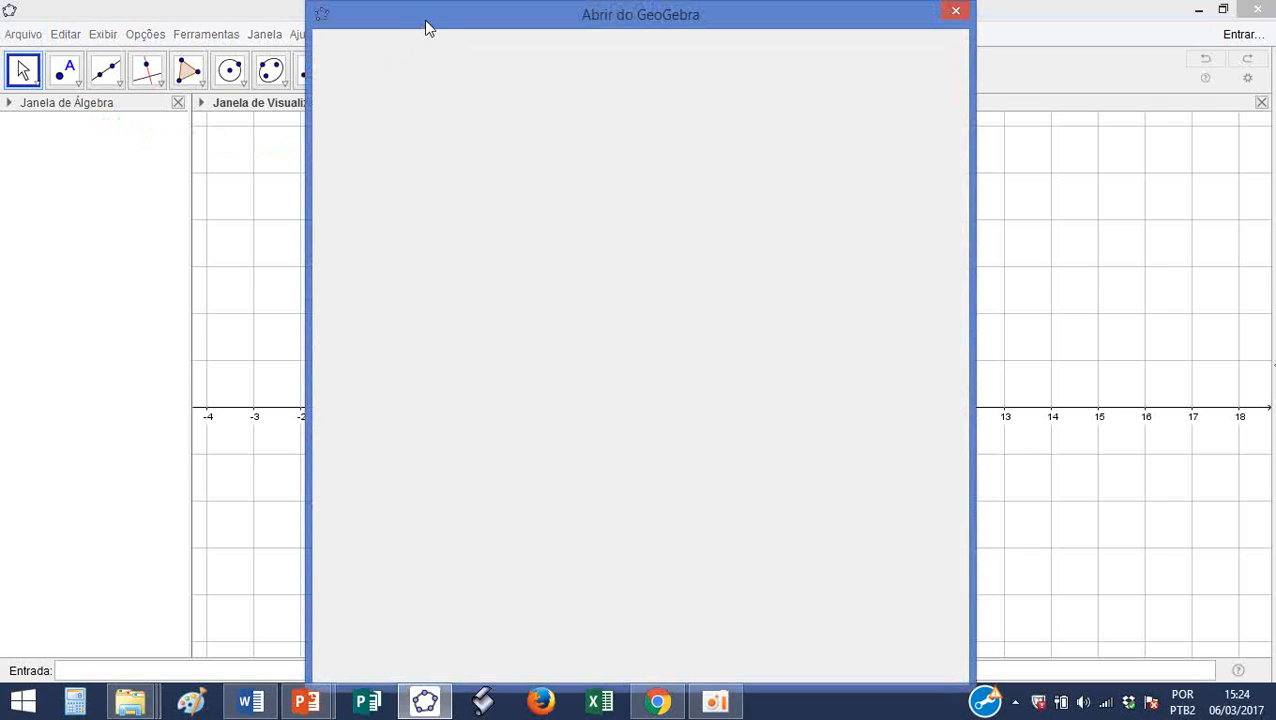
pyautogui.moveTo(421, 43); pyautogui.dragTo(471, 31)
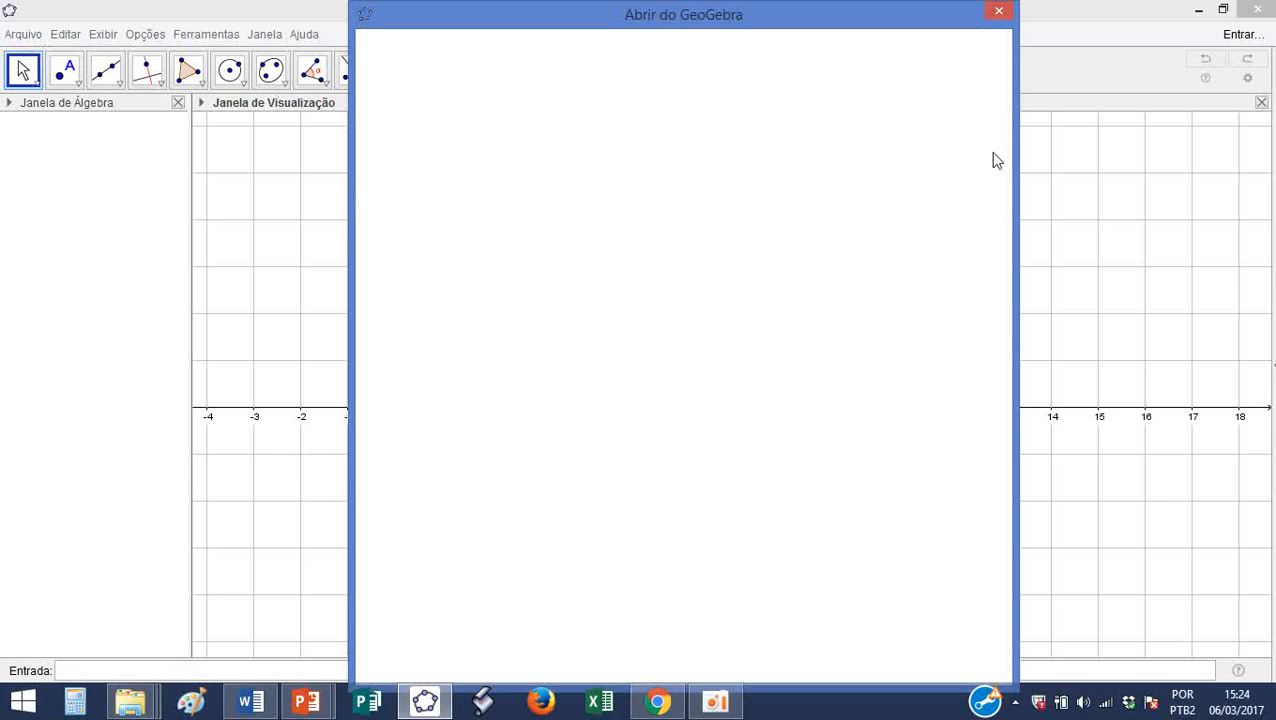
pyautogui.click(995, 15)
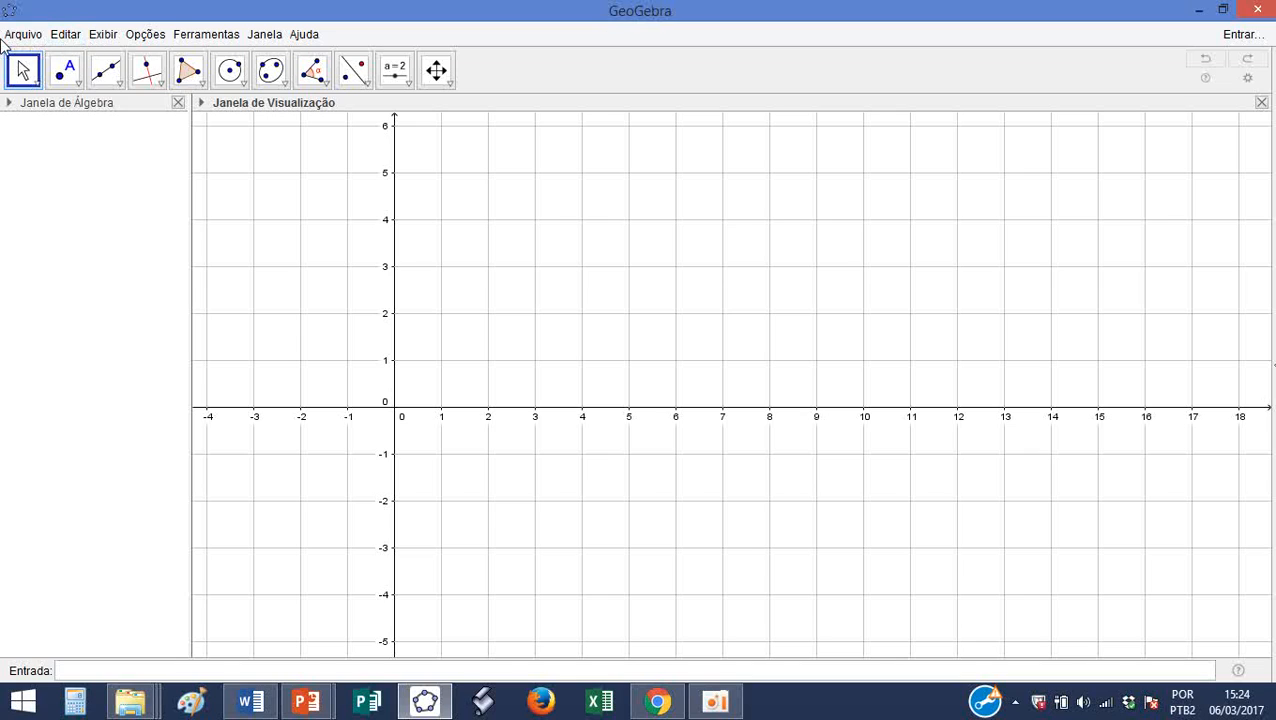
# - Bring up the Gravar dialog for the blank construction, inspect its file type options, and cancel saving
pyautogui.click(21, 36)
pyautogui.moveTo(78, 146)
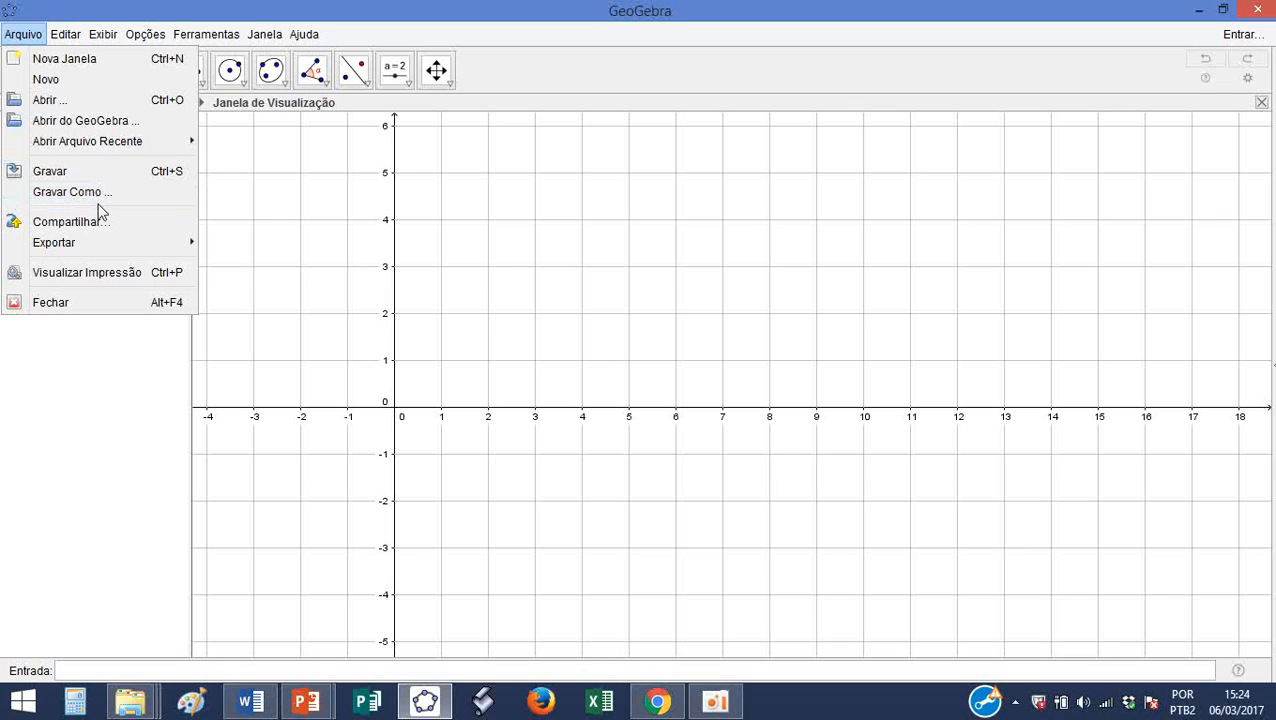
pyautogui.moveTo(88, 247)
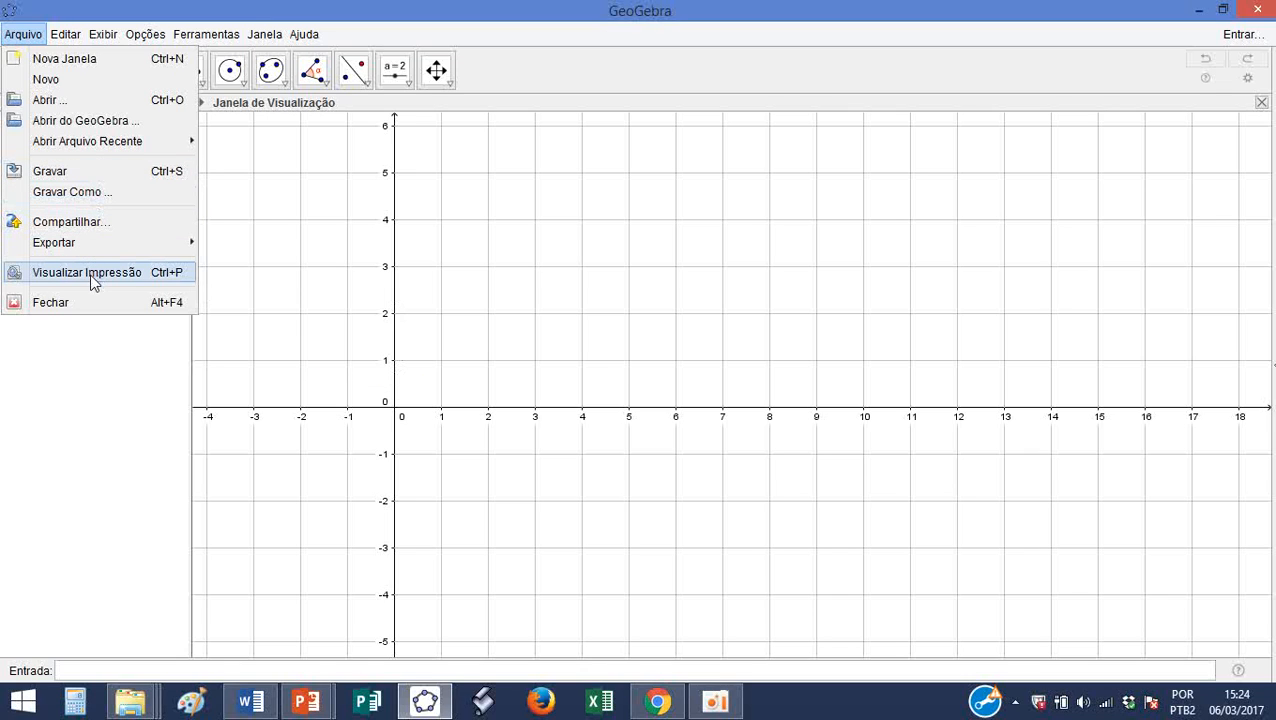
pyautogui.click(91, 173)
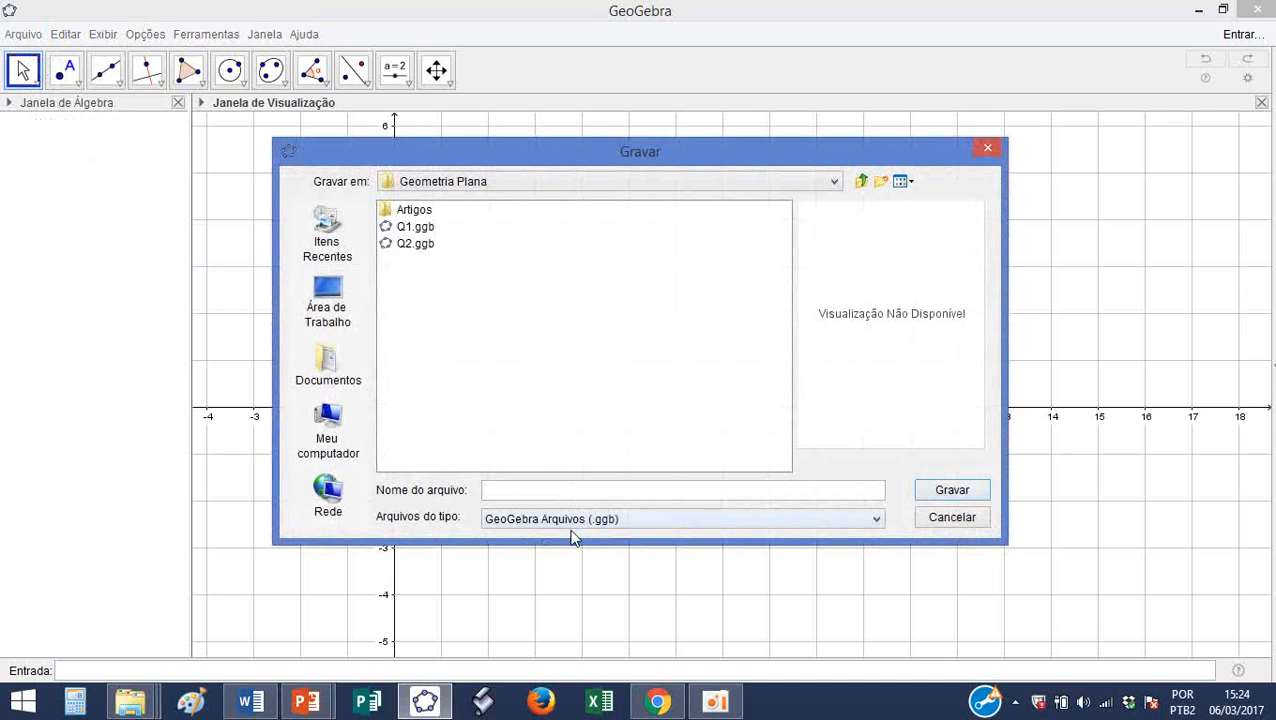
pyautogui.click(661, 521)
pyautogui.click(712, 521)
pyautogui.click(952, 517)
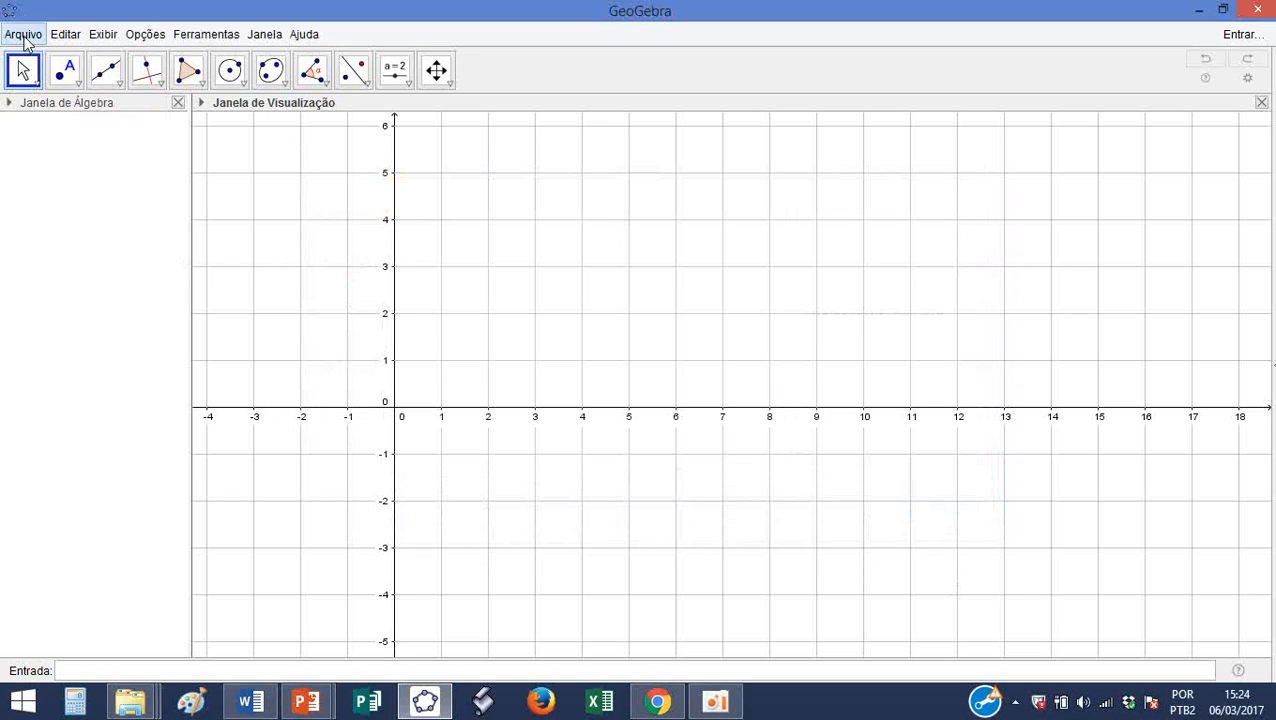
# - Start Gravar Como for the construction, look at the available file types, and cancel without saving
pyautogui.click(22, 34)
pyautogui.click(71, 193)
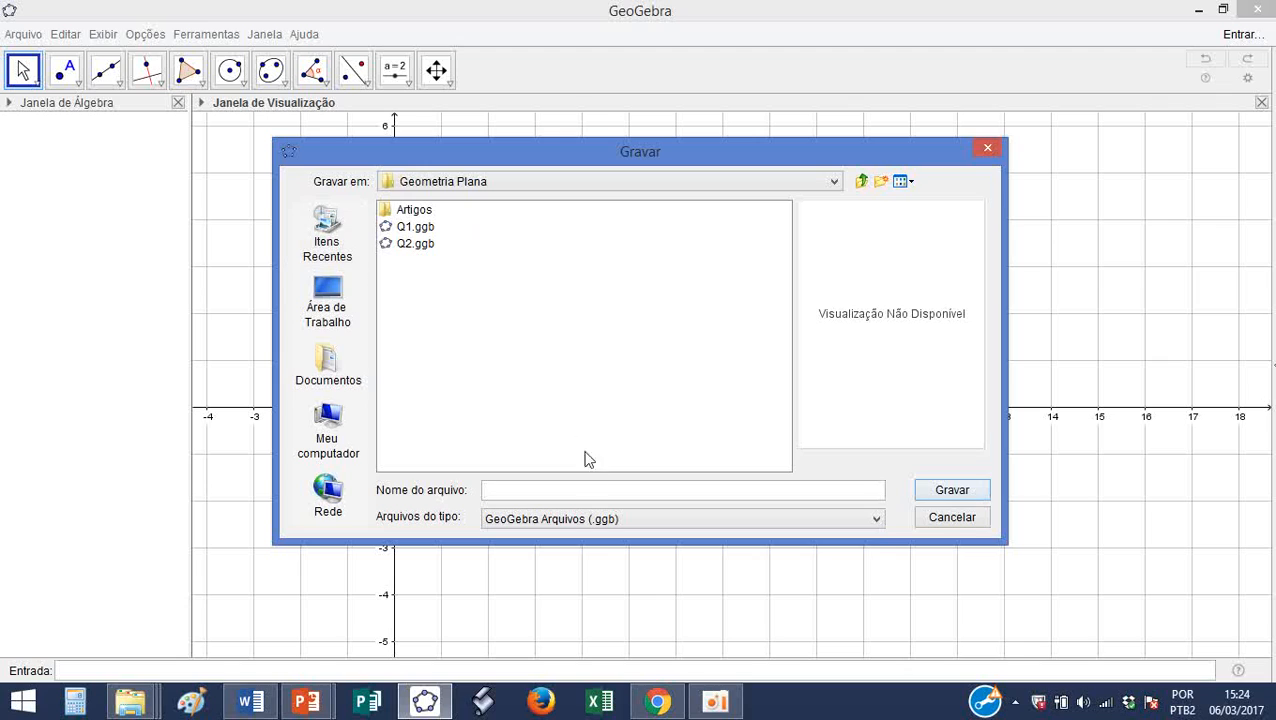
pyautogui.click(603, 521)
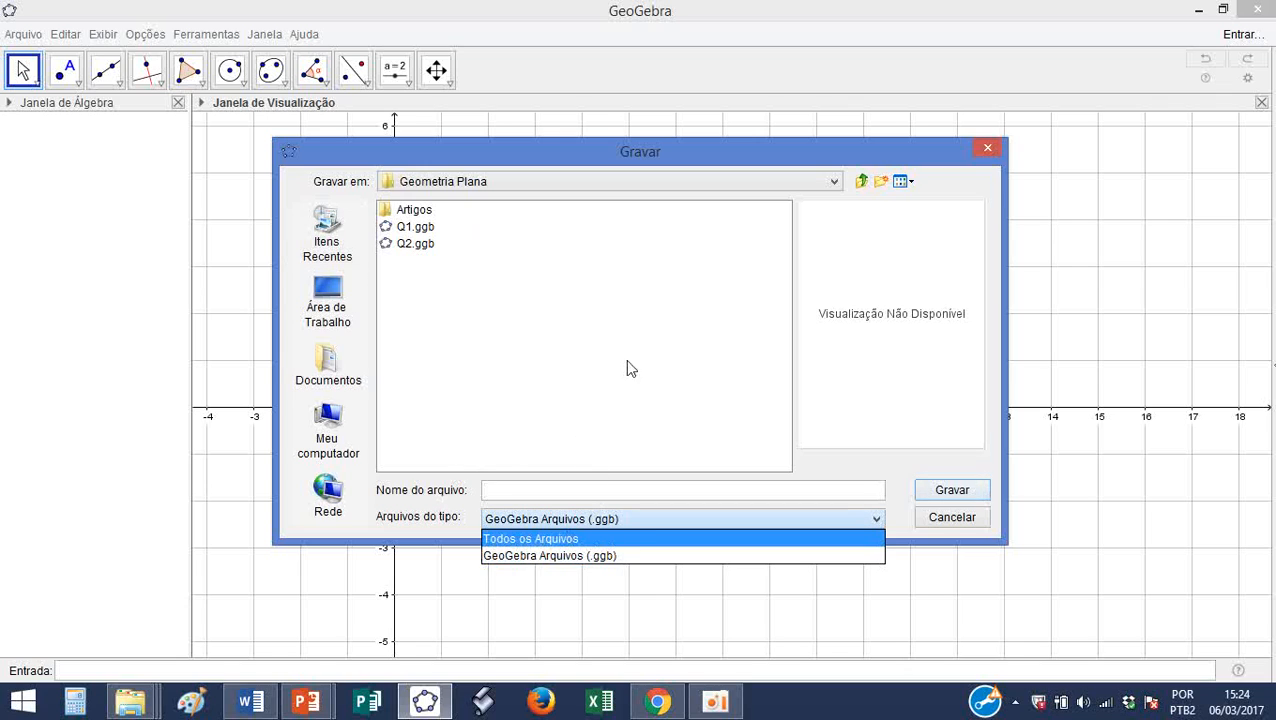
pyautogui.click(968, 522)
pyautogui.click(968, 522)
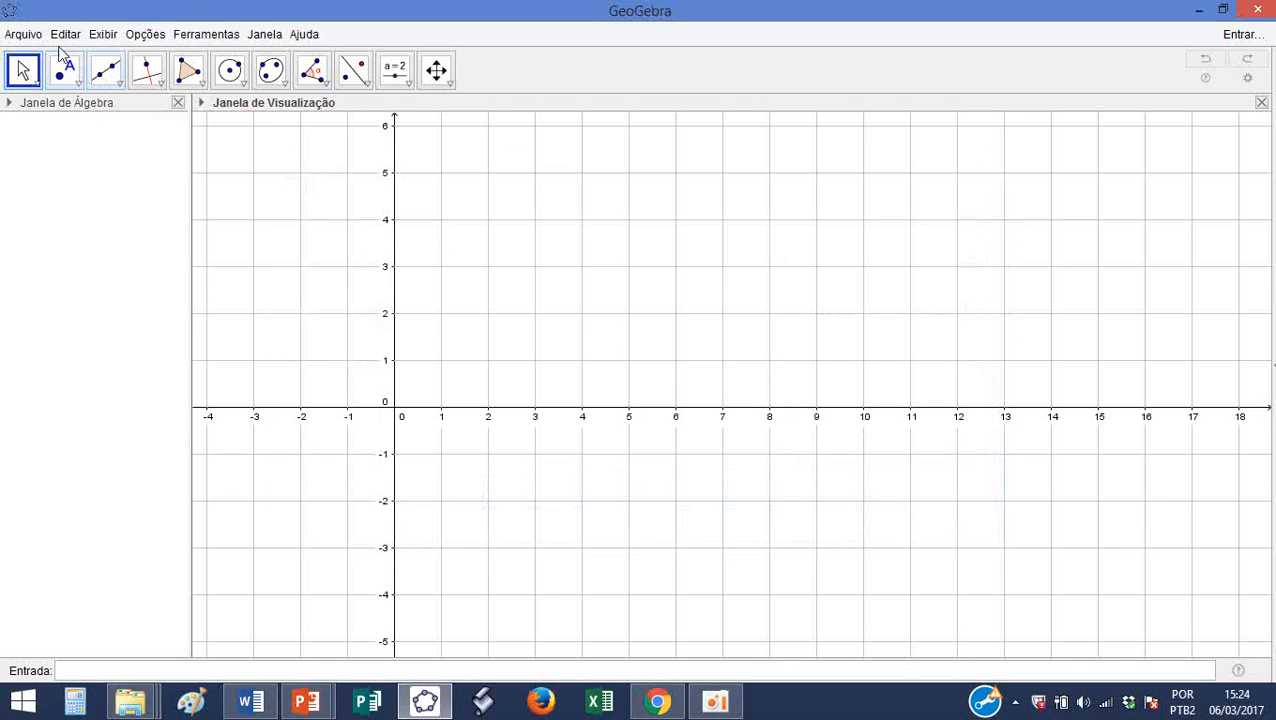
pyautogui.click(62, 40)
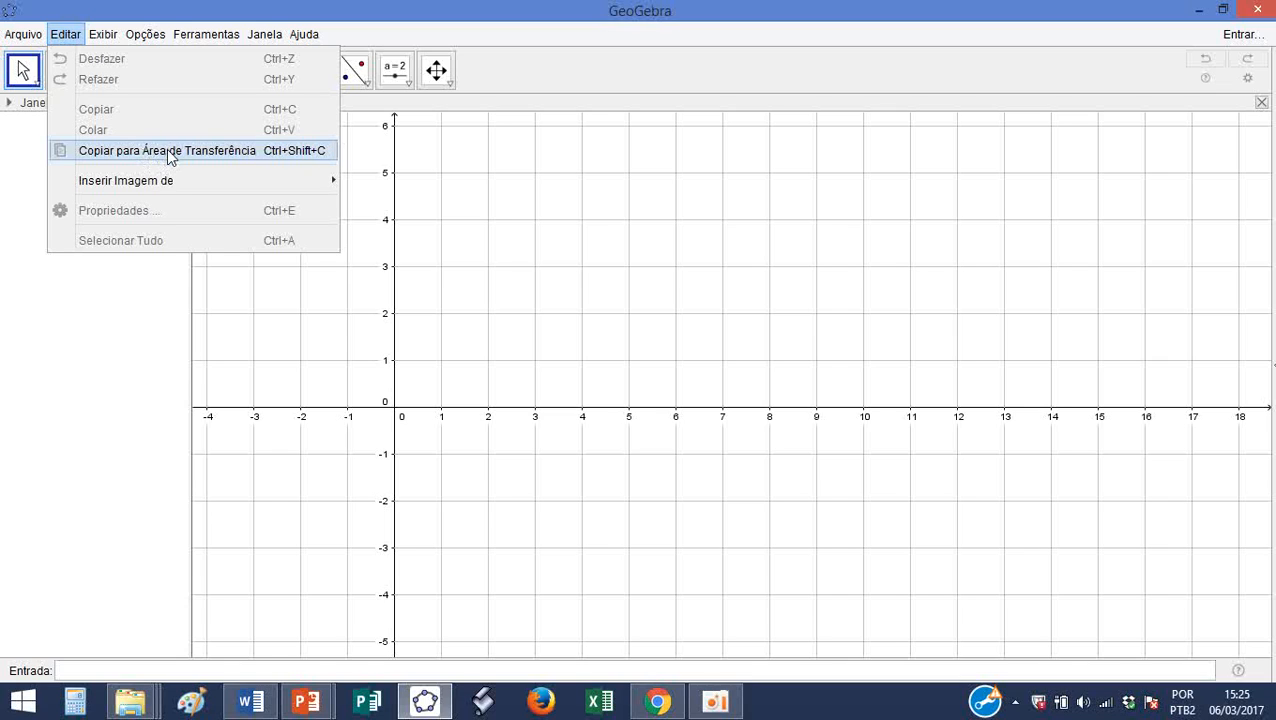
pyautogui.moveTo(174, 186)
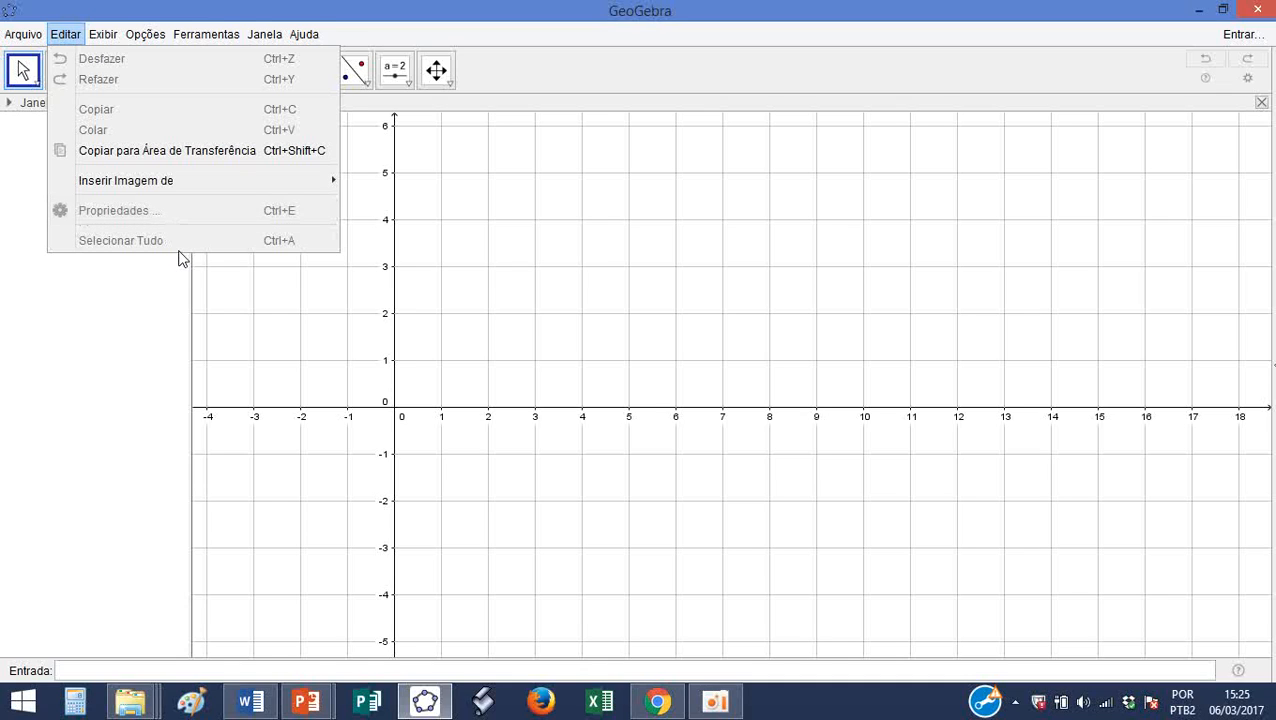
pyautogui.press('Escape')
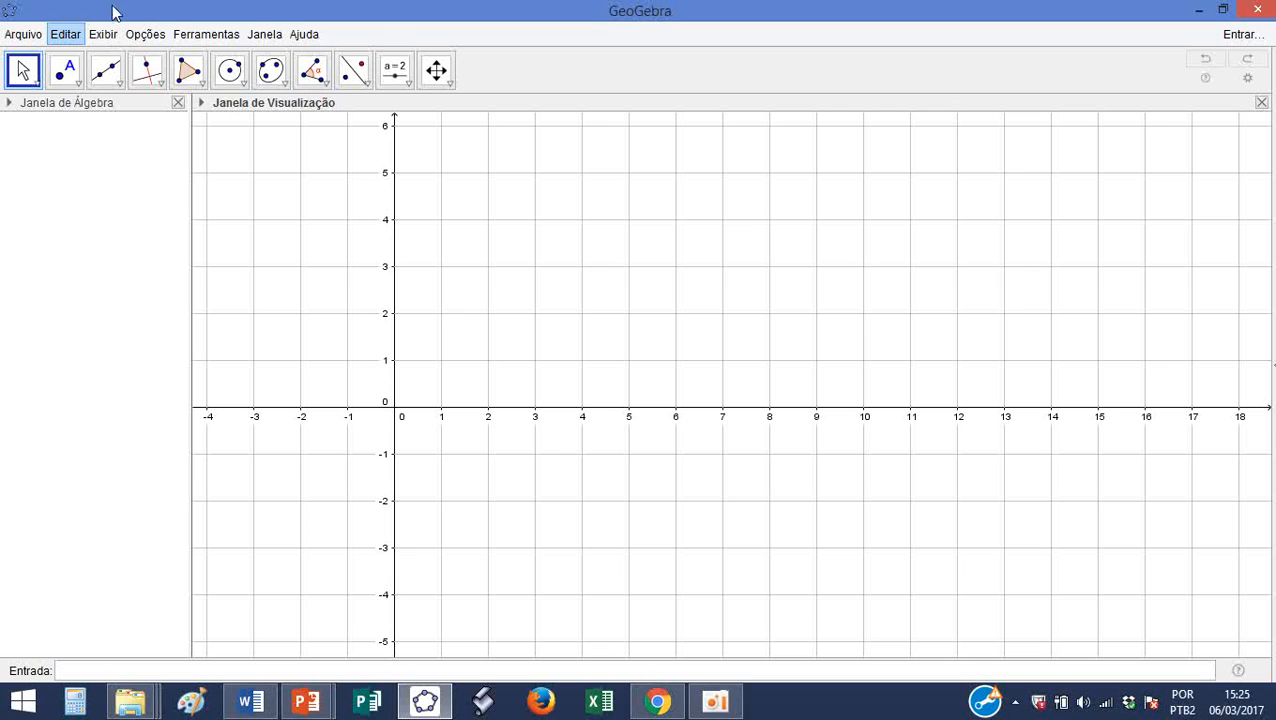
# - Hide the Janela de Álgebra and show it again
pyautogui.click(104, 35)
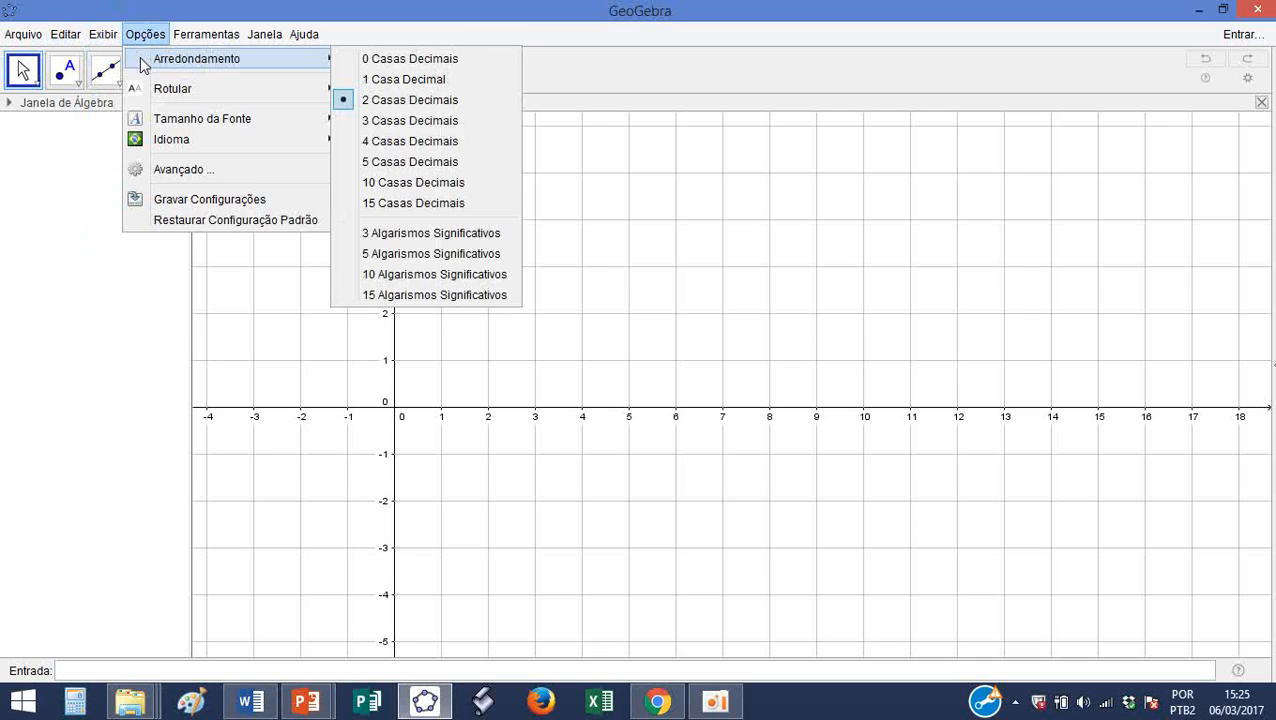
pyautogui.click(121, 59)
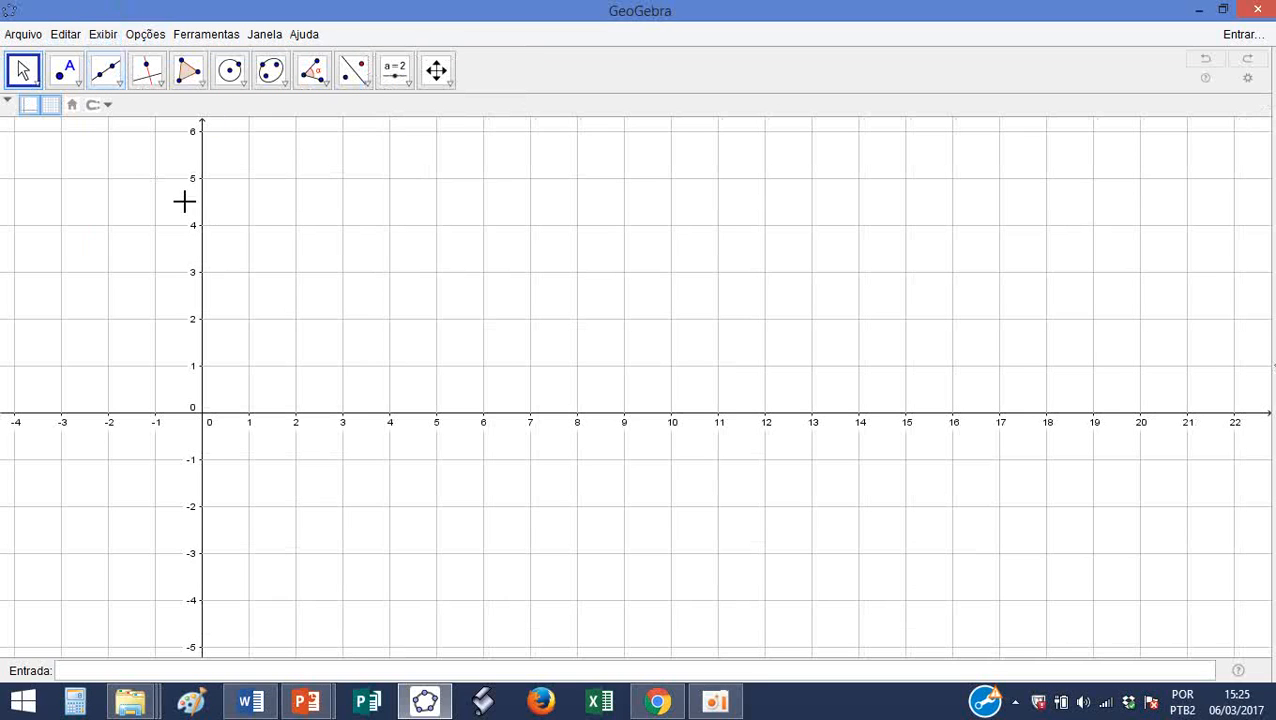
pyautogui.click(97, 37)
pyautogui.click(118, 60)
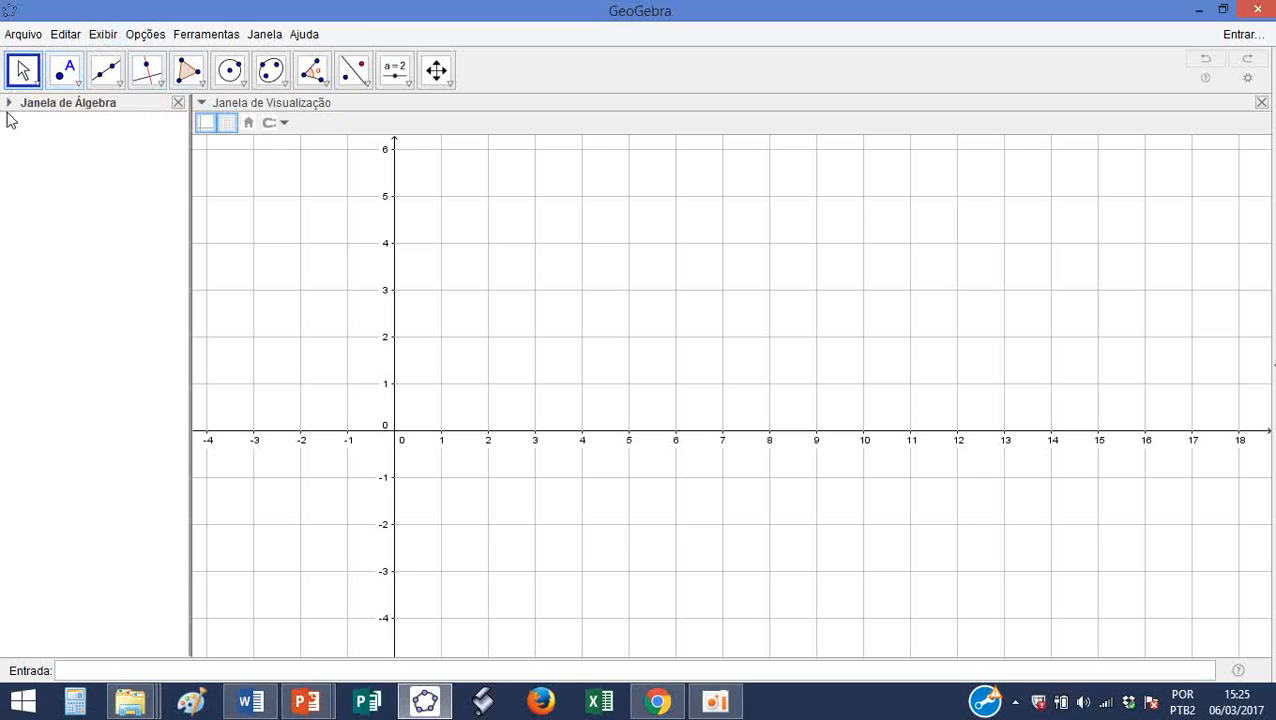
# - Show the Planilha and try its cell formatting options, including borders, background colour and right alignment
pyautogui.click(118, 35)
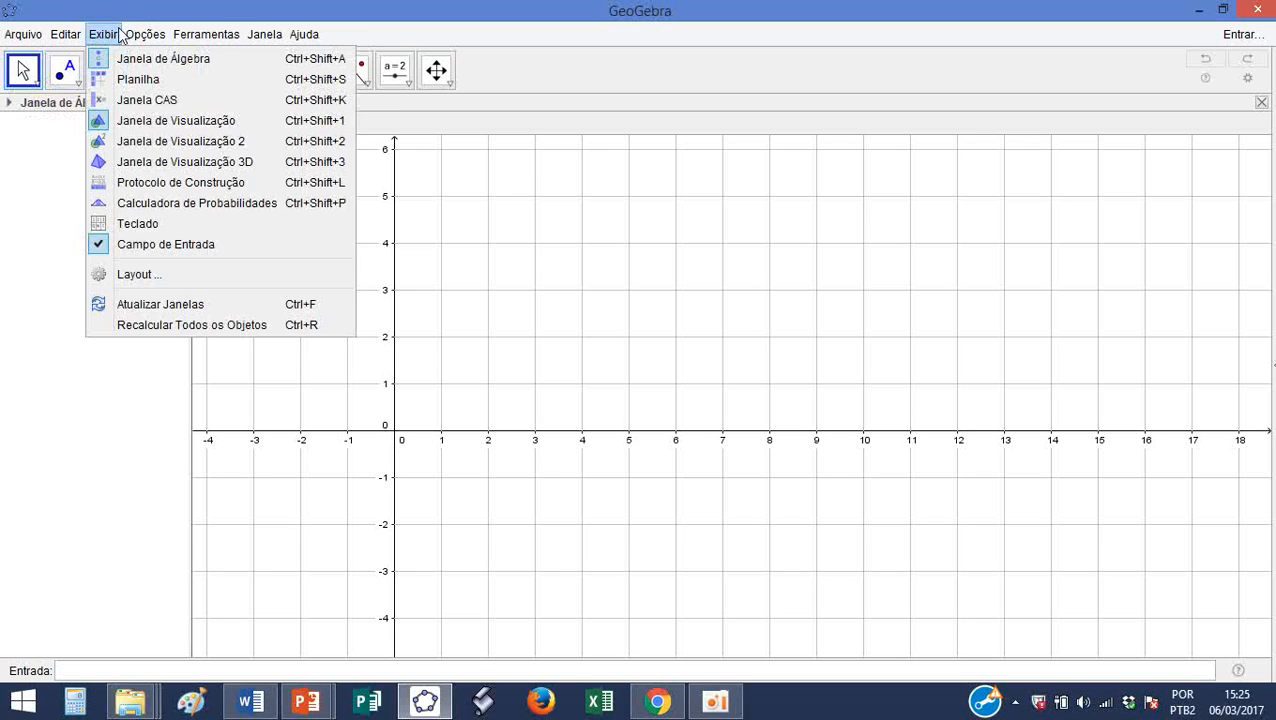
pyautogui.click(104, 81)
pyautogui.click(1073, 170)
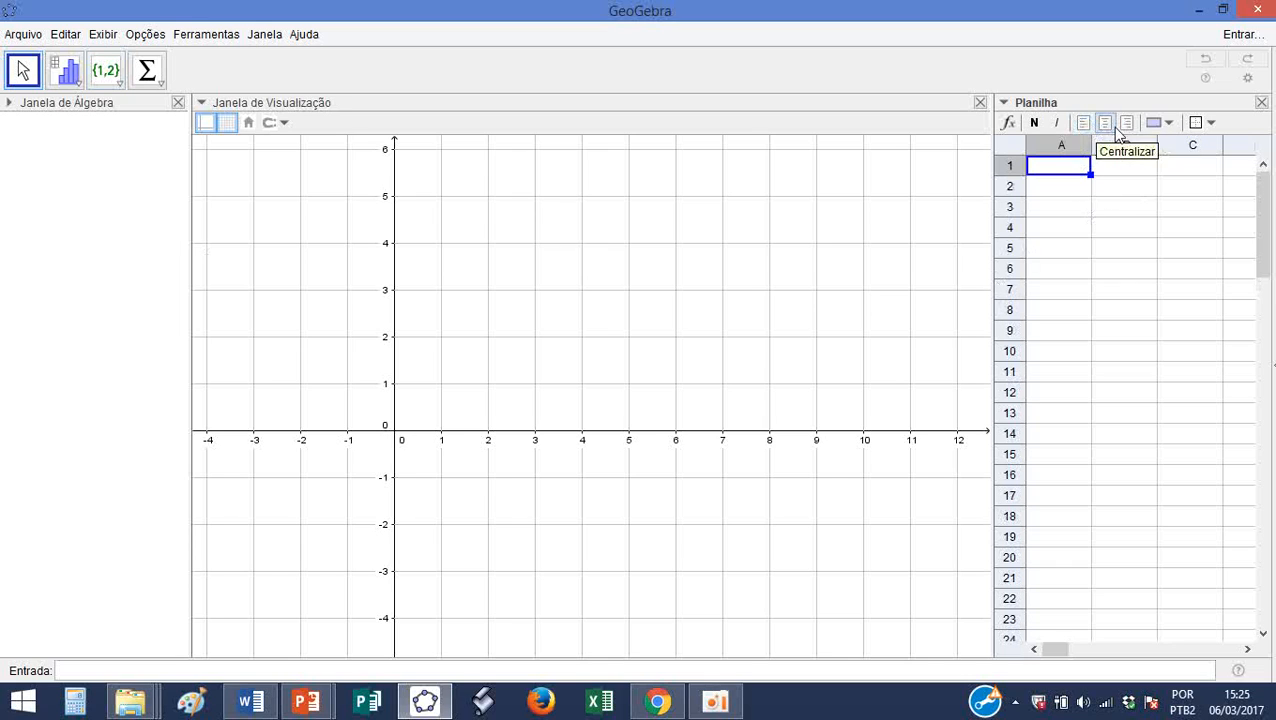
pyautogui.scroll(-1, 1070, 200)
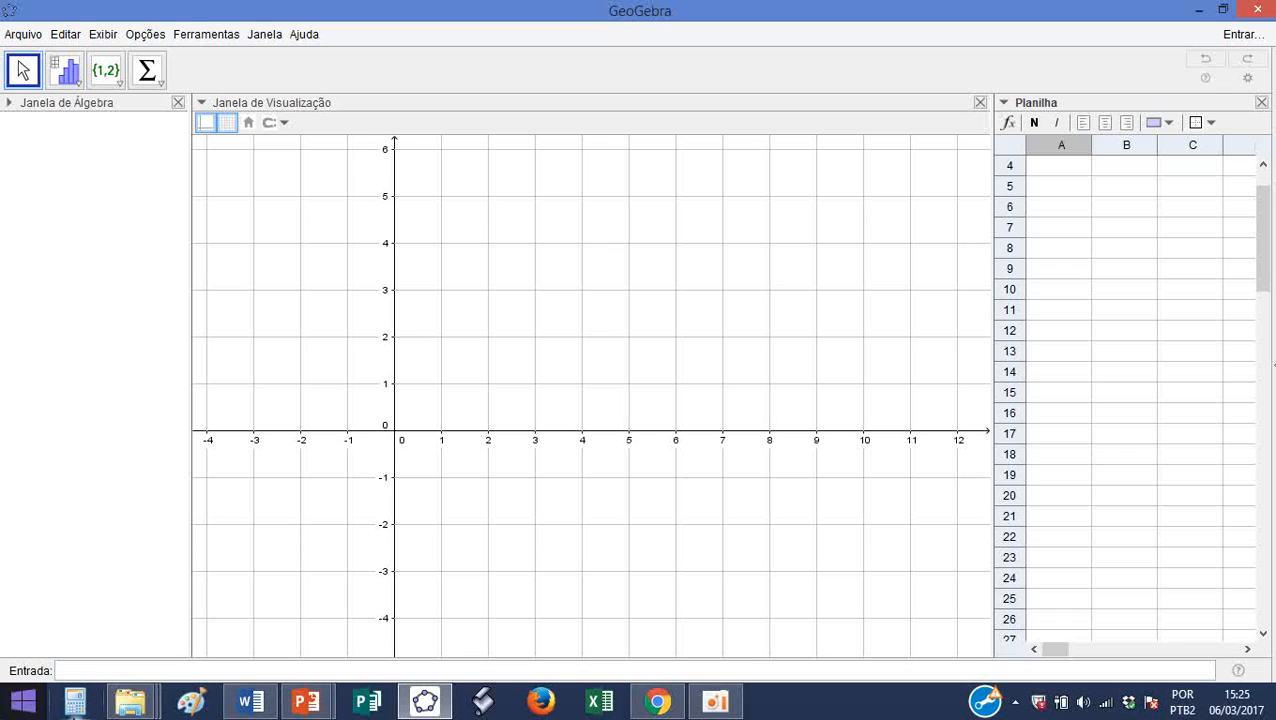
pyautogui.click(1210, 123)
pyautogui.click(1169, 123)
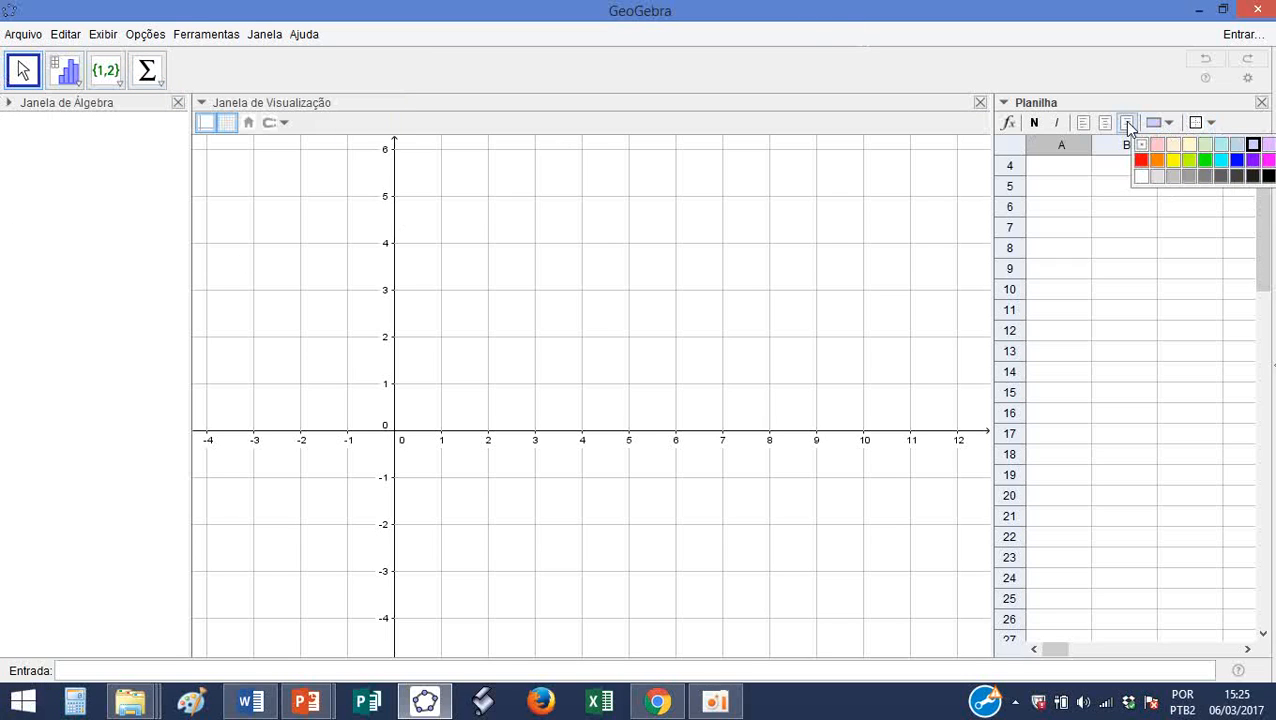
pyautogui.click(1127, 123)
# - Compare the tool sets offered by the Janela de Álgebra and the Planilha, and hide the Planilha
pyautogui.click(103, 35)
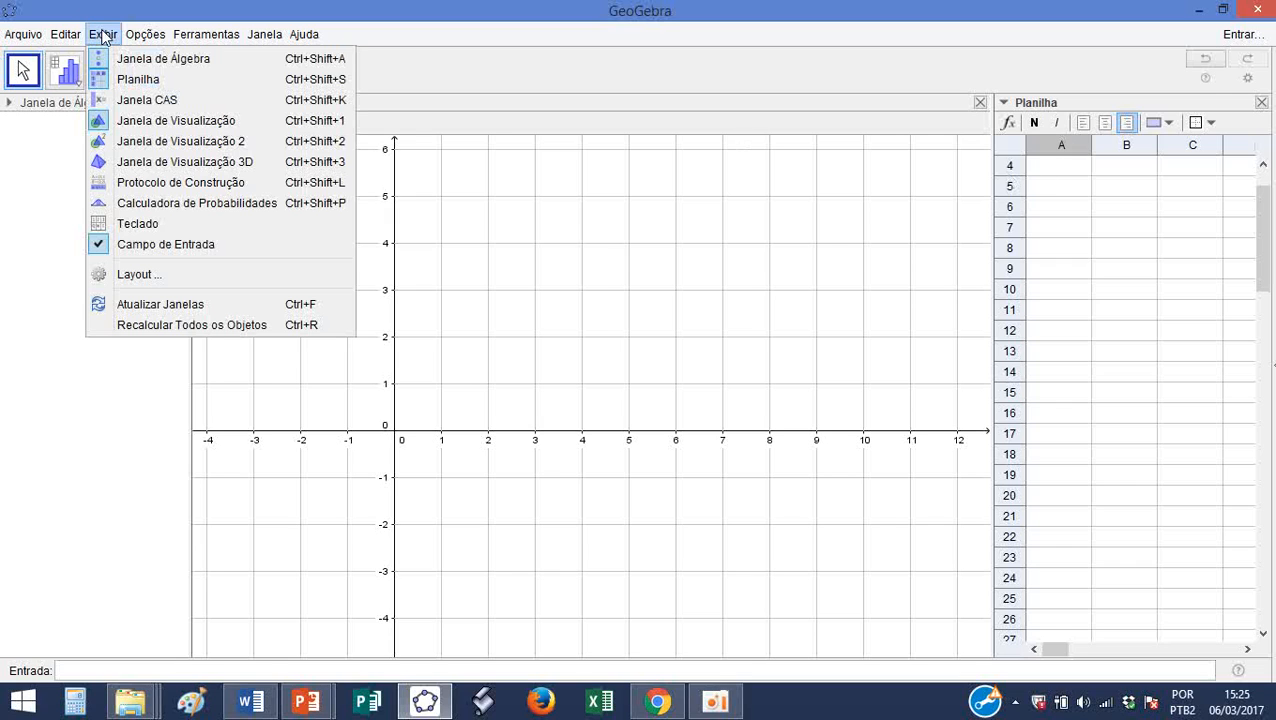
pyautogui.click(108, 58)
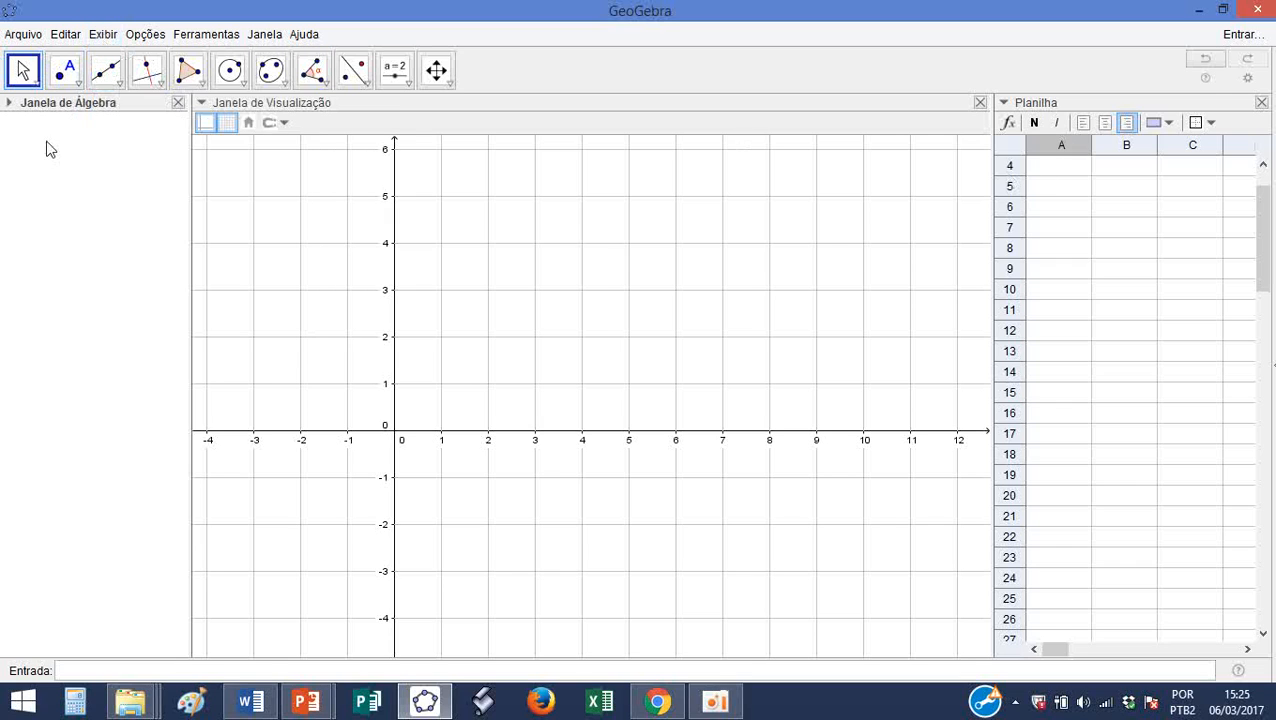
pyautogui.click(1235, 232)
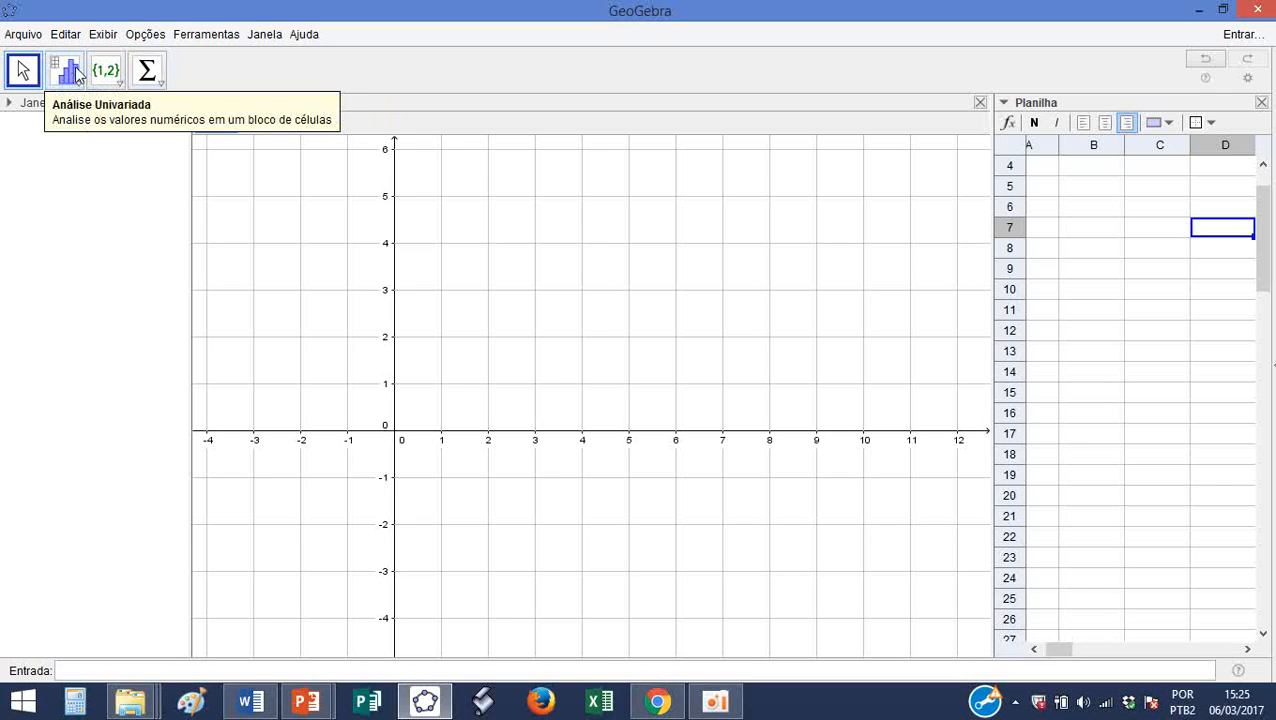
pyautogui.click(103, 34)
pyautogui.click(137, 80)
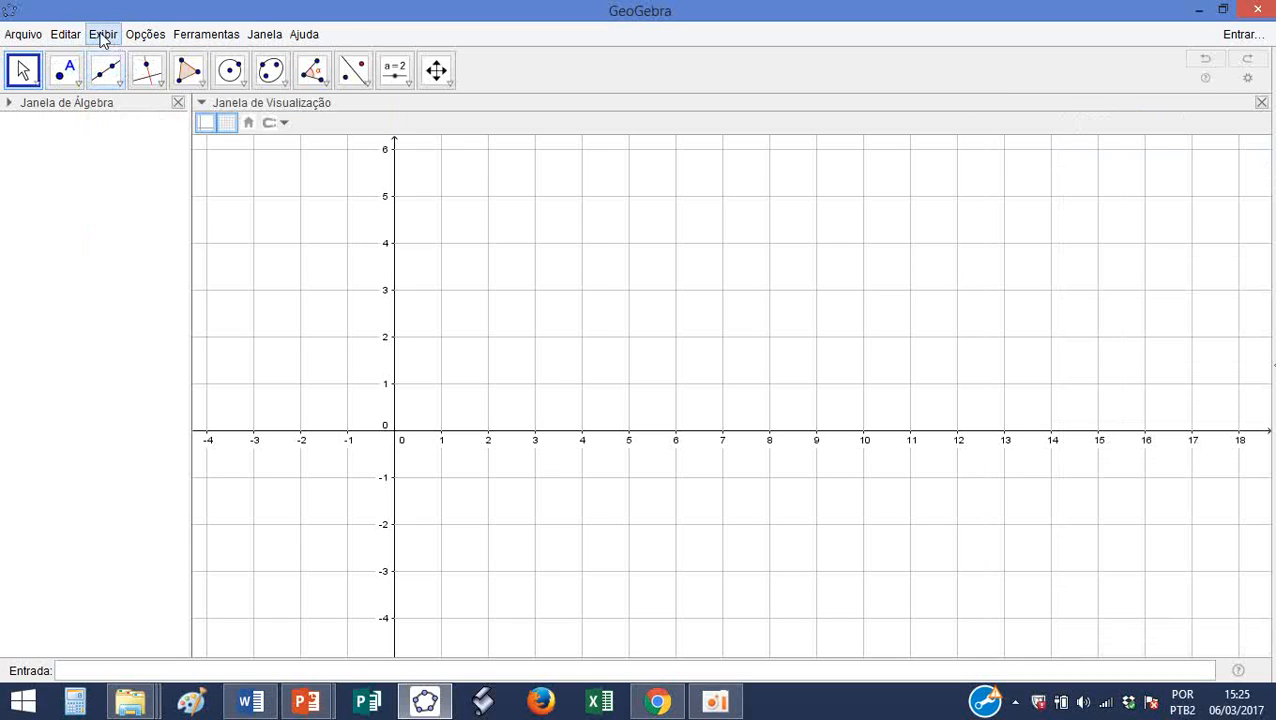
# - Show the Janela CAS, look at the tools it offers, and hide it again
pyautogui.click(103, 34)
pyautogui.click(145, 102)
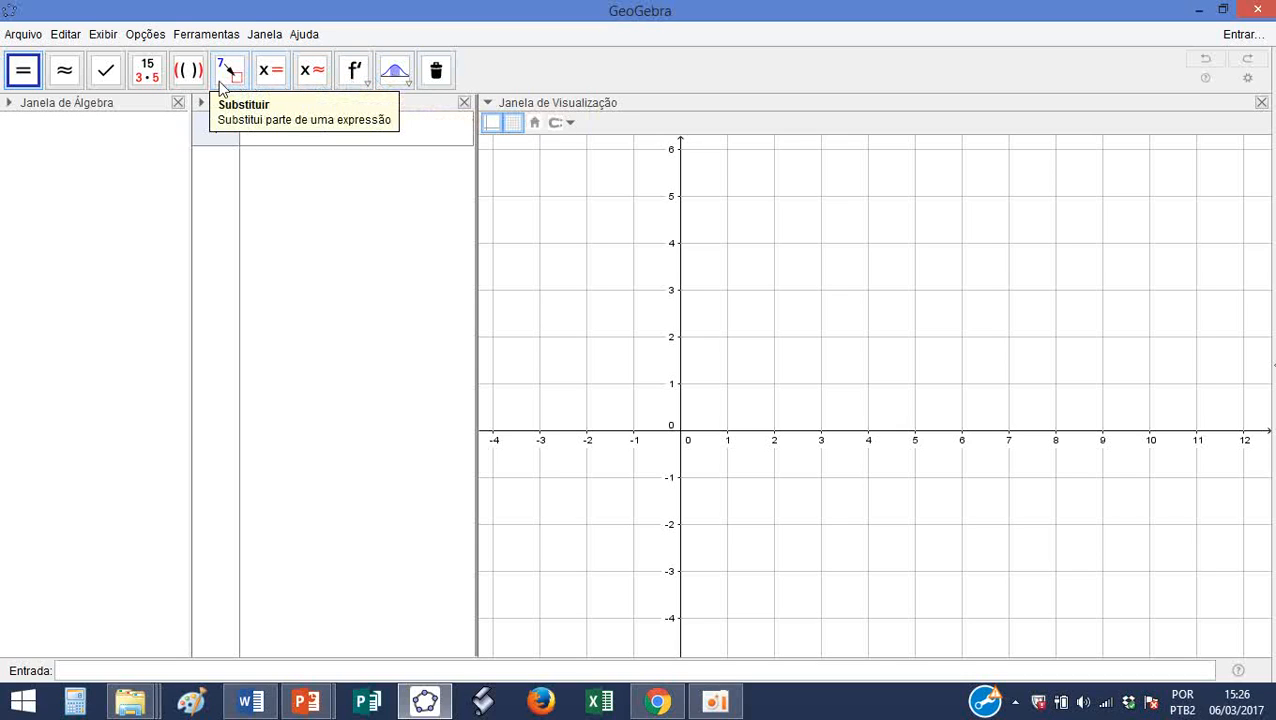
pyautogui.click(97, 44)
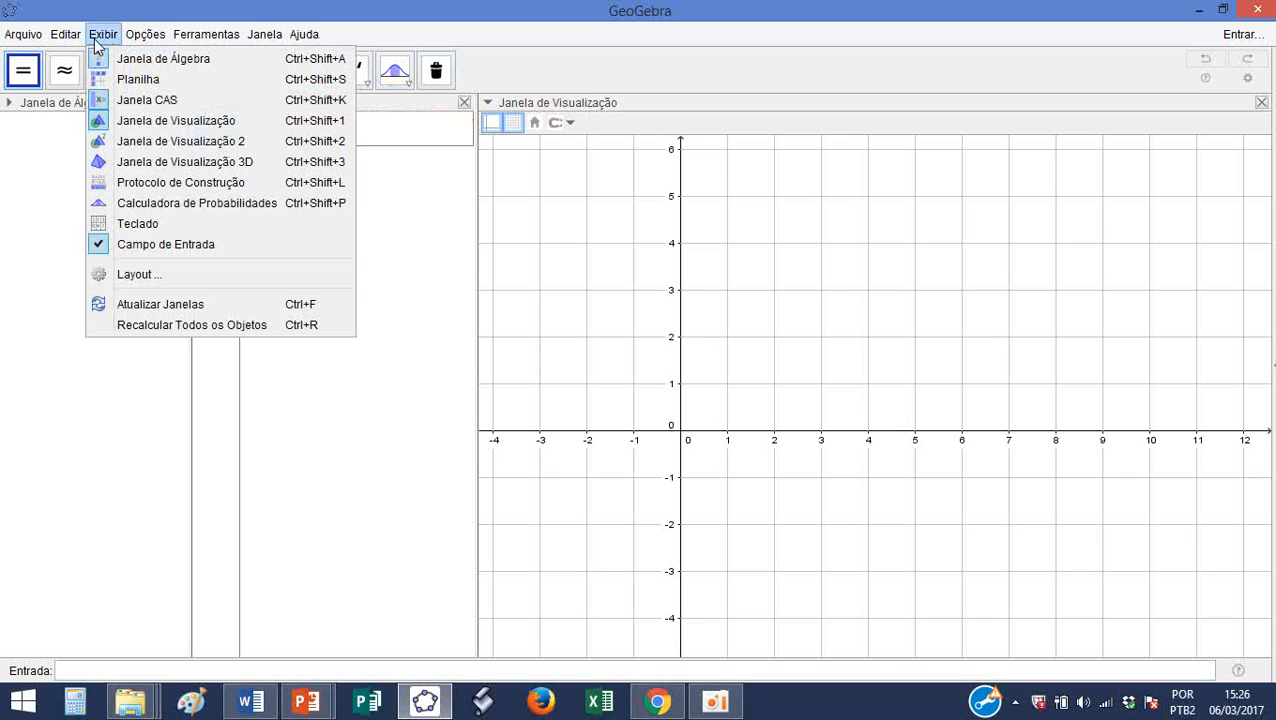
pyautogui.click(122, 100)
# - Hide the Janela de Visualização and show the Janela de Visualização 2 instead
pyautogui.click(105, 36)
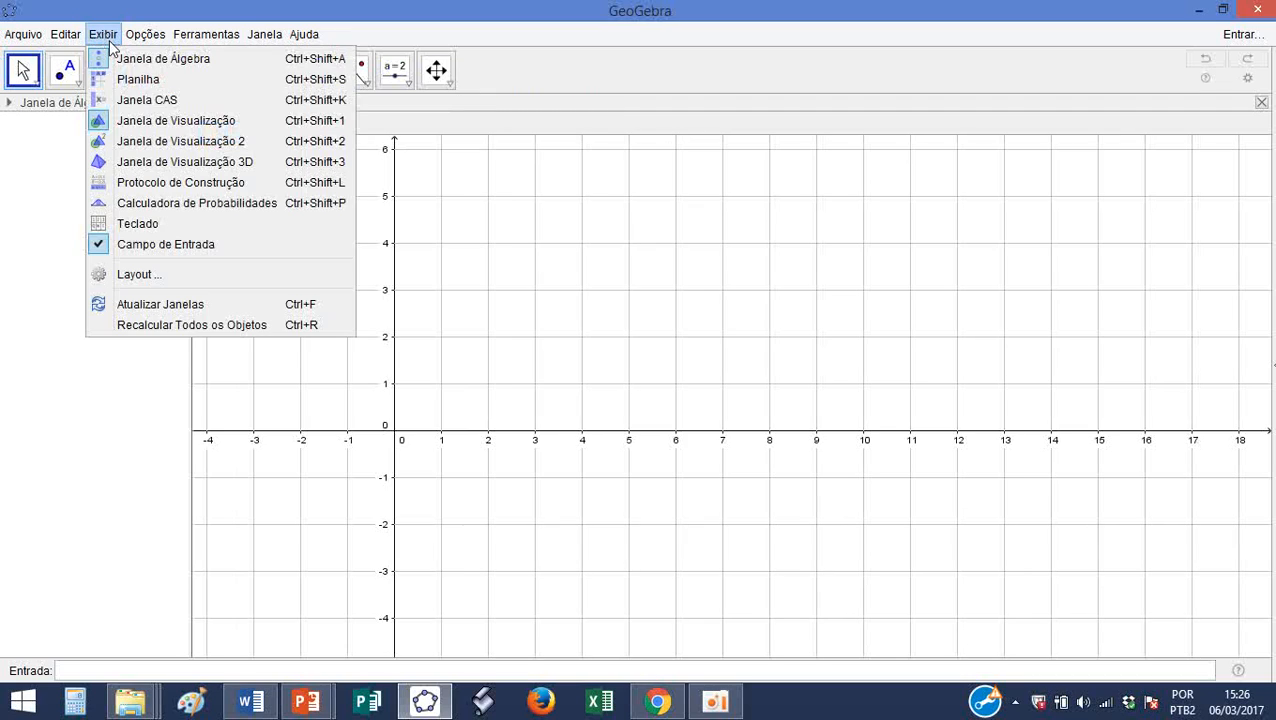
pyautogui.click(161, 122)
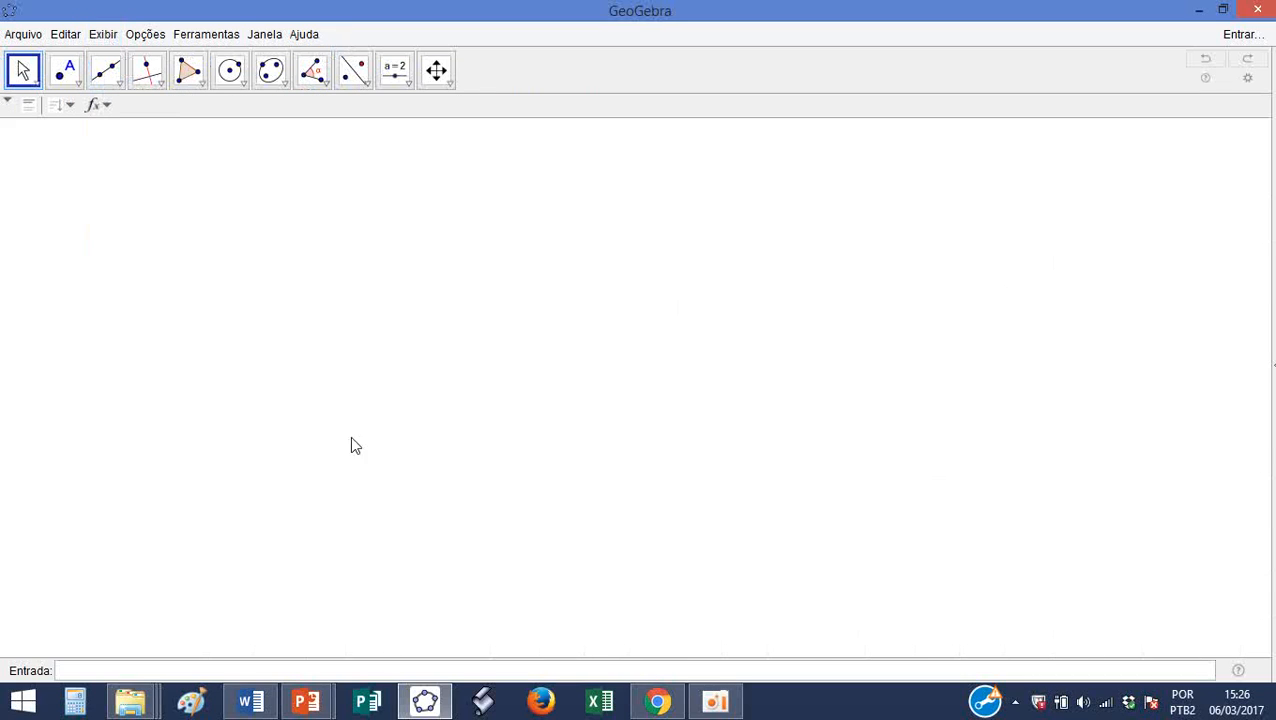
pyautogui.click(103, 34)
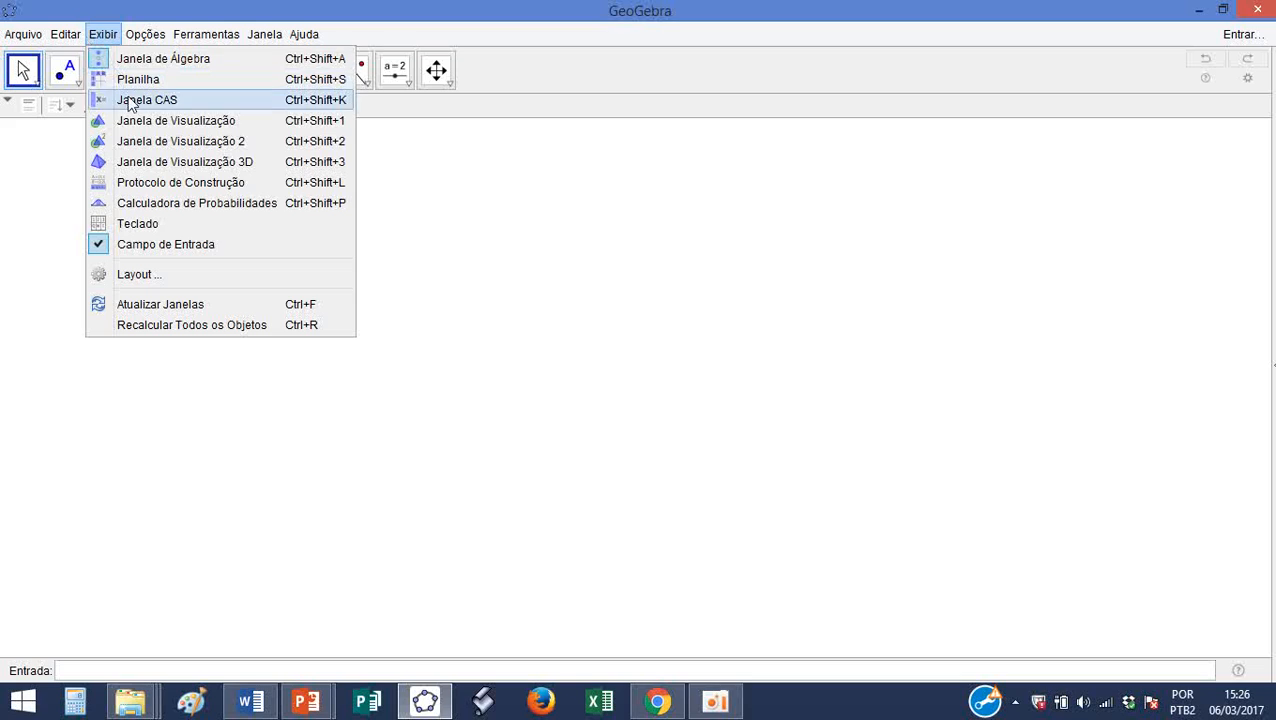
pyautogui.click(140, 143)
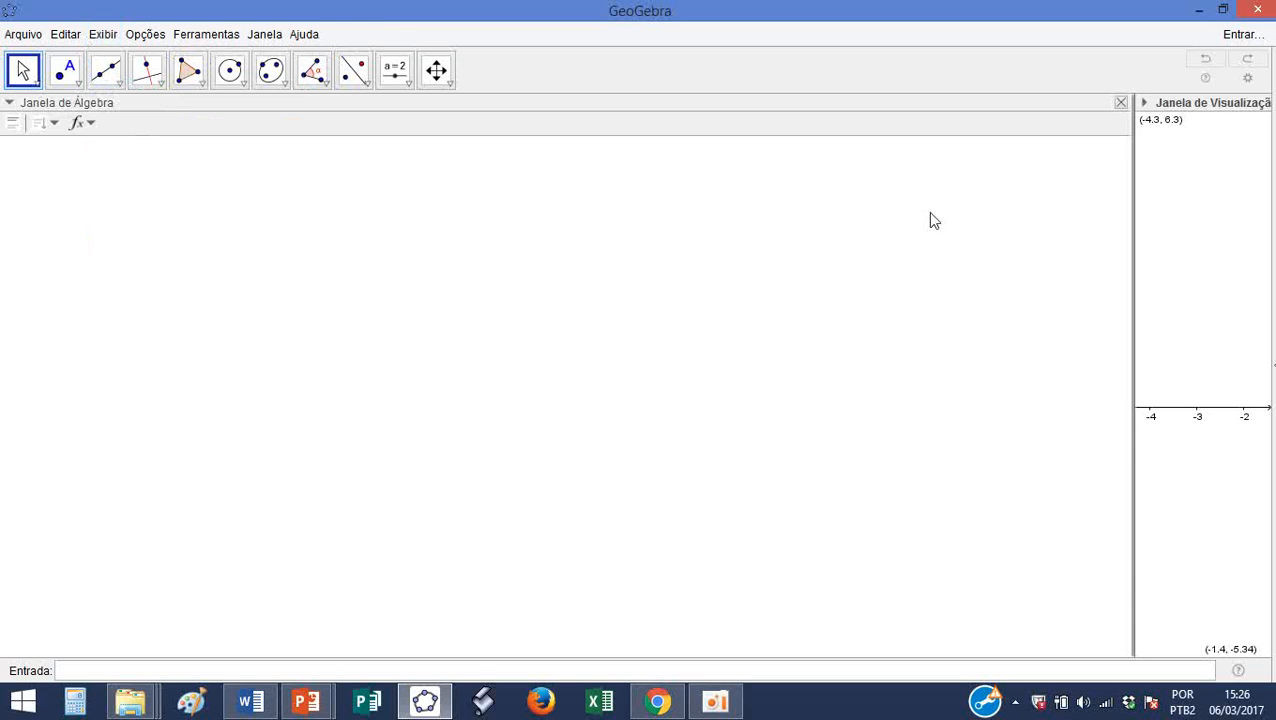
# - Show the Janela de Visualização 3D and hide the Janela de Visualização 2
pyautogui.click(103, 34)
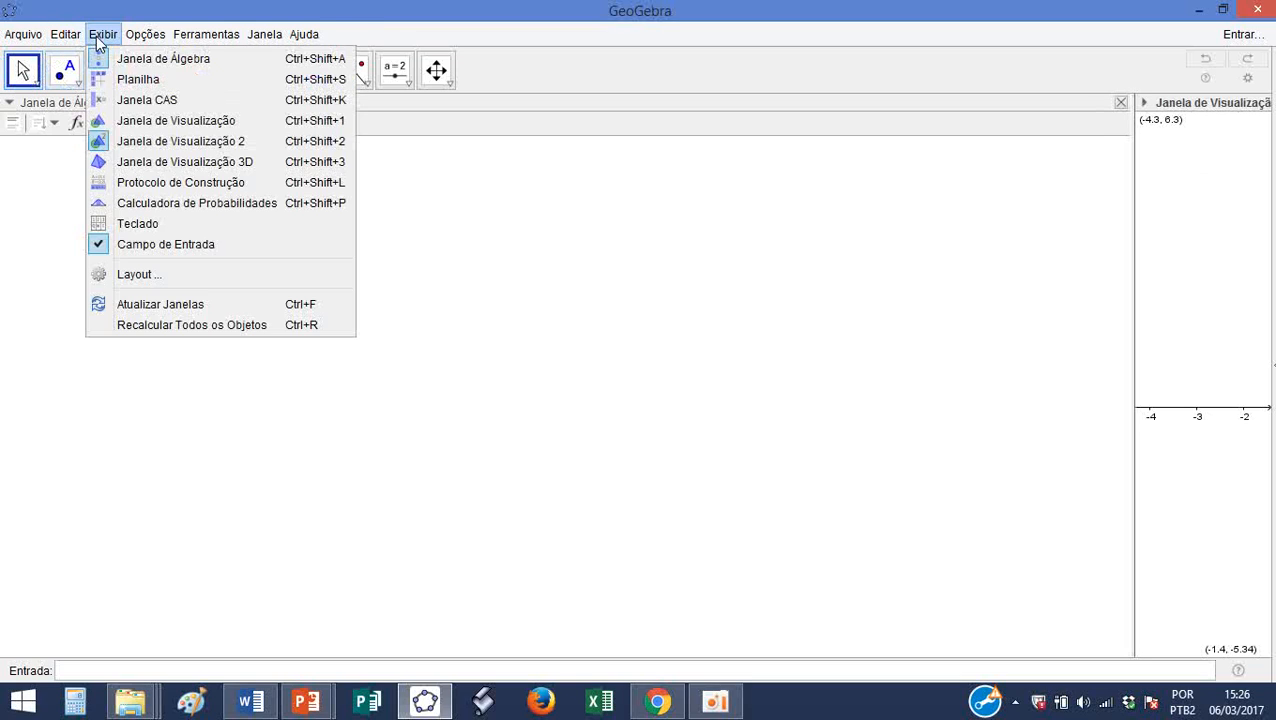
pyautogui.click(178, 164)
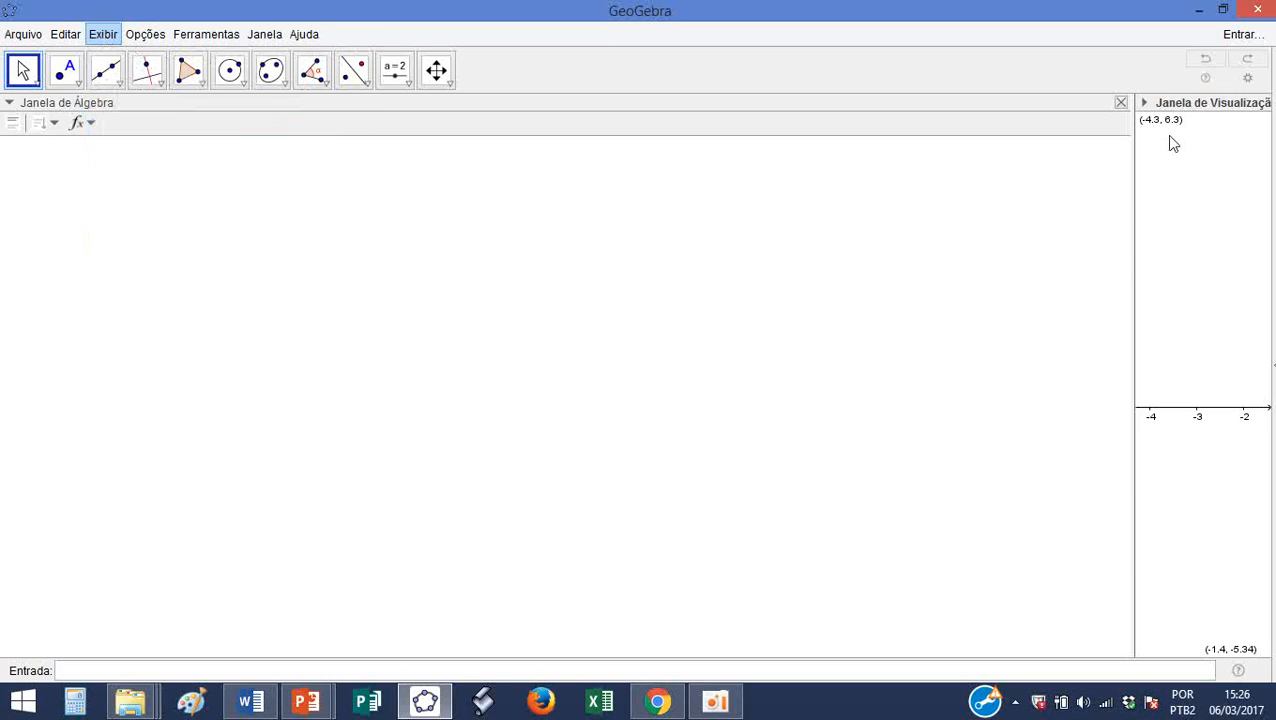
pyautogui.click(145, 34)
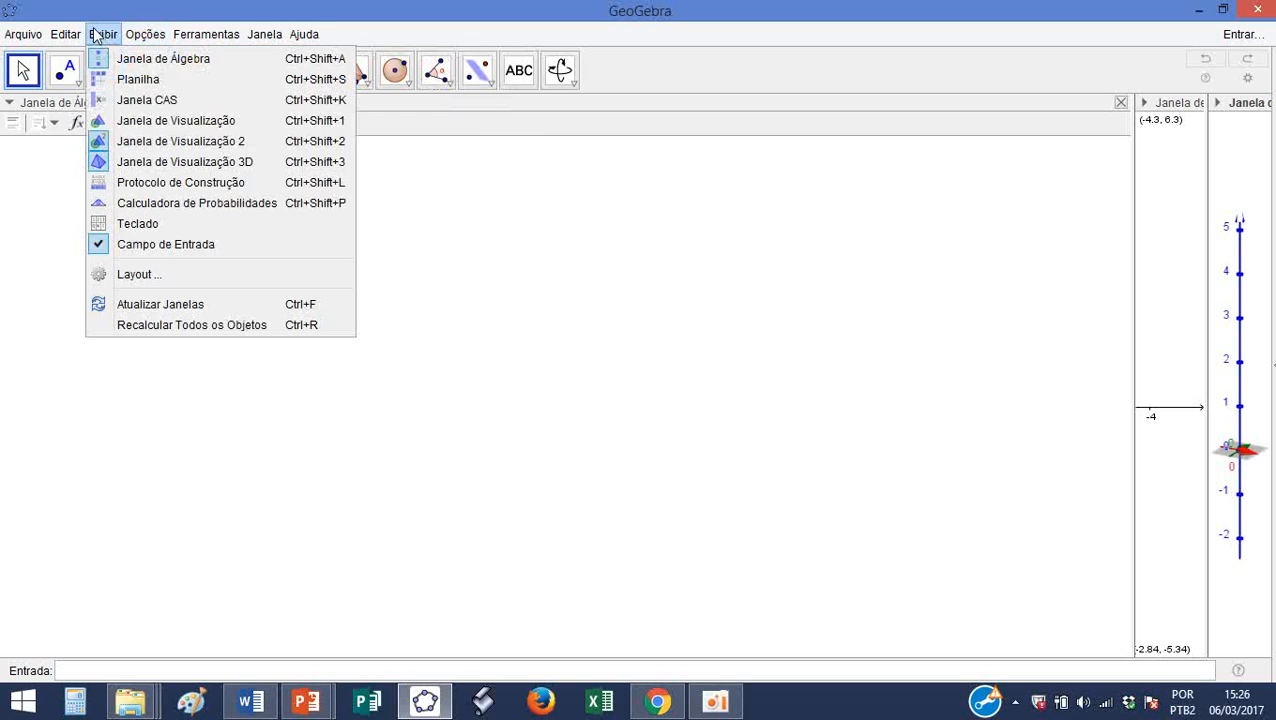
pyautogui.click(125, 141)
# - Show the main Janela de Visualização again and widen the 3D view beside it to roughly a third of the workspace
pyautogui.click(99, 37)
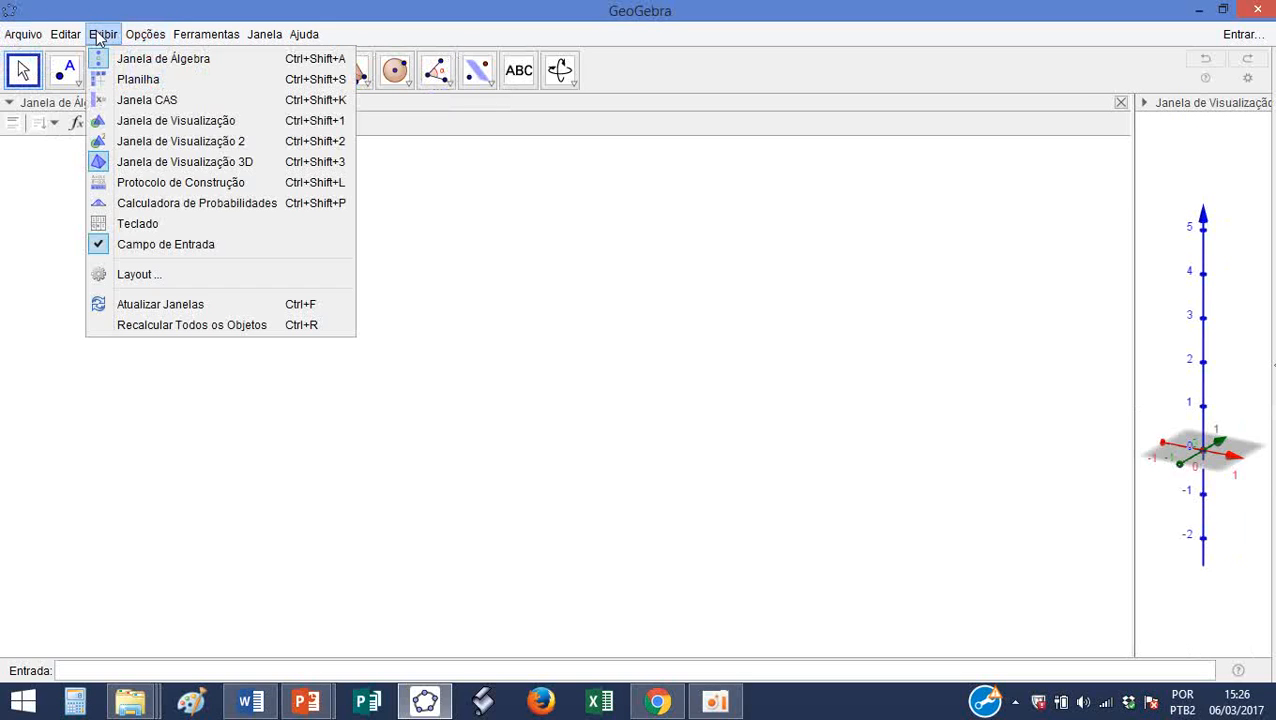
pyautogui.click(172, 120)
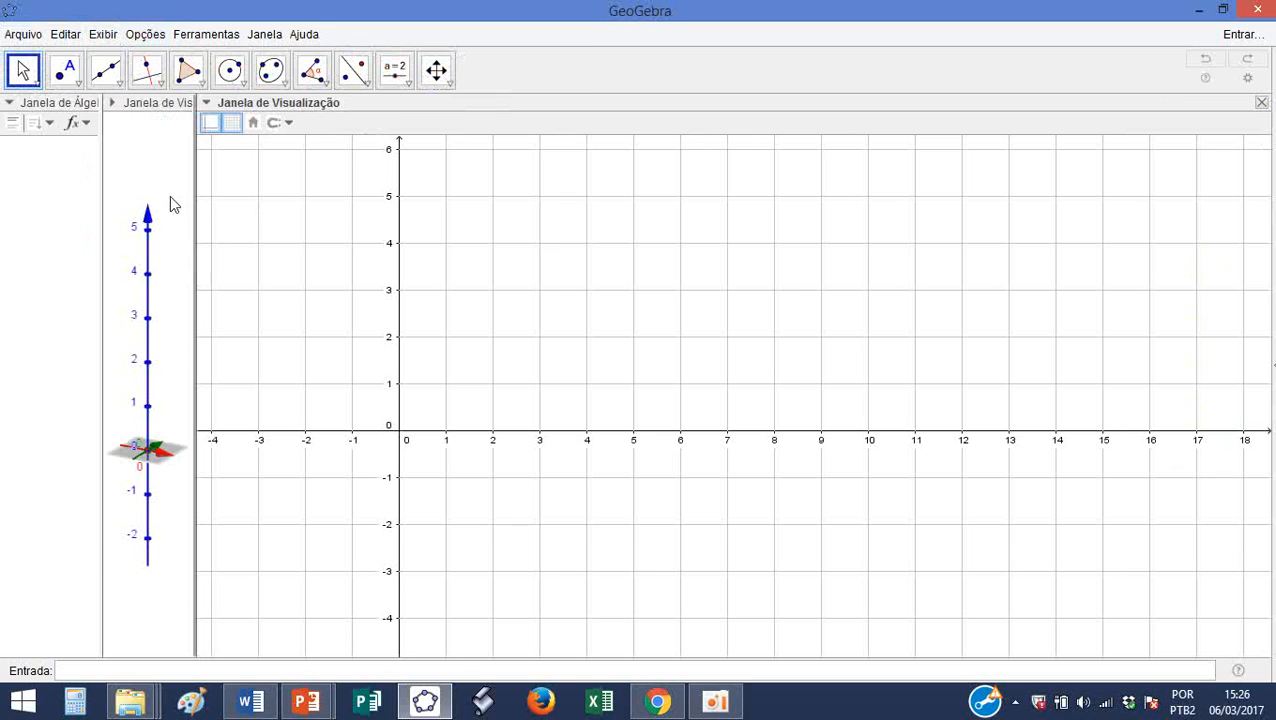
pyautogui.moveTo(197, 141); pyautogui.dragTo(380, 181)
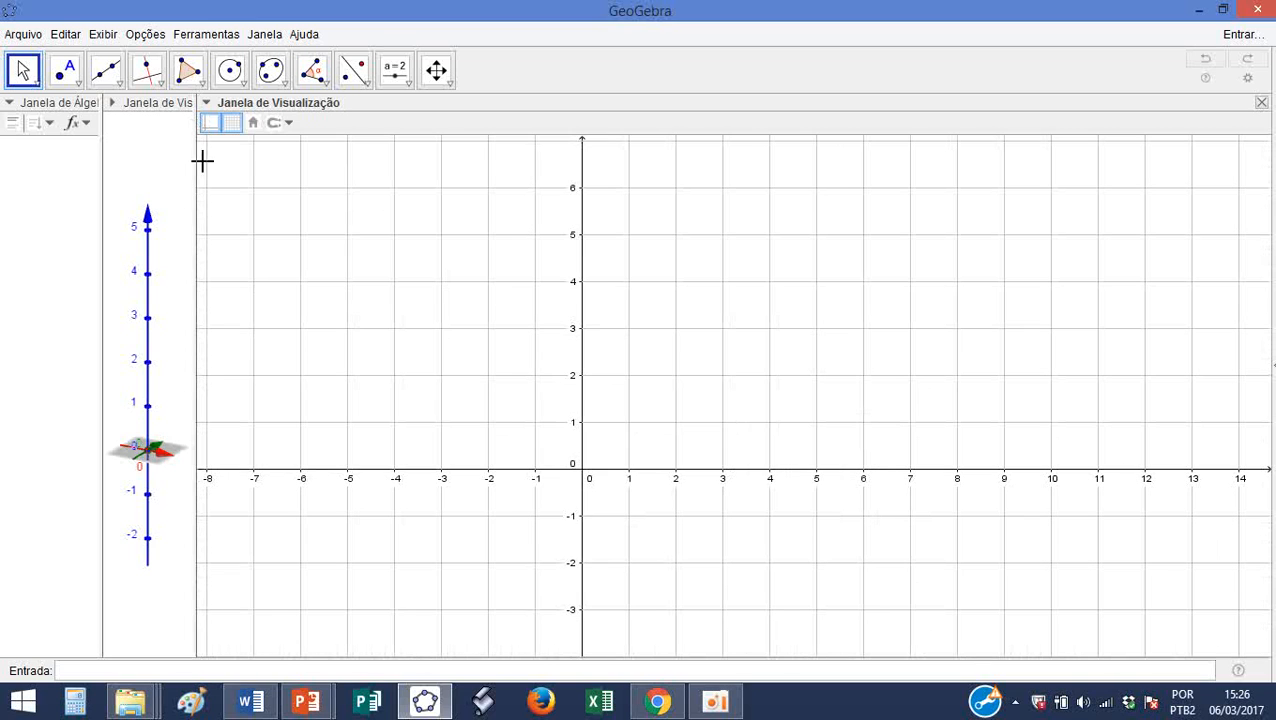
pyautogui.moveTo(194, 161); pyautogui.dragTo(558, 150)
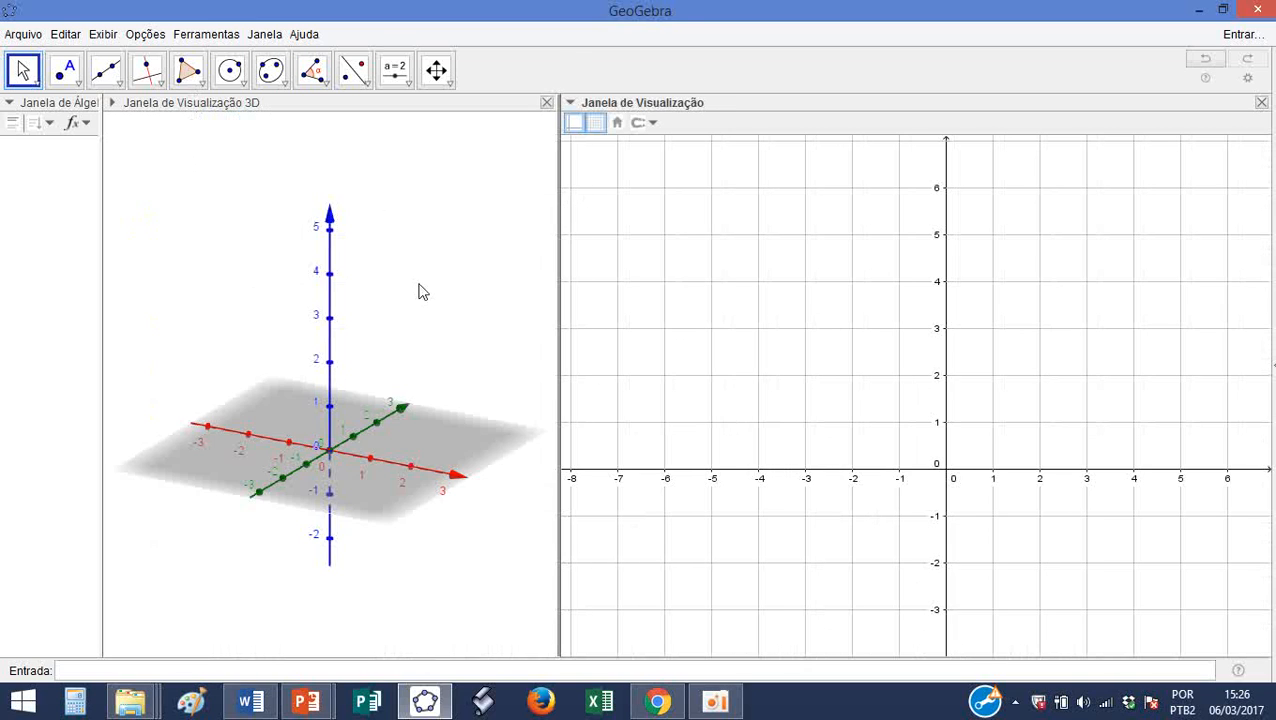
# - Rotate the 3D axes to another viewpoint, close the 3D view, and narrow the Janela de Álgebra
pyautogui.moveTo(383, 423); pyautogui.dragTo(480, 423)
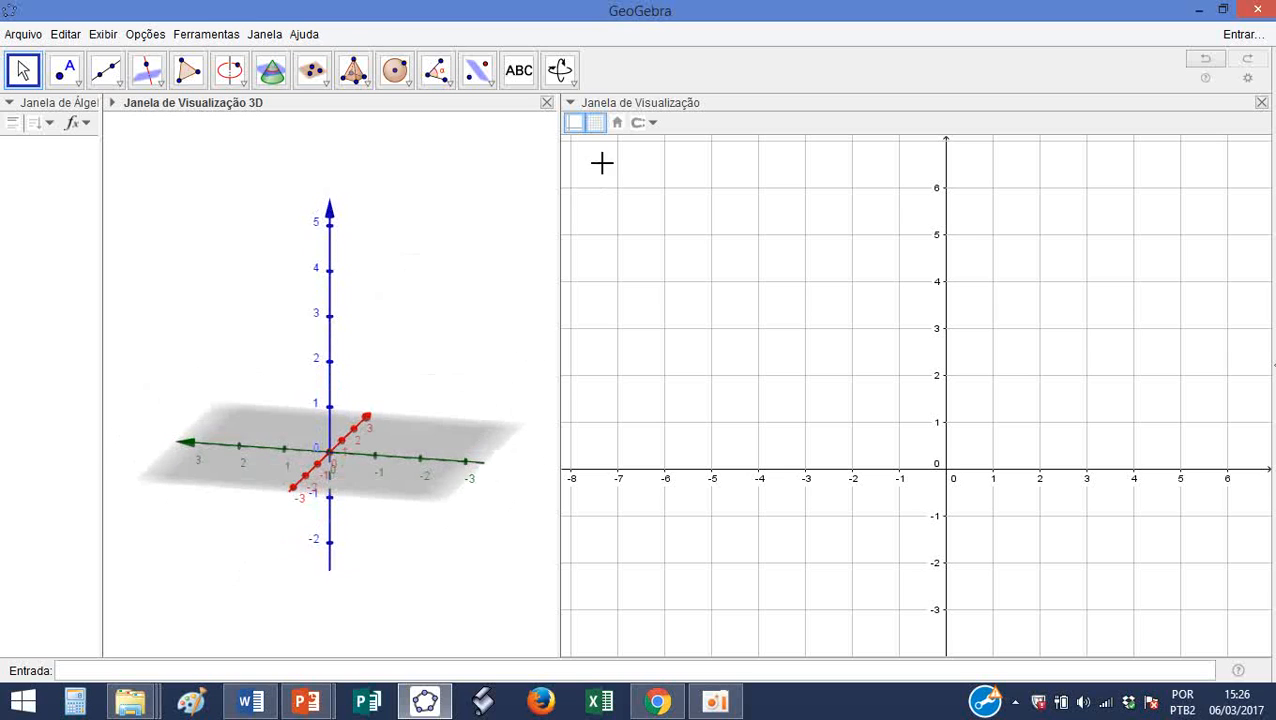
pyautogui.click(547, 103)
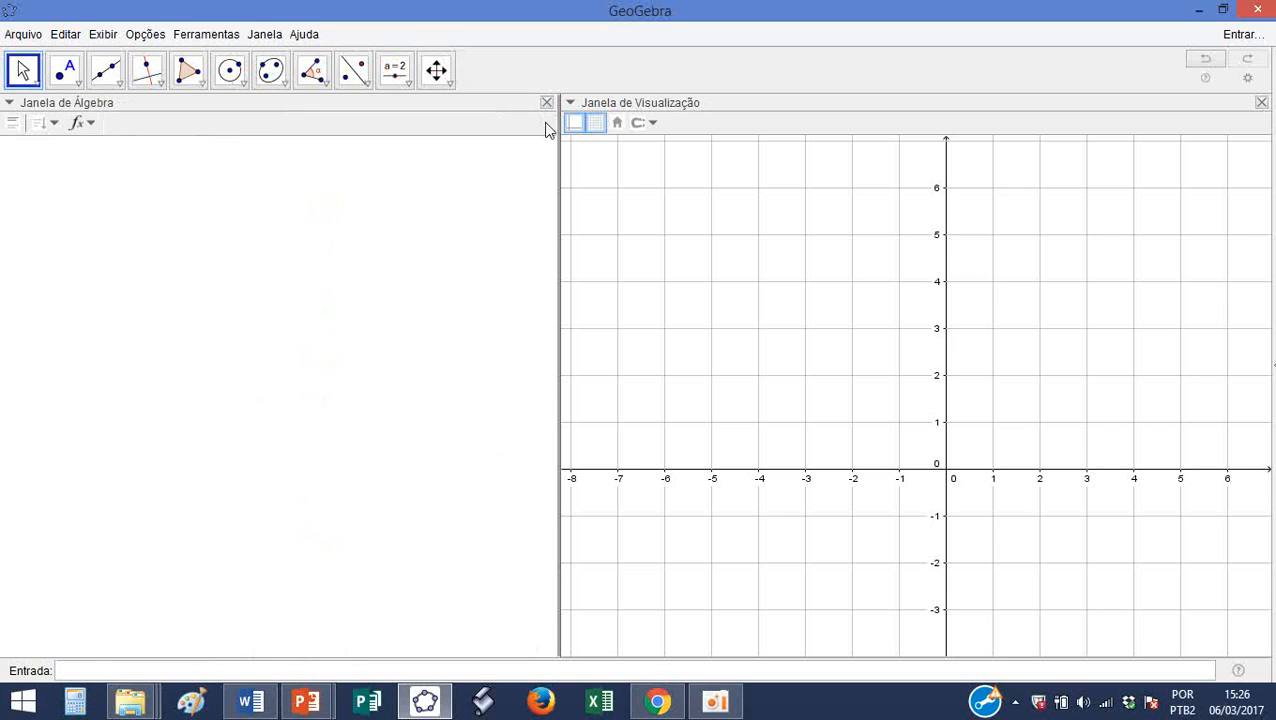
pyautogui.moveTo(558, 161); pyautogui.dragTo(186, 165)
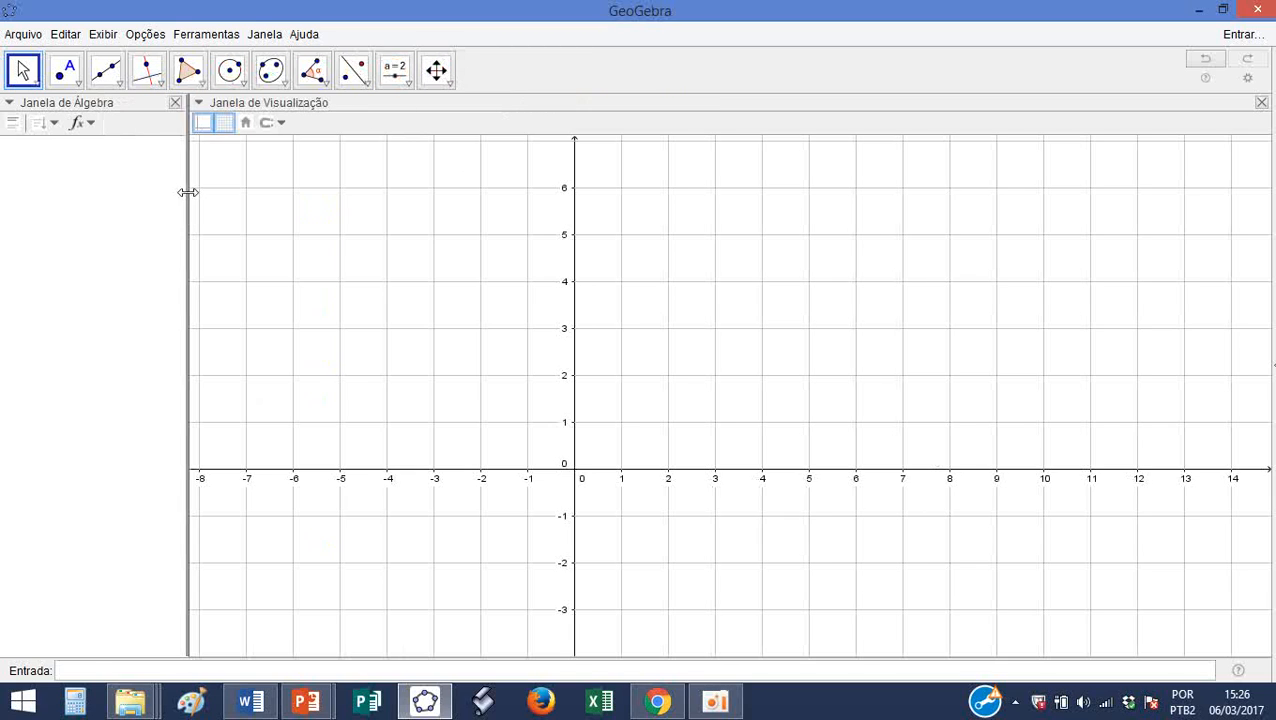
# - Show the Protocolo de Construção and place seven free points above the x-axis in the Janela de Visualização
pyautogui.click(103, 34)
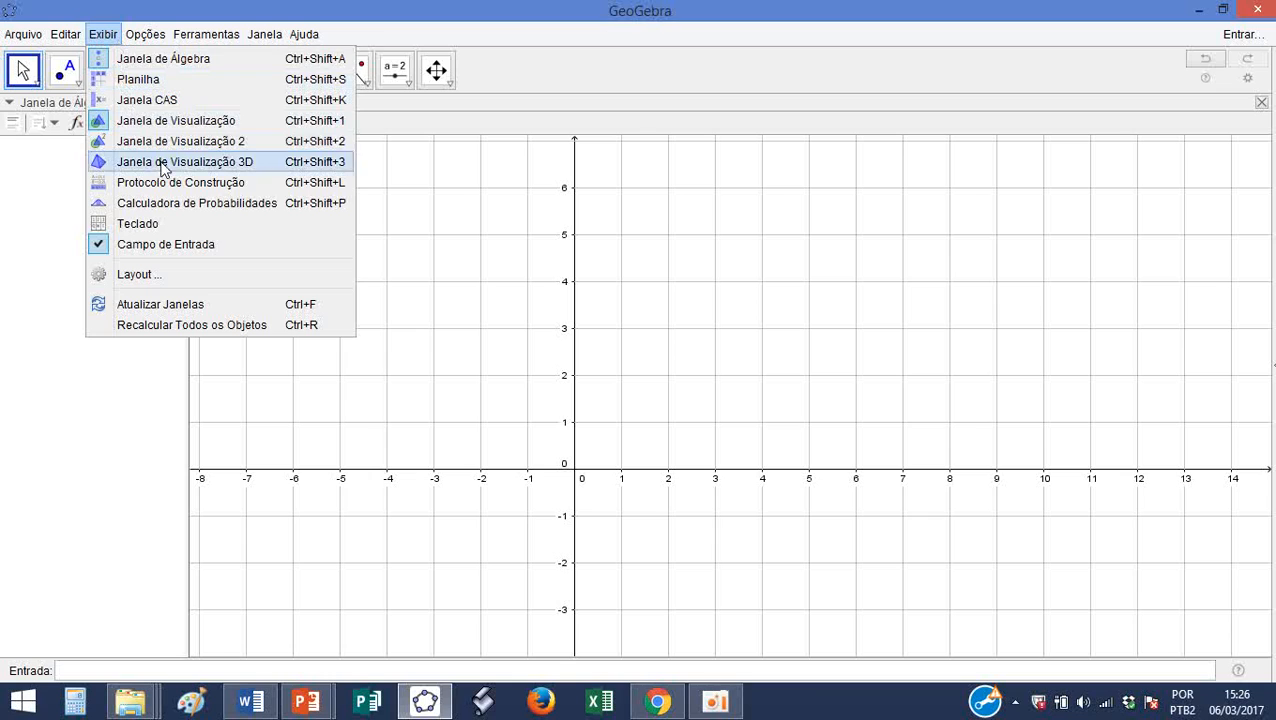
pyautogui.press('Escape')
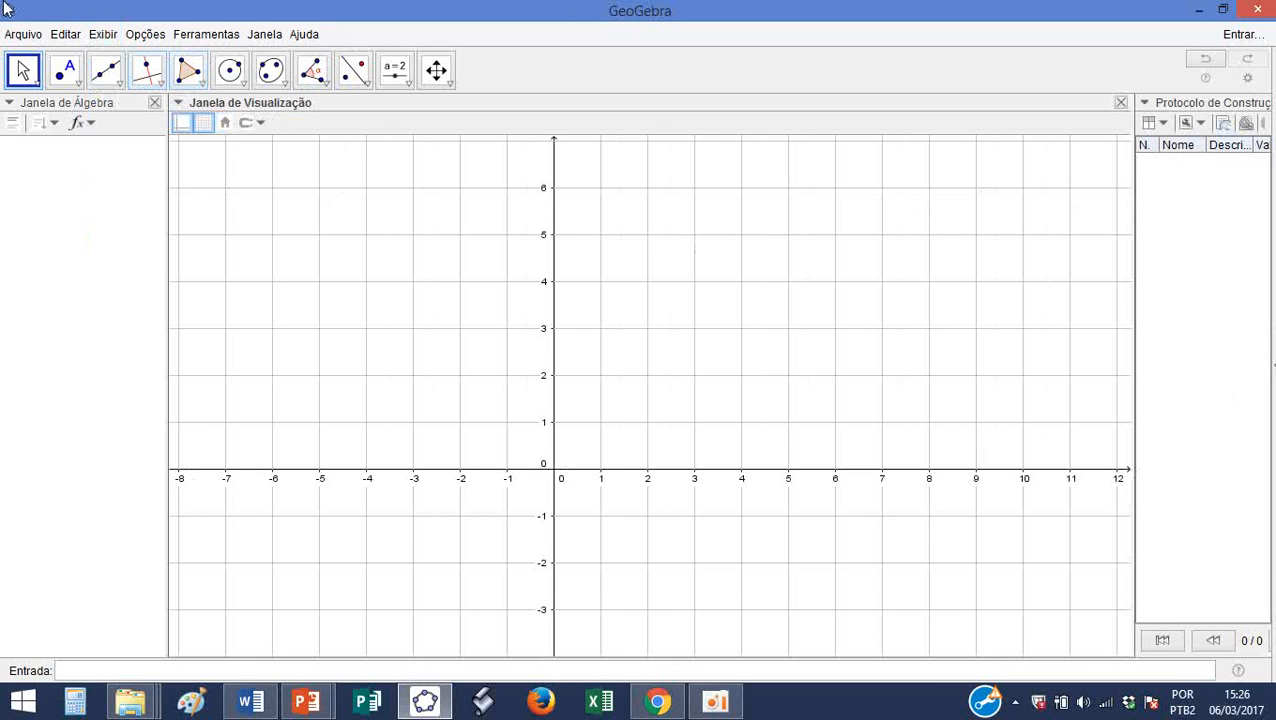
pyautogui.click(65, 69)
pyautogui.click(419, 253)
pyautogui.click(673, 254)
pyautogui.click(683, 337)
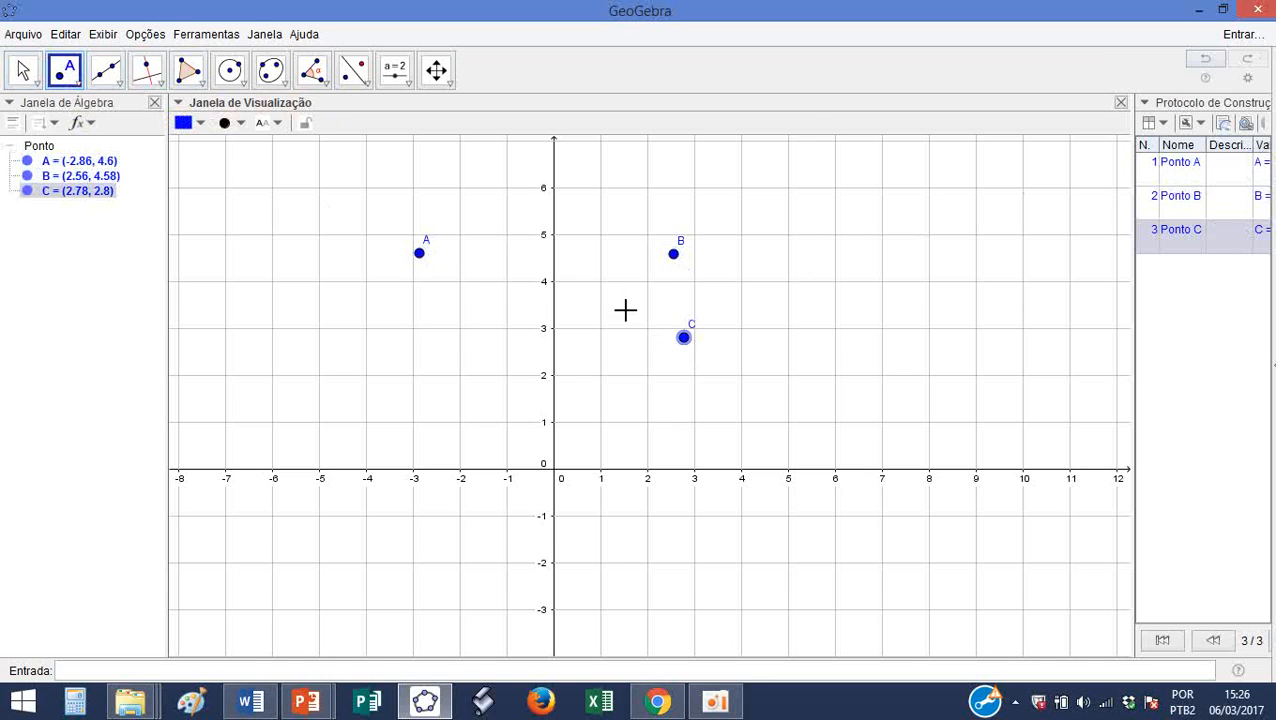
pyautogui.click(825, 255)
pyautogui.click(859, 365)
pyautogui.click(775, 411)
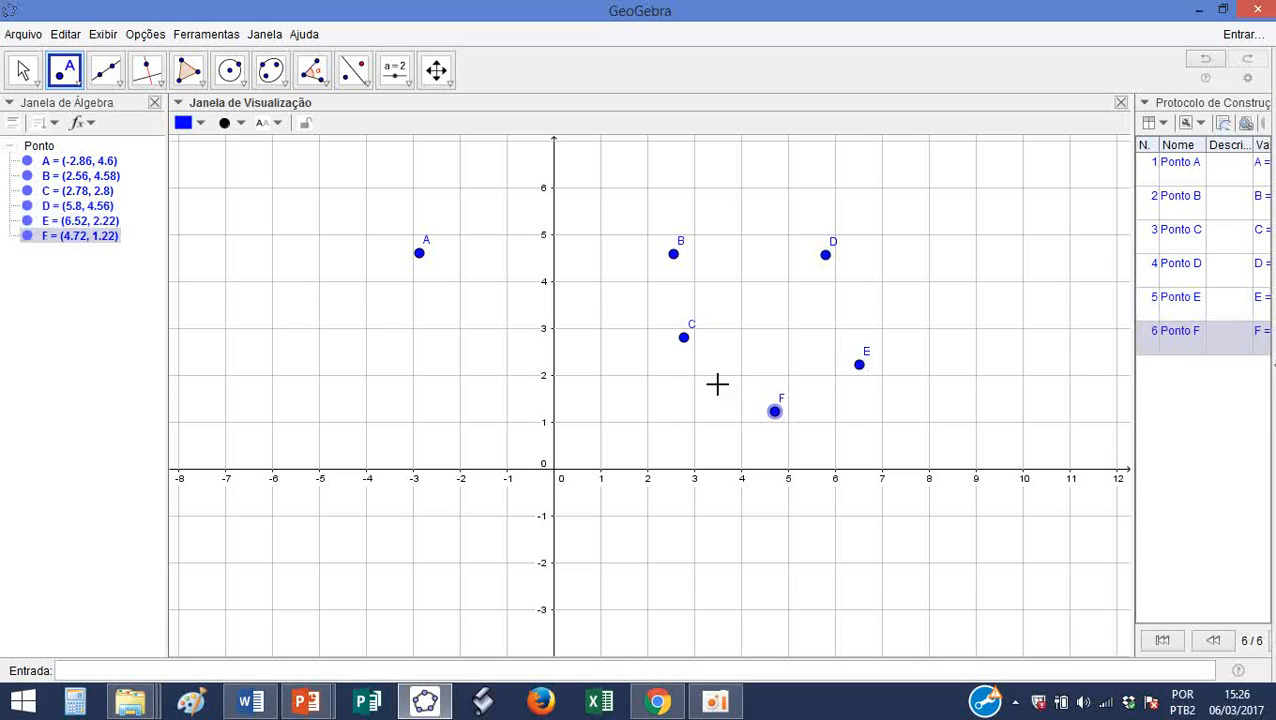
pyautogui.click(652, 351)
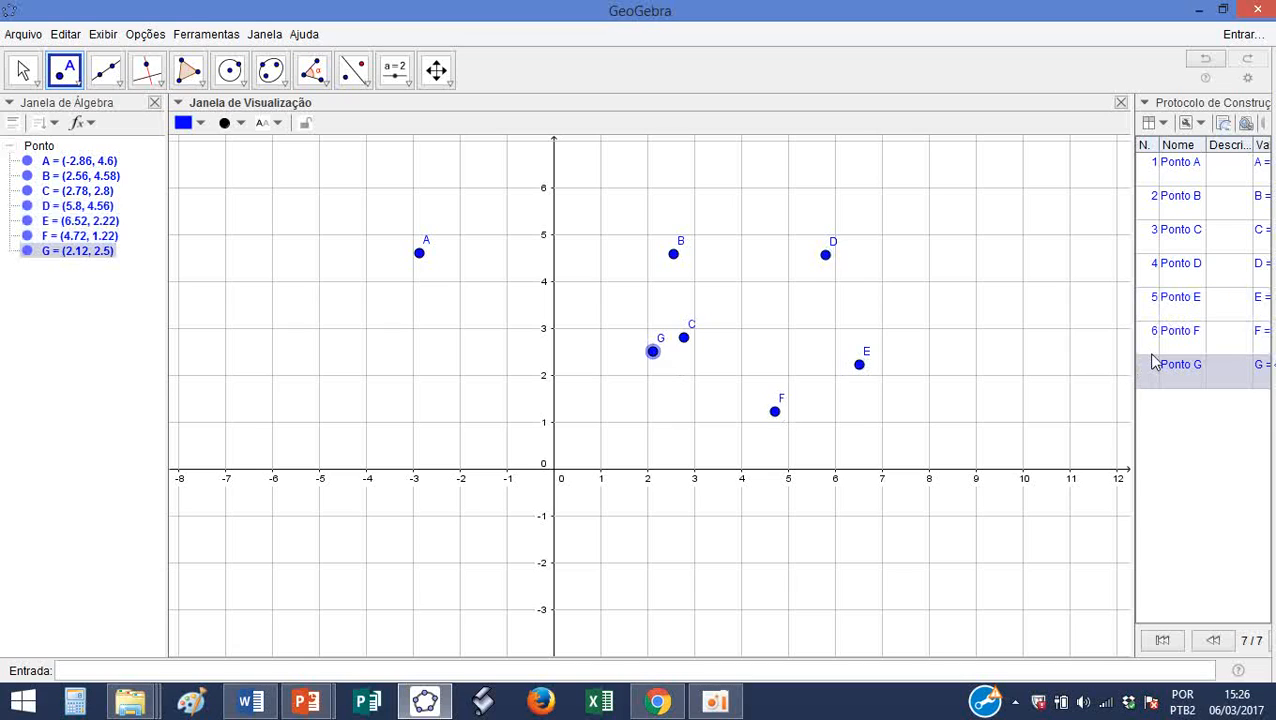
# - Return the construction to its first step, widen the Protocolo de Construção, and advance one step at a time to point G
pyautogui.click(1163, 641)
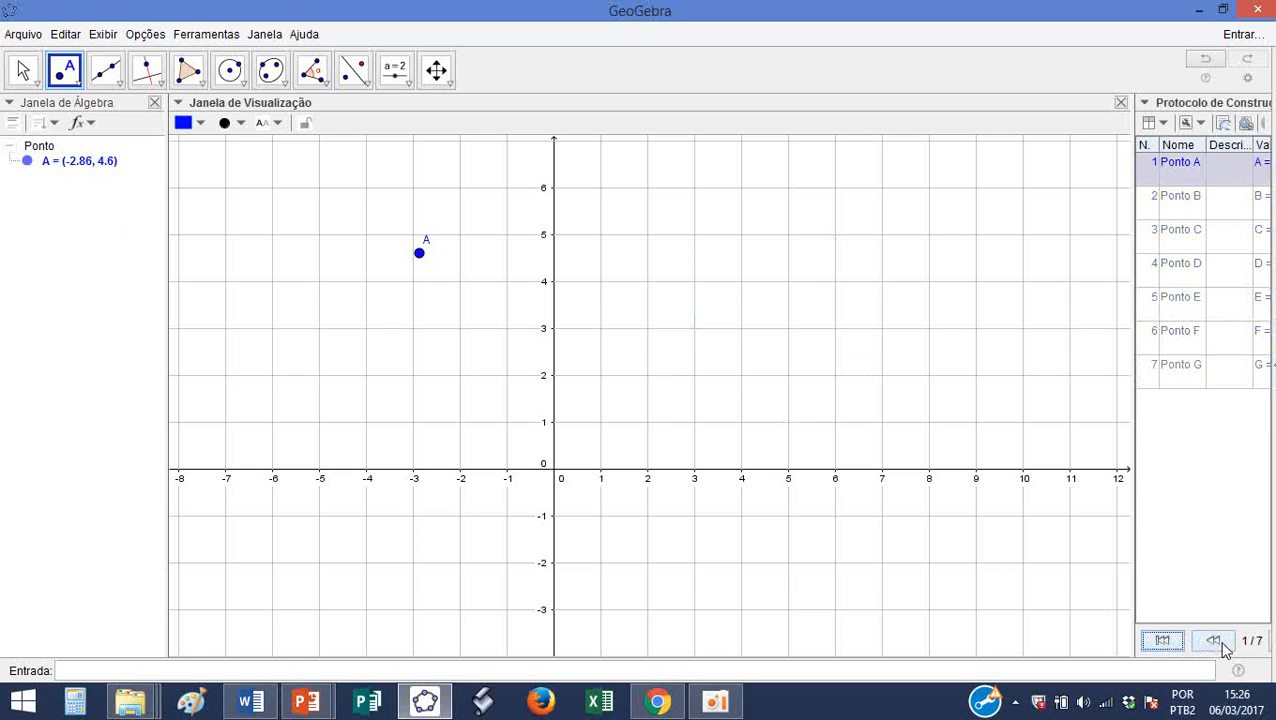
pyautogui.moveTo(1097, 538); pyautogui.dragTo(1016, 538)
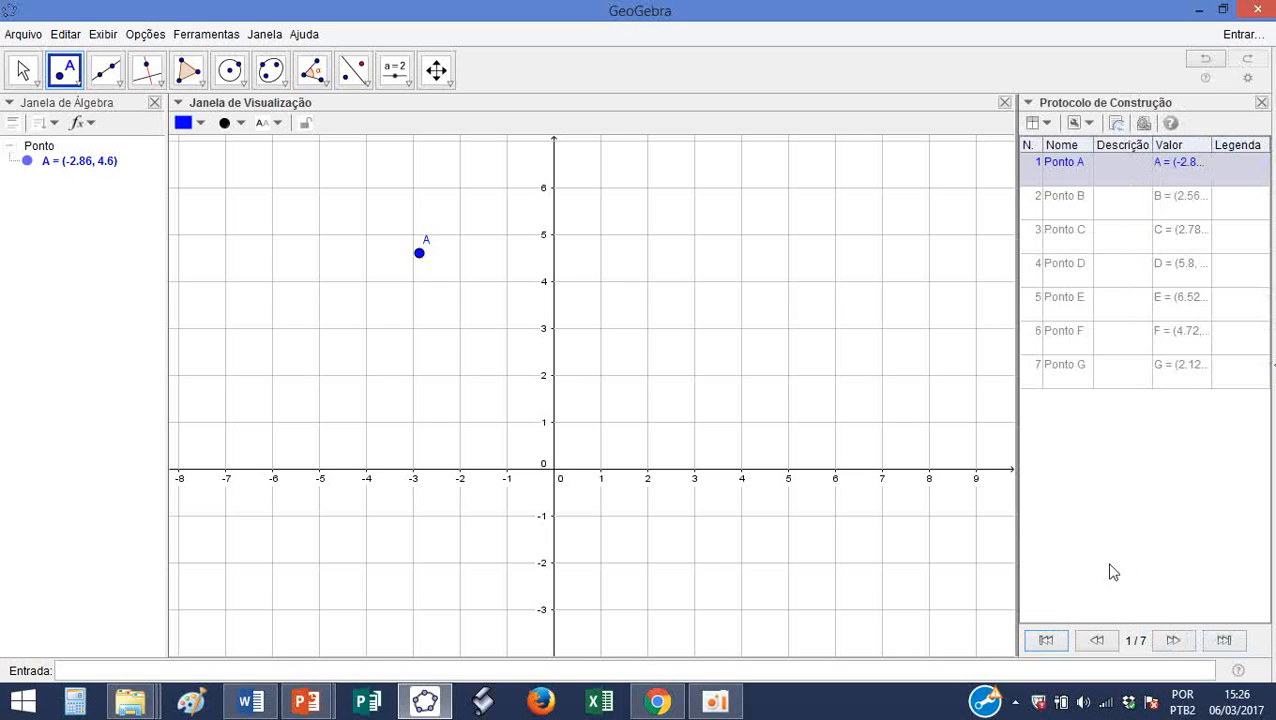
pyautogui.click(1173, 642)
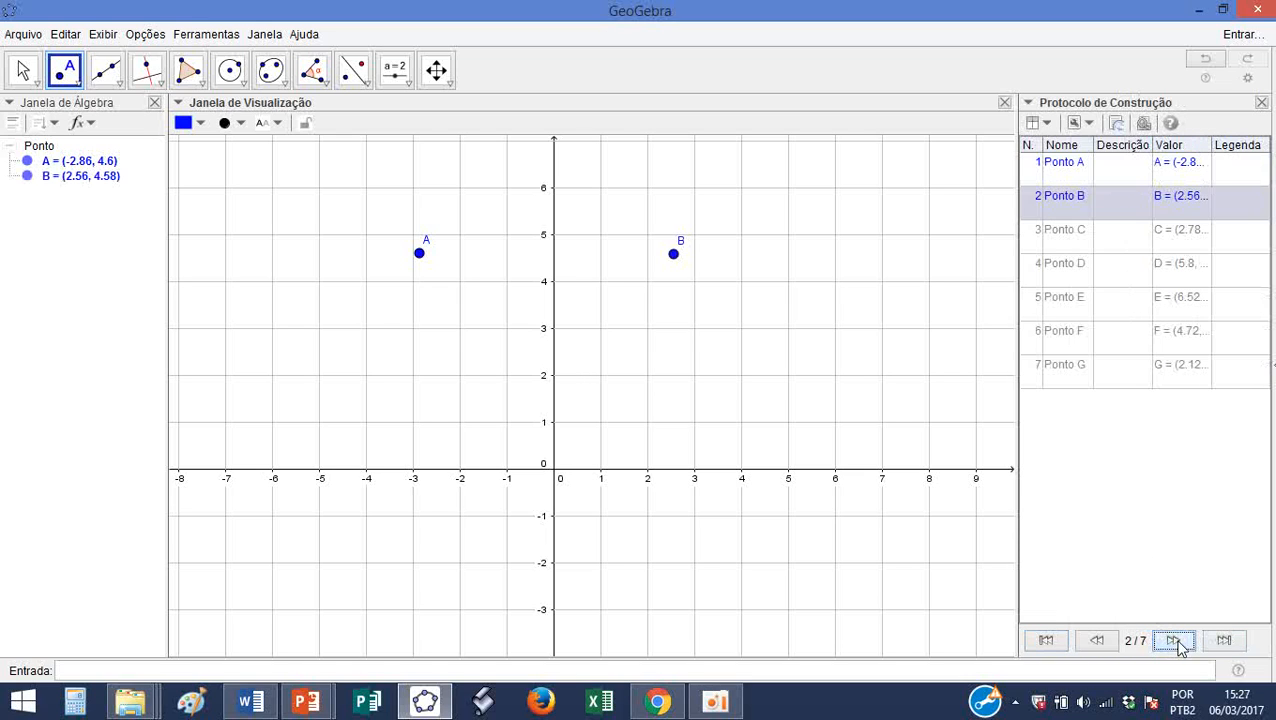
pyautogui.click(1176, 641)
pyautogui.click(1176, 641)
pyautogui.click(1176, 641)
pyautogui.click(1176, 641)
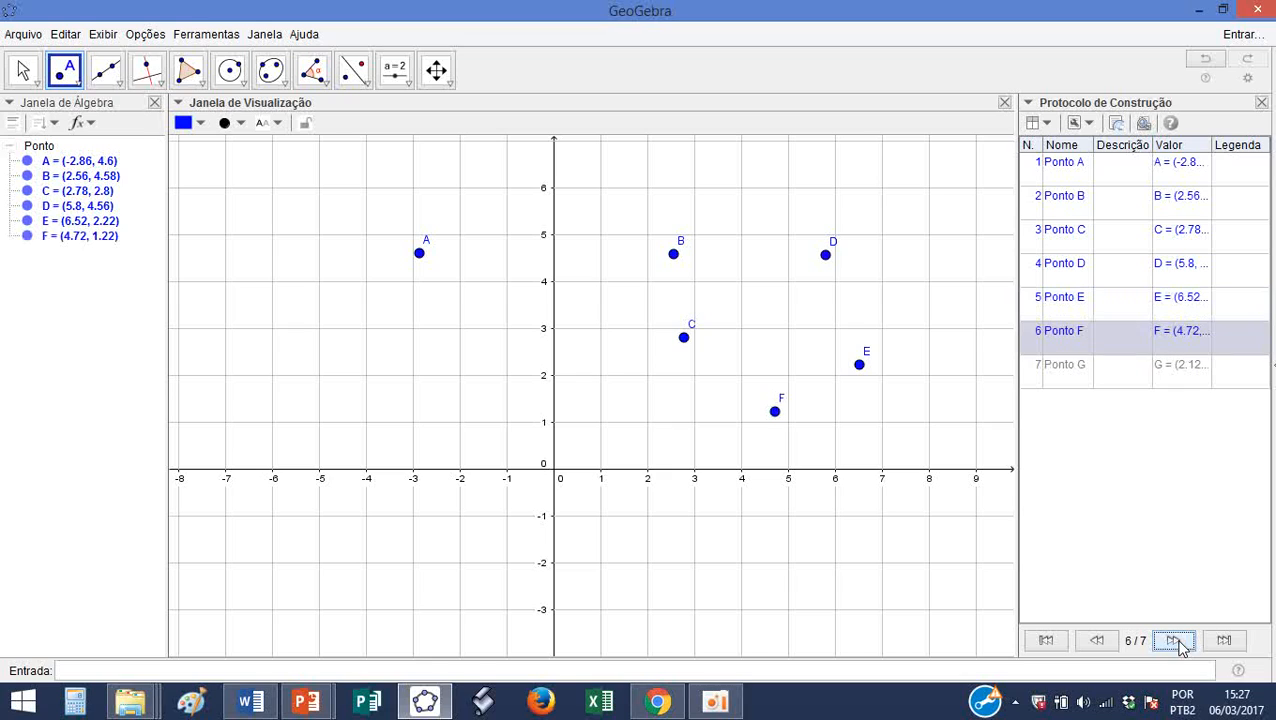
pyautogui.click(1176, 641)
# - Step the construction backwards from point G to the empty start, one point at a time
pyautogui.click(1099, 641)
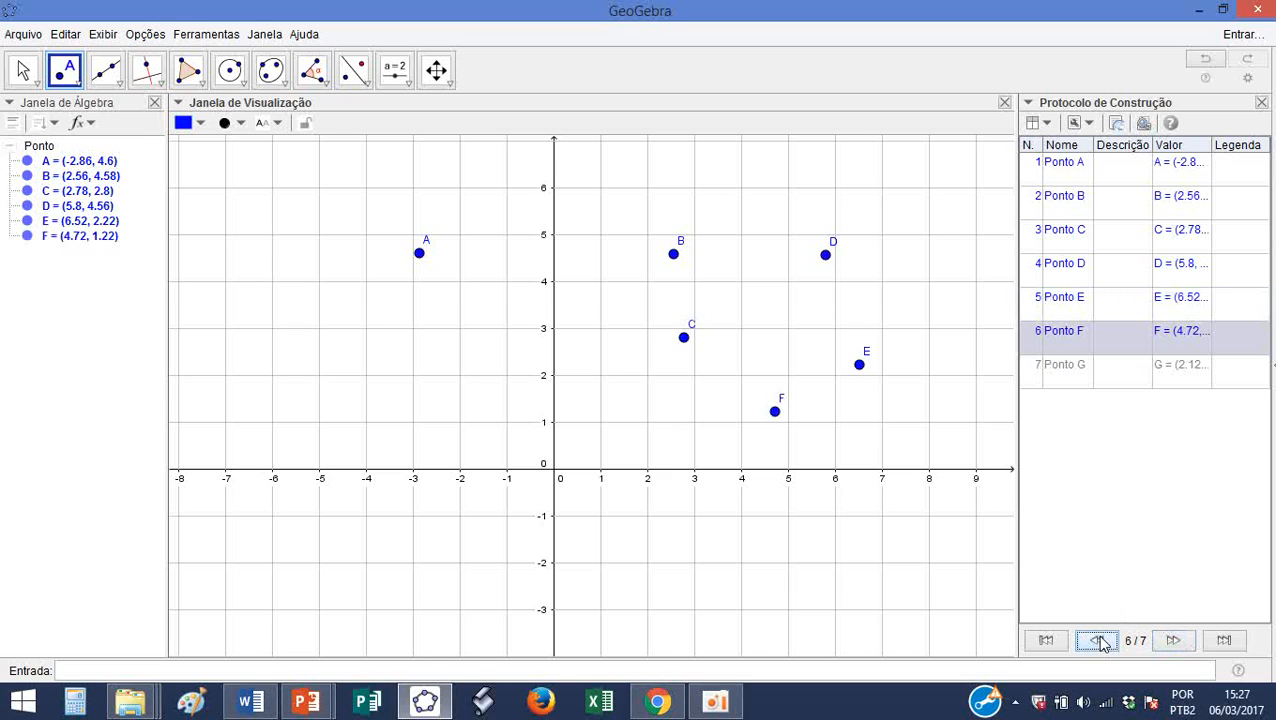
pyautogui.click(1099, 641)
pyautogui.click(1099, 641)
pyautogui.click(1099, 641)
pyautogui.click(1099, 641)
pyautogui.click(1099, 641)
pyautogui.click(1099, 641)
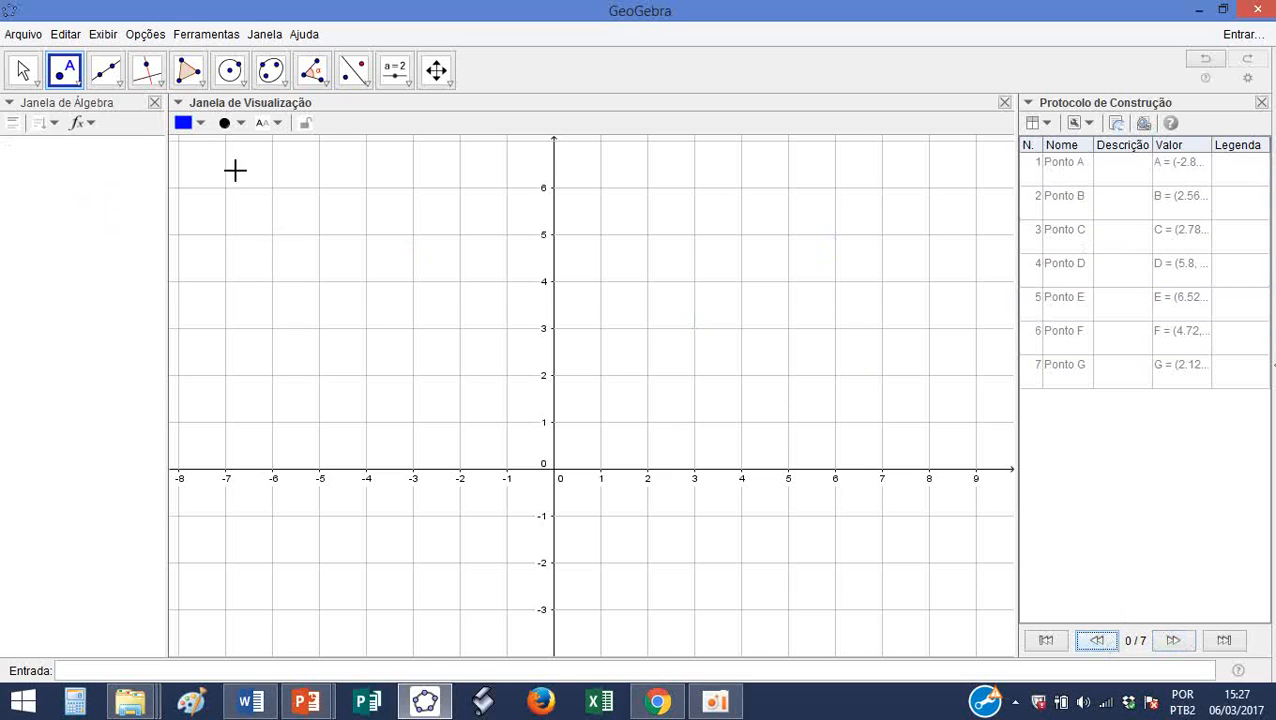
# - Close the Protocolo de Construção and look over the Distribuição and Estatística pages of the Calculadora de Probabilidades, closing it when done
pyautogui.click(1262, 103)
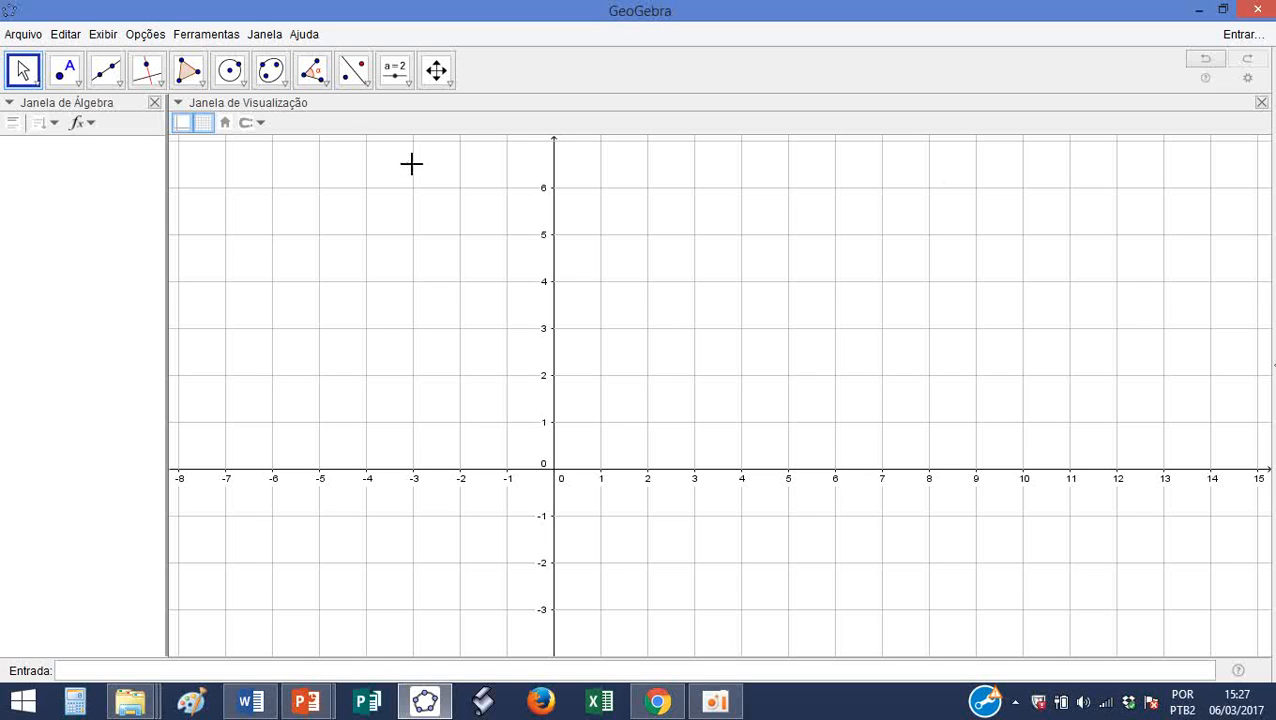
pyautogui.click(97, 38)
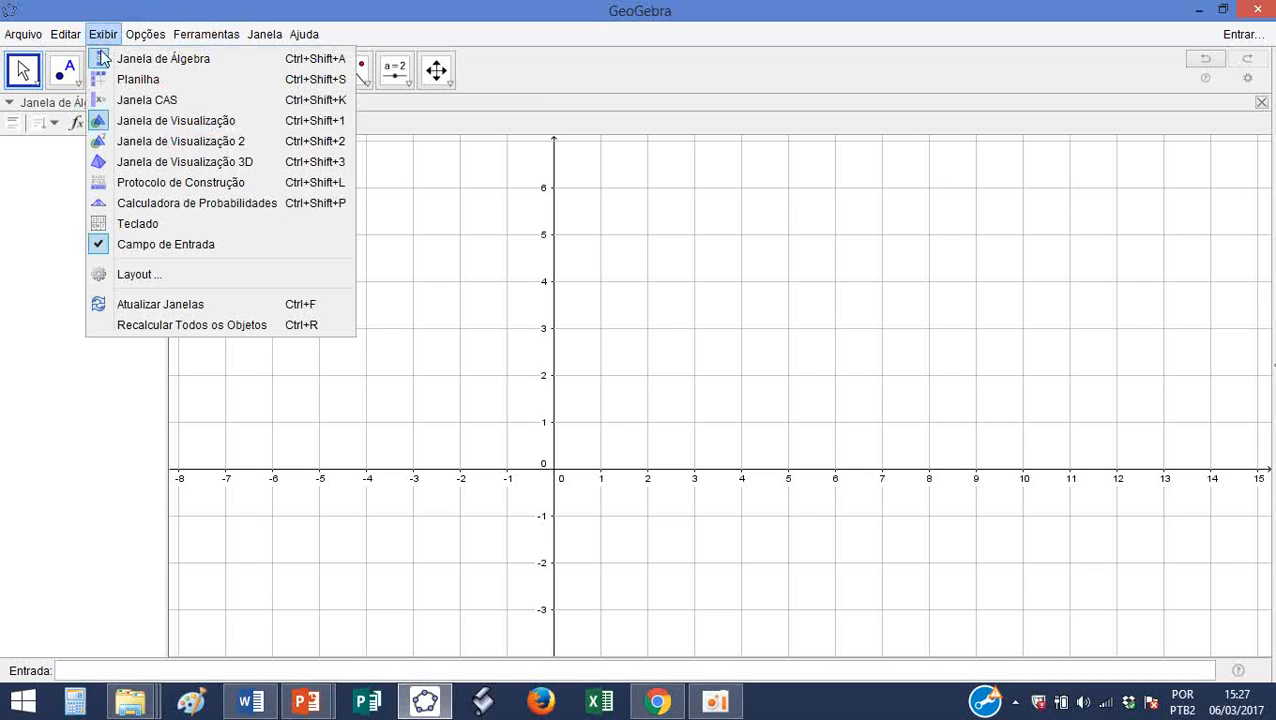
pyautogui.click(172, 203)
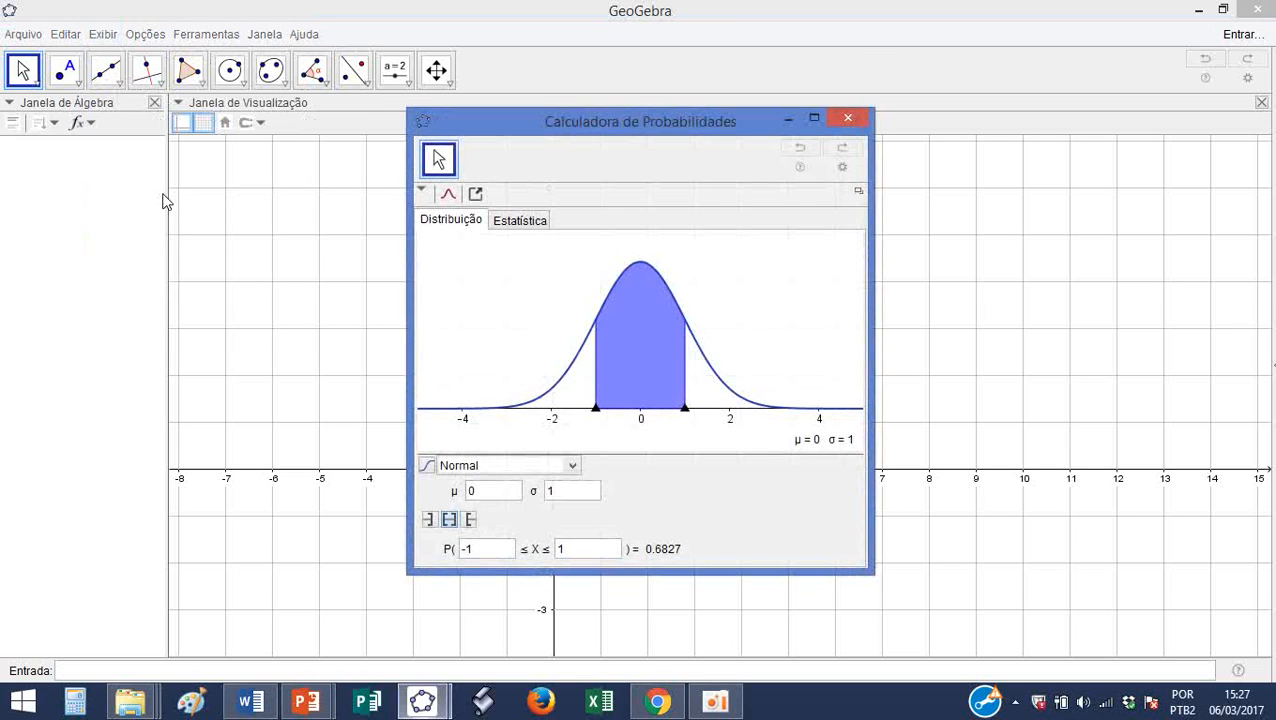
pyautogui.click(522, 224)
pyautogui.scroll(-1, 577, 433)
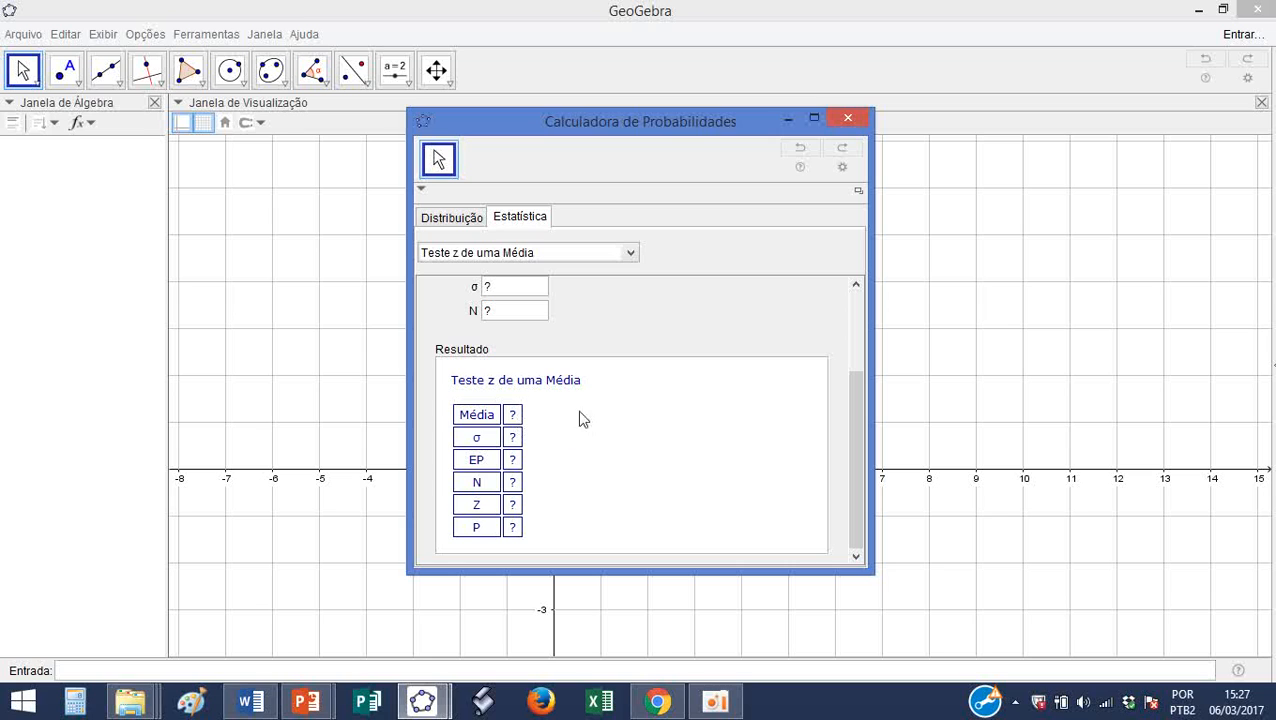
pyautogui.click(847, 119)
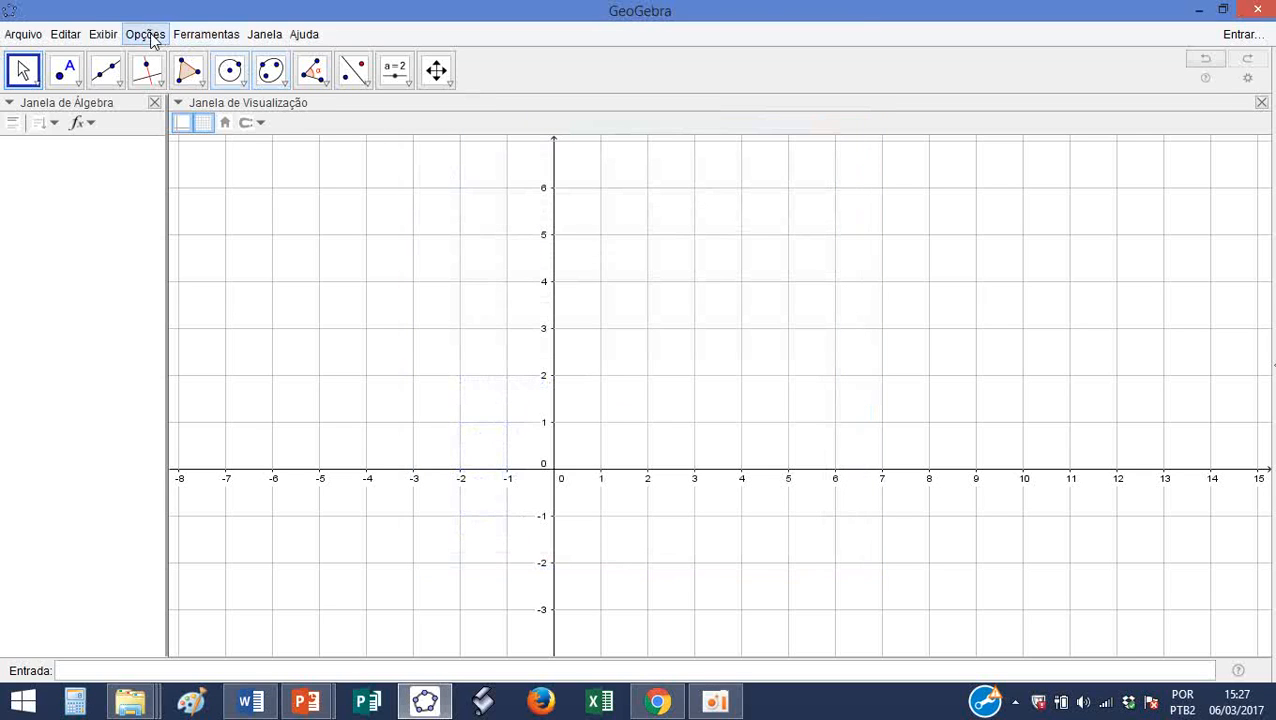
# - Show the Teclado Virtual, move it over the upper part of the Janela de Visualização, and return to the graphics area
pyautogui.click(145, 34)
pyautogui.moveTo(97, 38)
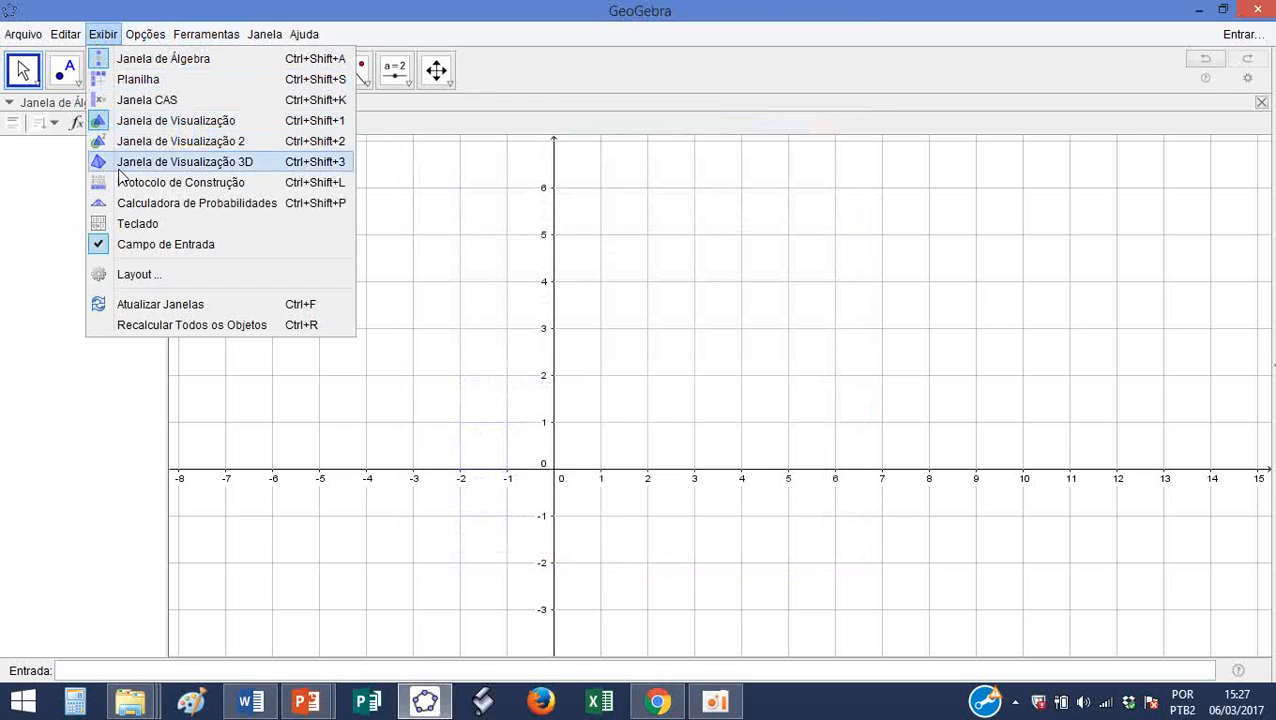
pyautogui.click(139, 223)
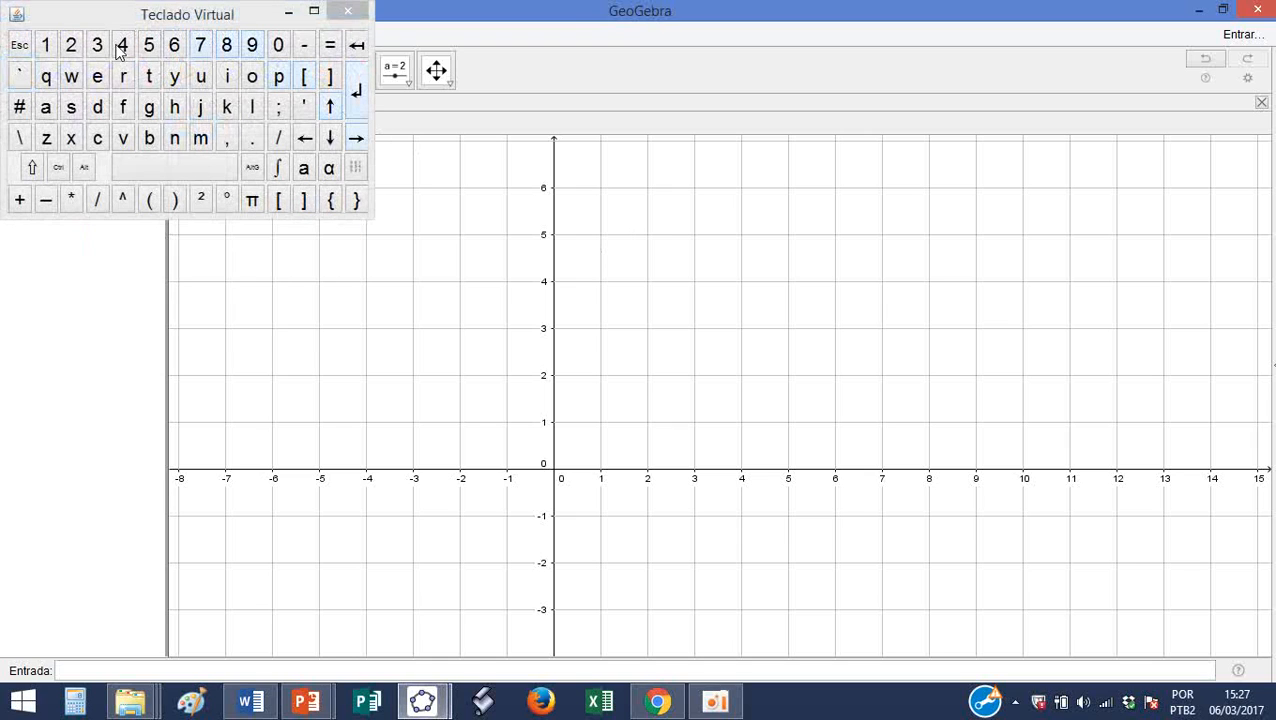
pyautogui.moveTo(176, 18); pyautogui.dragTo(505, 115)
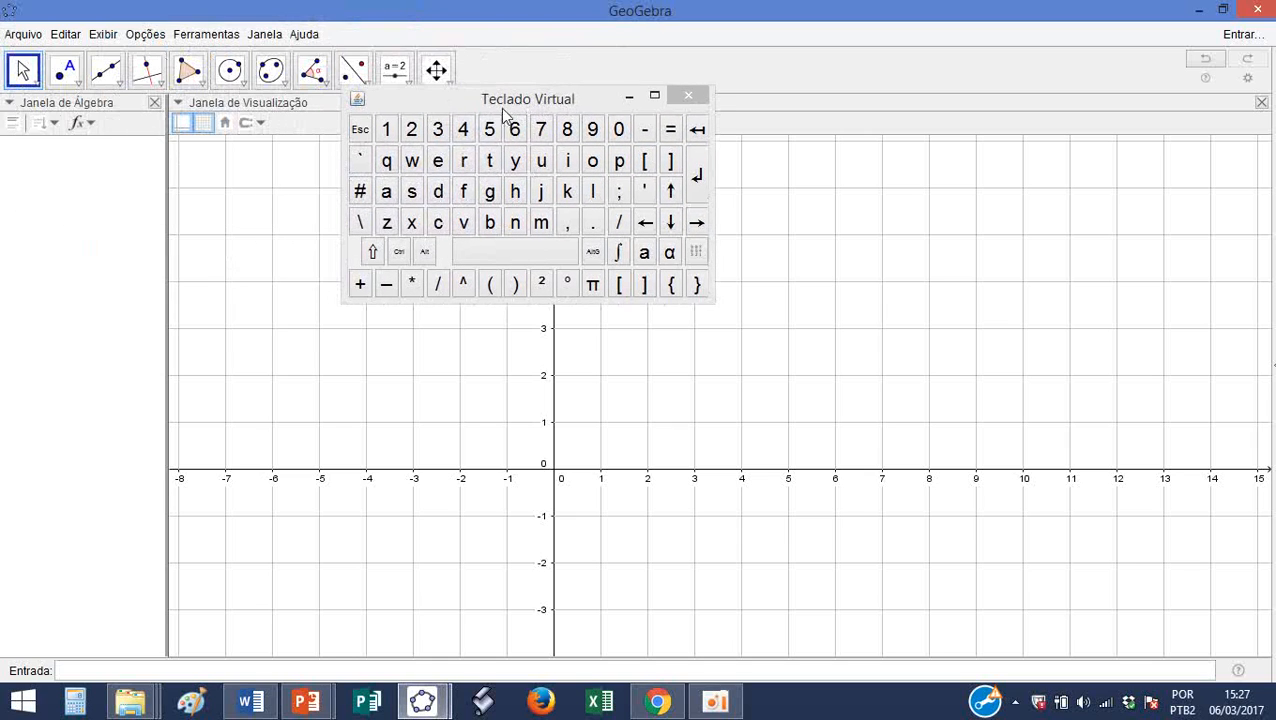
pyautogui.click(489, 161)
pyautogui.click(754, 376)
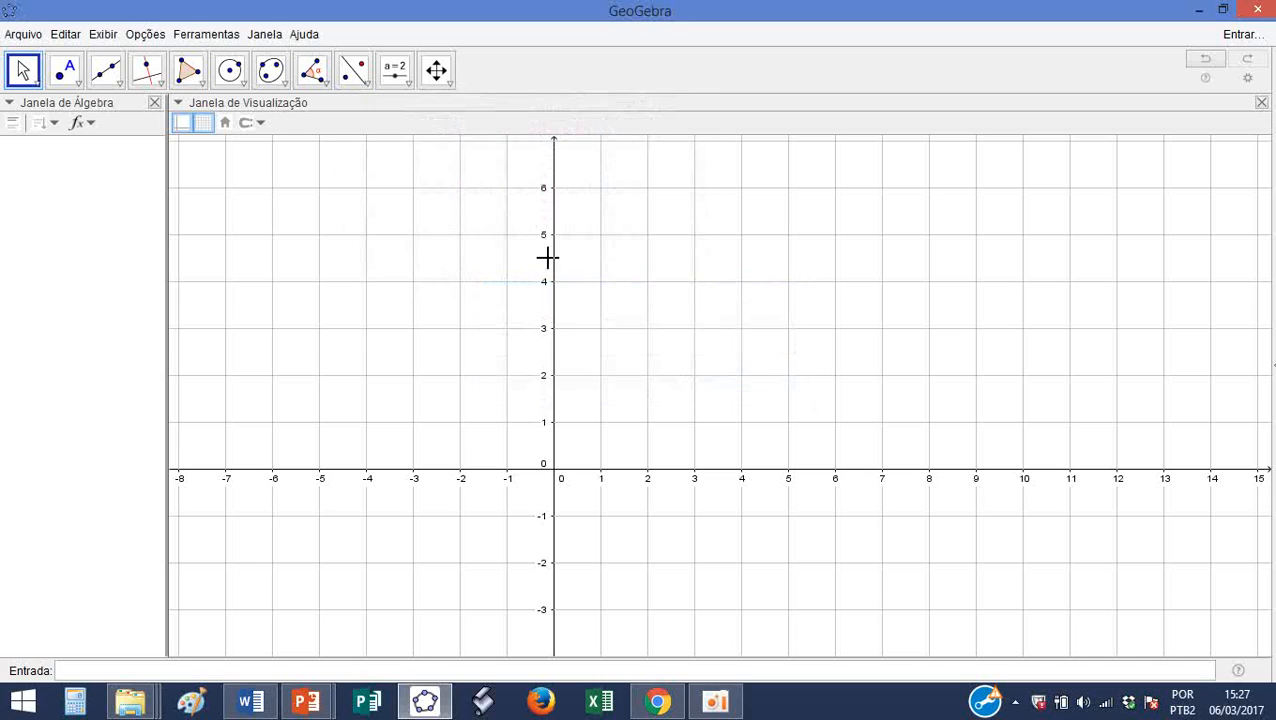
# - Hide the Campo de Entrada and show it again
pyautogui.click(103, 34)
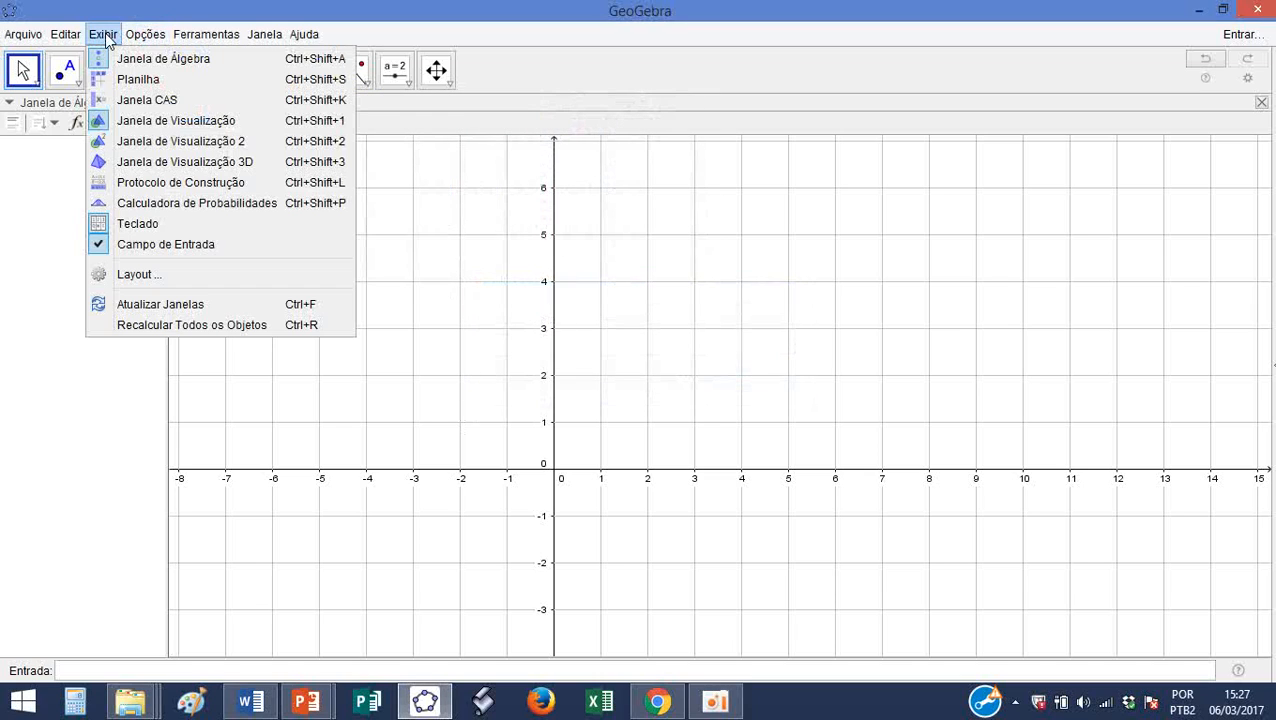
pyautogui.click(180, 245)
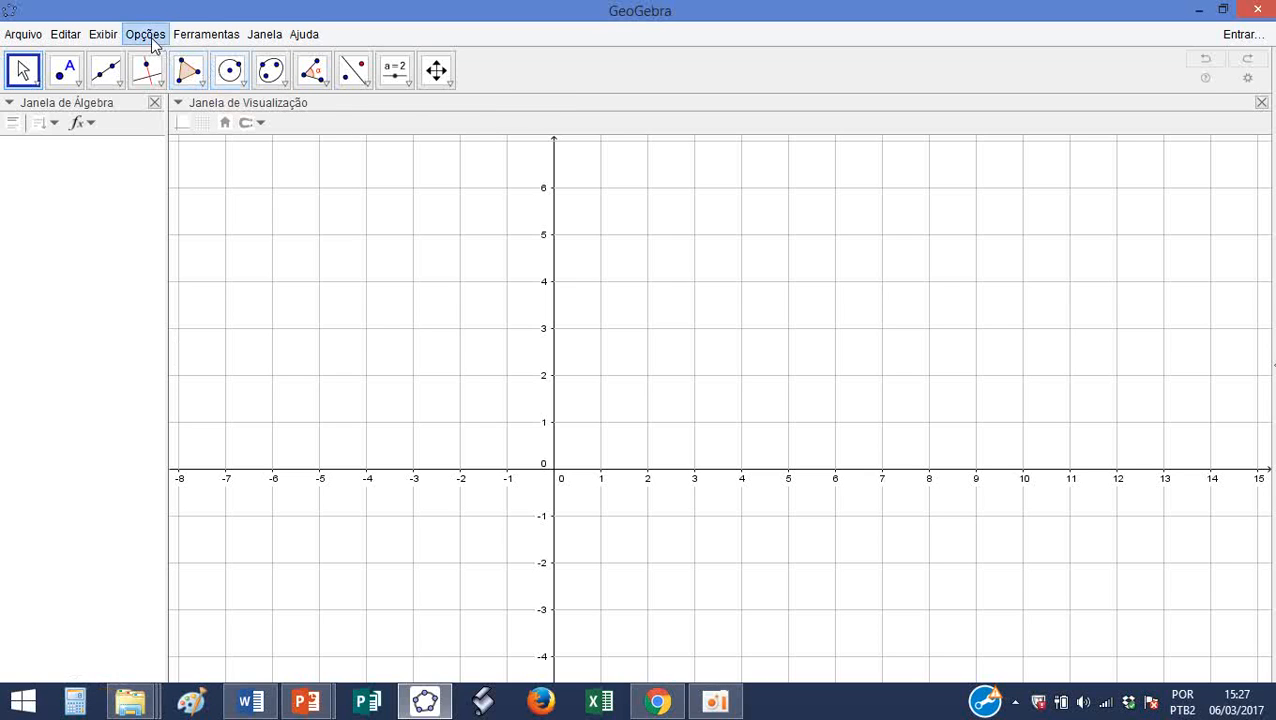
pyautogui.click(105, 34)
pyautogui.click(160, 250)
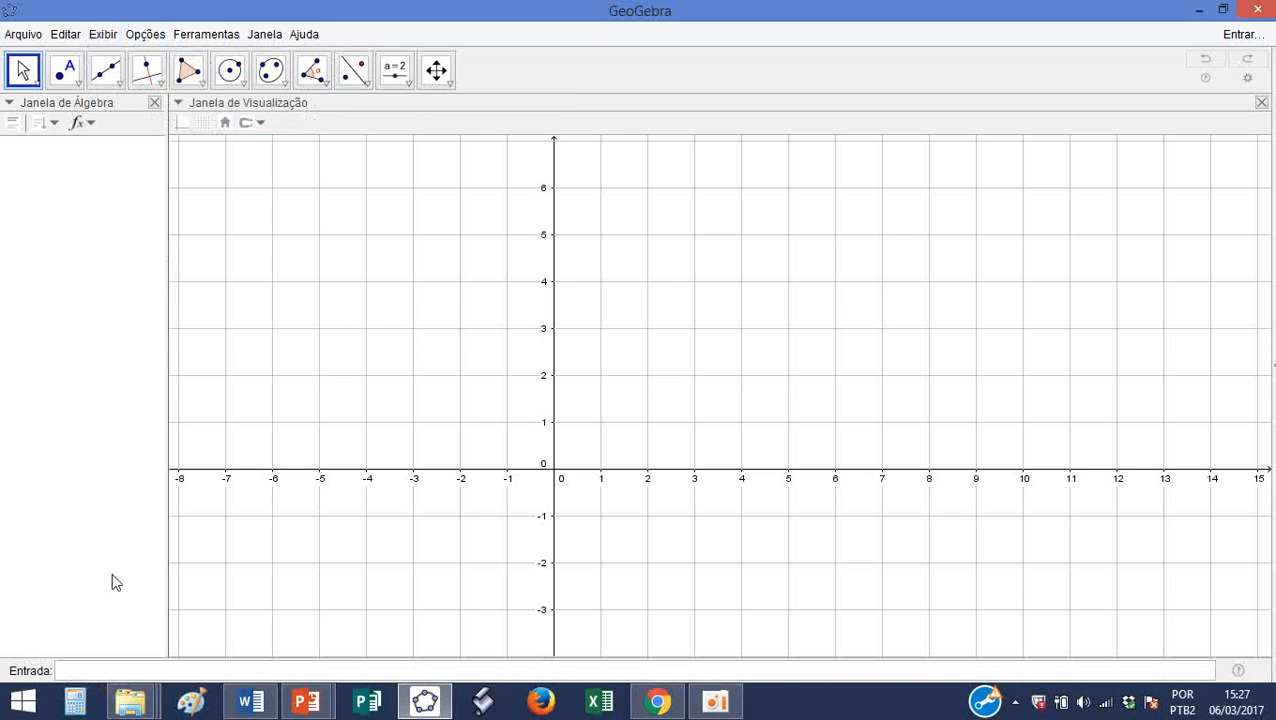
# - Place the cursor in the Entrada field and close the Teclado Virtual
pyautogui.click(105, 34)
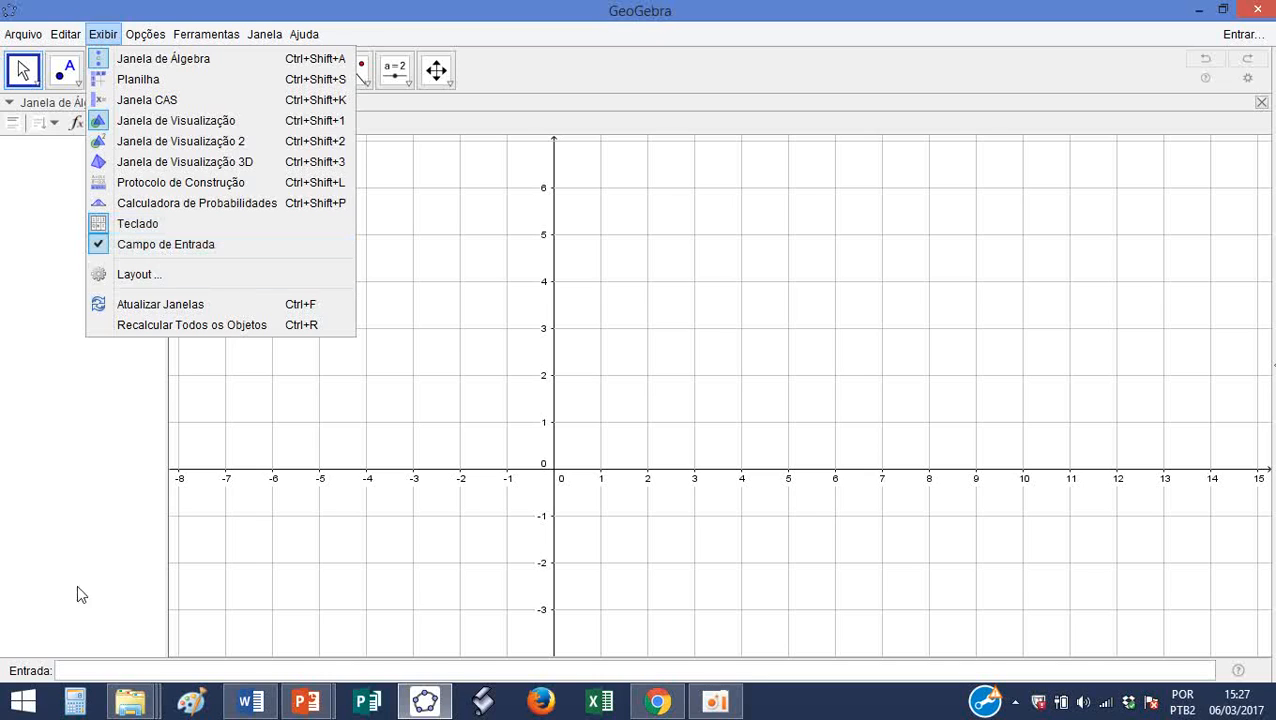
pyautogui.click(75, 676)
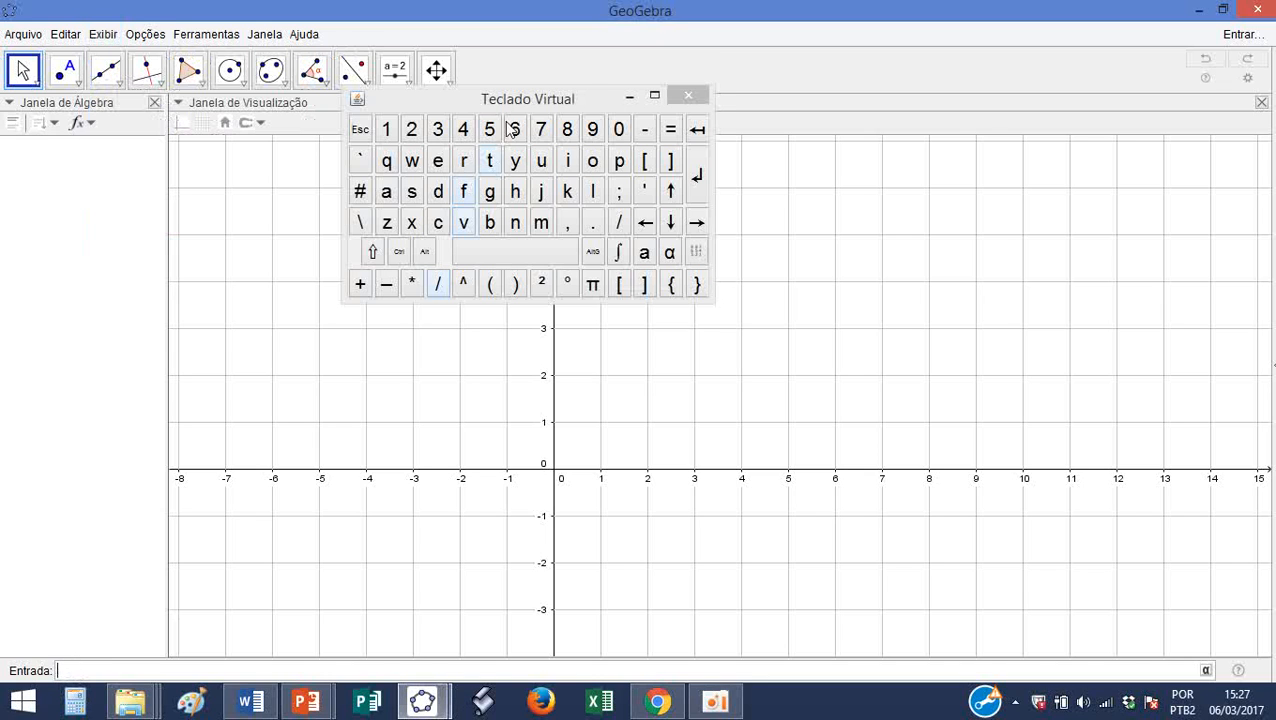
pyautogui.click(688, 95)
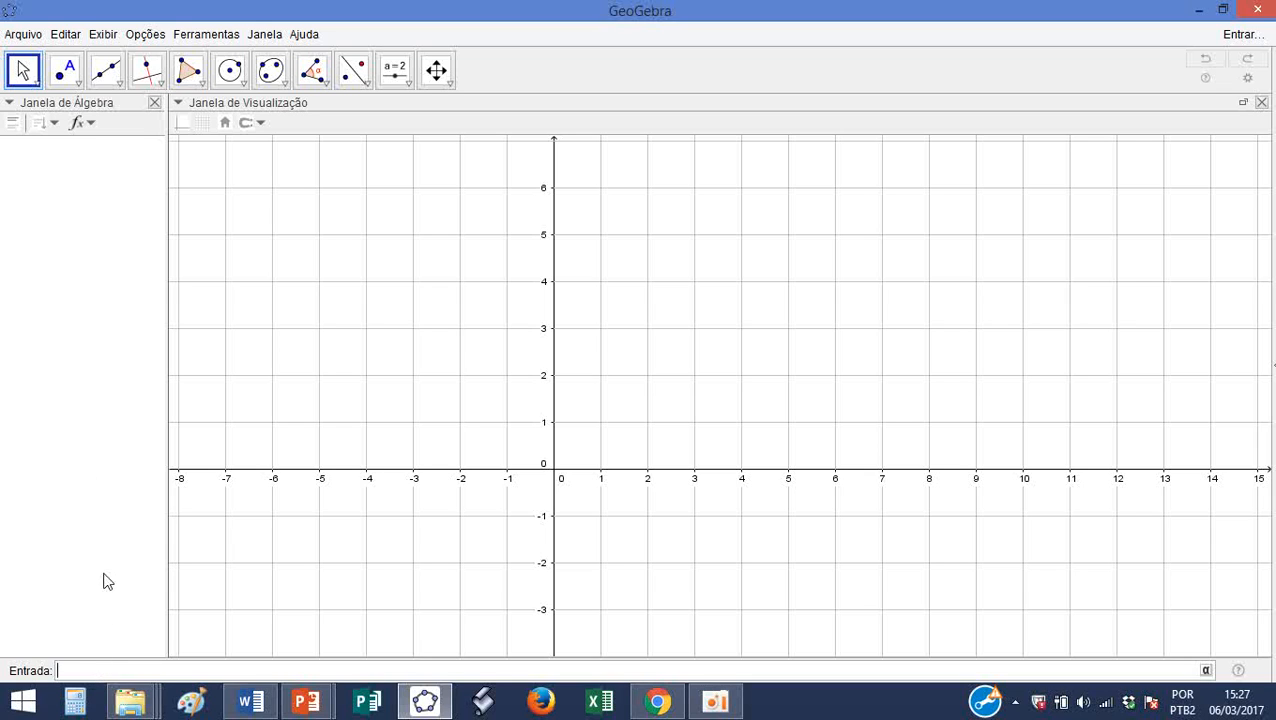
# - Open the layout preferences and examine the settings for Janela de Visualização, object defaults, Avançado and Álgebra, closing the window when done
pyautogui.click(101, 36)
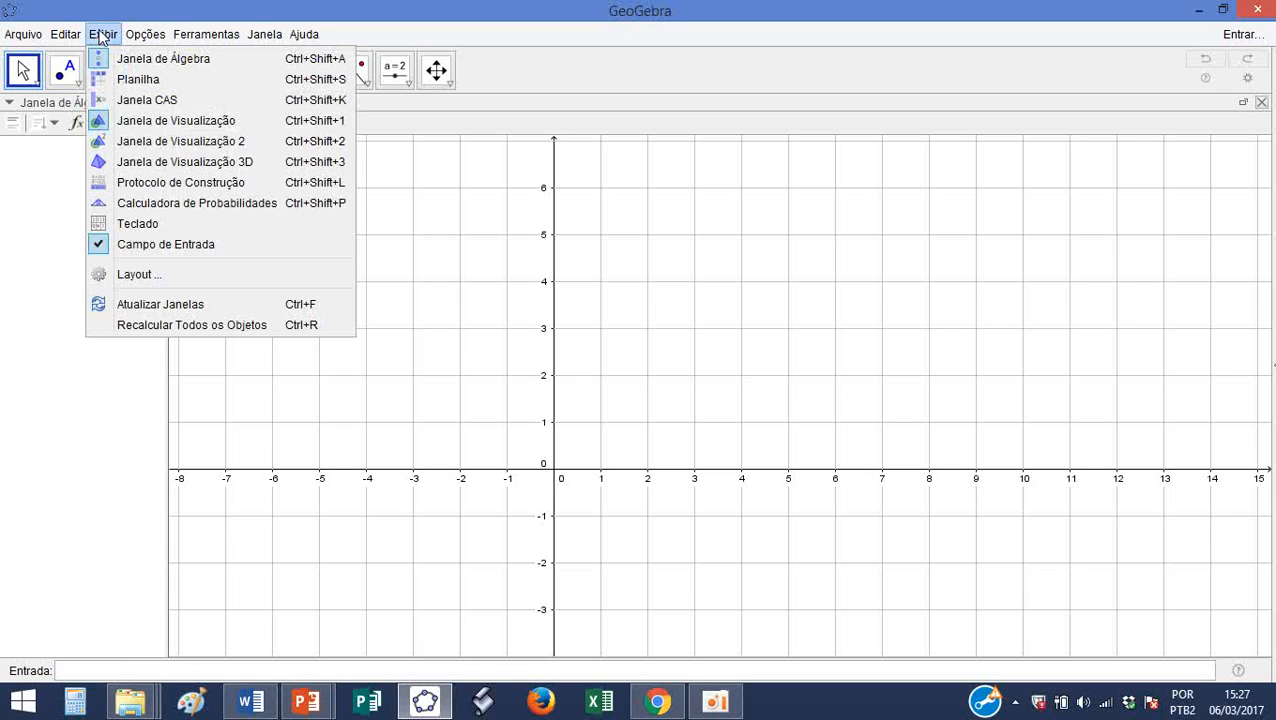
pyautogui.click(184, 274)
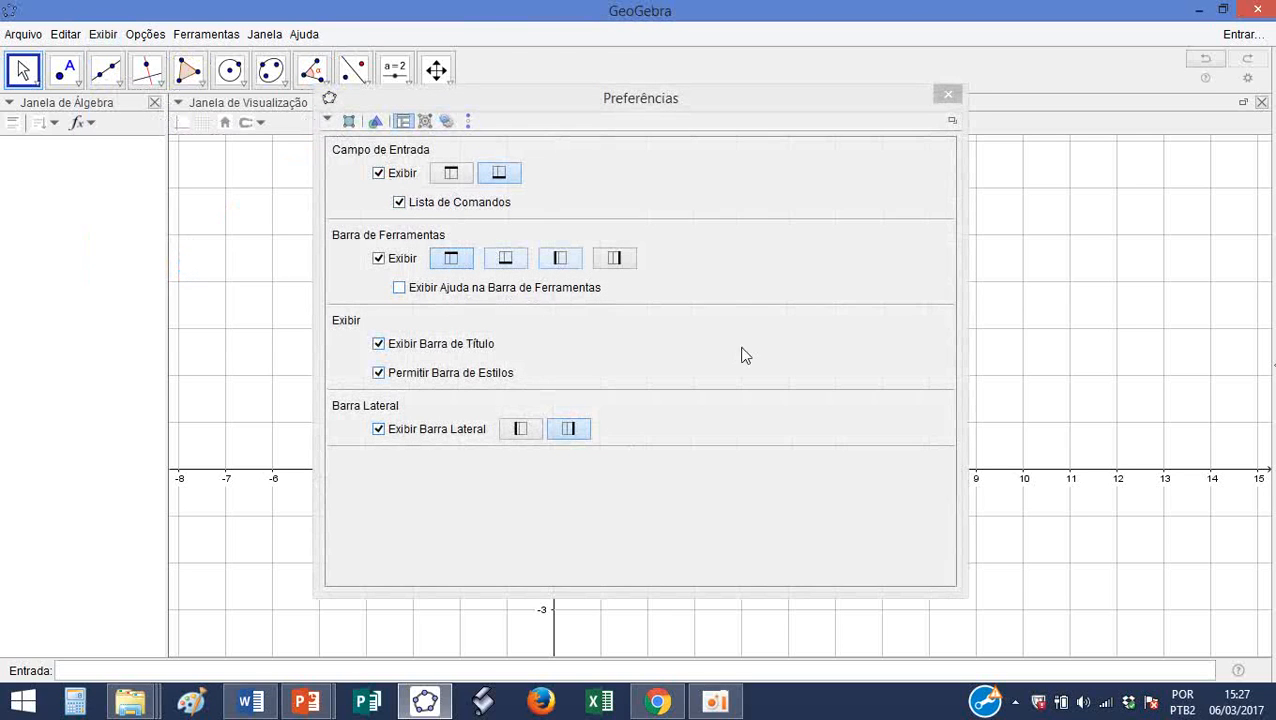
pyautogui.moveTo(678, 100); pyautogui.dragTo(696, 150)
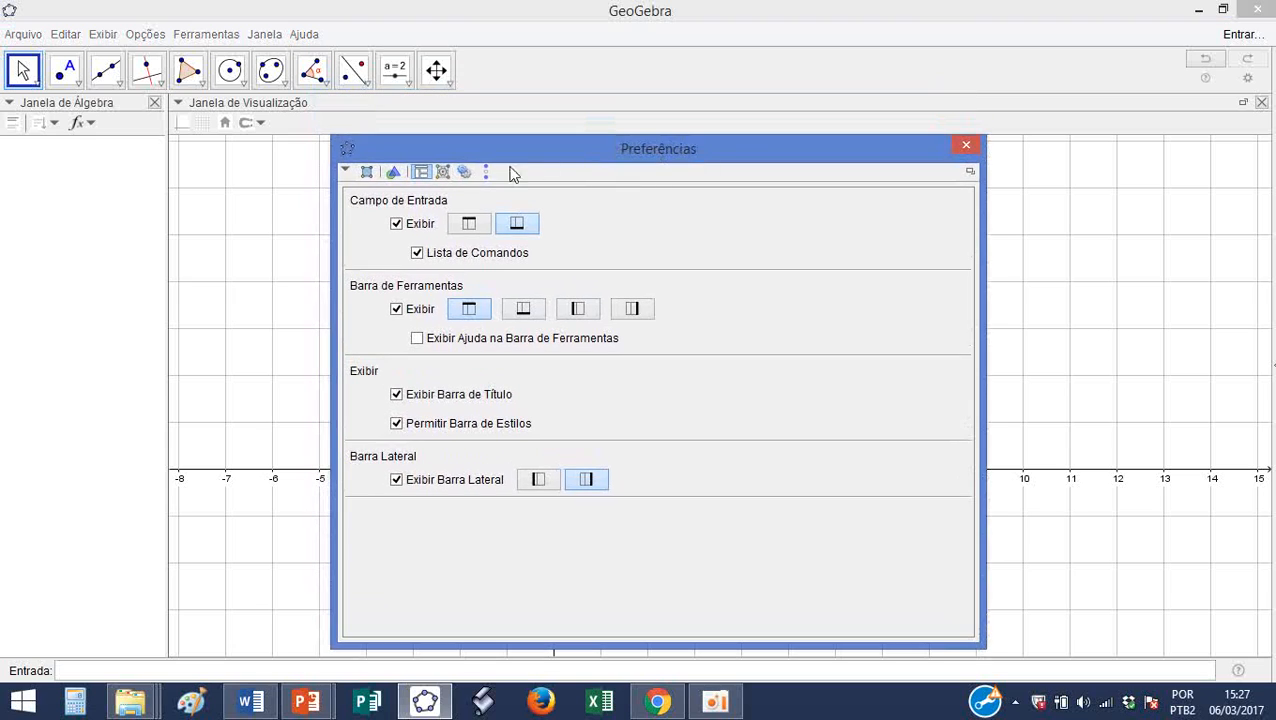
pyautogui.click(367, 172)
pyautogui.click(393, 175)
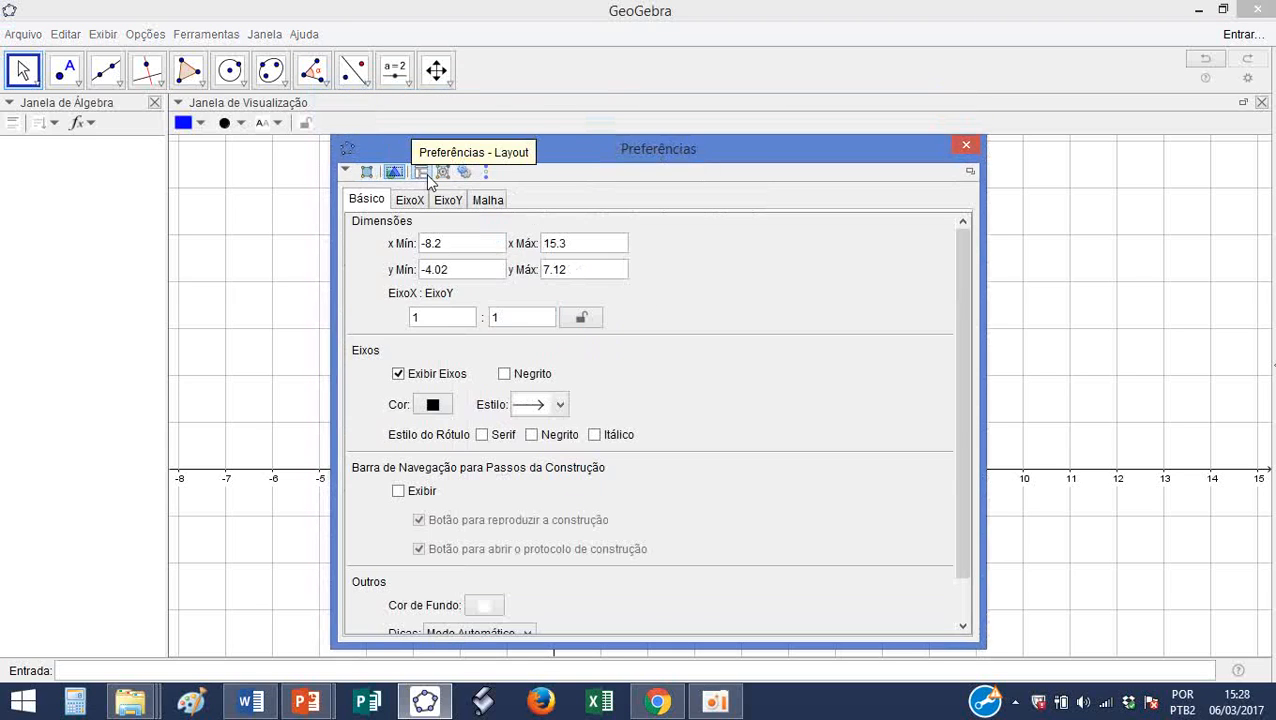
pyautogui.click(427, 175)
pyautogui.click(441, 172)
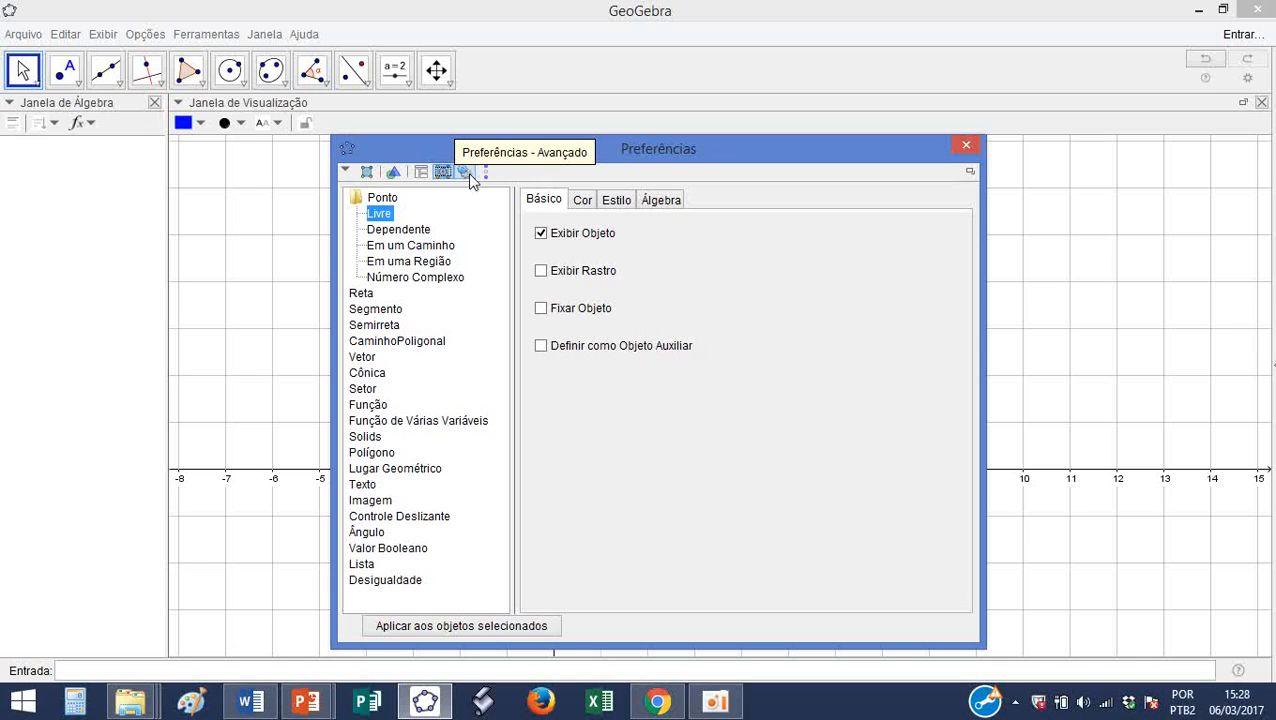
pyautogui.click(466, 172)
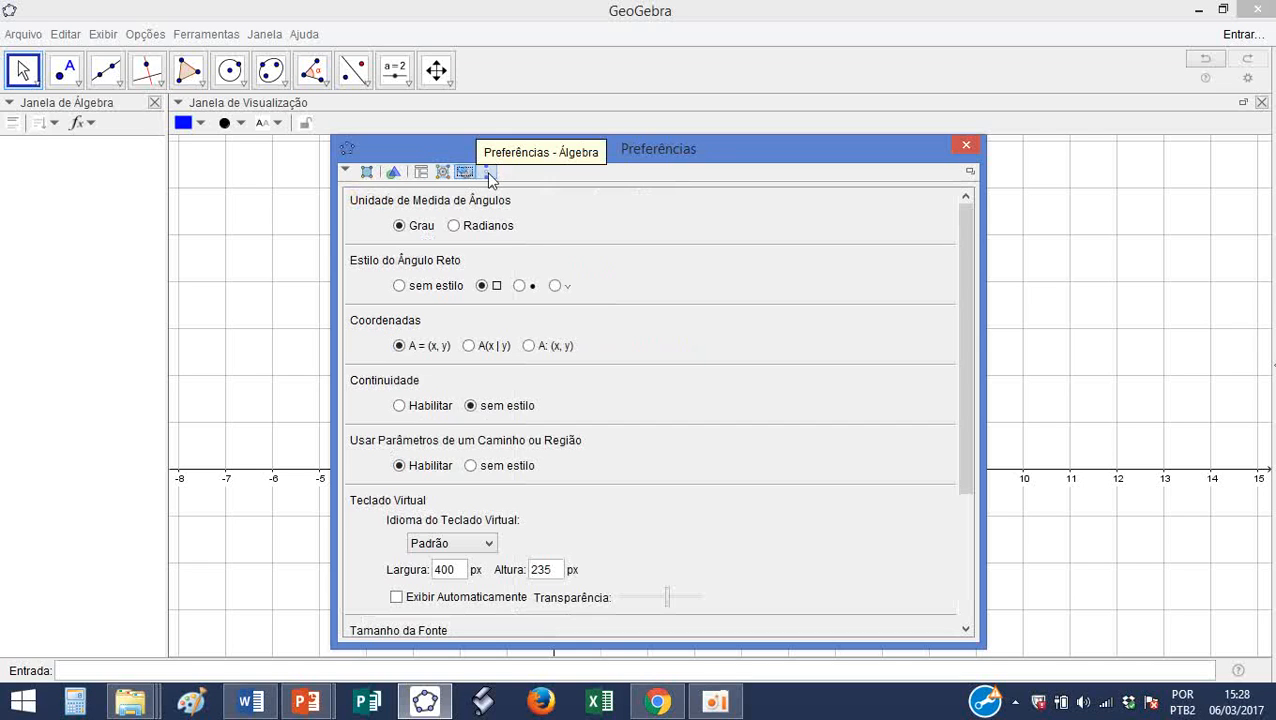
pyautogui.click(486, 173)
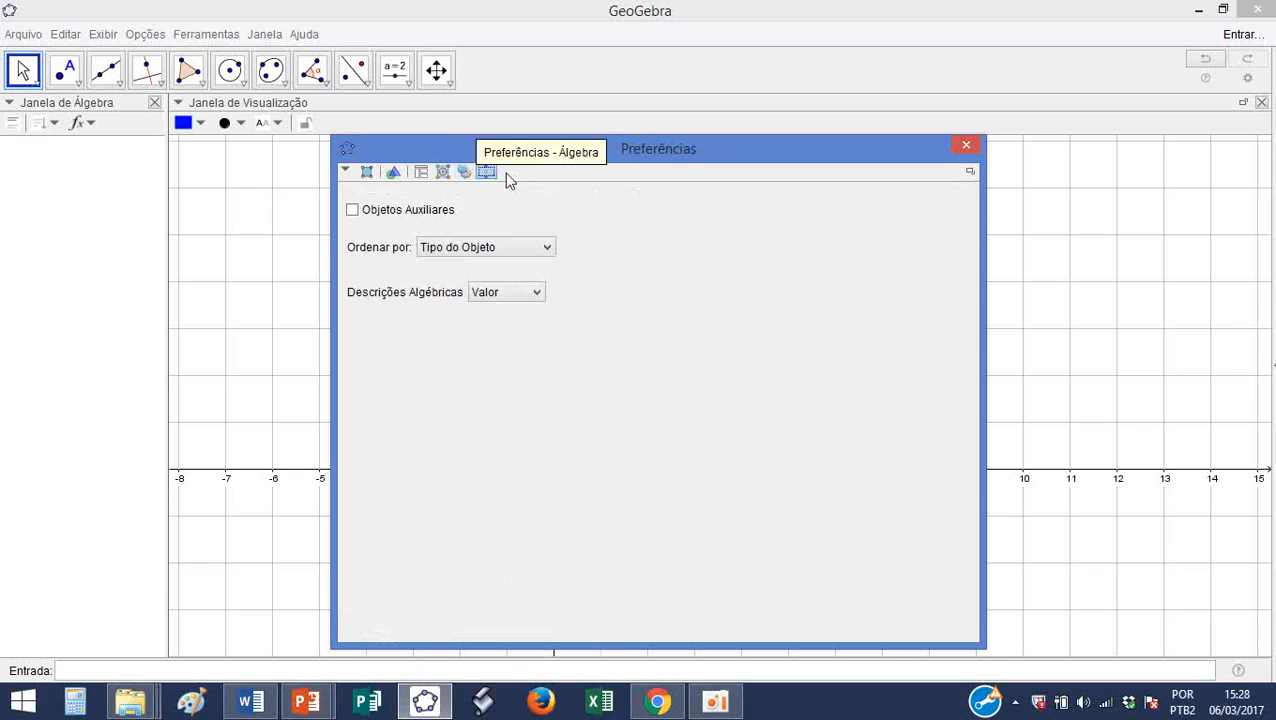
pyautogui.click(966, 148)
# - Review the Arredondamento and Rotular options and set the interface font size to 18 pt
pyautogui.click(106, 36)
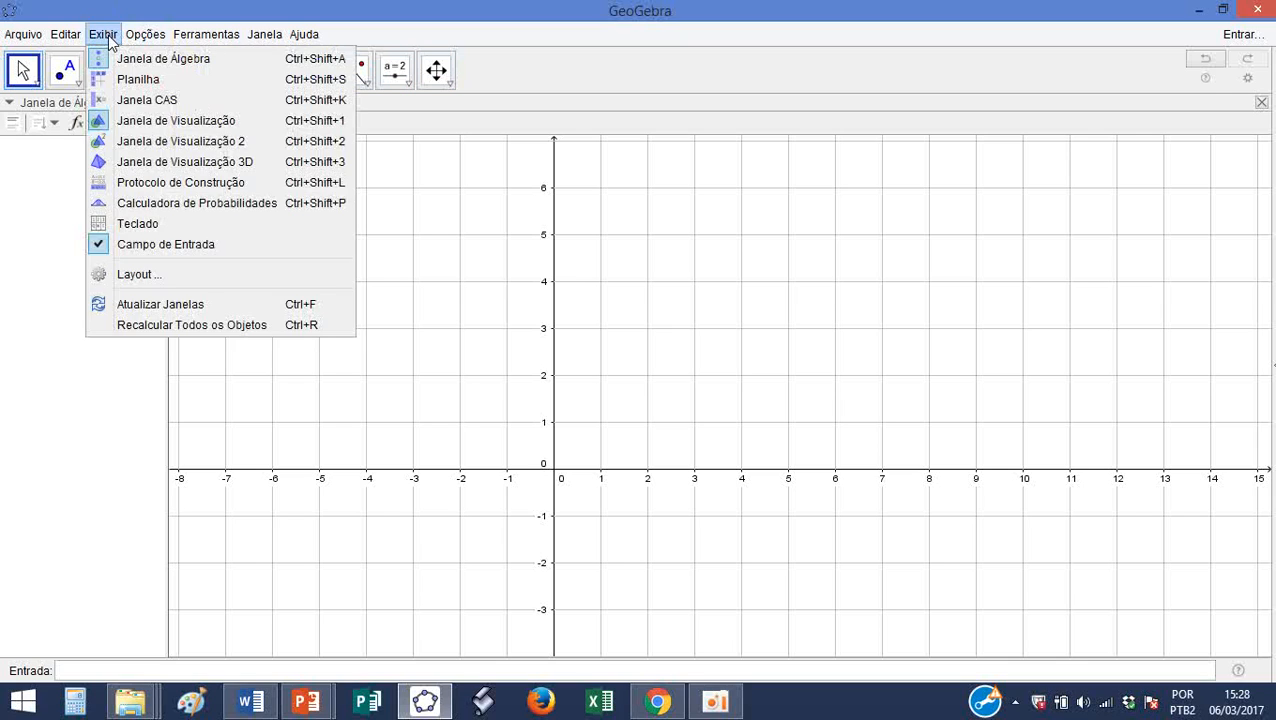
pyautogui.moveTo(147, 40)
pyautogui.moveTo(195, 60)
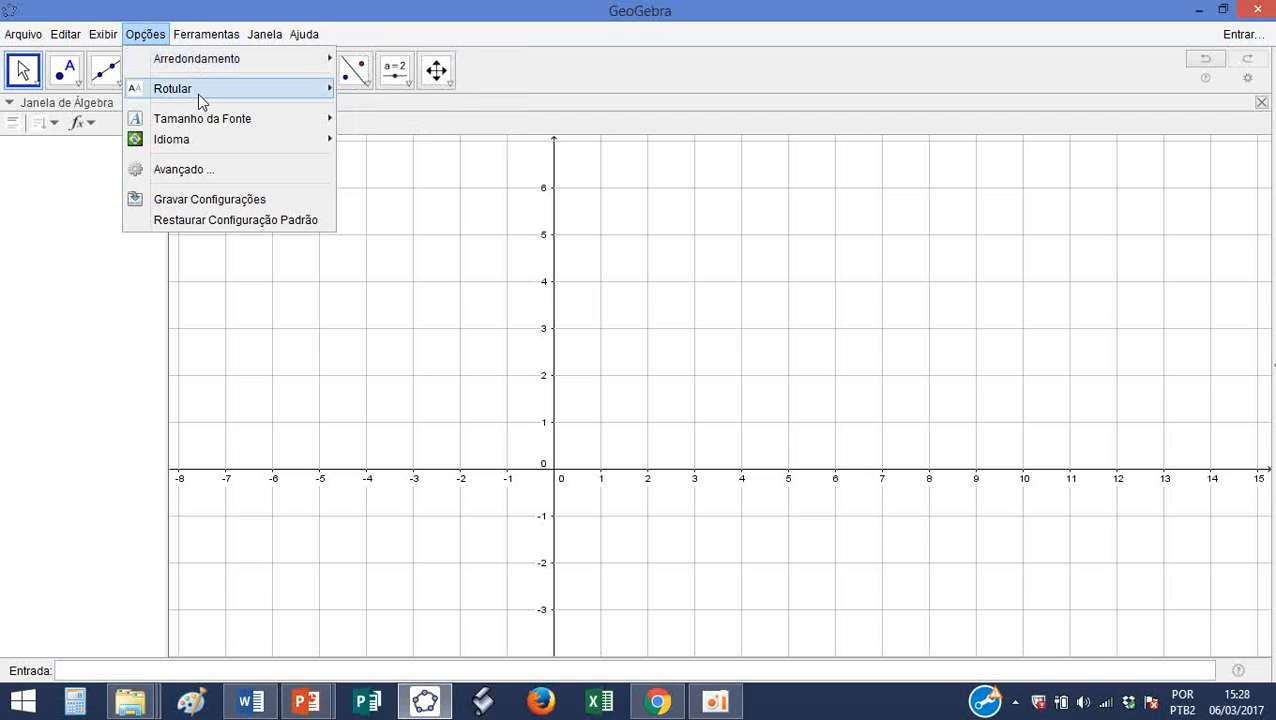
pyautogui.moveTo(203, 93)
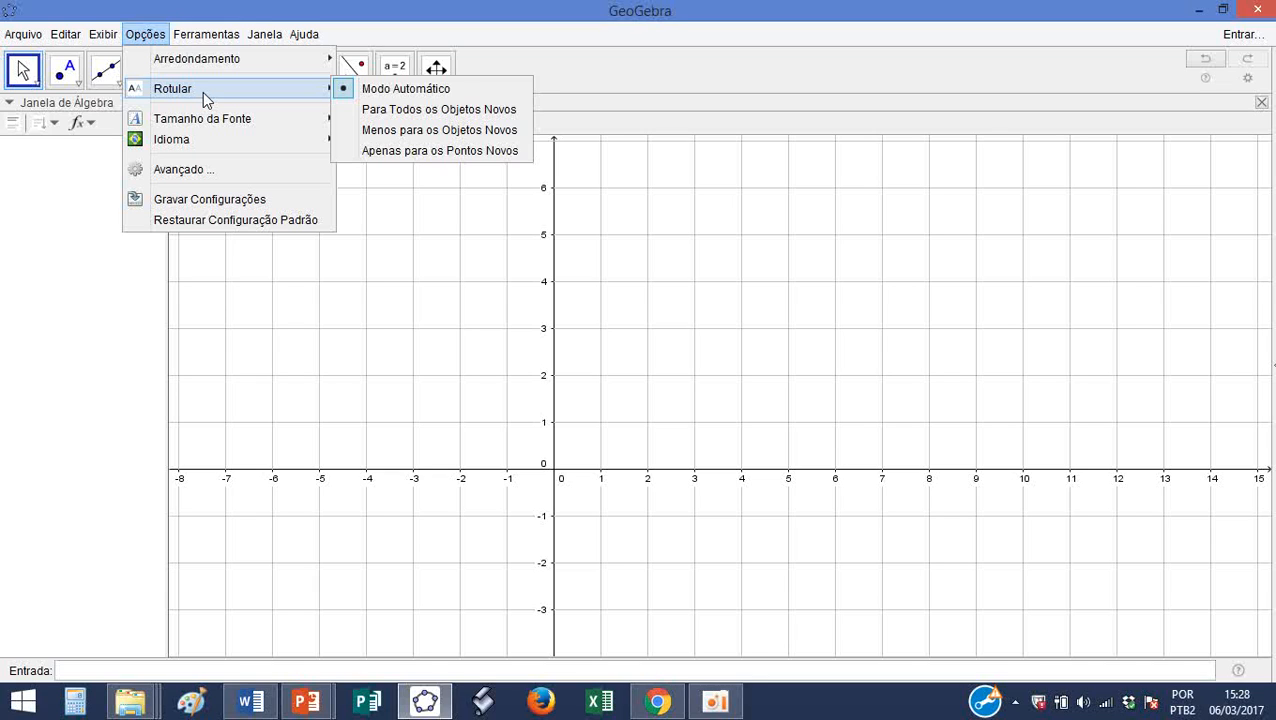
pyautogui.moveTo(210, 122)
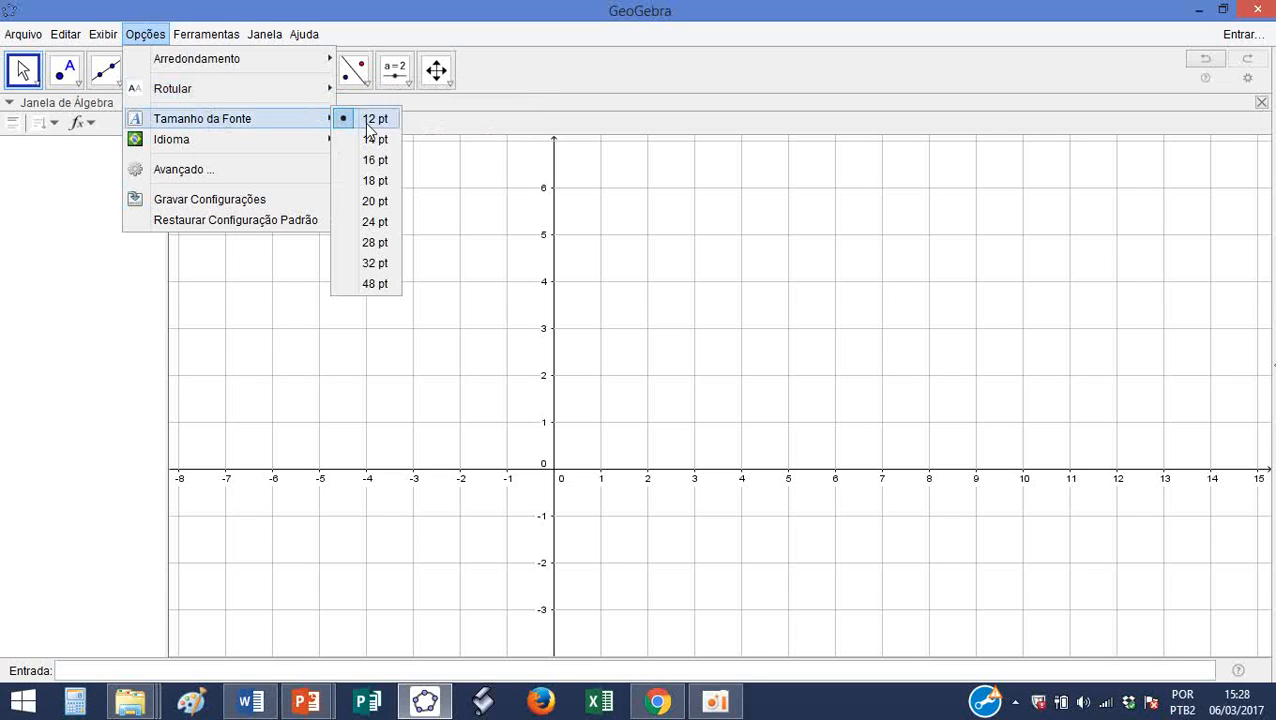
pyautogui.click(371, 186)
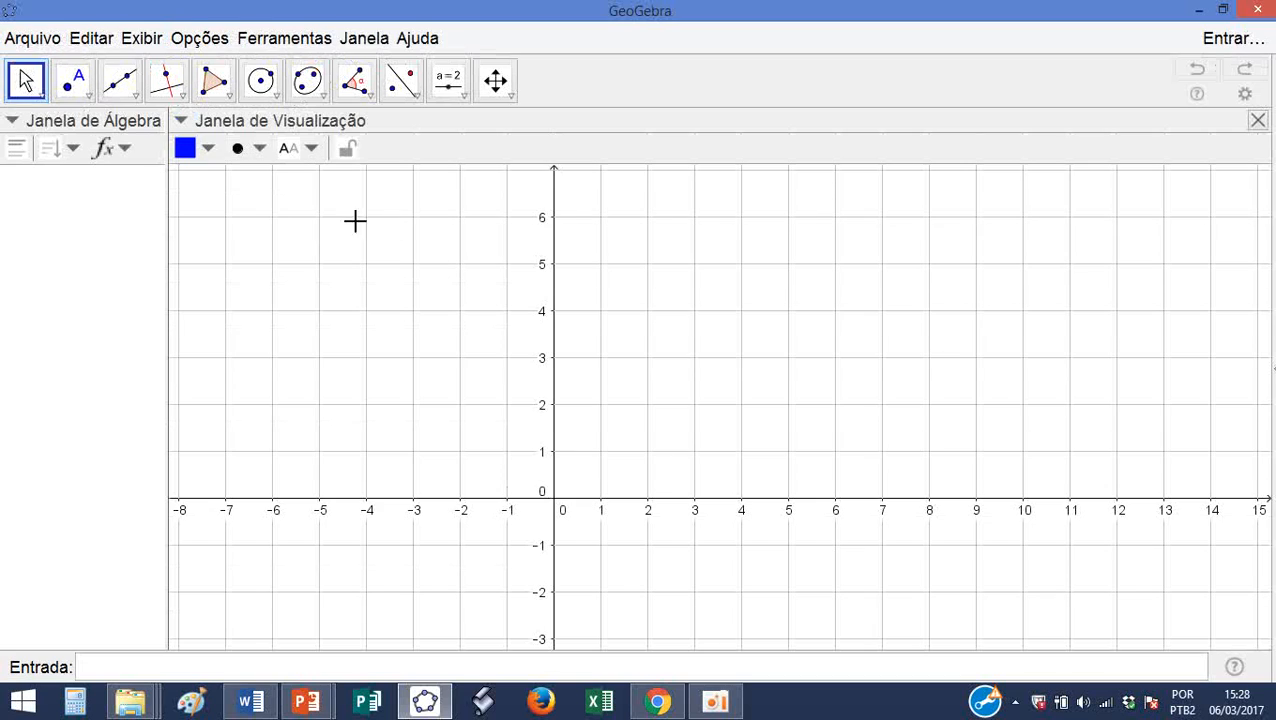
# - Look through the alphabetical language groups available under Idioma without changing the language
pyautogui.click(192, 46)
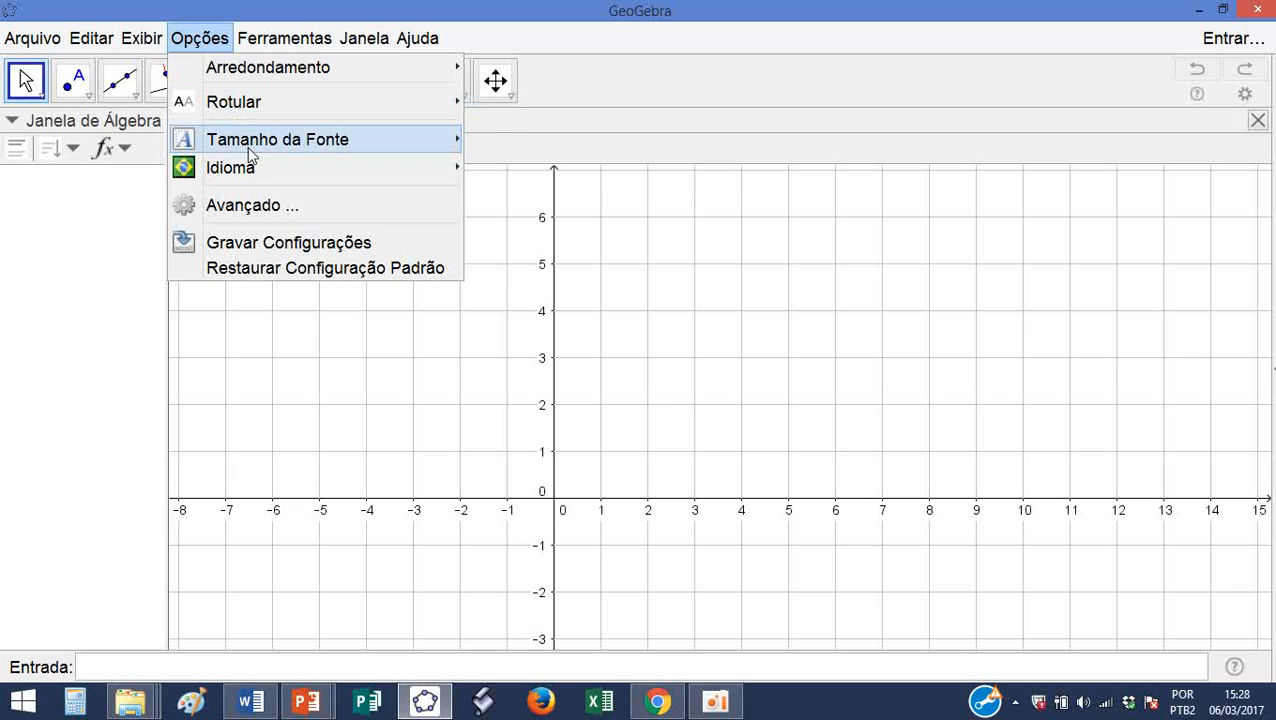
pyautogui.moveTo(252, 177)
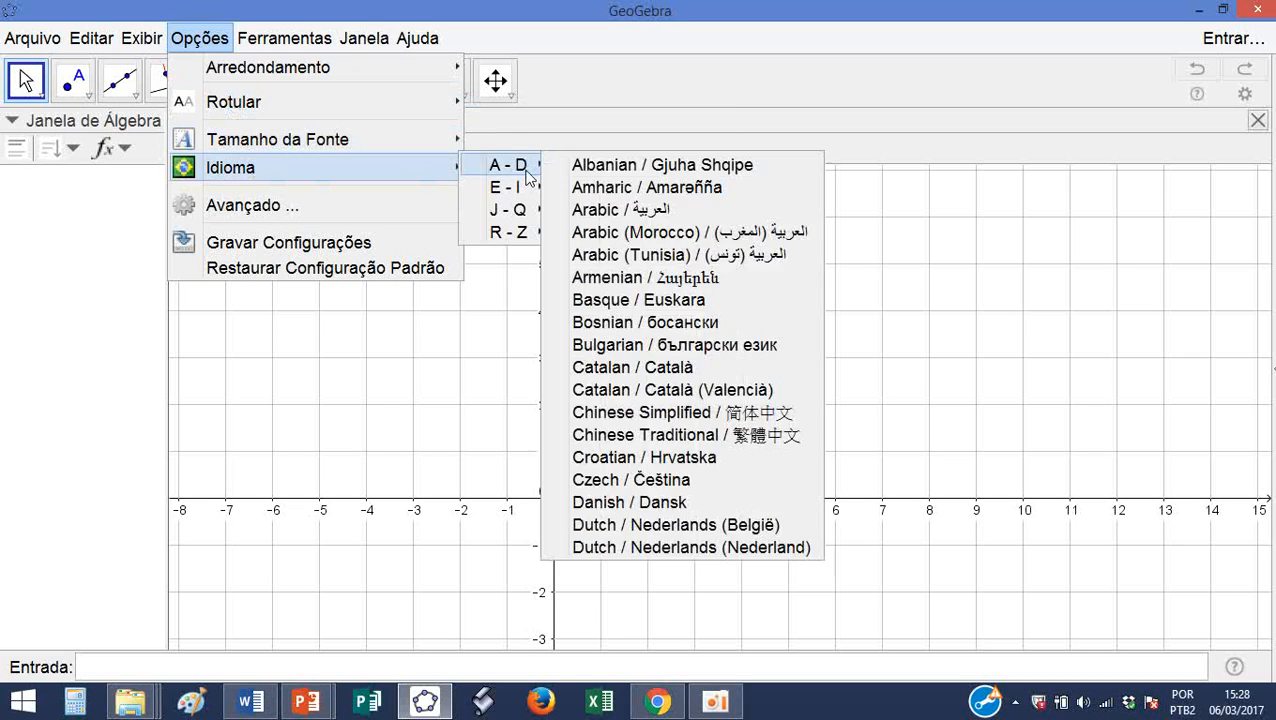
pyautogui.moveTo(514, 216)
pyautogui.moveTo(515, 243)
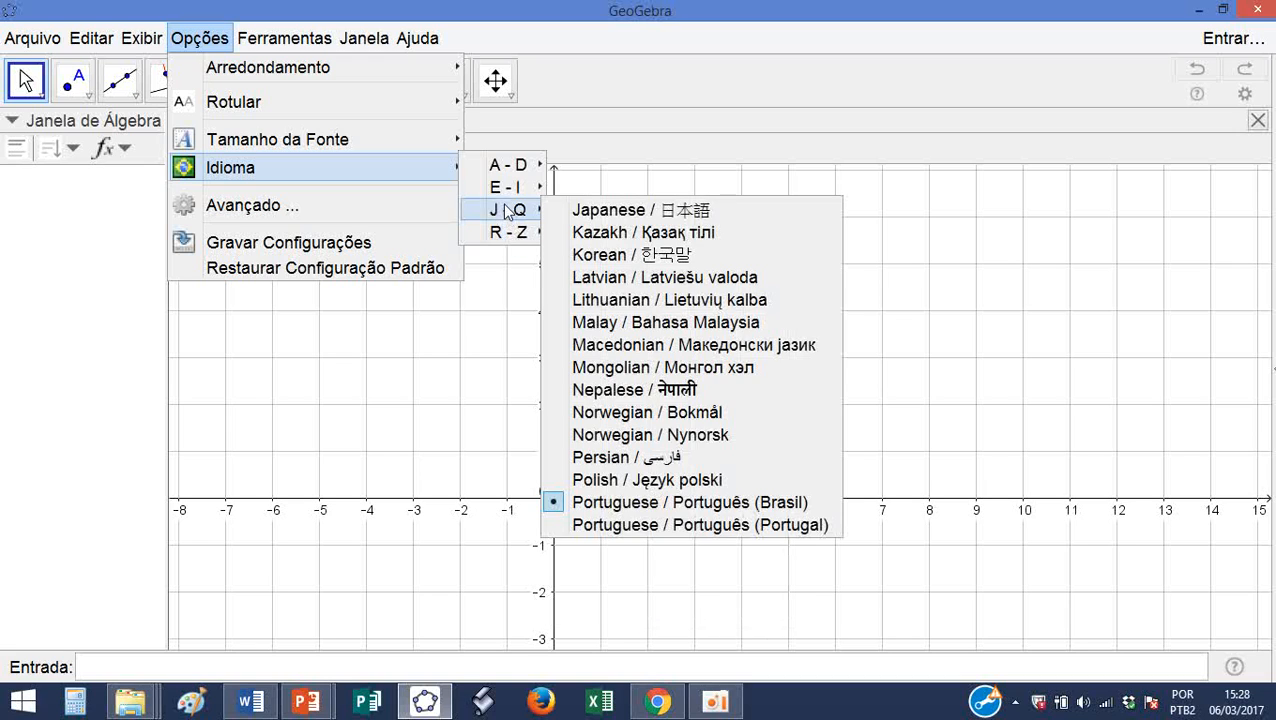
pyautogui.moveTo(506, 168)
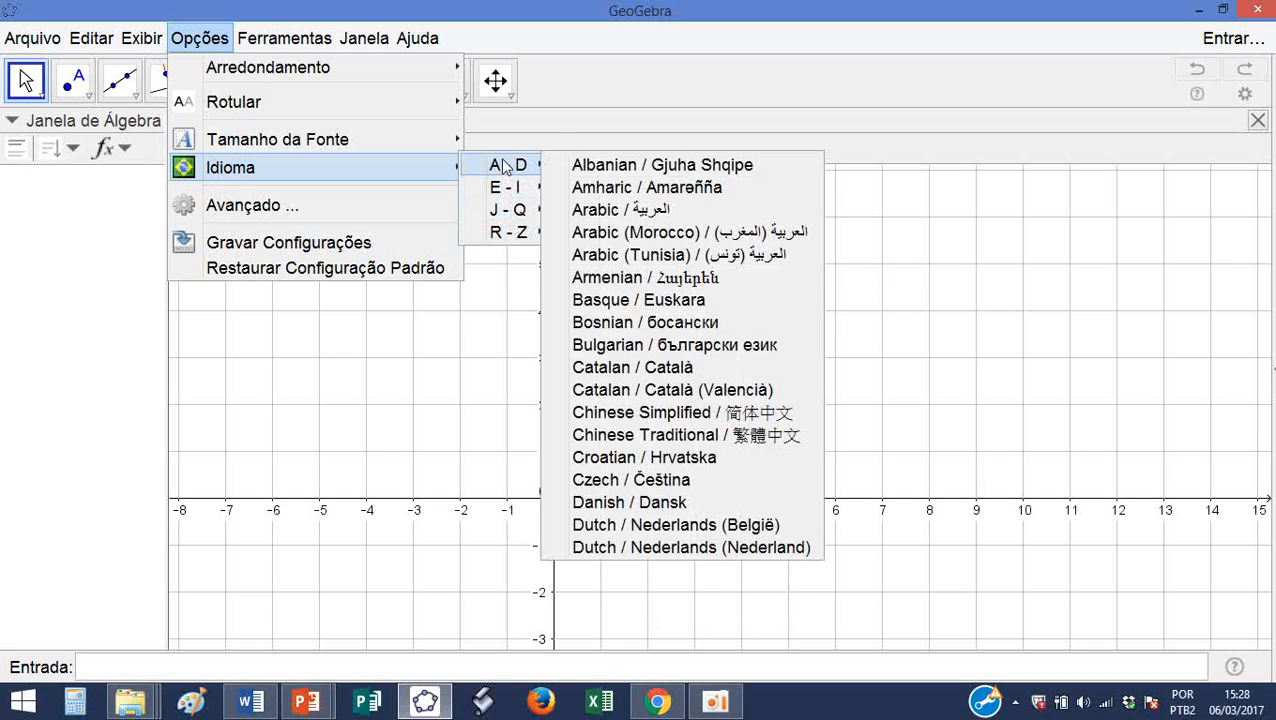
# - Open the advanced preferences and examine the angle unit, right-angle style, coordinates, continuity and virtual keyboard settings
pyautogui.click(286, 205)
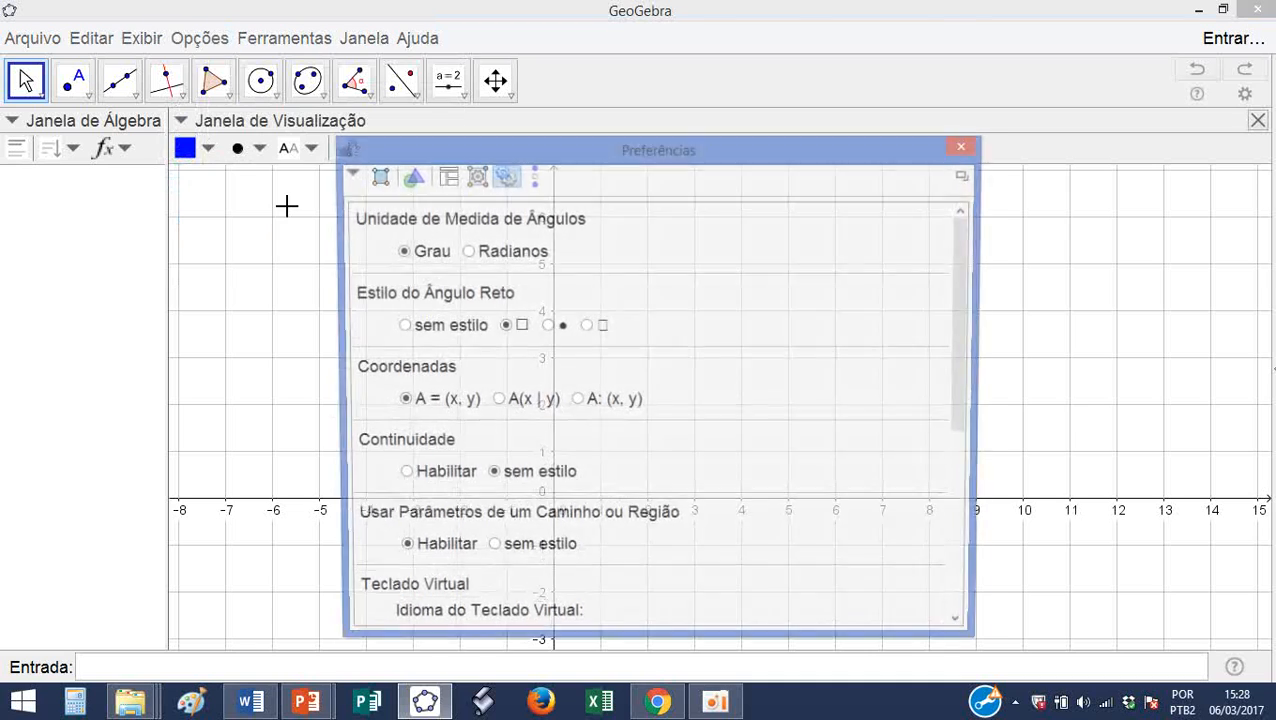
pyautogui.scroll(-2, 508, 210)
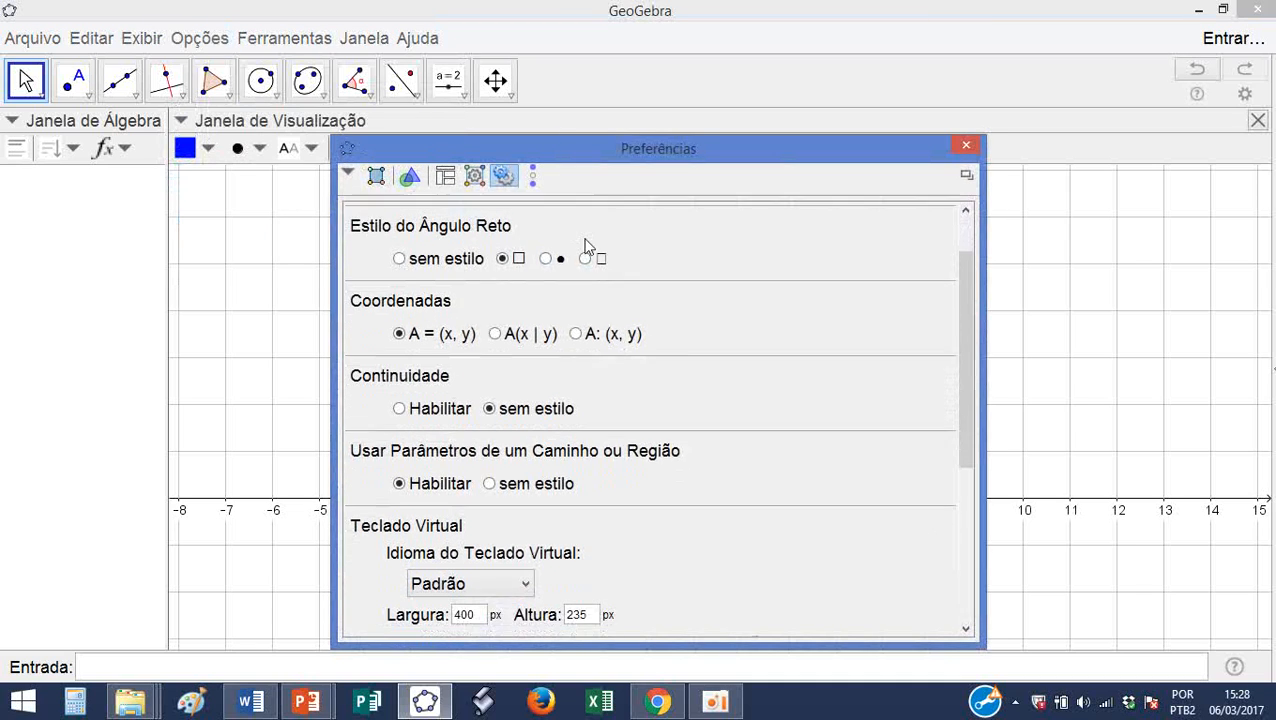
pyautogui.scroll(2, 584, 245)
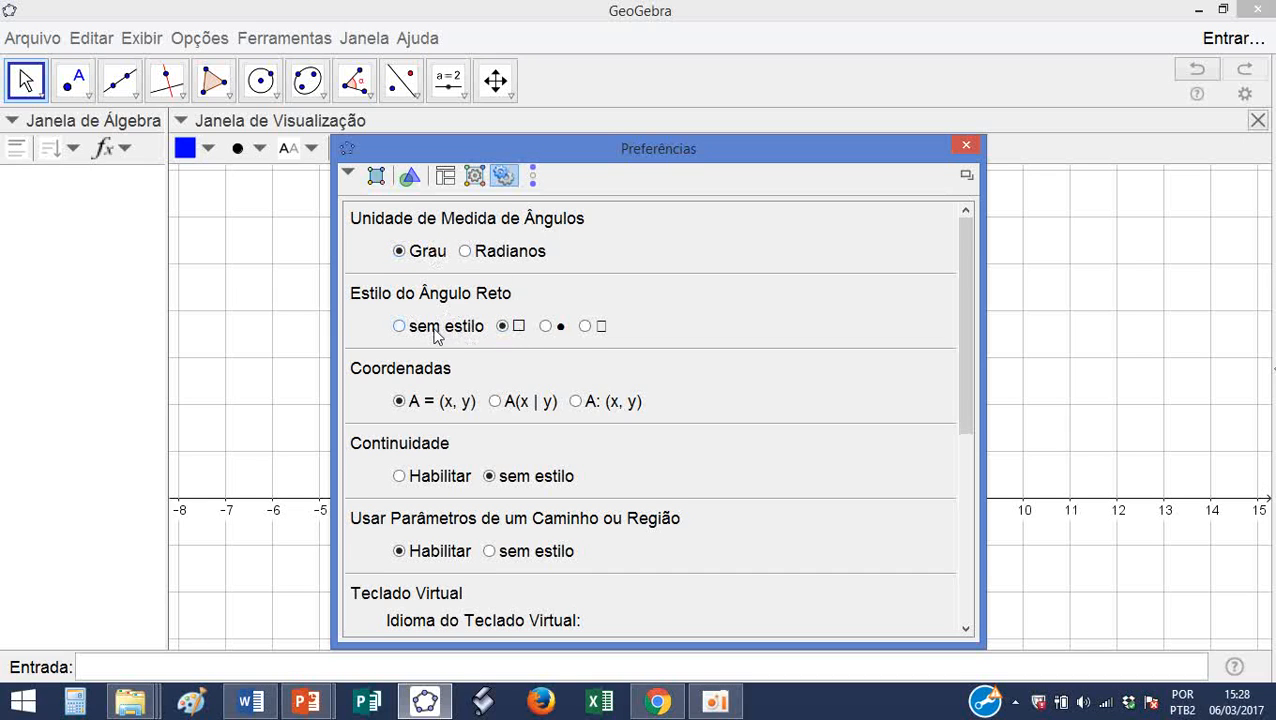
pyautogui.scroll(-2, 460, 330)
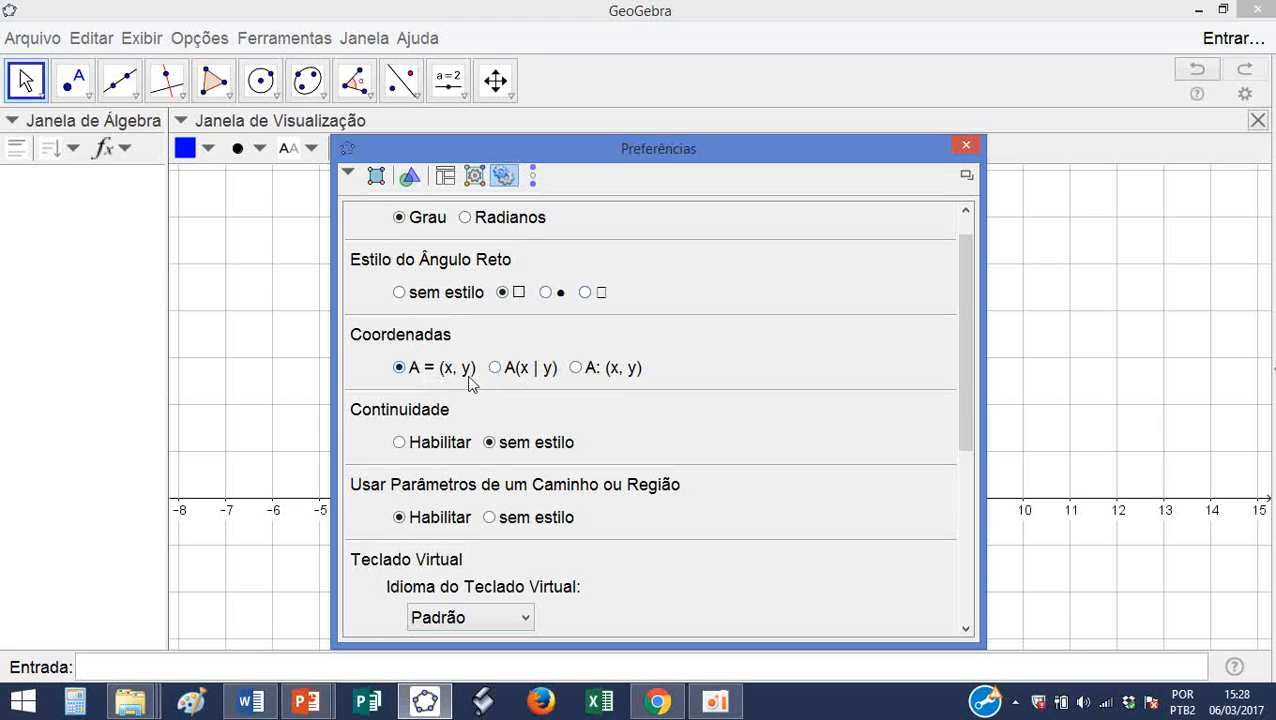
# - Review the remaining advanced preferences, from Continuidade and Teclado Virtual down to Dicas and Idioma, and close the preferences window
pyautogui.scroll(-2, 460, 445)
pyautogui.scroll(-3, 440, 410)
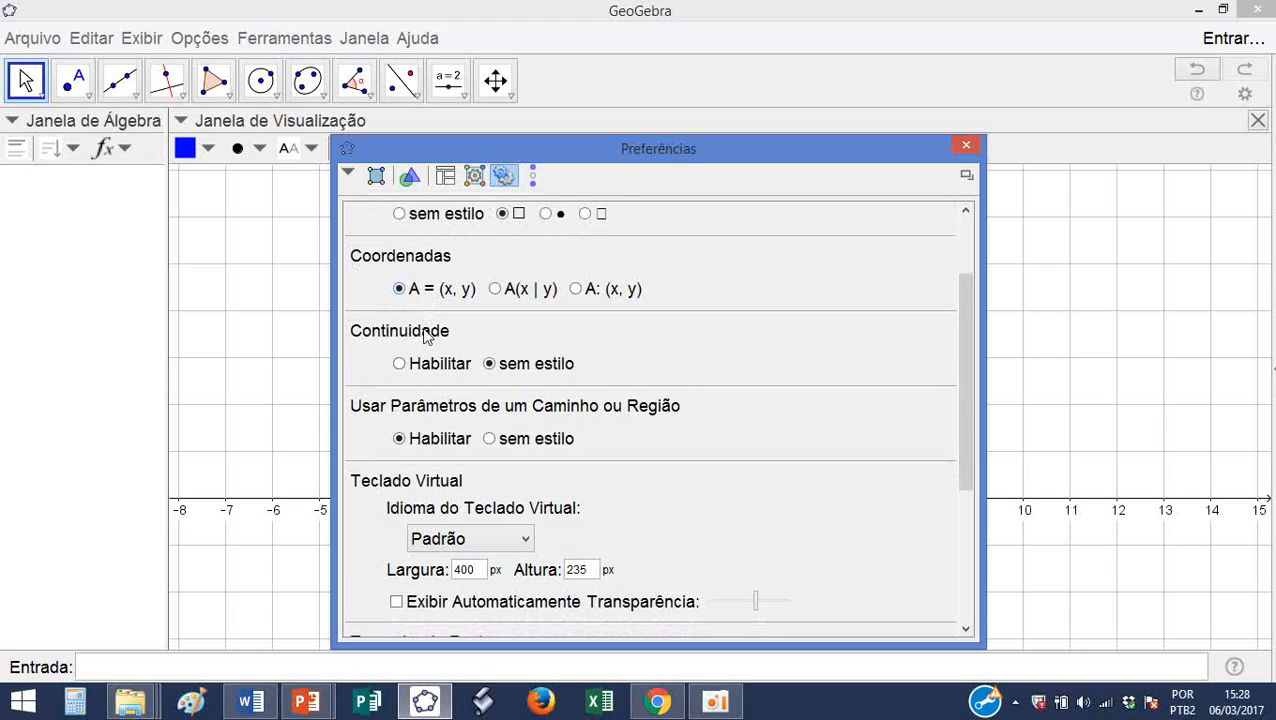
pyautogui.scroll(-10, 495, 450)
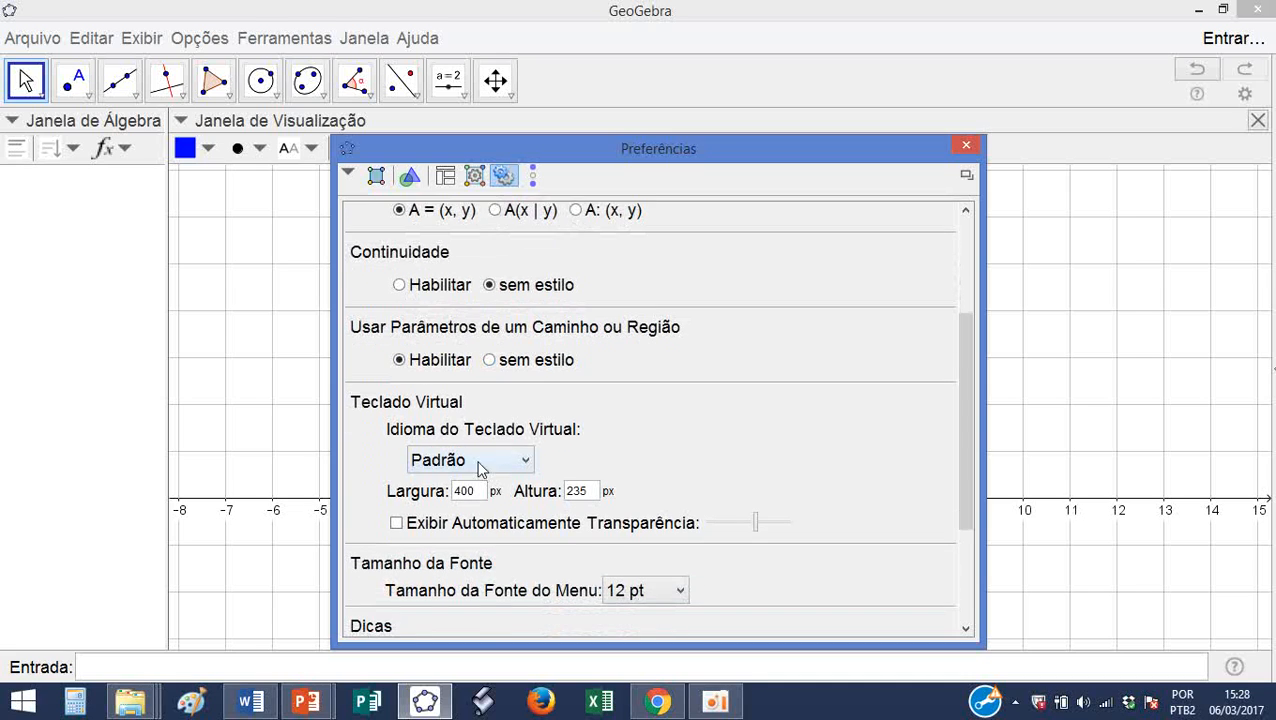
pyautogui.scroll(-2, 478, 446)
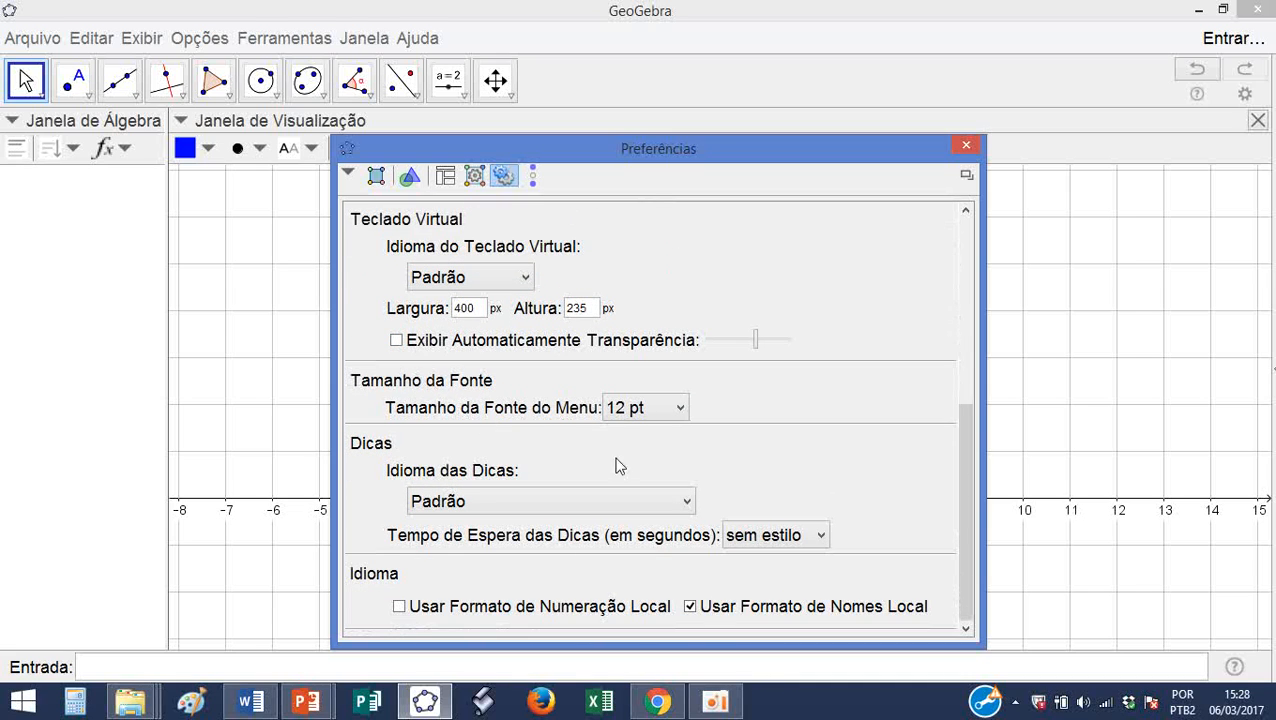
pyautogui.click(966, 147)
# - Restore the default configuration of the program
pyautogui.click(204, 46)
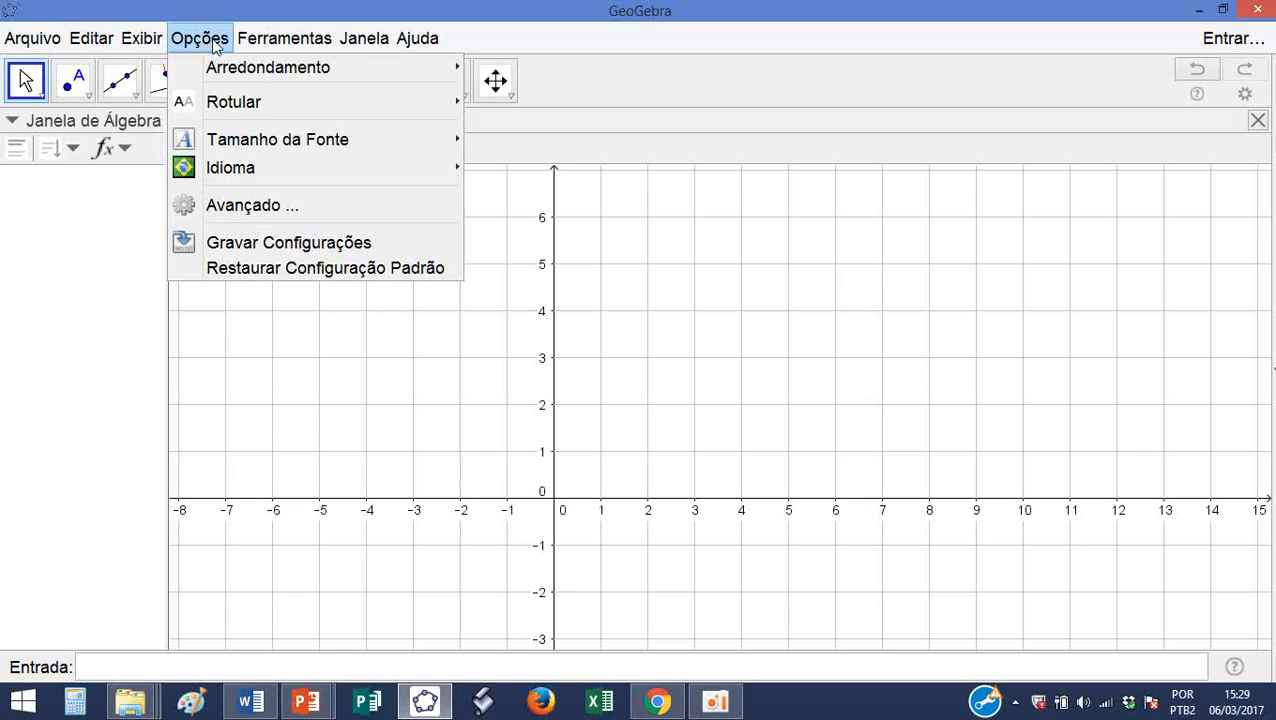
pyautogui.moveTo(279, 46)
pyautogui.moveTo(200, 40)
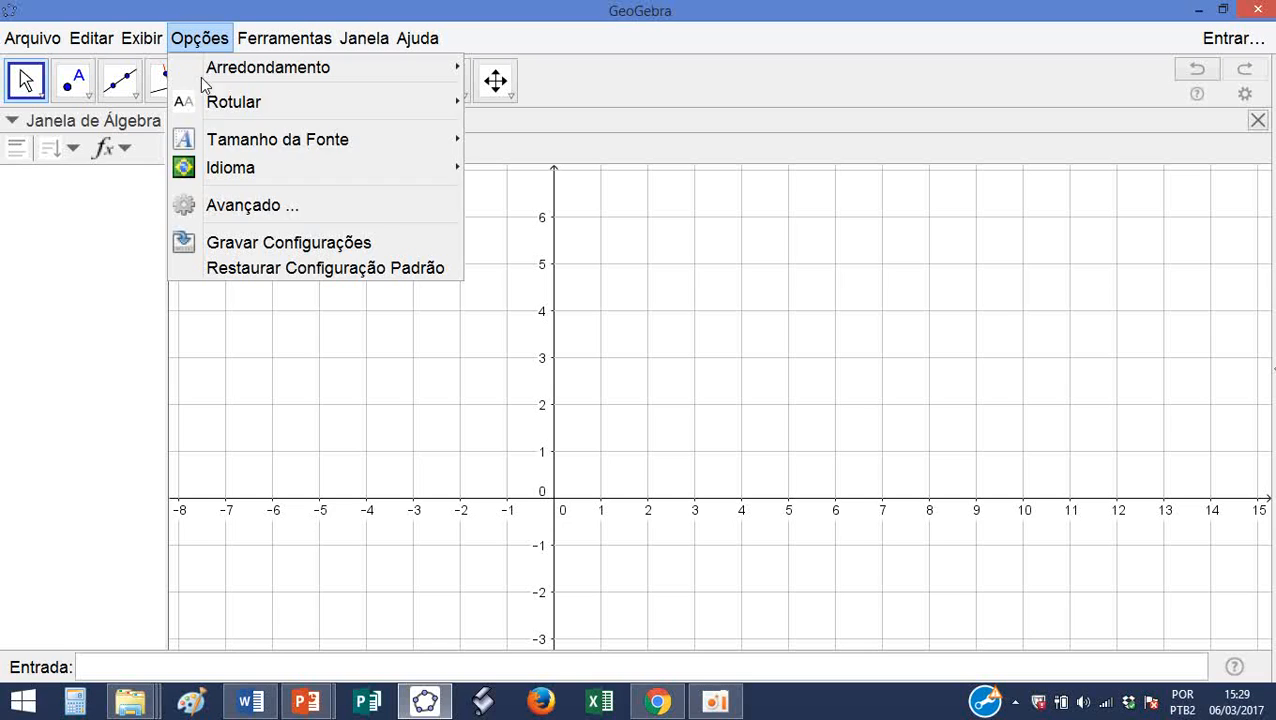
pyautogui.click(286, 270)
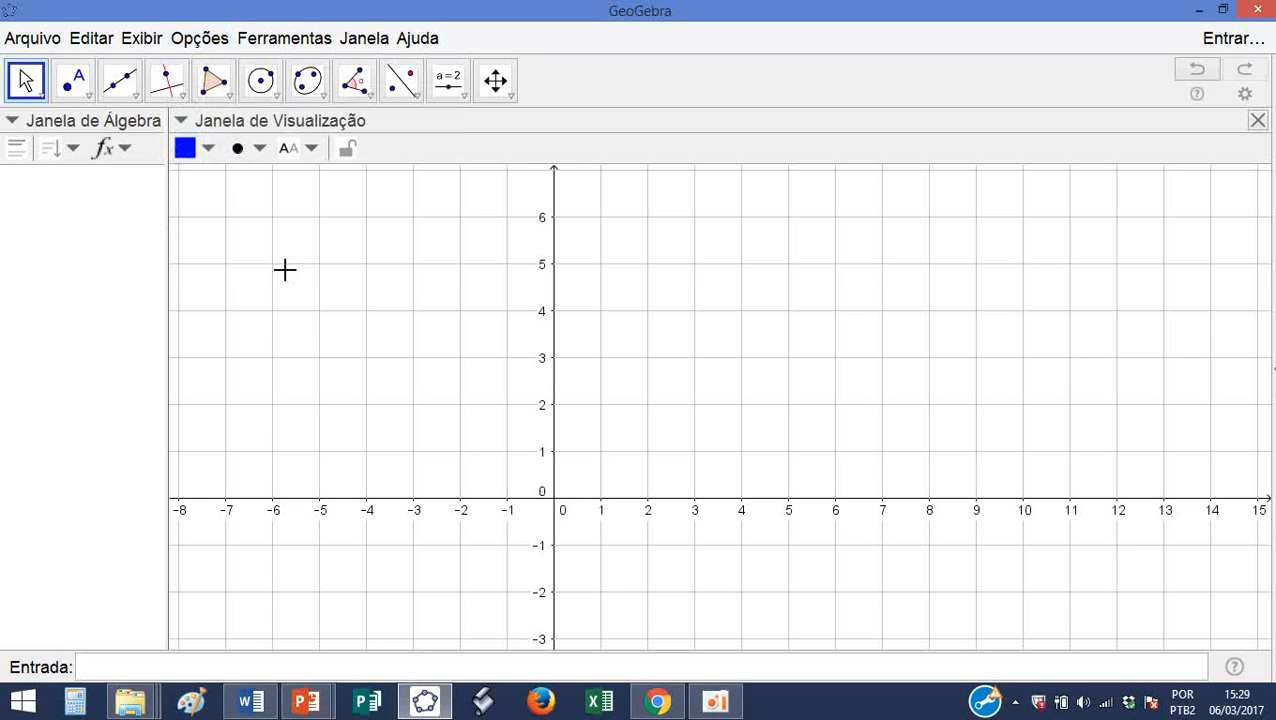
# - Review the restore-defaults command and the commands for configuring the toolbar and creating or managing tools
pyautogui.click(202, 40)
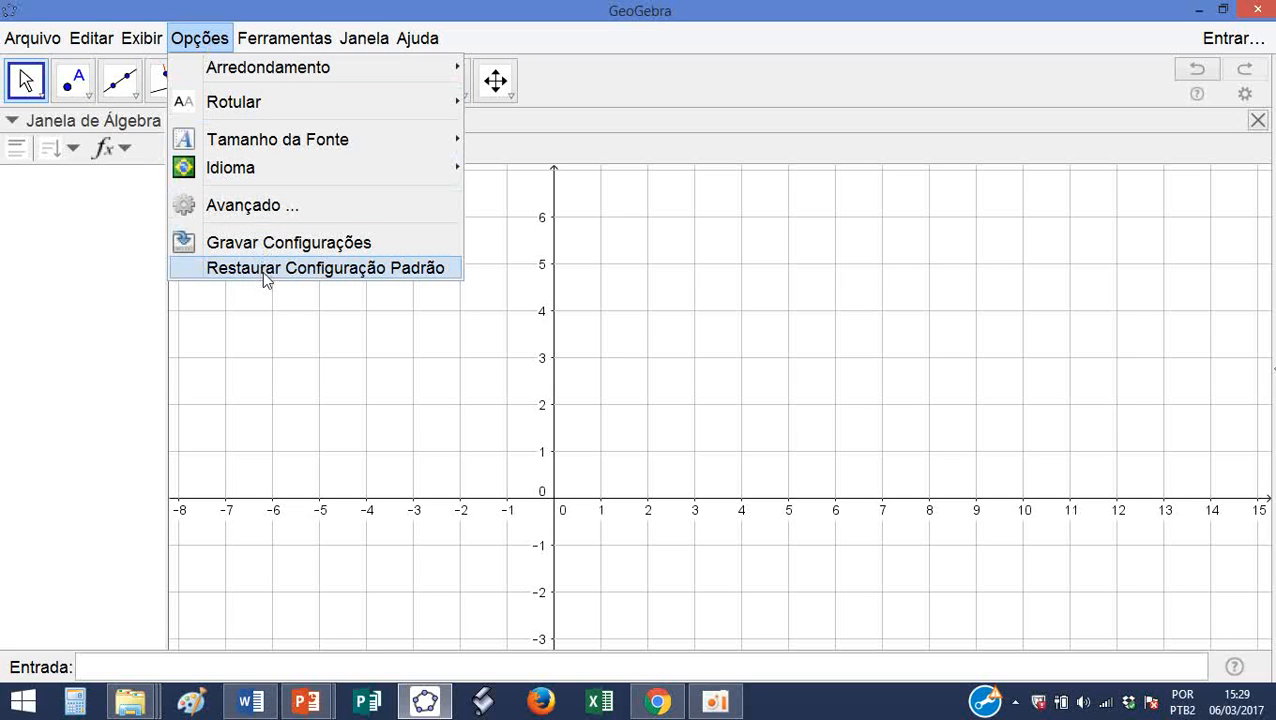
pyautogui.click(288, 40)
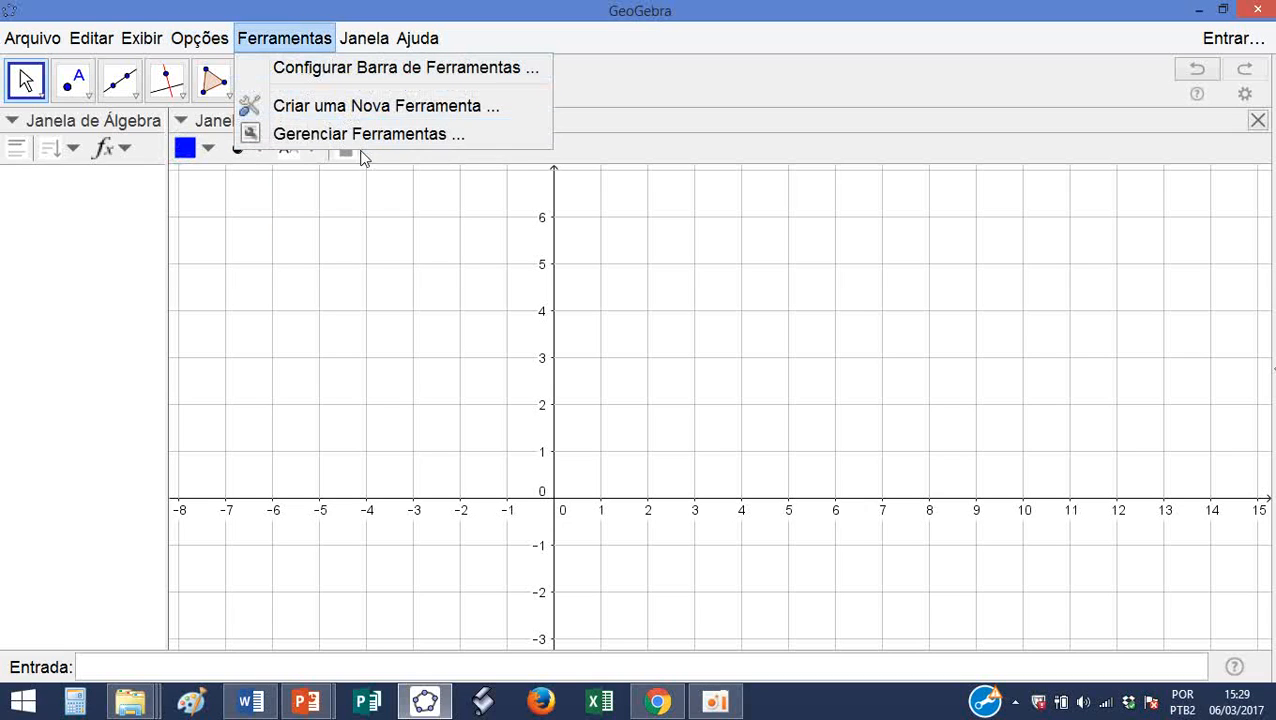
pyautogui.moveTo(370, 28)
# - Open the online Tutoriais help page in the browser, close it and return to GeoGebra
pyautogui.moveTo(399, 45)
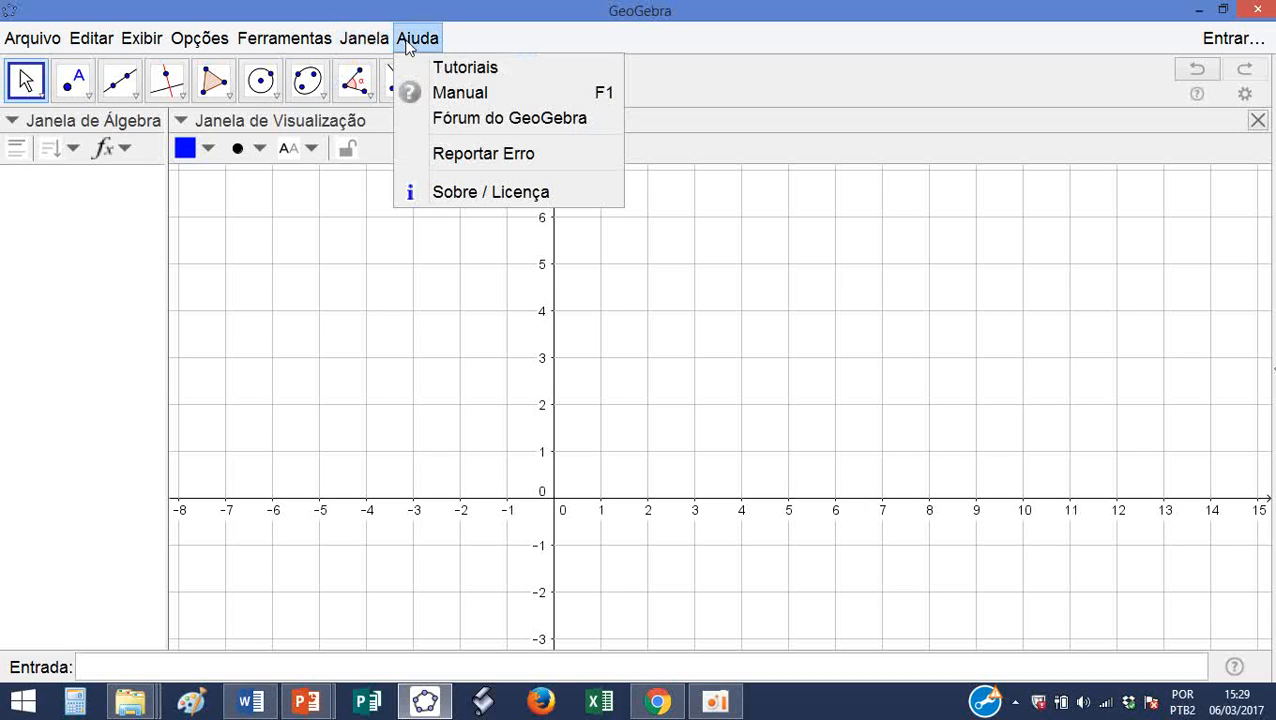
pyautogui.click(483, 72)
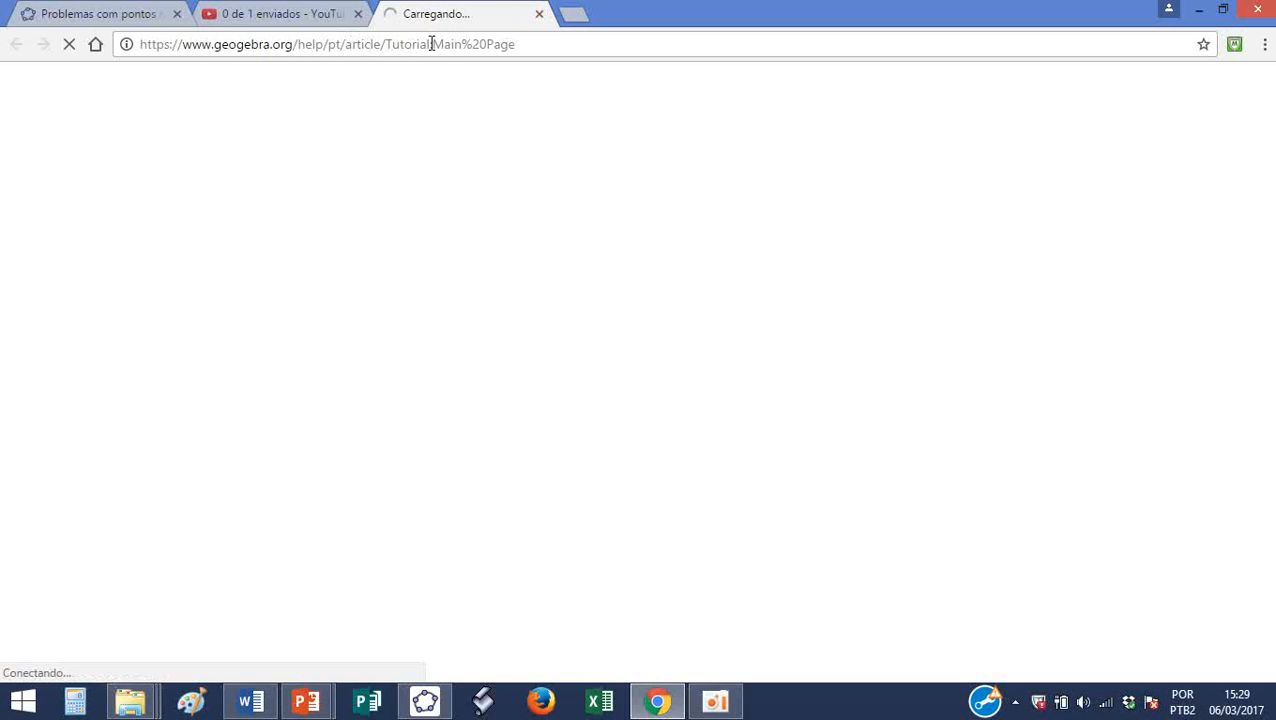
pyautogui.click(540, 15)
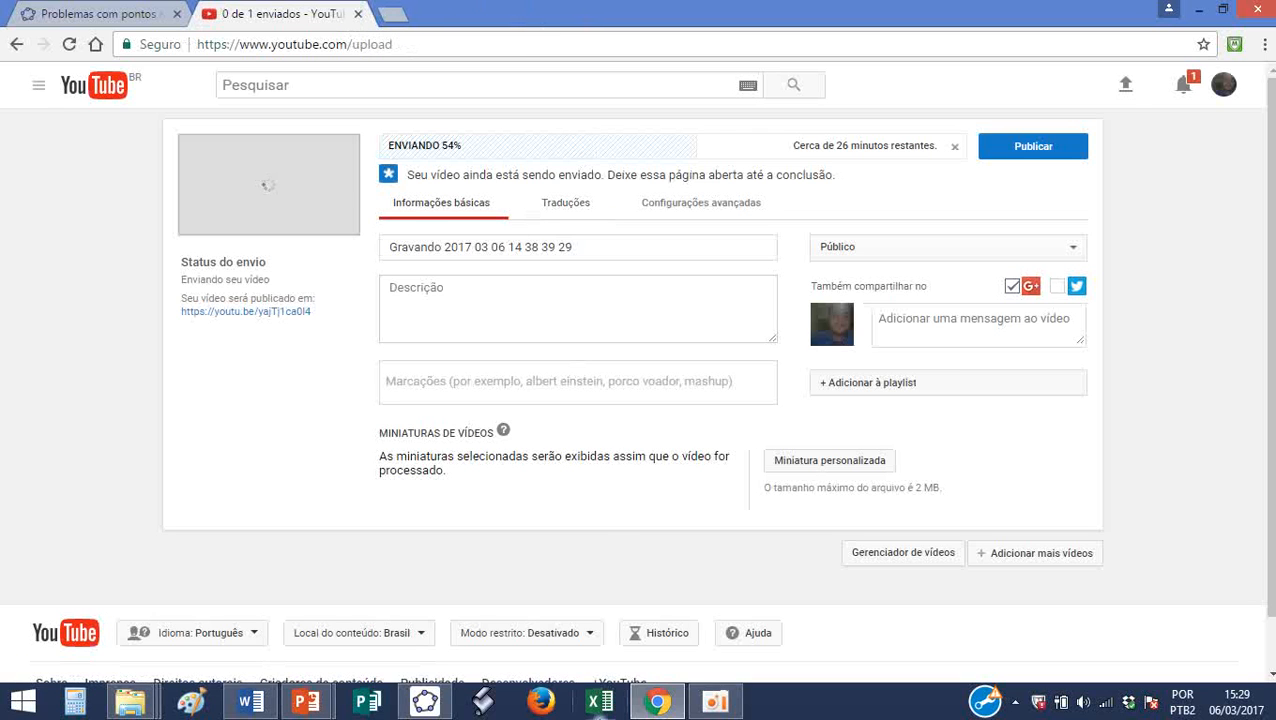
pyautogui.click(425, 701)
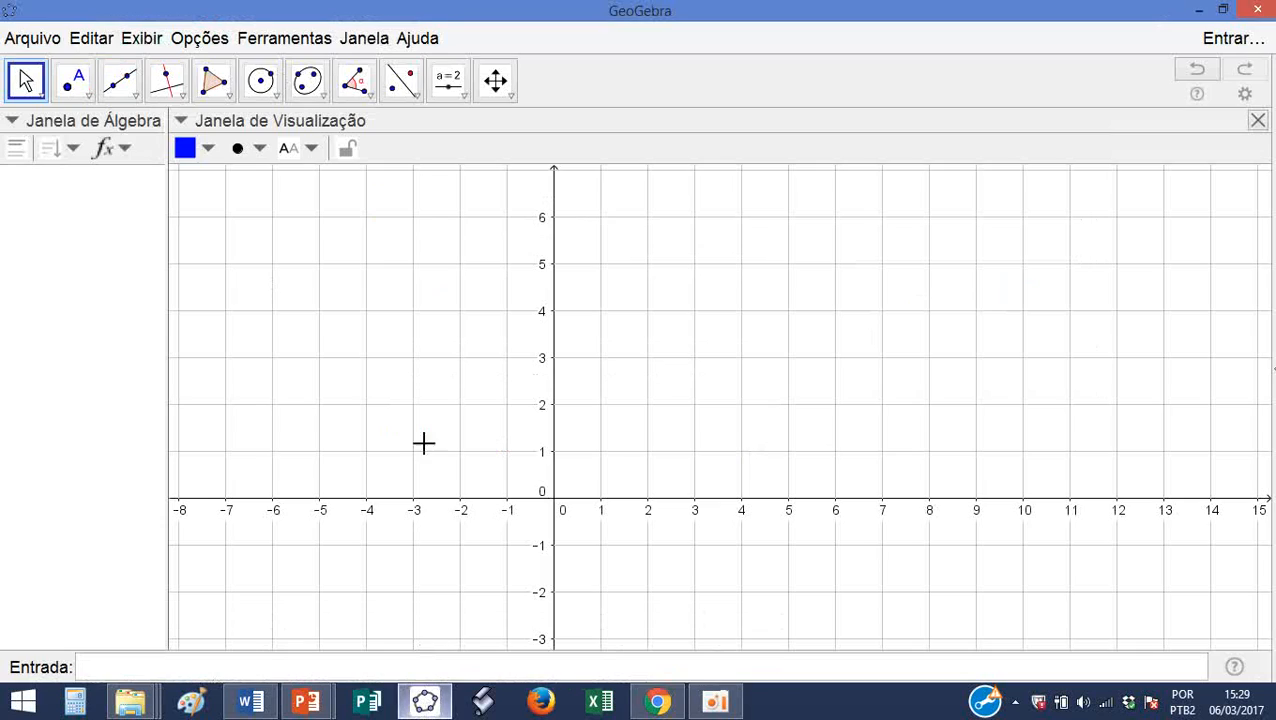
# - Open the online Manual page in the browser, close it and return to GeoGebra, keeping the program open
pyautogui.click(418, 40)
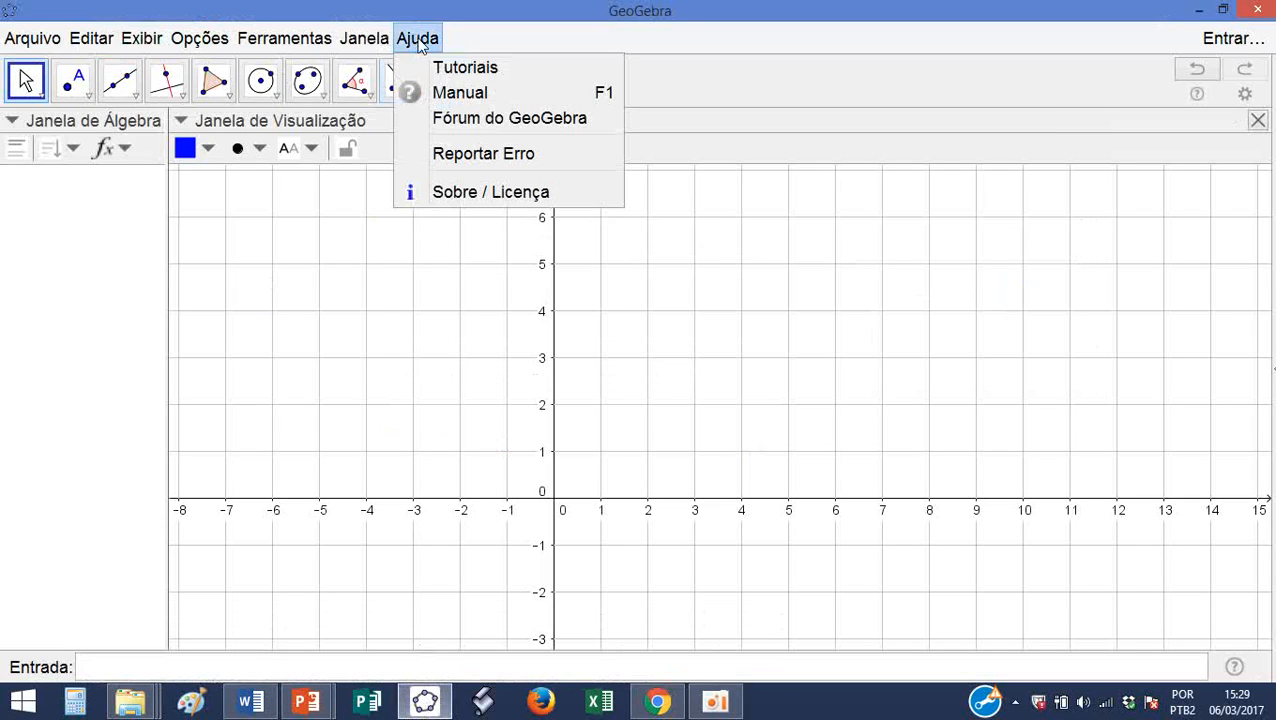
pyautogui.click(462, 95)
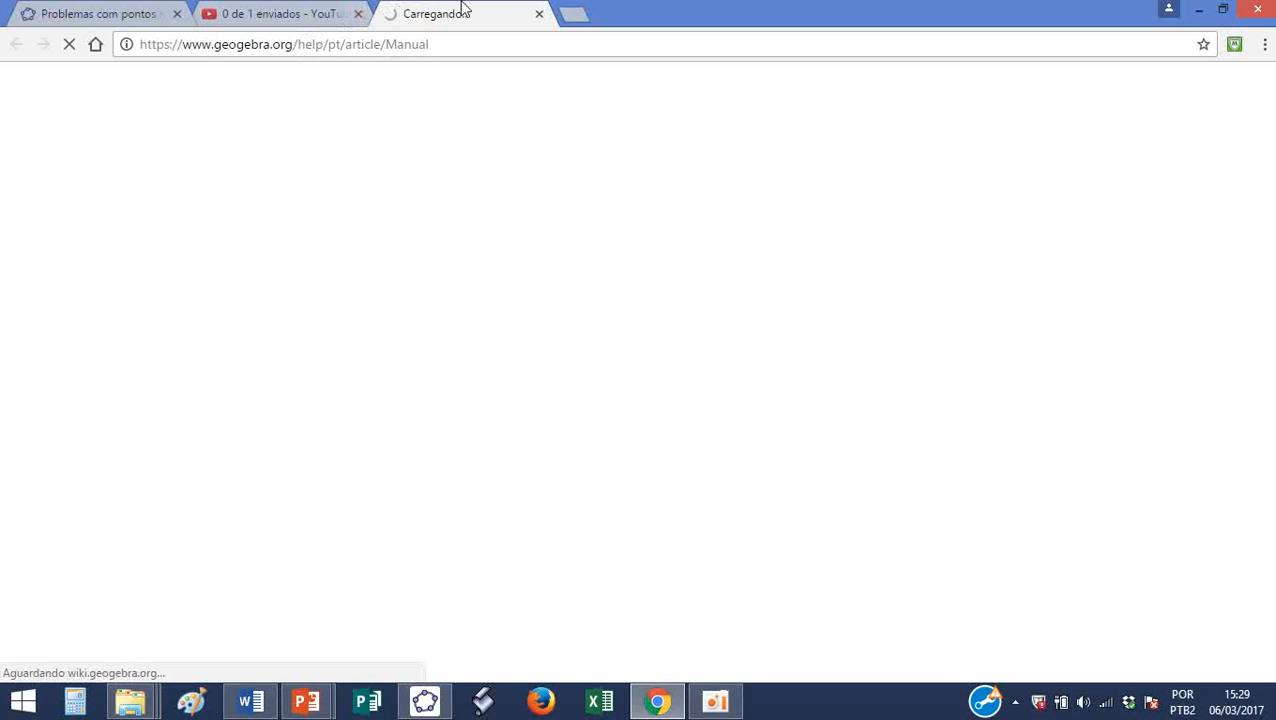
pyautogui.click(539, 14)
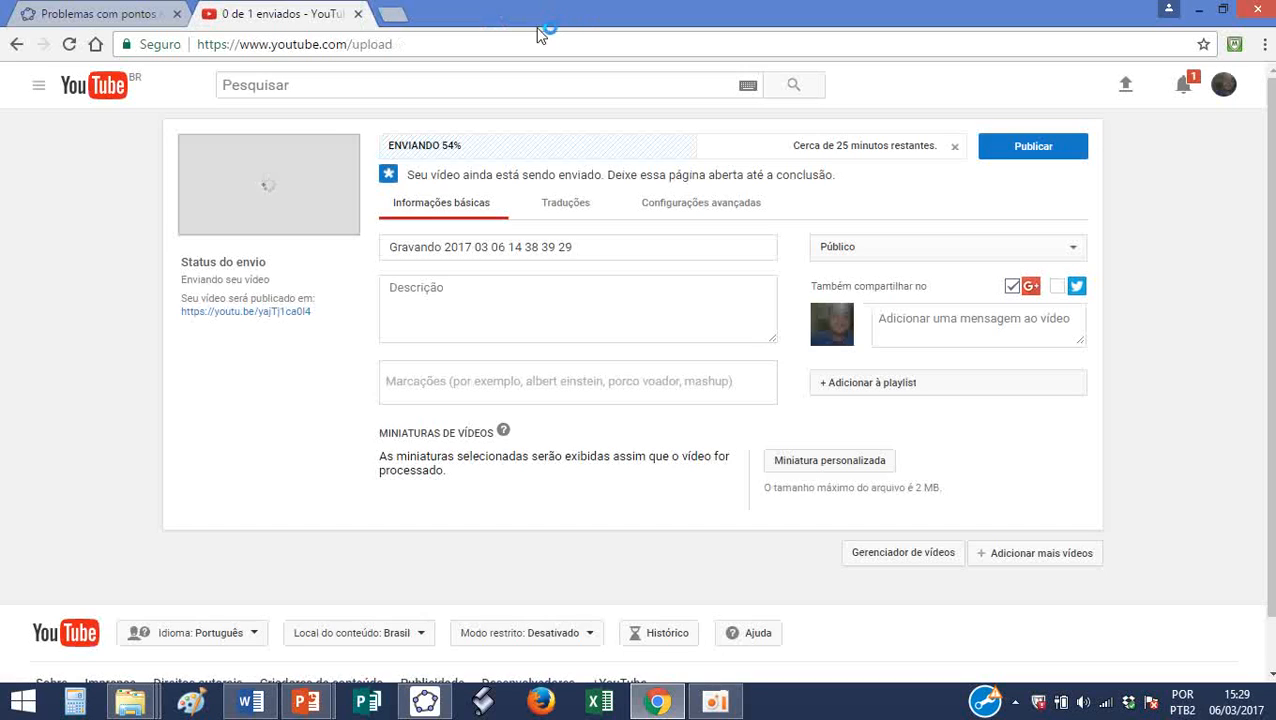
pyautogui.click(396, 15)
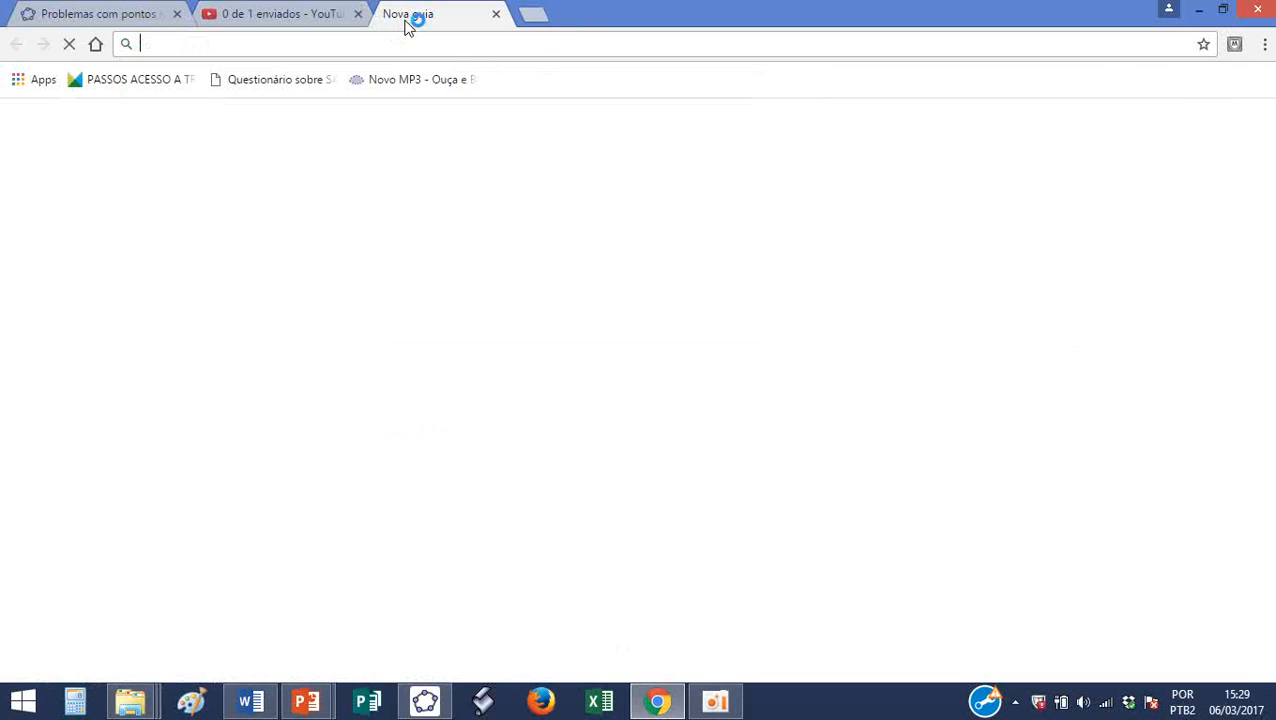
pyautogui.click(425, 701)
pyautogui.click(1257, 10)
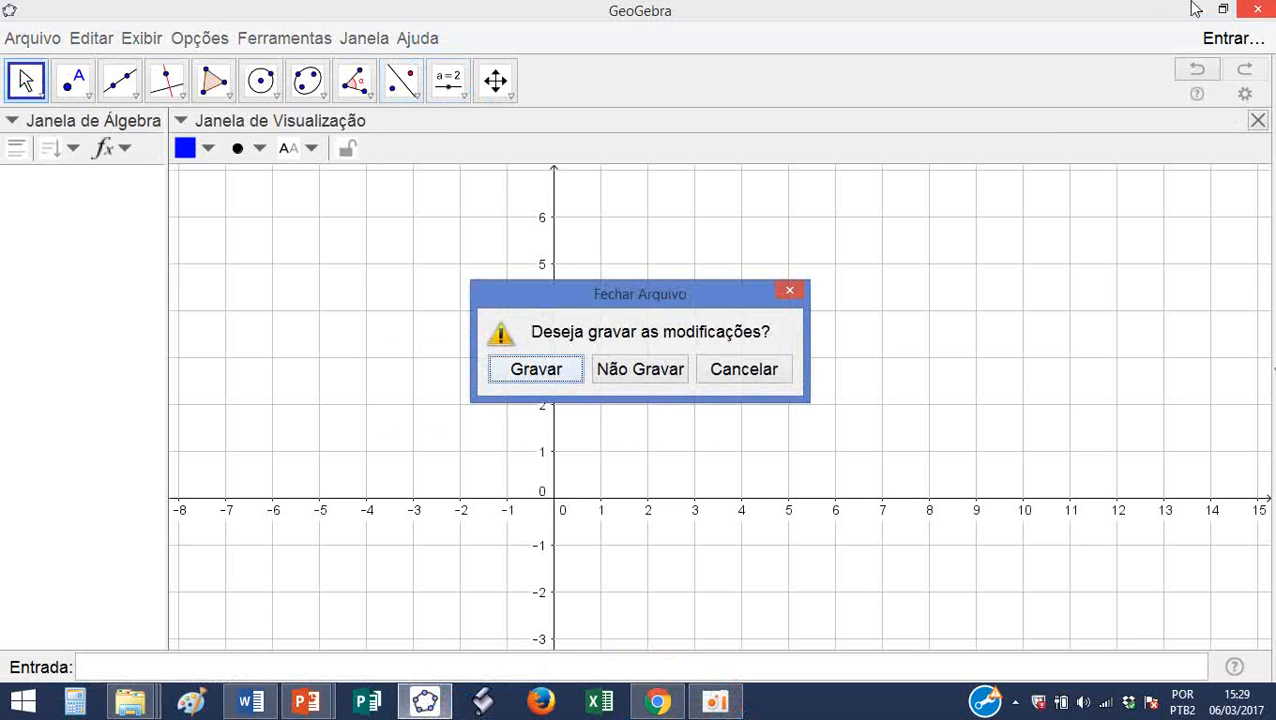
pyautogui.click(735, 368)
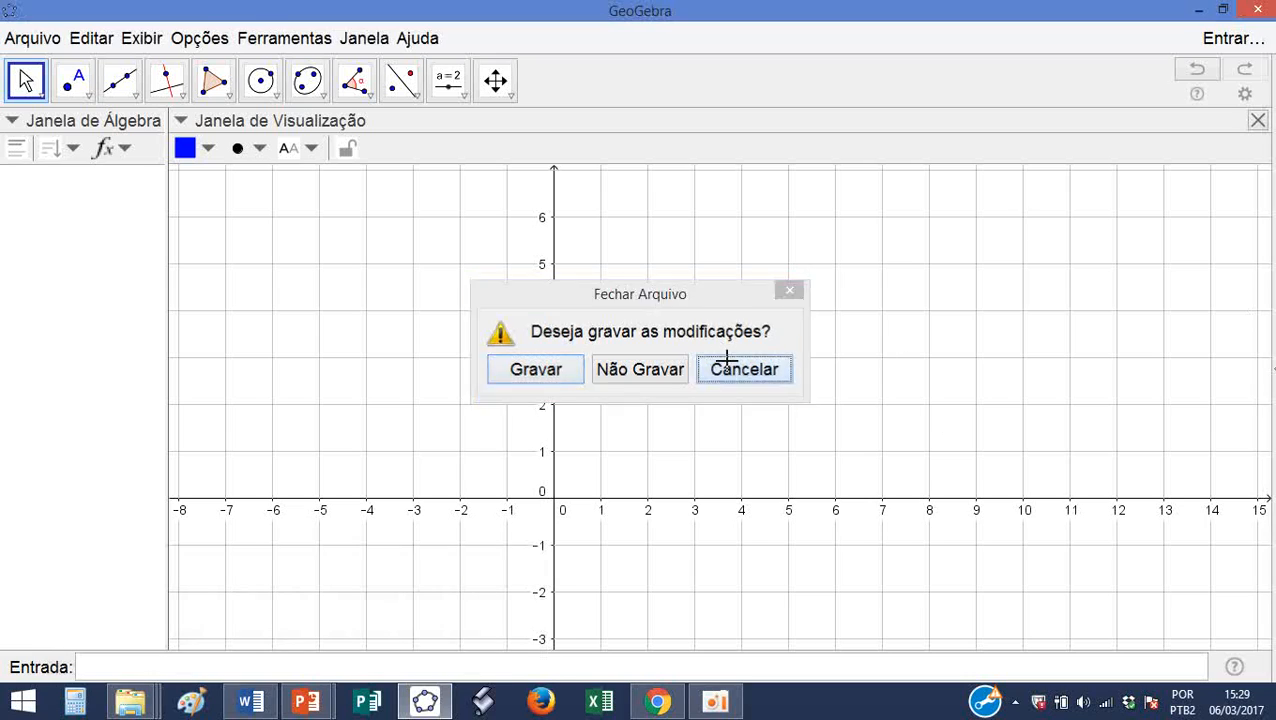
# - Open the Sobre / Licença information, read through the contributors, translators and licence terms, and close it
pyautogui.click(418, 44)
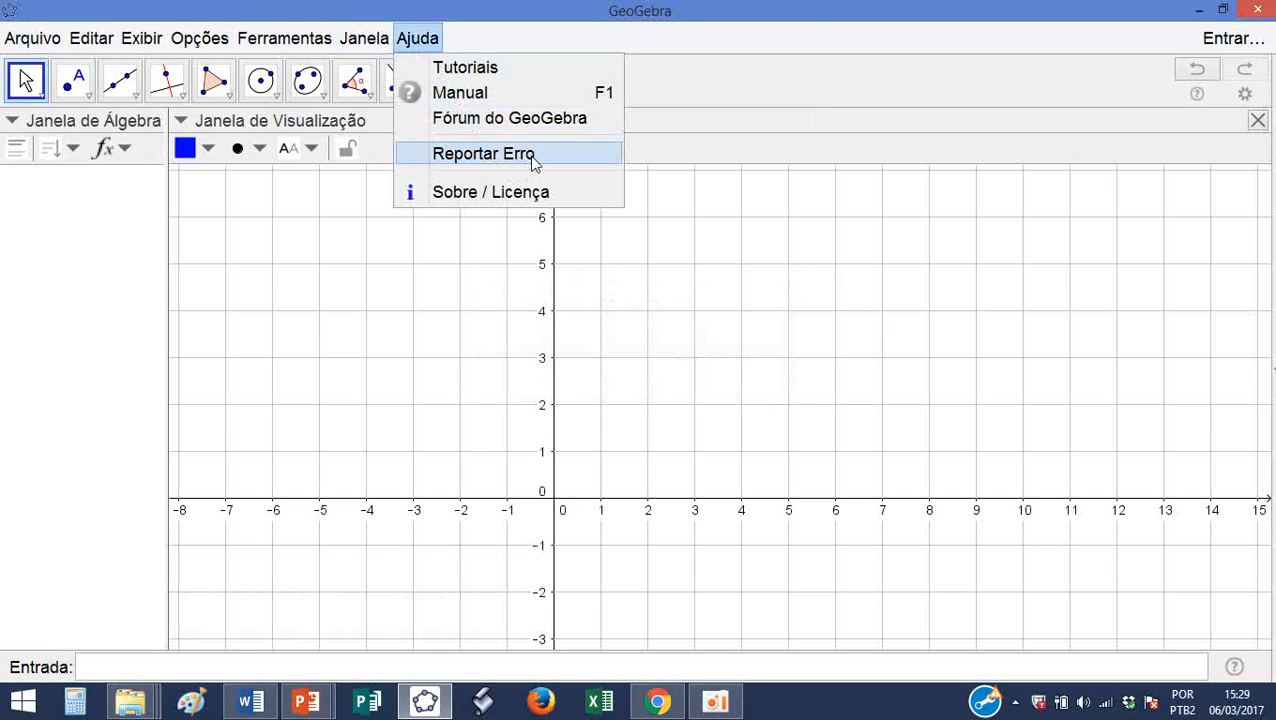
pyautogui.click(543, 204)
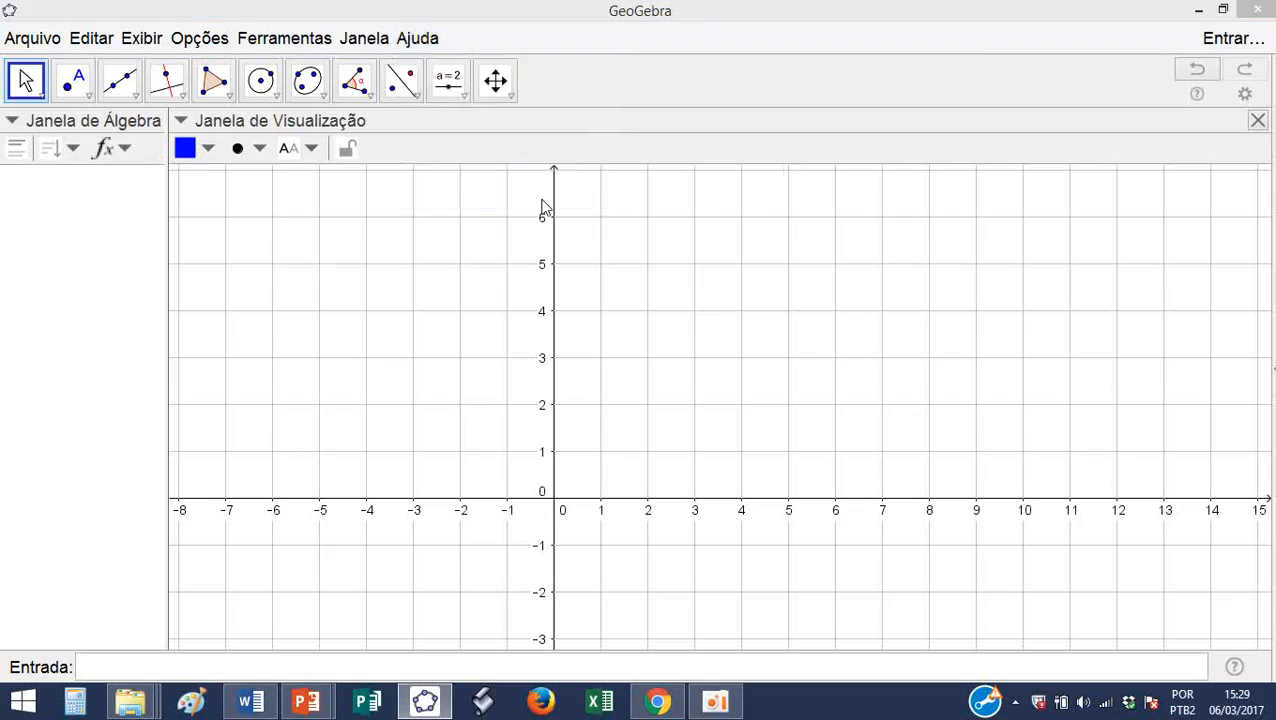
pyautogui.scroll(-7, 550, 242)
pyautogui.scroll(-20, 697, 225)
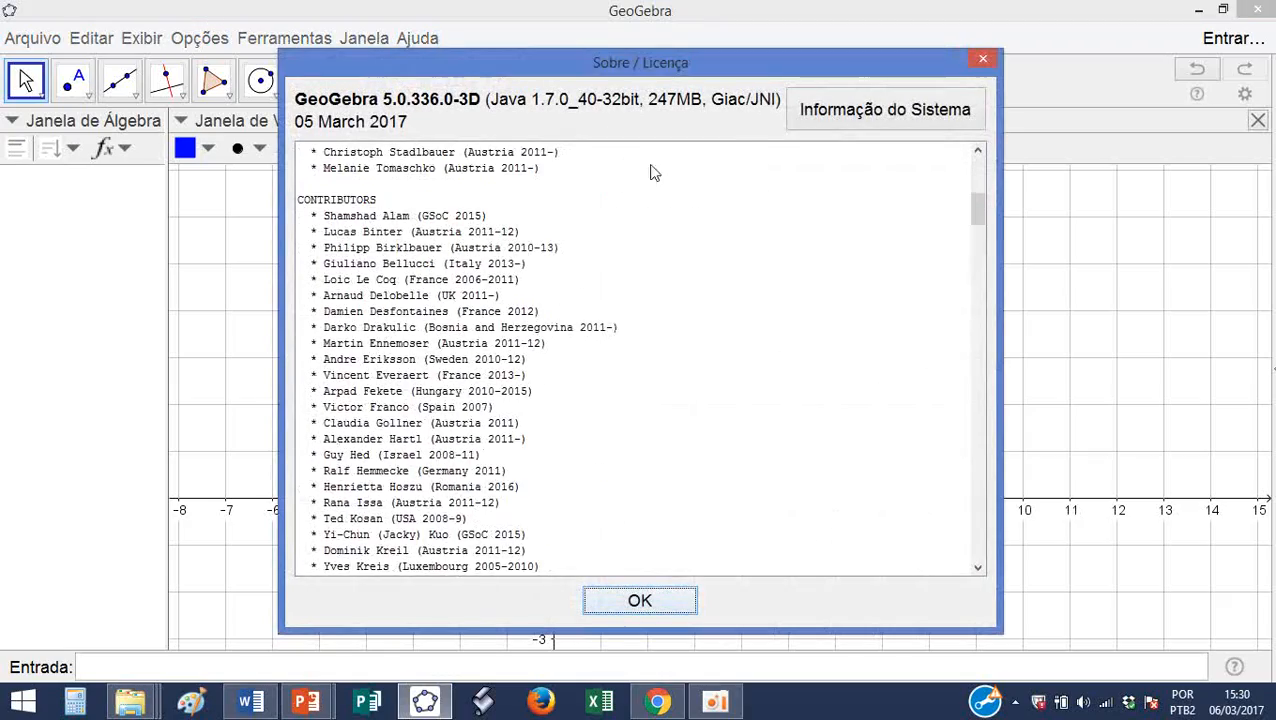
pyautogui.scroll(-15, 512, 255)
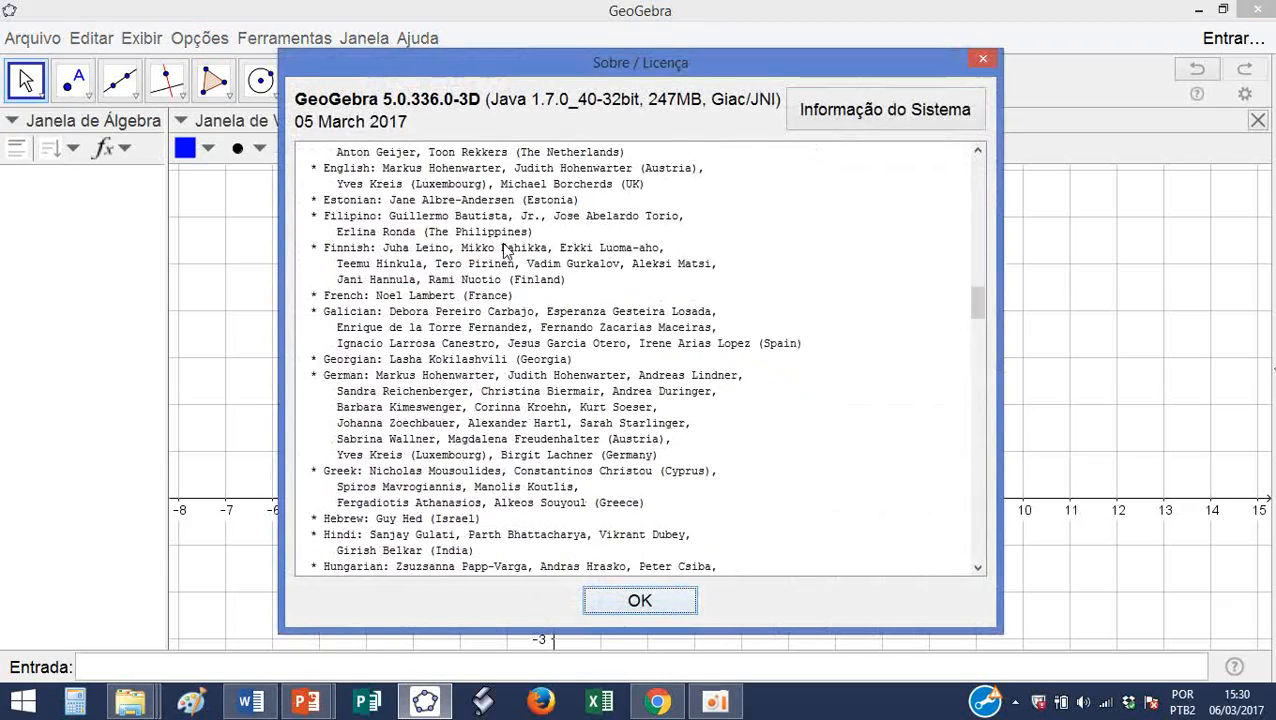
pyautogui.scroll(-15, 462, 240)
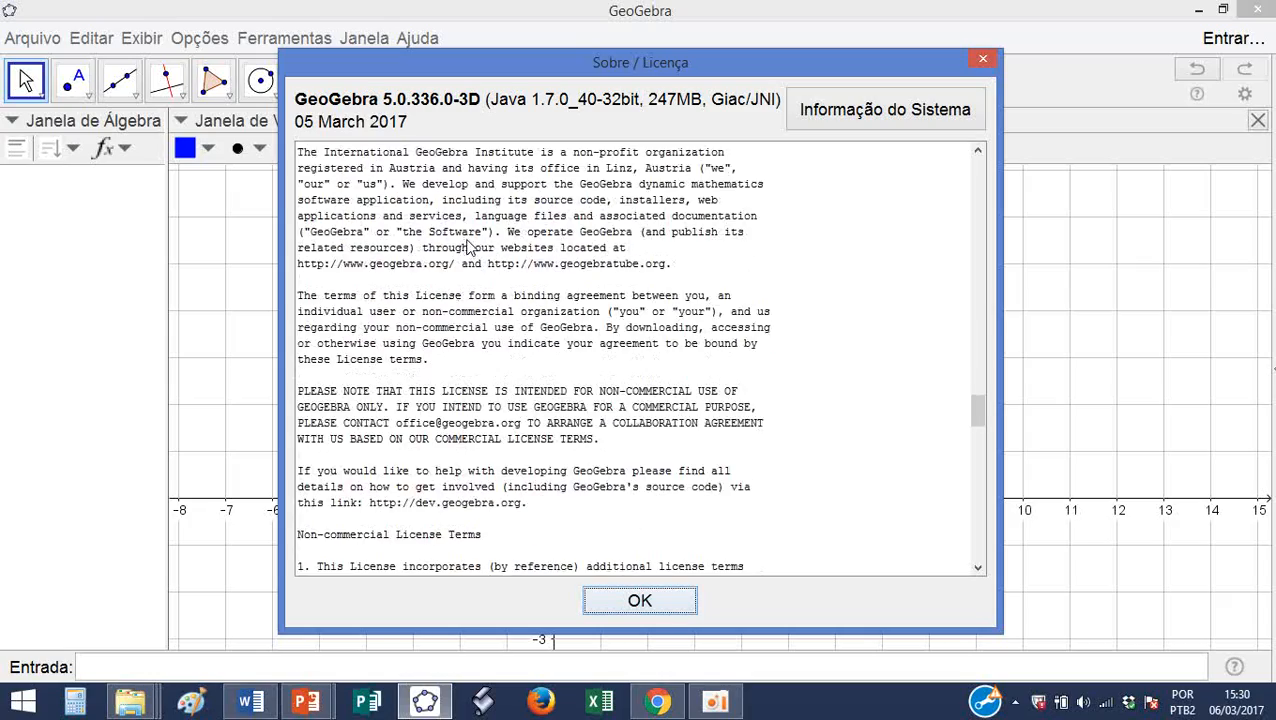
pyautogui.scroll(-15, 505, 265)
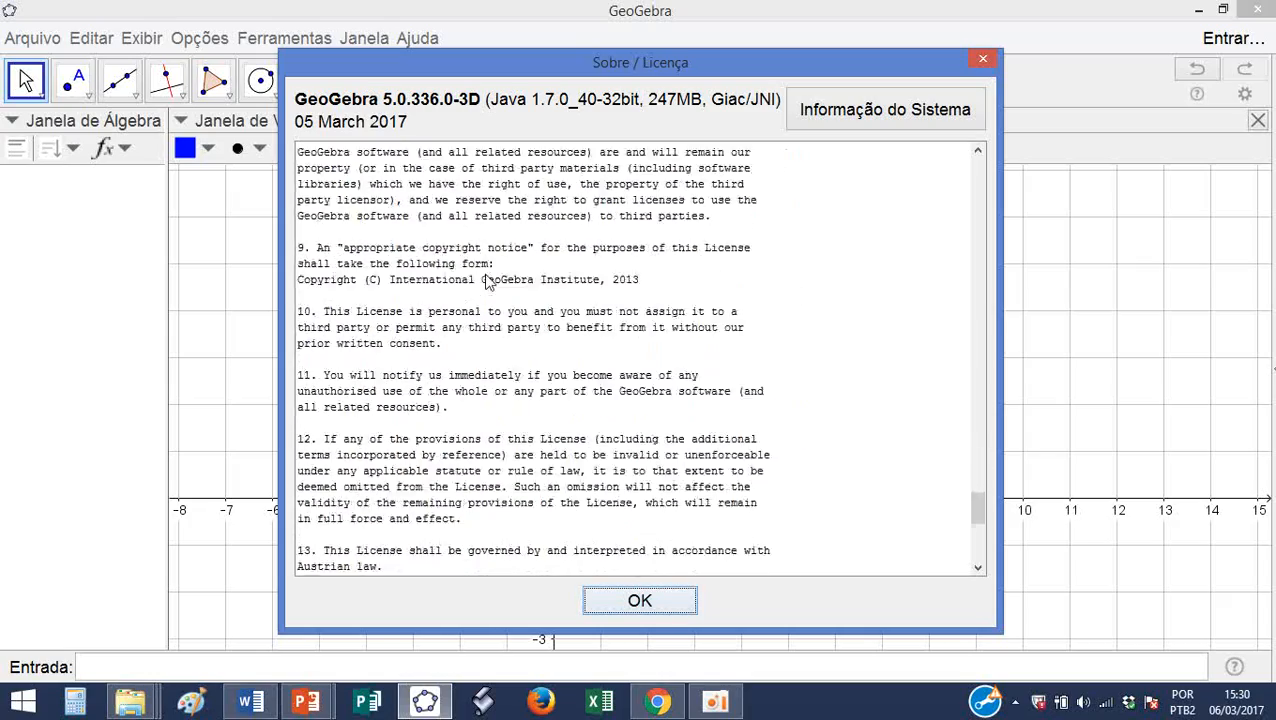
pyautogui.click(981, 64)
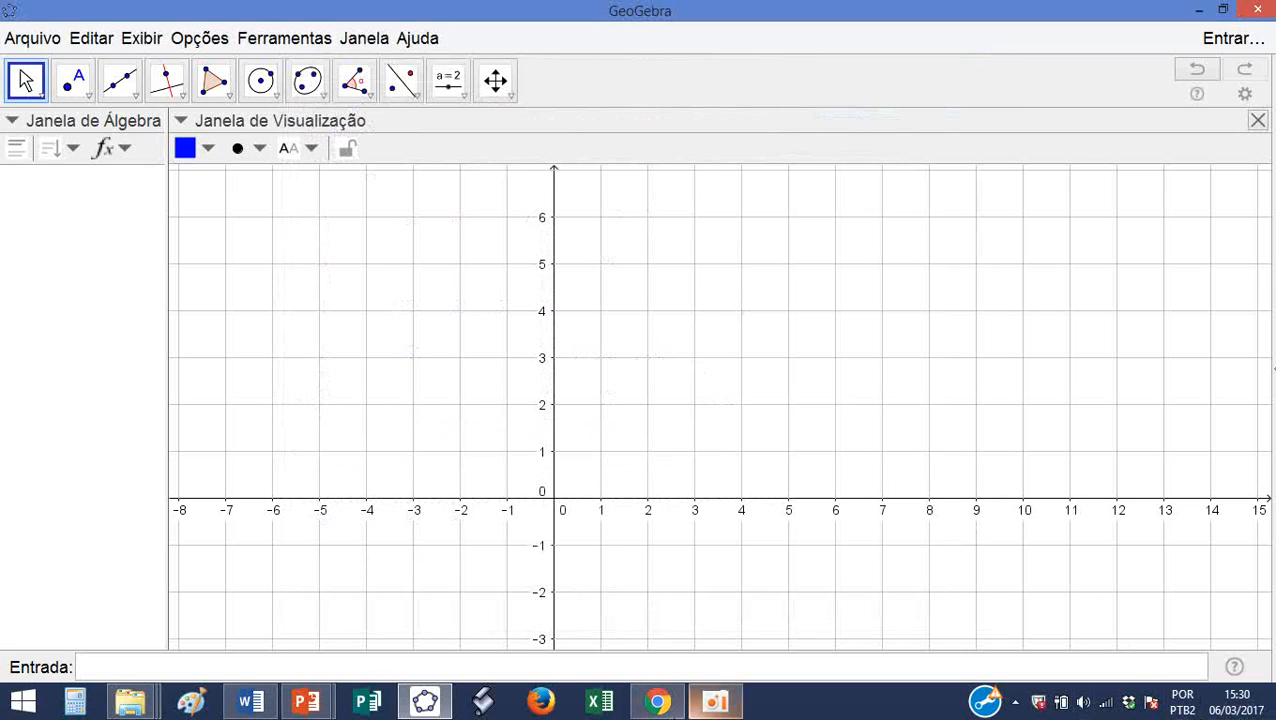
pyautogui.moveTo(722, 706)
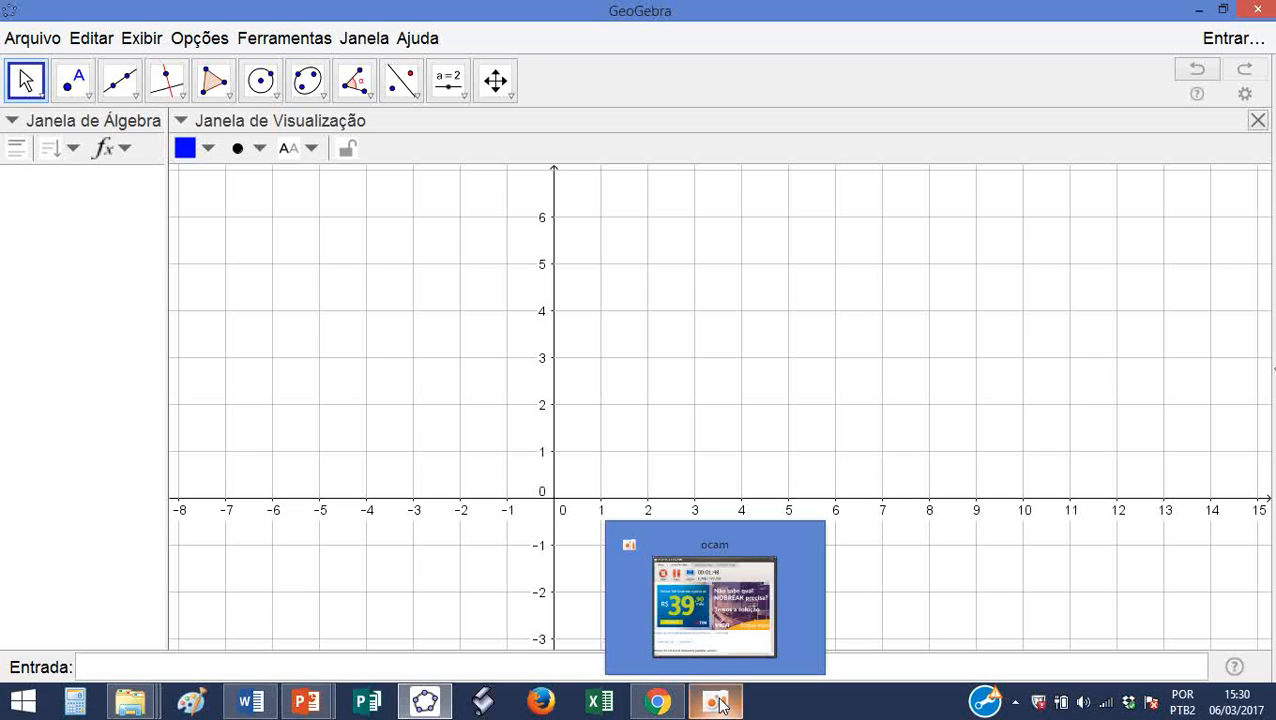
pyautogui.click(722, 706)
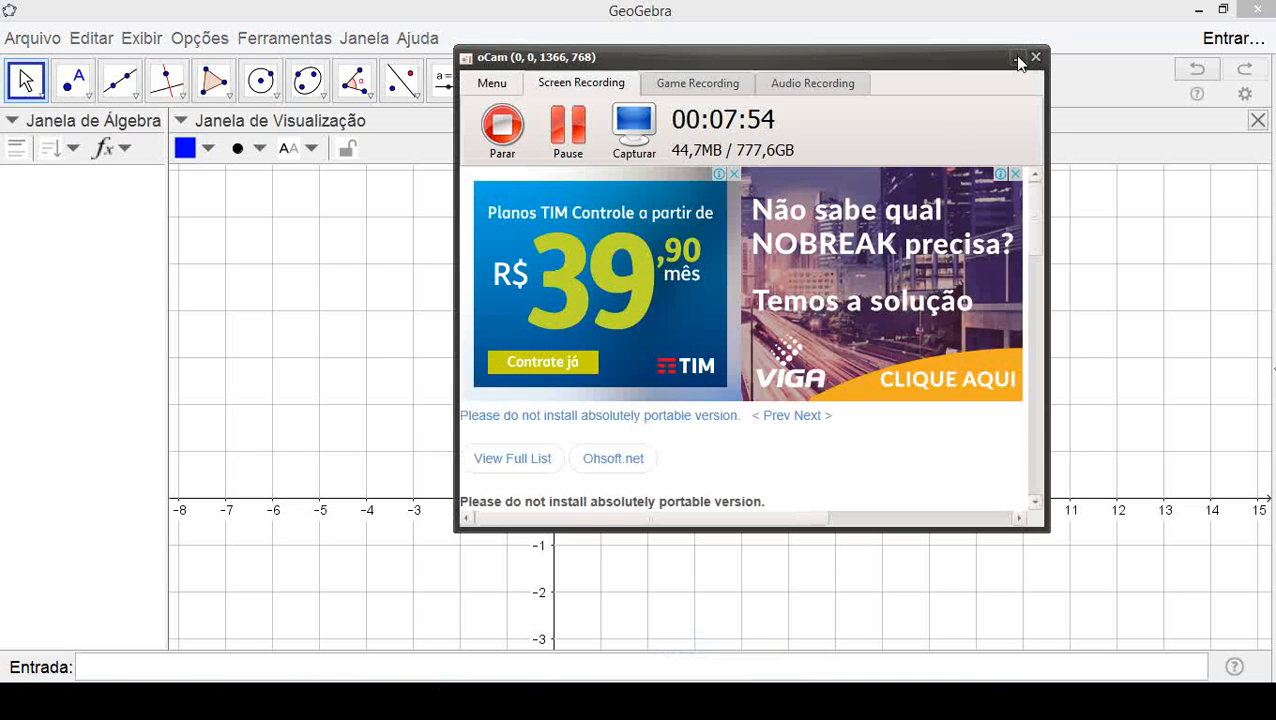
pyautogui.click(1018, 60)
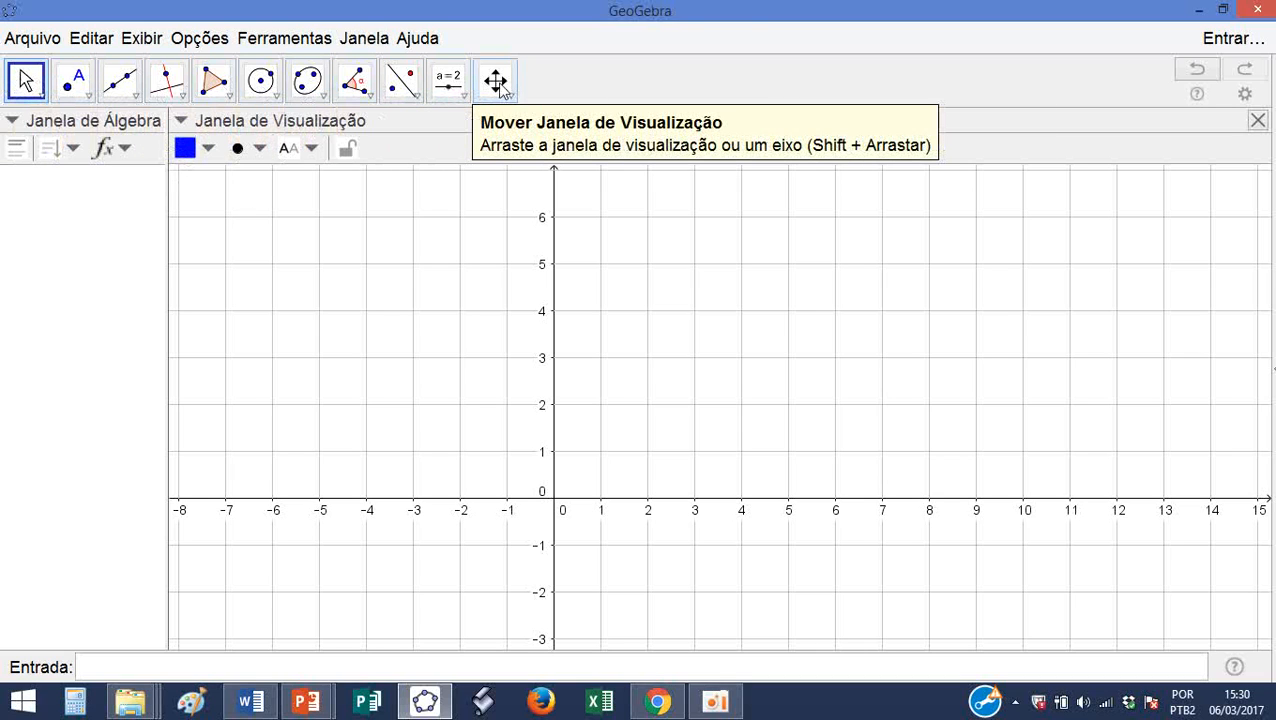
# - Shift the coordinate plane around in the Janela de Visualização using the Mover tool
pyautogui.click(38, 92)
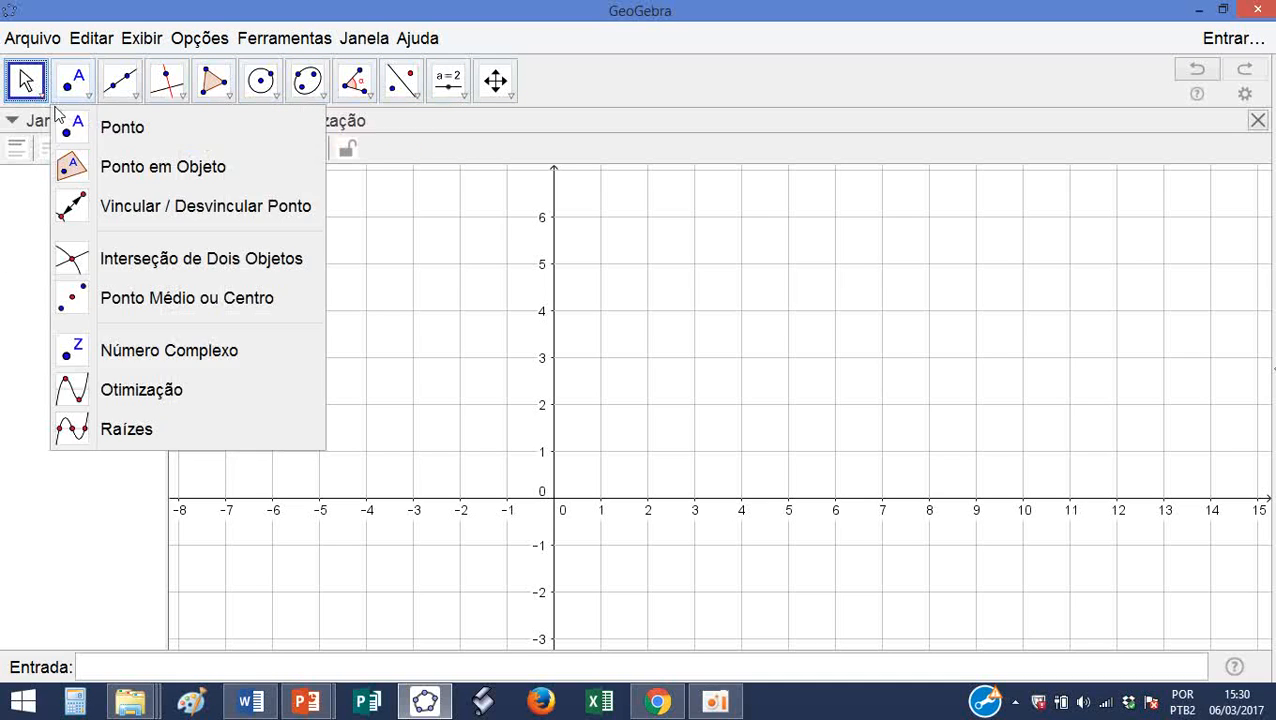
pyautogui.click(27, 133)
pyautogui.moveTo(384, 322); pyautogui.dragTo(521, 336)
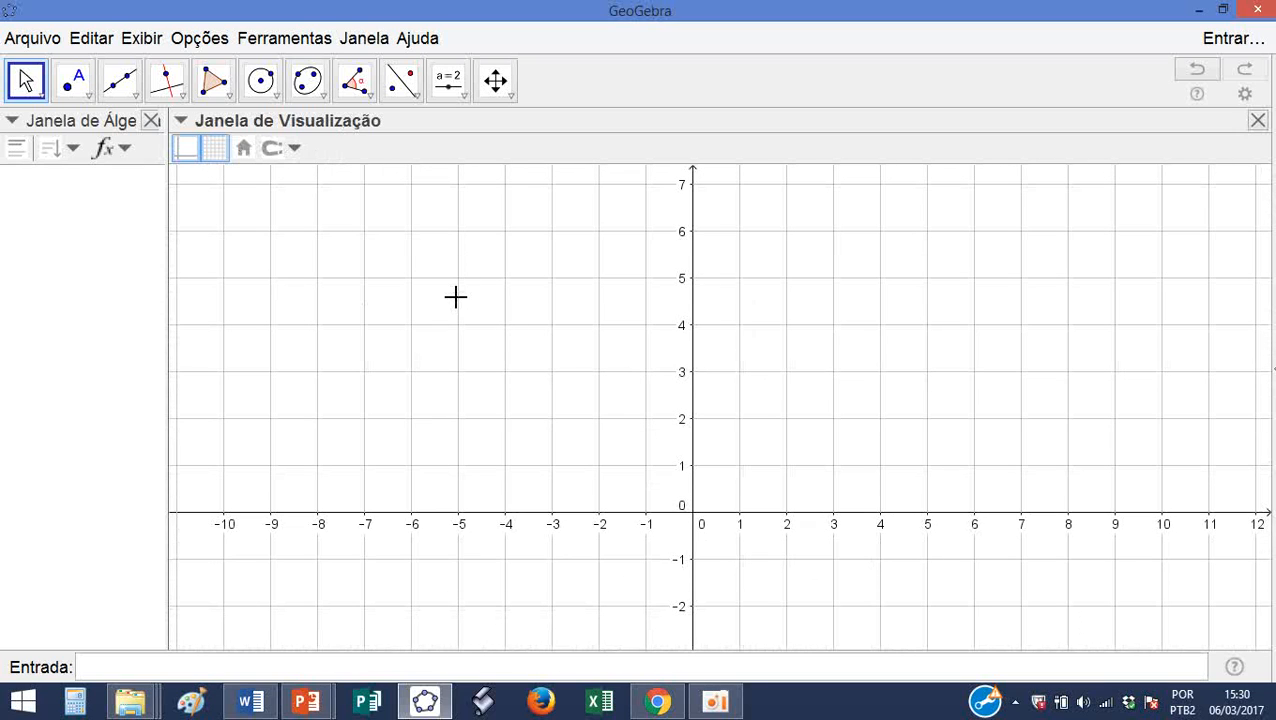
pyautogui.moveTo(456, 297); pyautogui.dragTo(454, 299)
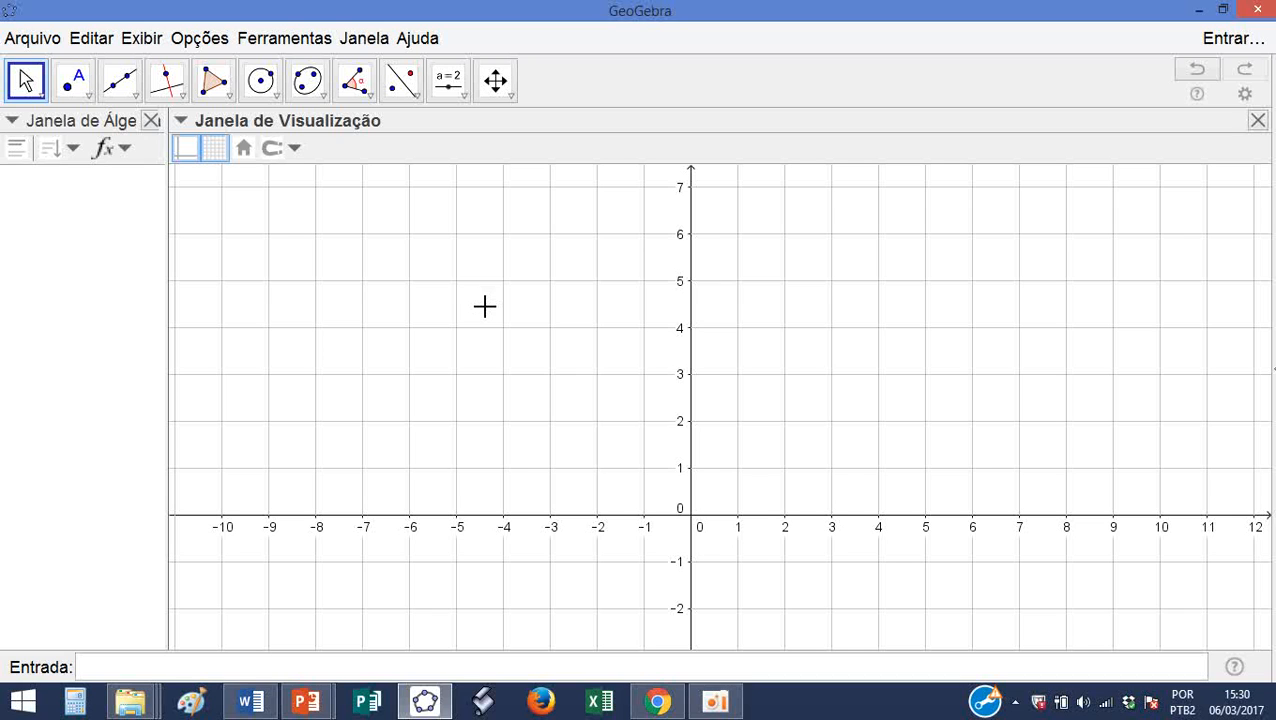
pyautogui.moveTo(485, 306); pyautogui.dragTo(462, 238)
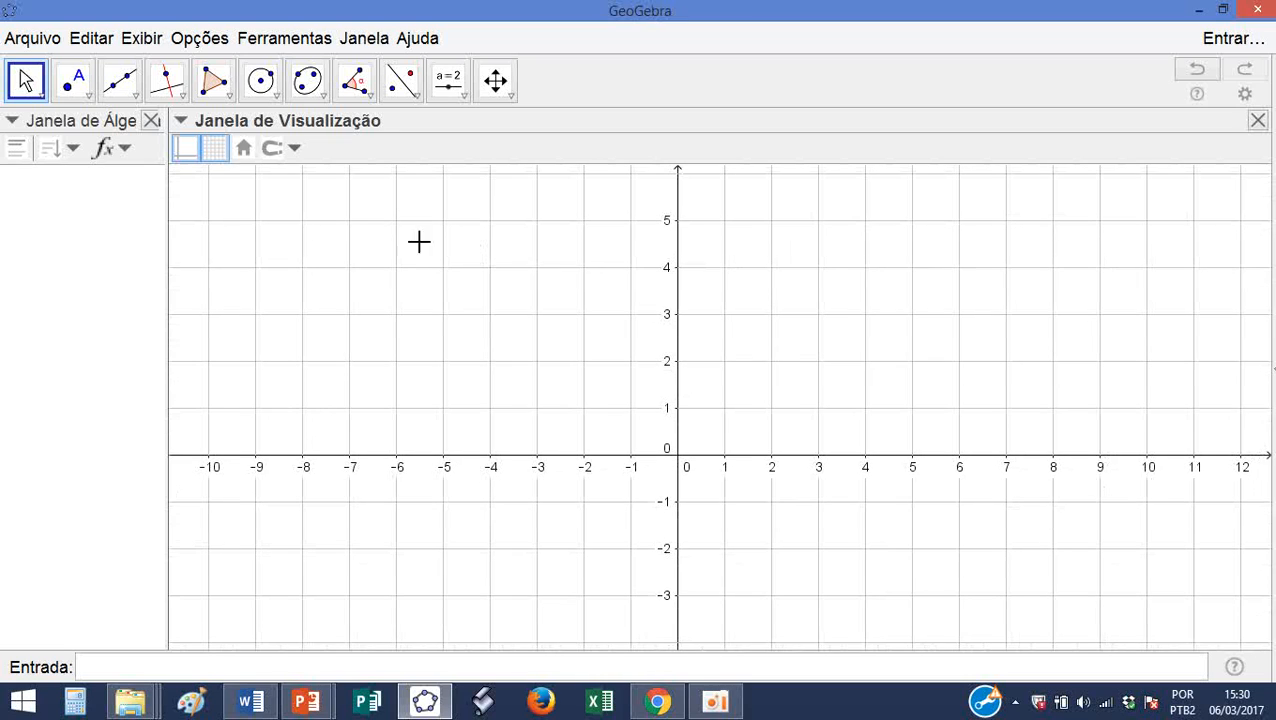
# - Hide the axes and grid of the Janela de Visualização and show both again
pyautogui.click(188, 150)
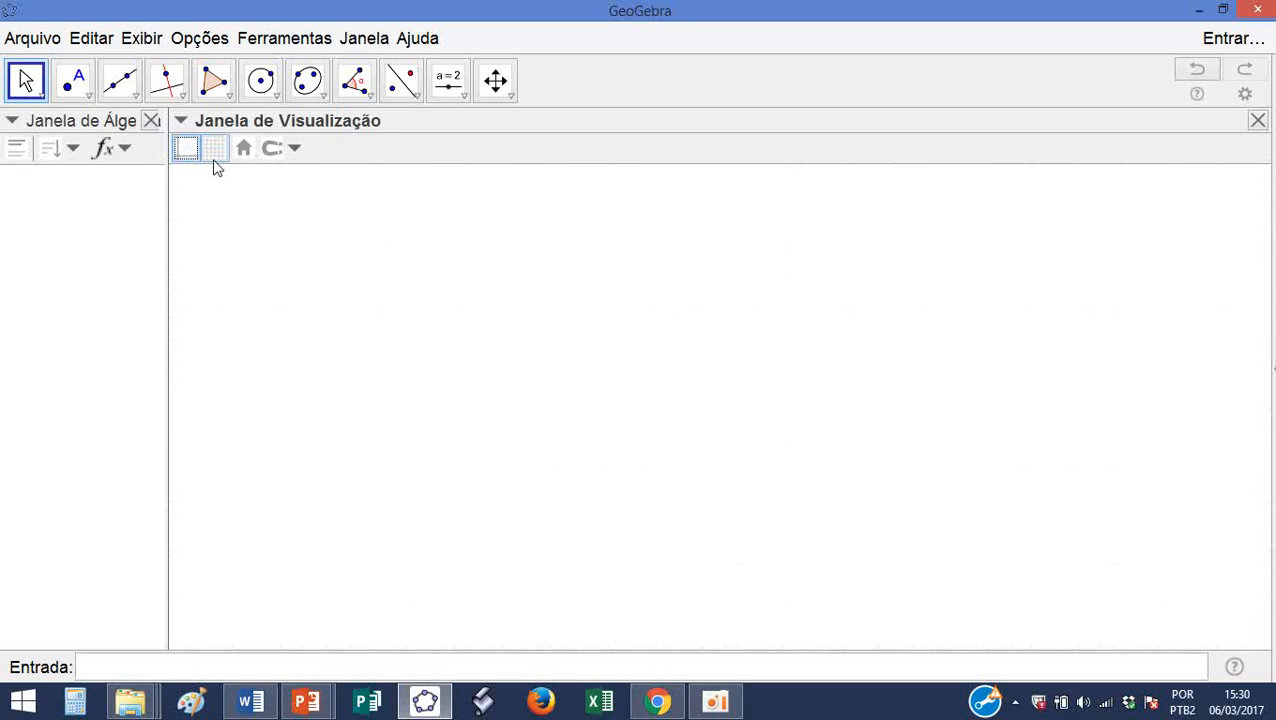
pyautogui.click(214, 152)
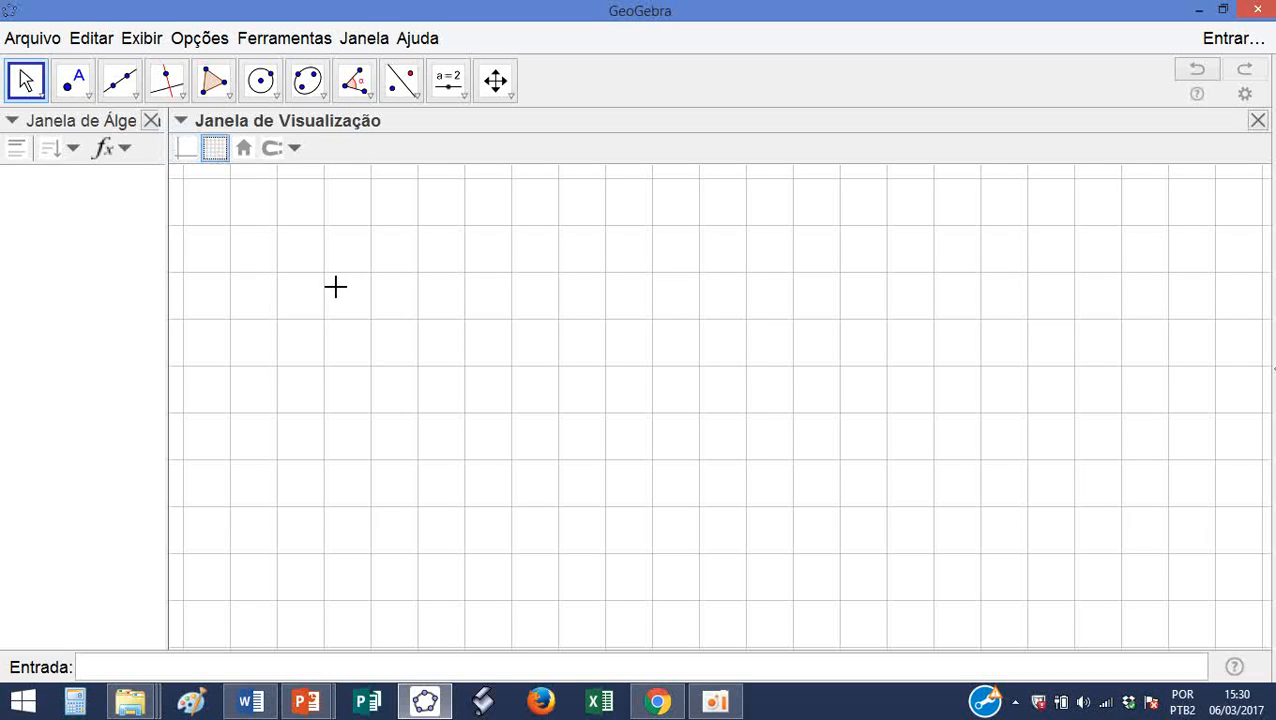
pyautogui.click(185, 150)
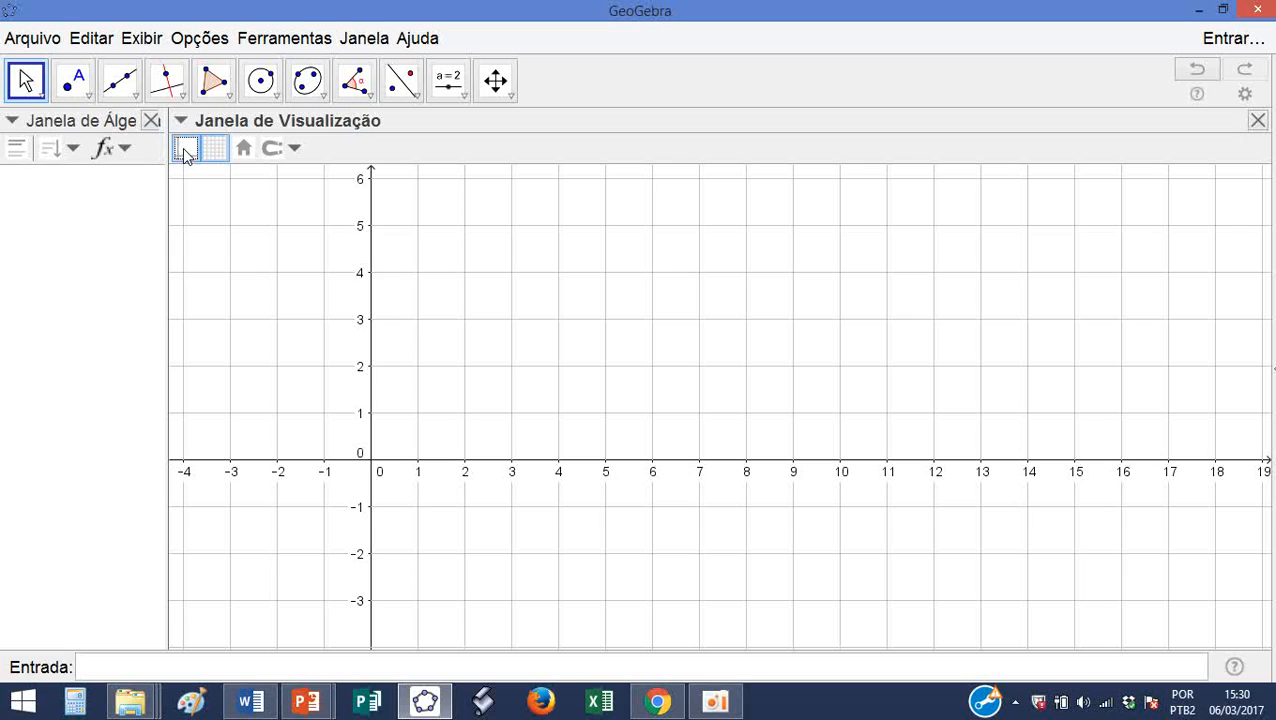
# - Toggle the axes and grid off and on once more, and shift the plane sideways before restoring the standard view
pyautogui.click(185, 150)
pyautogui.click(218, 152)
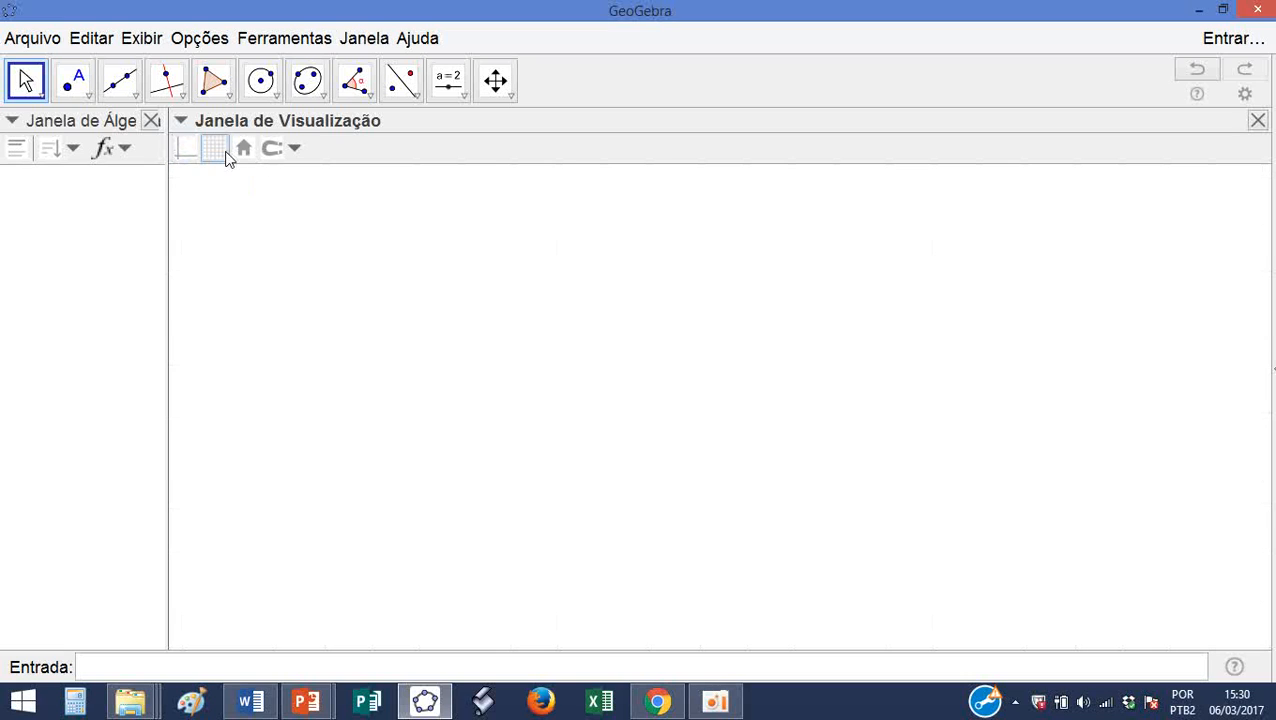
pyautogui.click(215, 150)
pyautogui.click(185, 150)
pyautogui.moveTo(444, 279); pyautogui.dragTo(1114, 270)
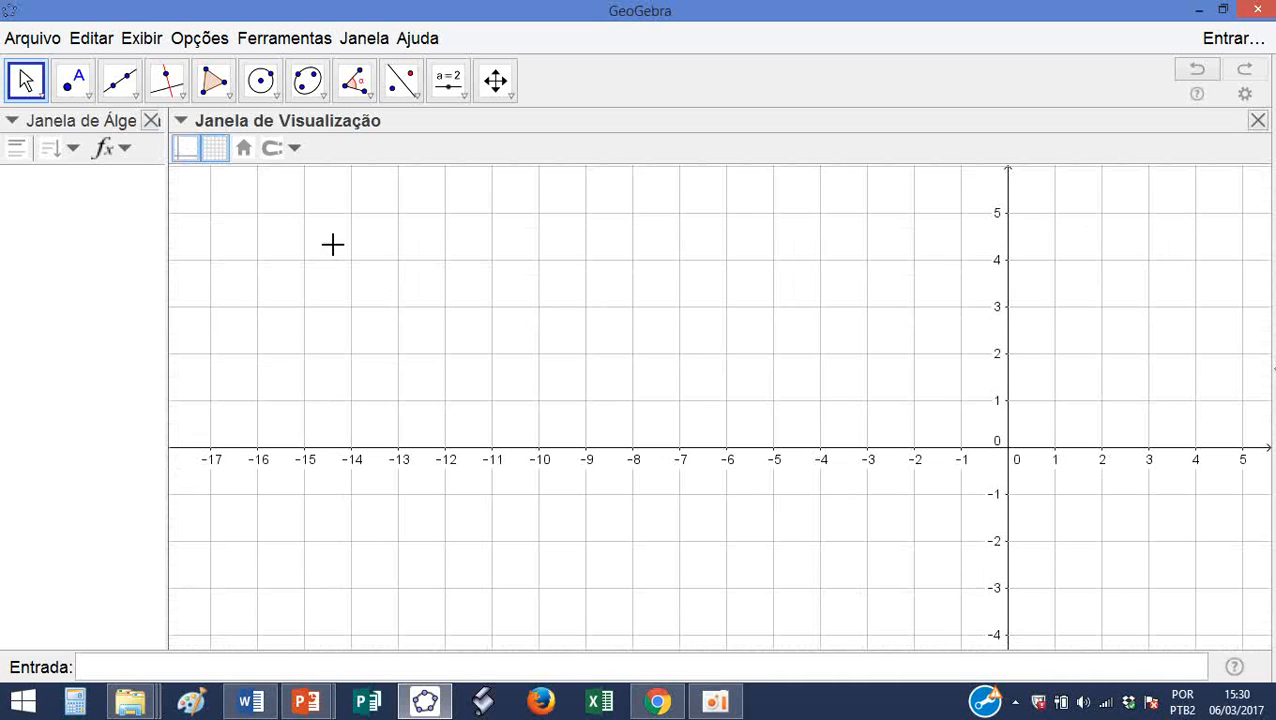
pyautogui.click(245, 149)
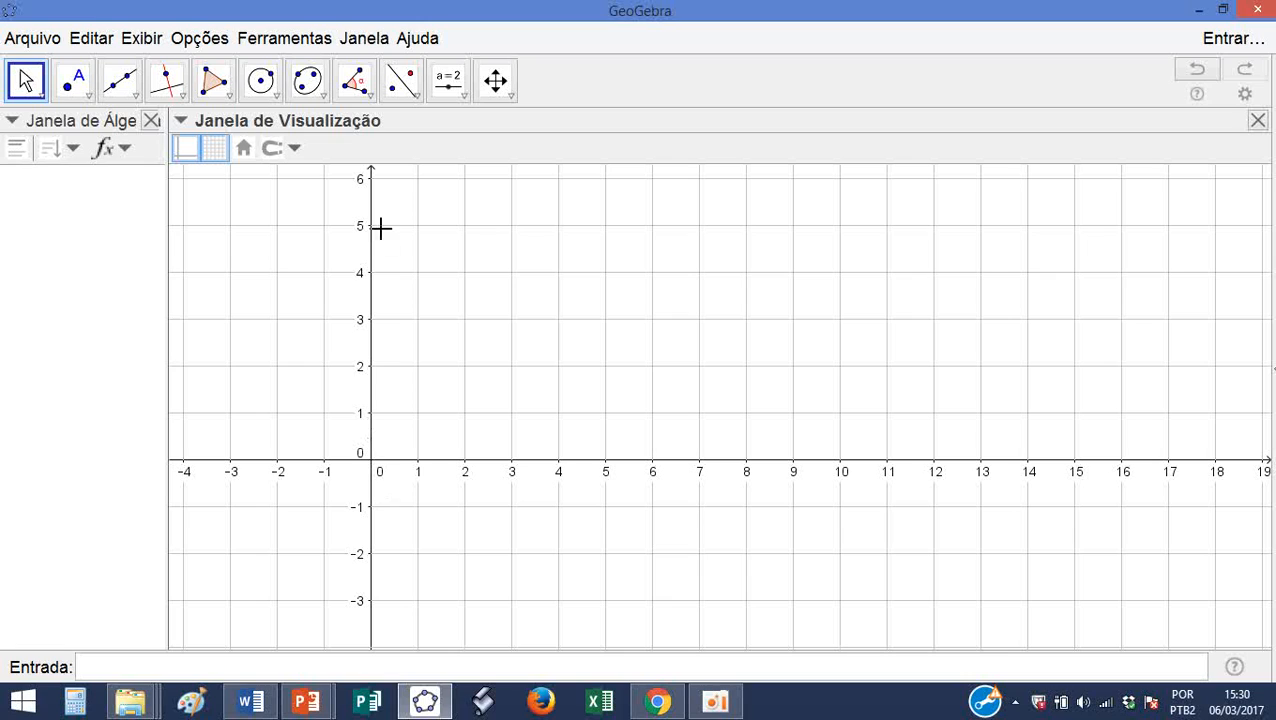
# - Look through the point capture, Descrições Algébricas and Ordenar por options, and turn on auxiliary objects in the Janela de Álgebra
pyautogui.click(294, 151)
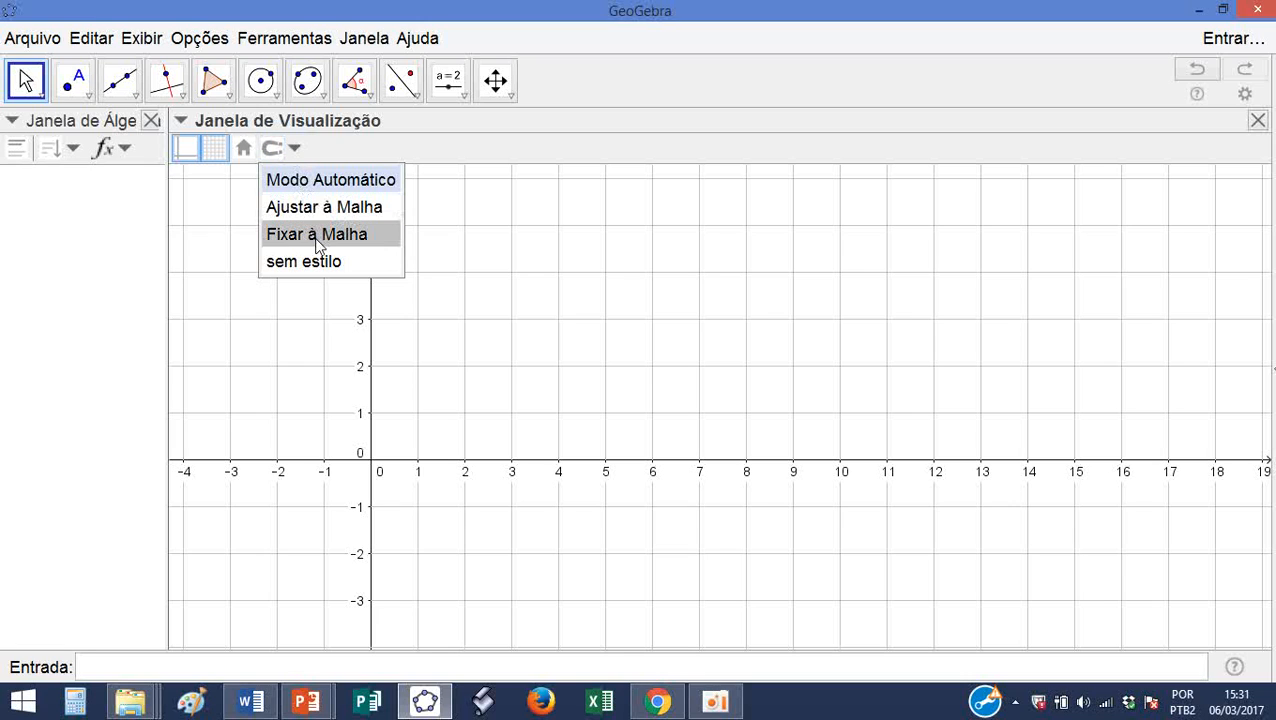
pyautogui.click(110, 148)
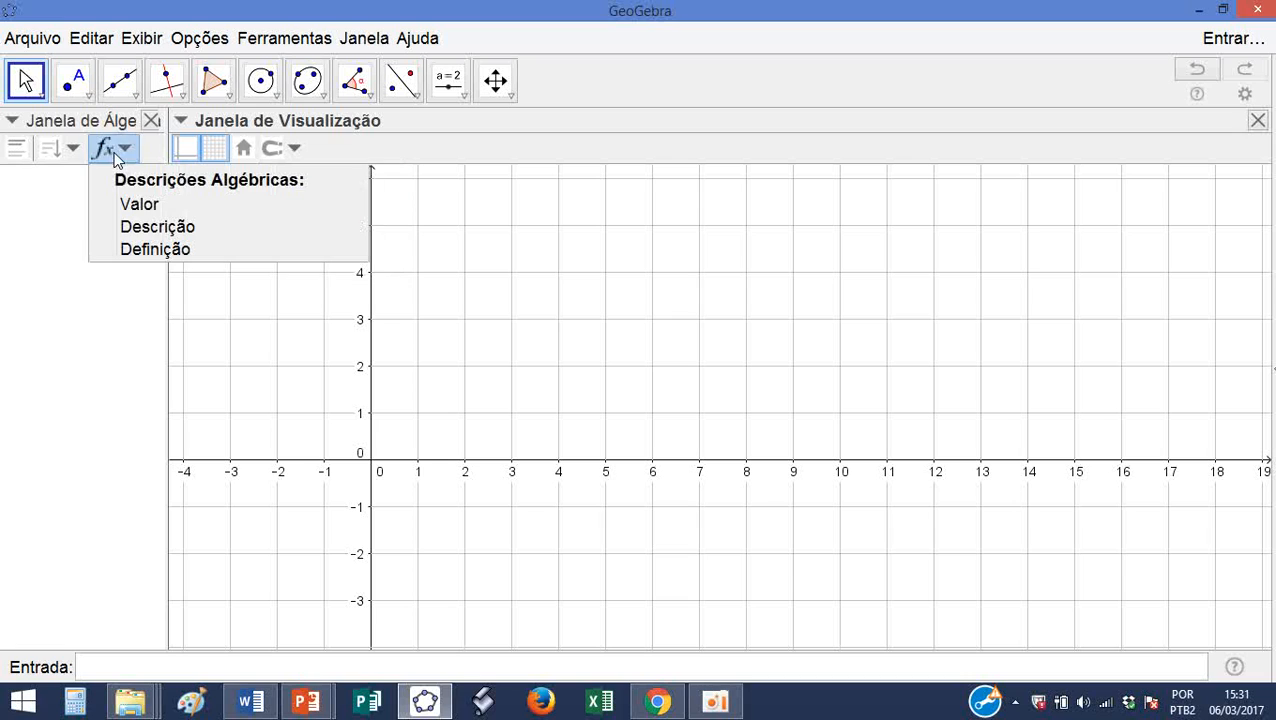
pyautogui.click(74, 150)
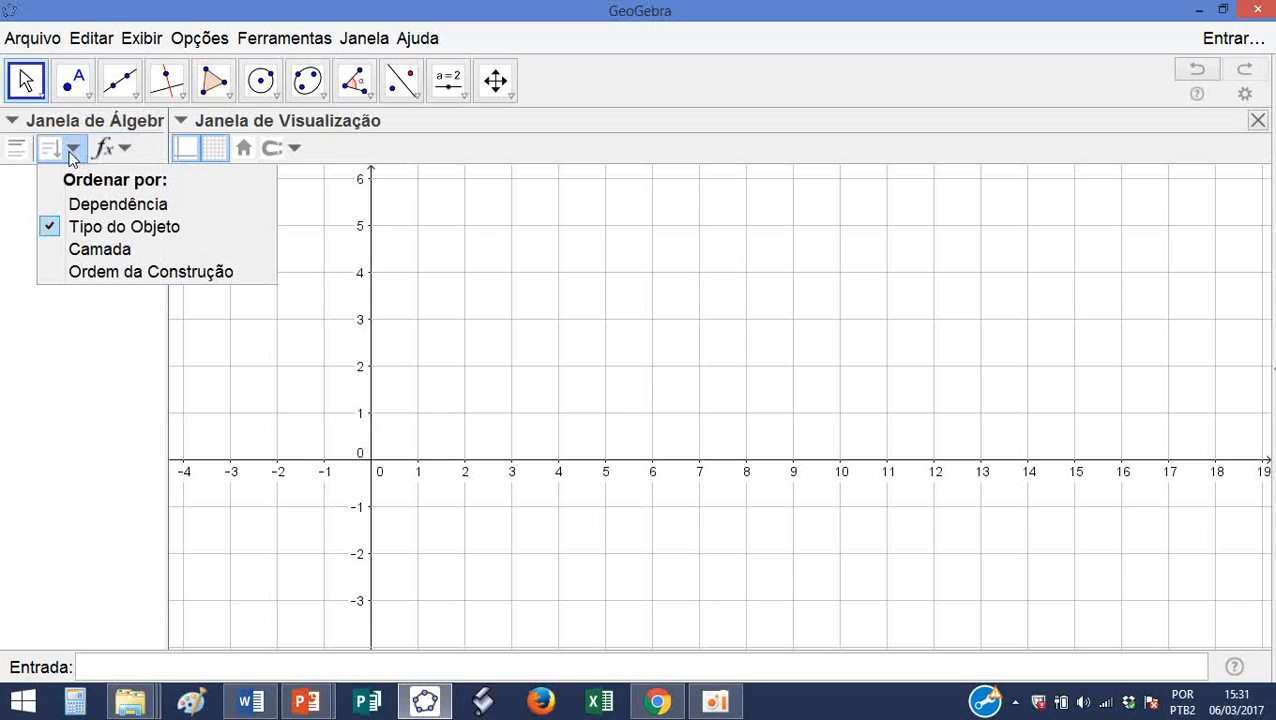
pyautogui.click(22, 156)
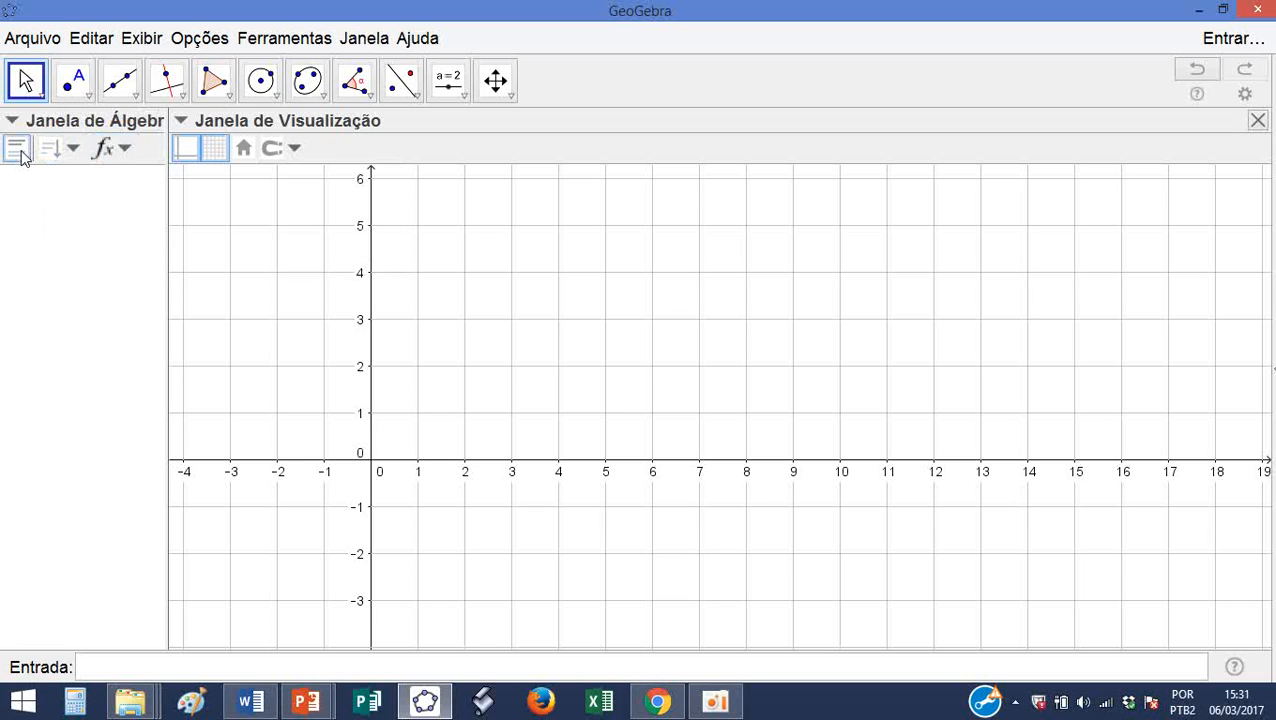
# - Look through the tool groups of Mover and Ponto, and activate the Ponto tool
pyautogui.click(43, 97)
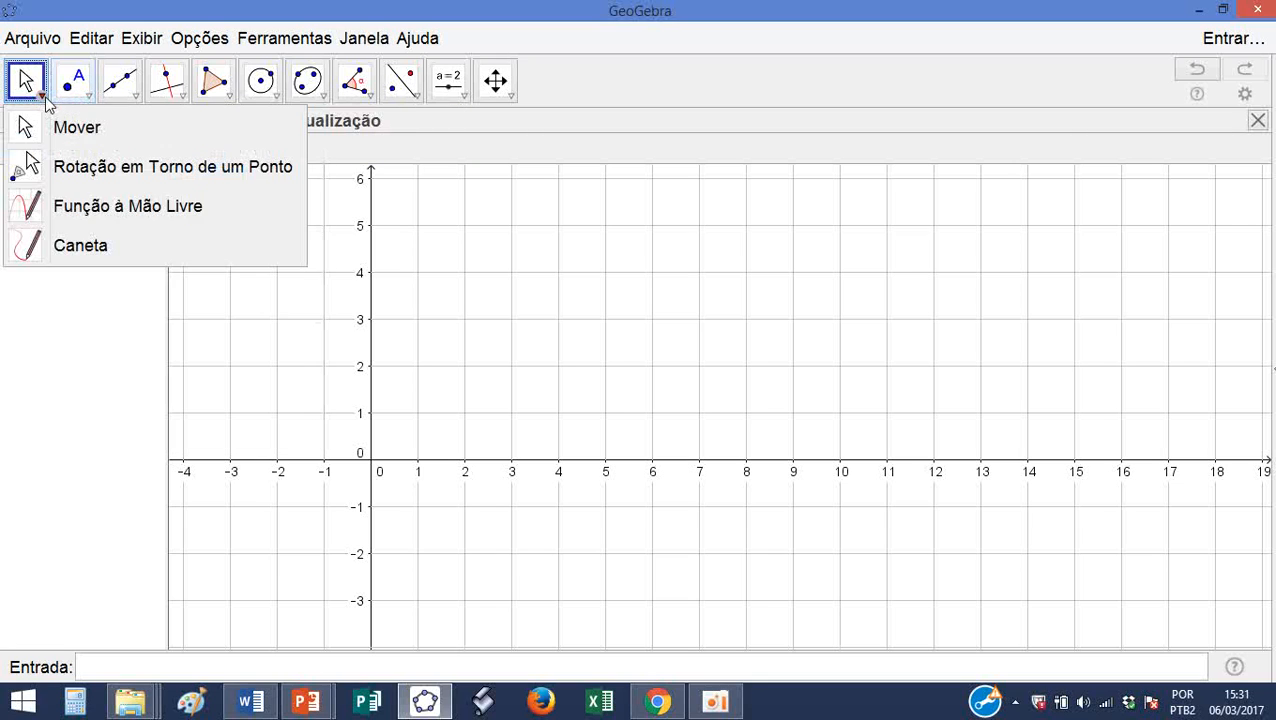
pyautogui.moveTo(65, 98)
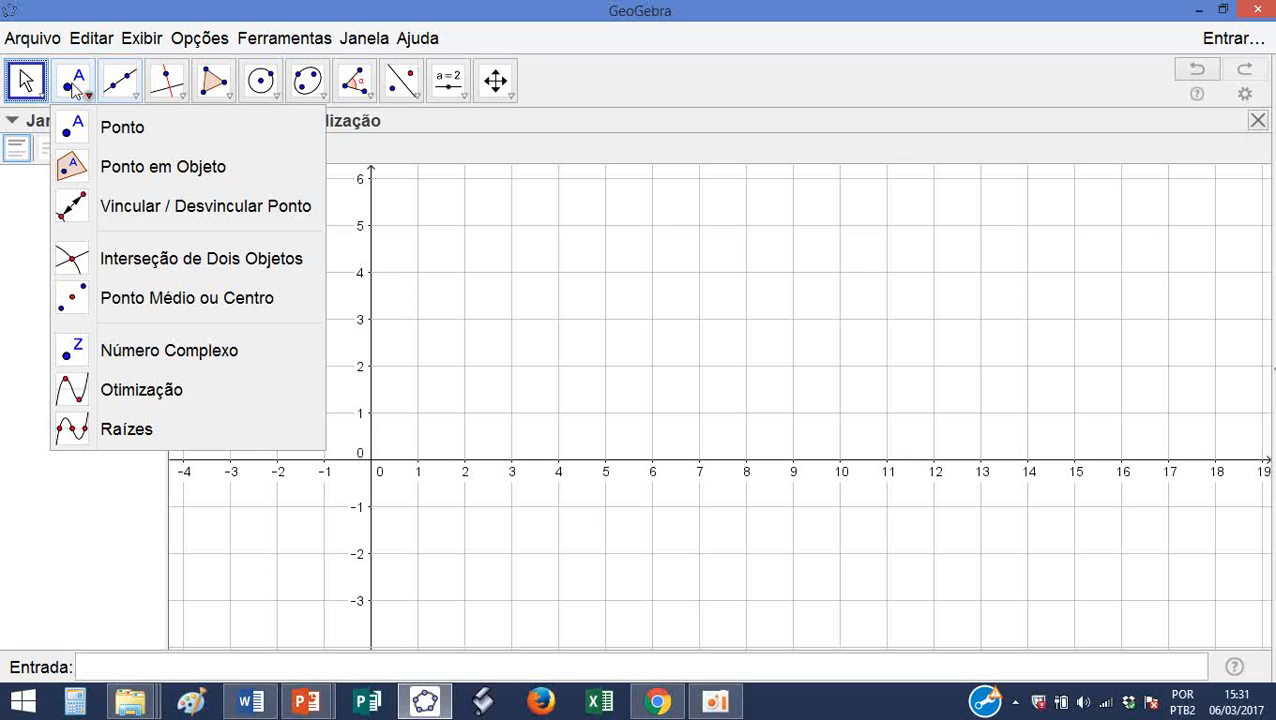
pyautogui.click(116, 127)
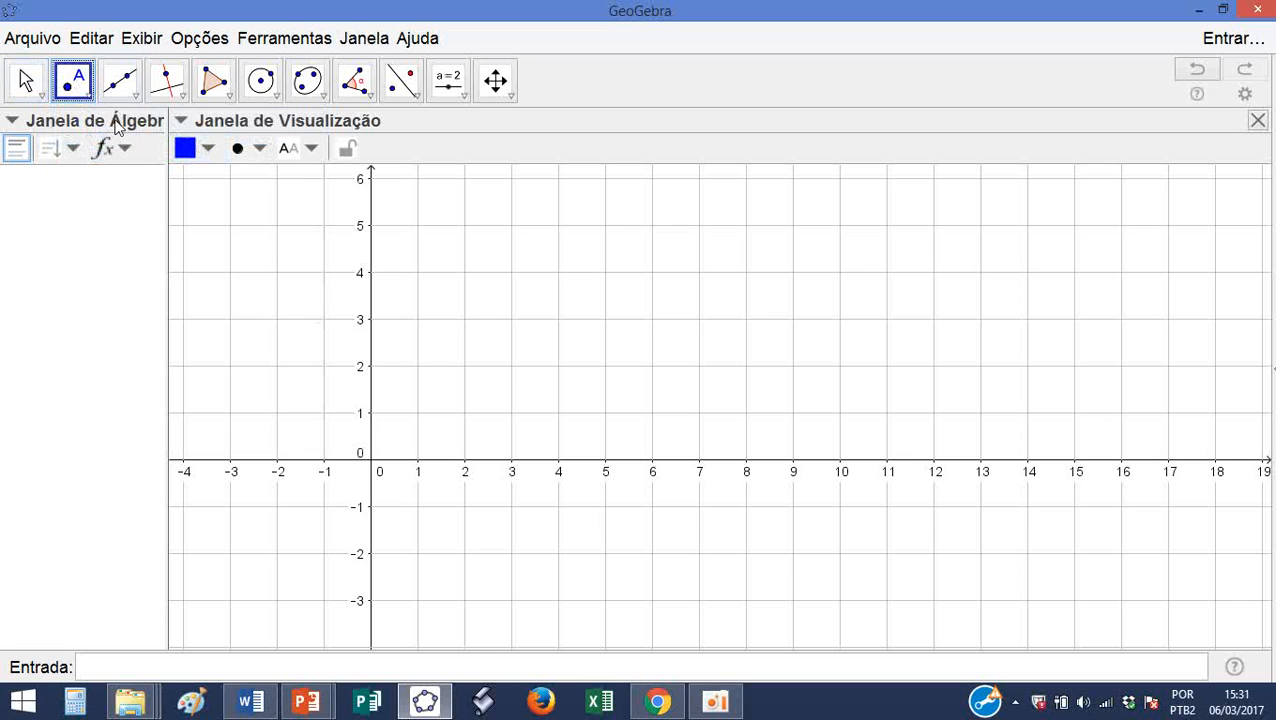
# - Collapse the style bar of the Janela de Visualização, shift the plane with Mover, and expand the style bar again
pyautogui.click(181, 121)
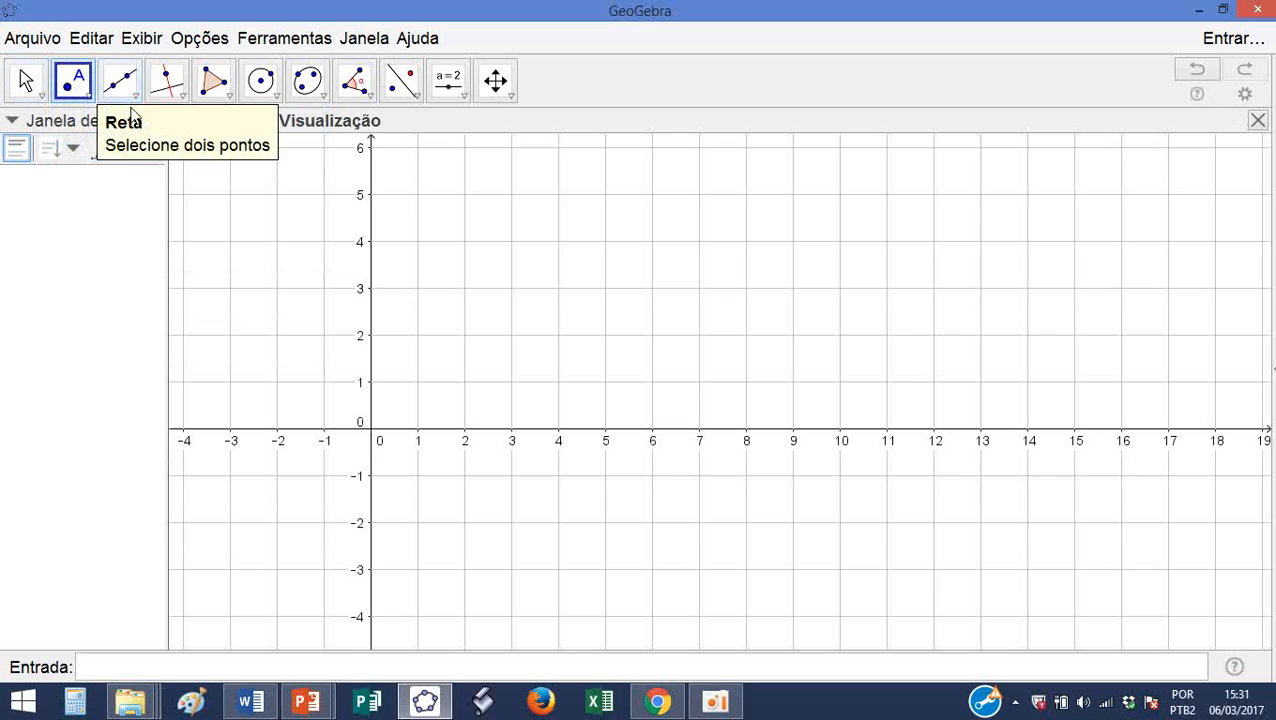
pyautogui.click(26, 80)
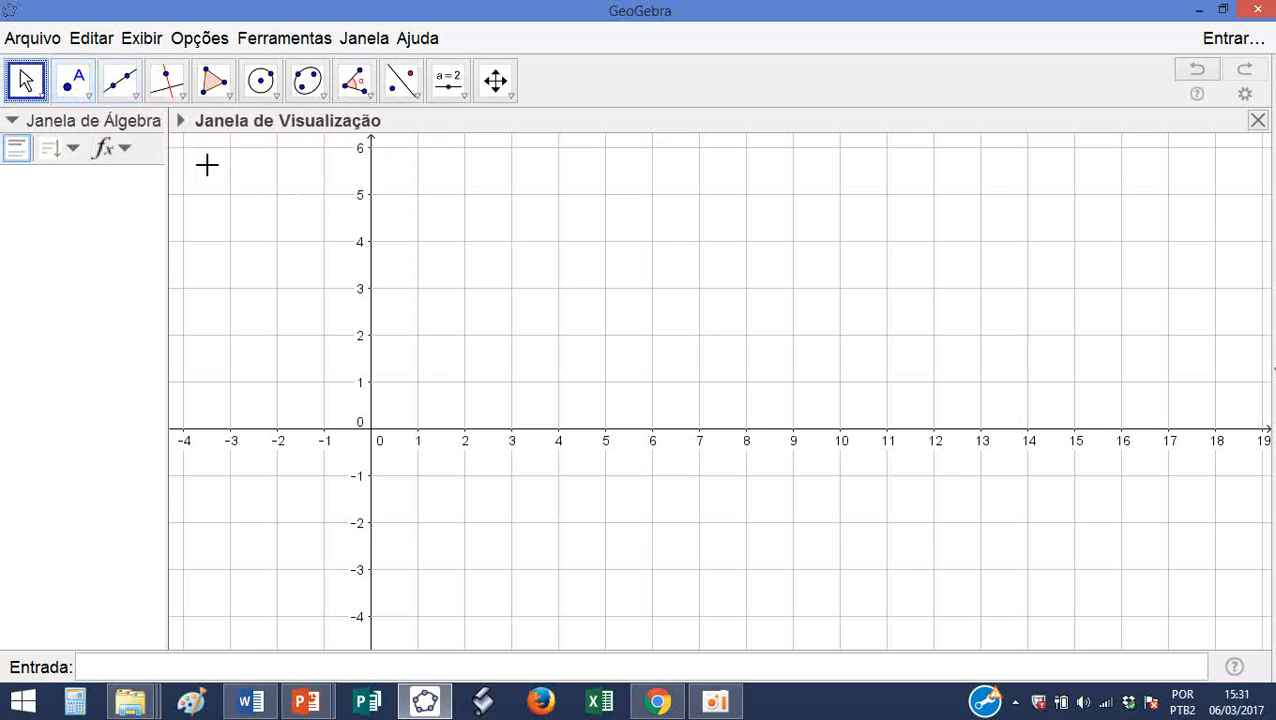
pyautogui.moveTo(238, 201); pyautogui.dragTo(295, 301)
pyautogui.moveTo(391, 239); pyautogui.dragTo(430, 245)
pyautogui.click(181, 121)
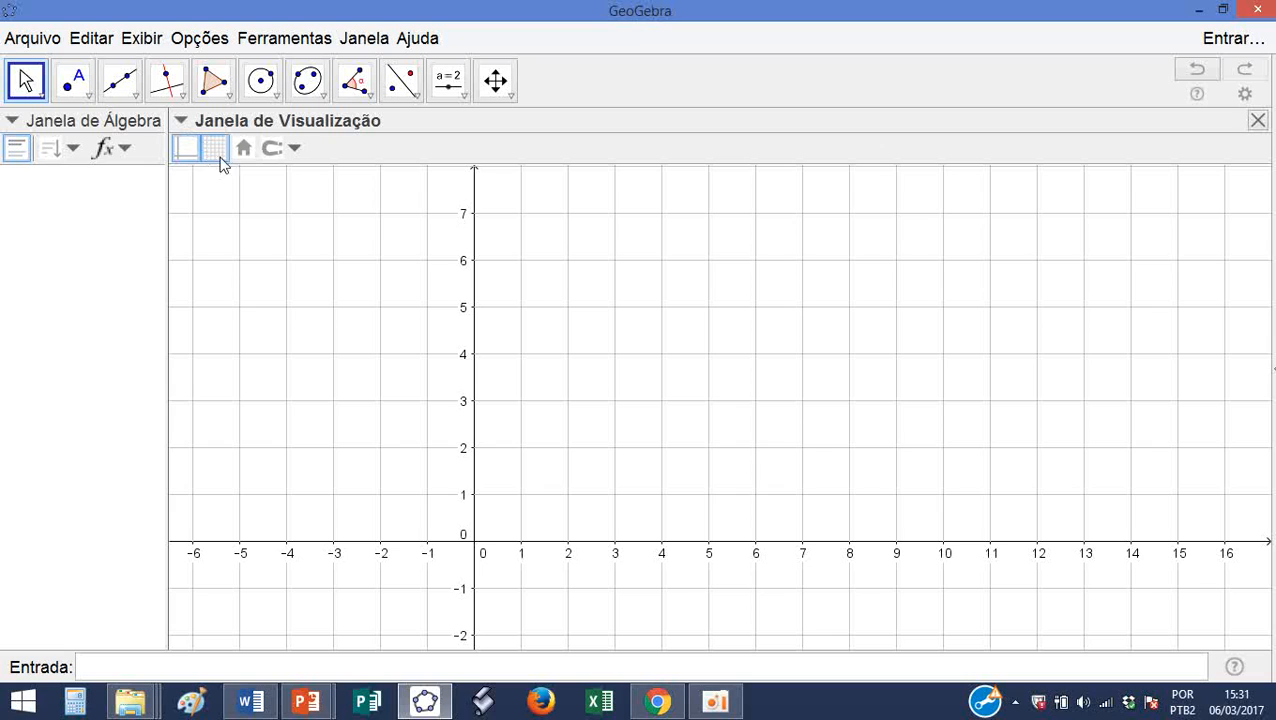
# - Hide the grid and axes, and place six scattered free points in the blank view with the Ponto tool
pyautogui.click(216, 149)
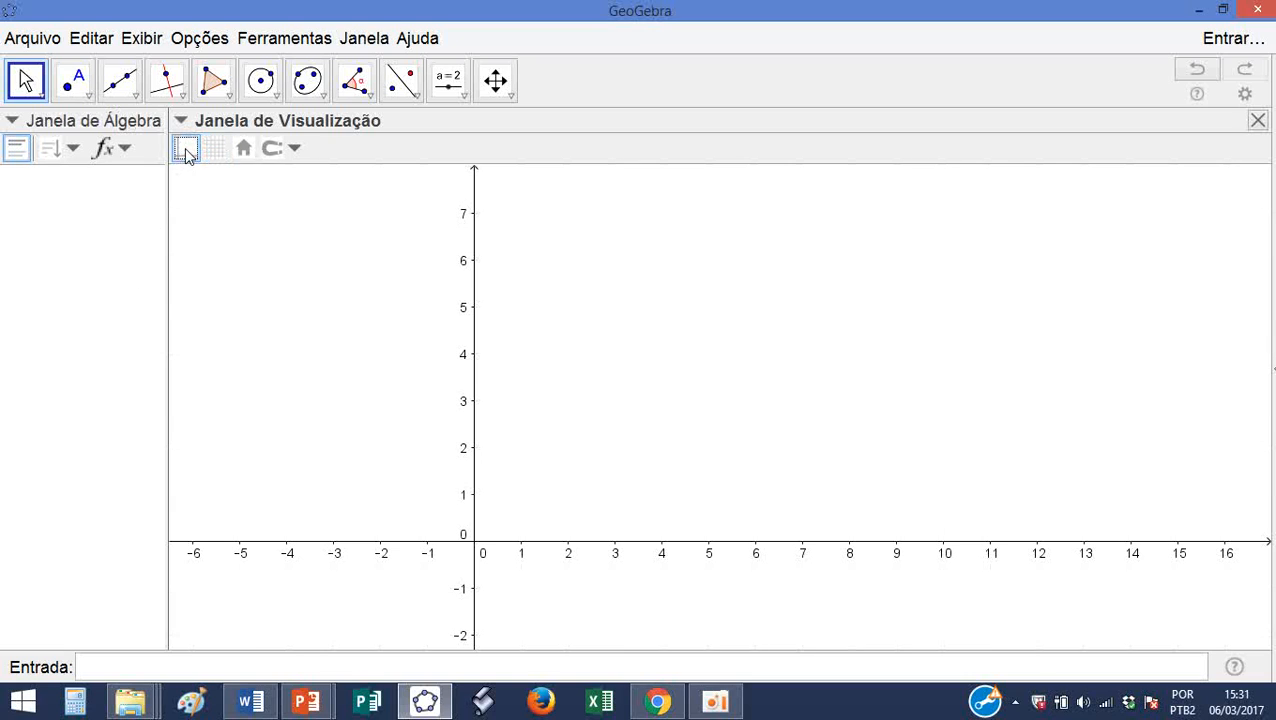
pyautogui.click(186, 148)
pyautogui.click(80, 86)
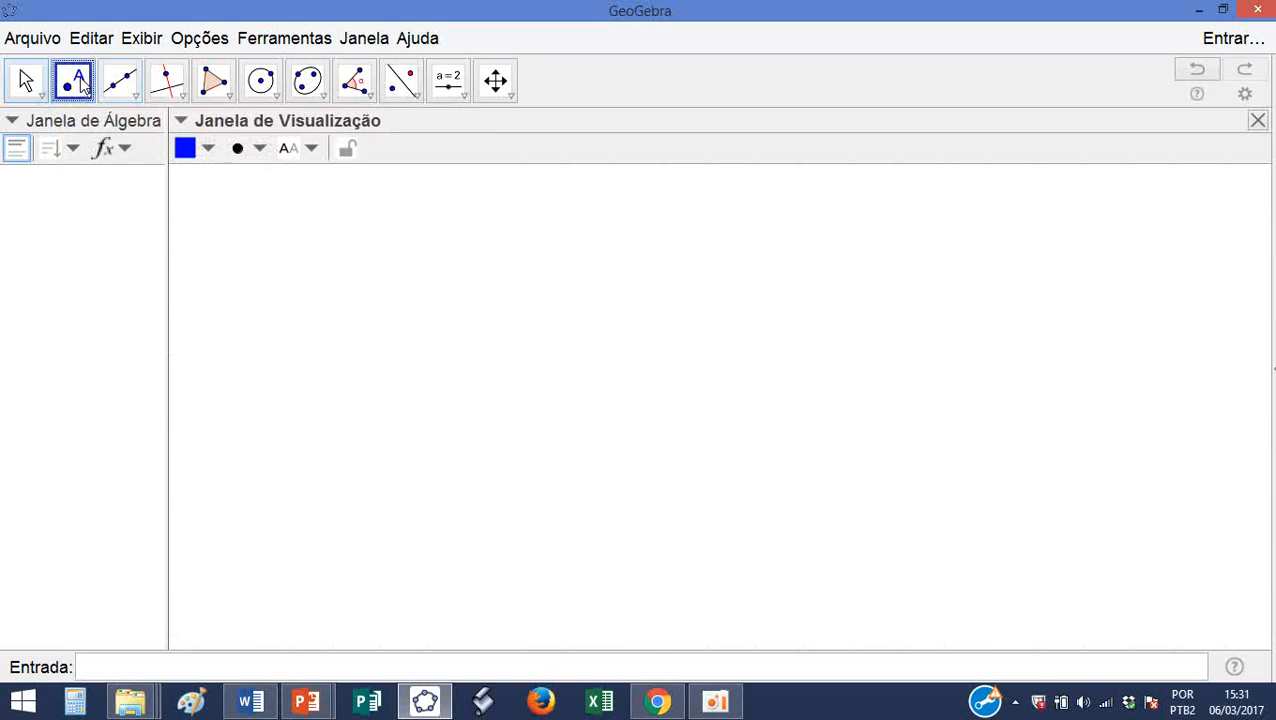
pyautogui.click(91, 98)
pyautogui.click(122, 127)
pyautogui.click(378, 308)
pyautogui.click(533, 262)
pyautogui.click(673, 333)
pyautogui.click(616, 439)
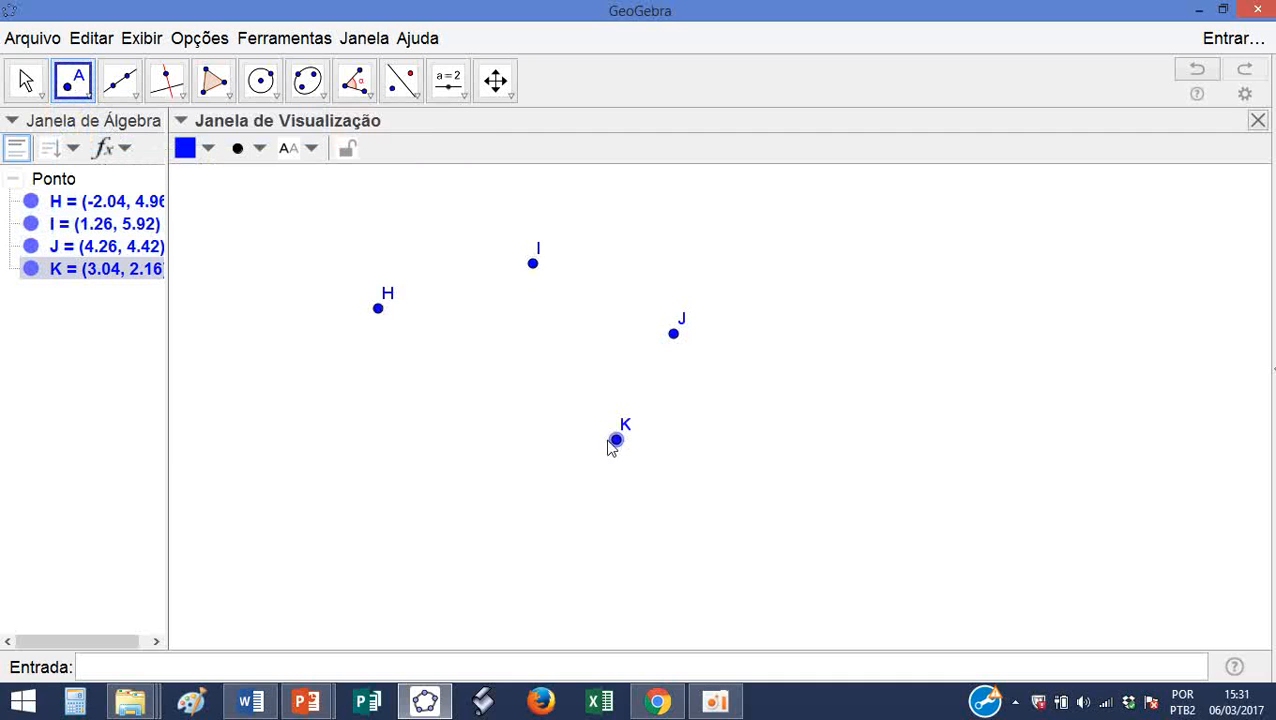
pyautogui.click(503, 432)
pyautogui.click(471, 387)
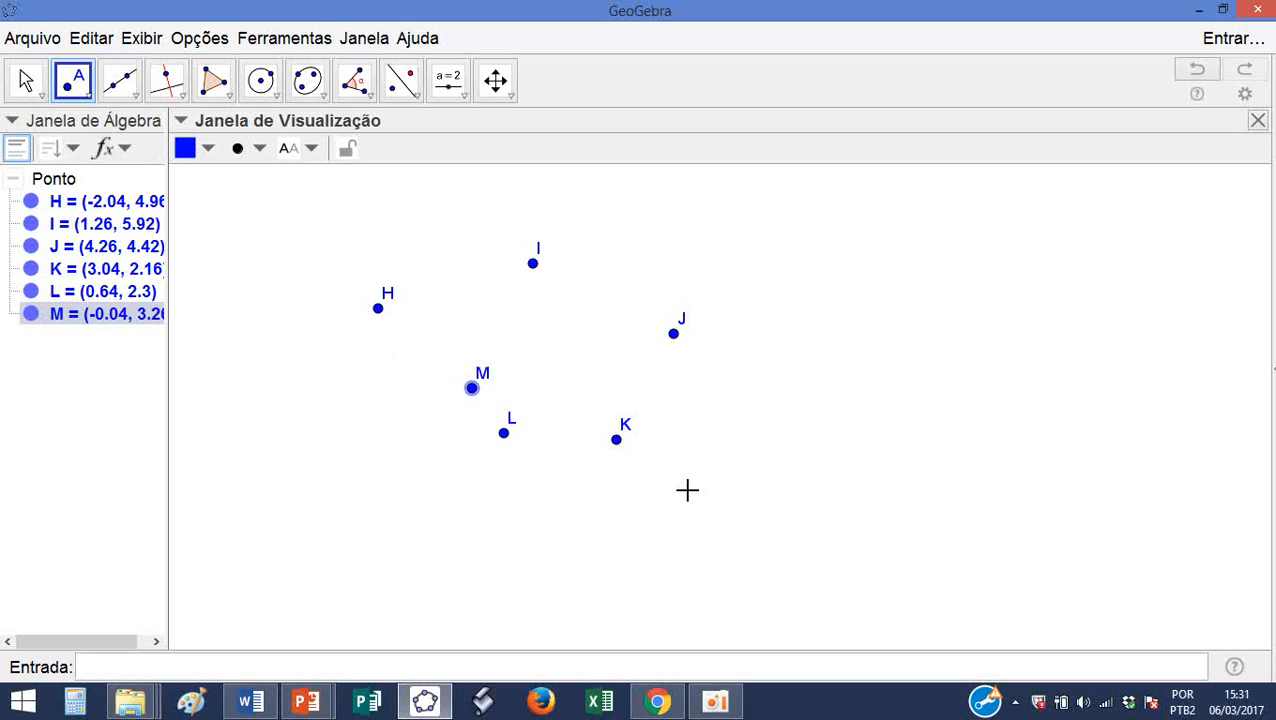
# - Select all the points, add a seventh point below them, and shift the whole view with Mover
pyautogui.hotkey('ctrl', 'a')
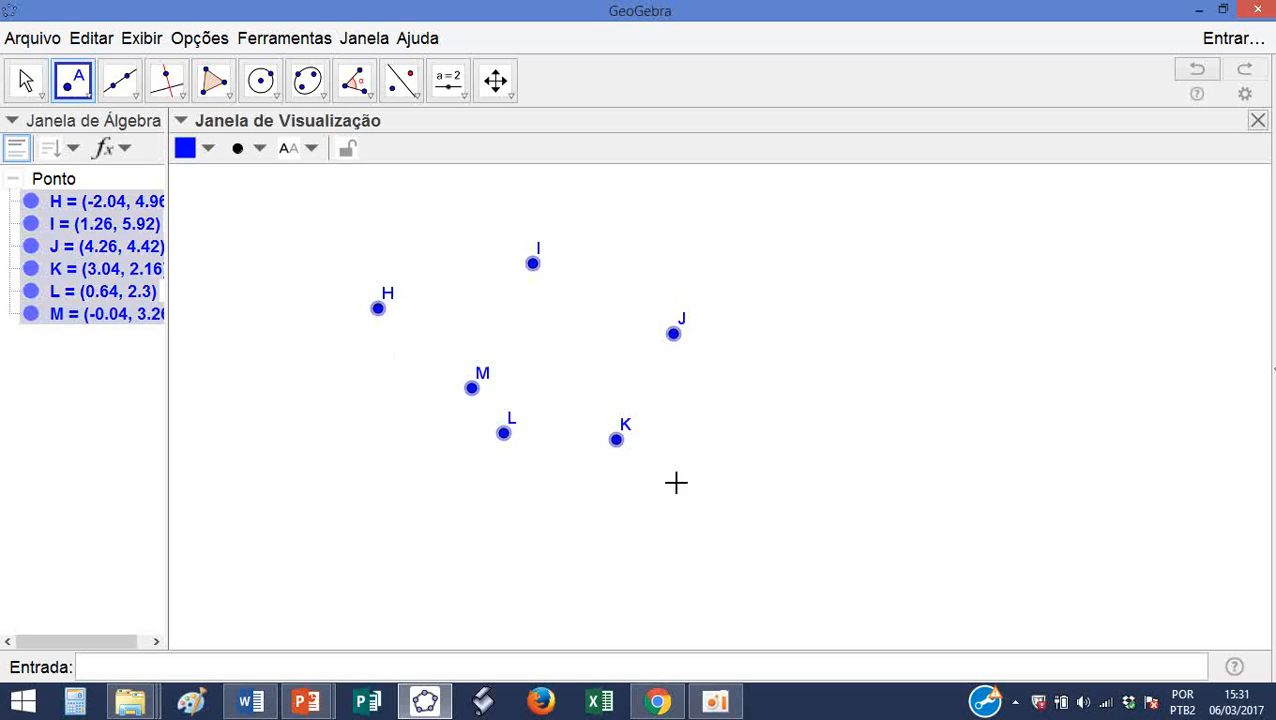
pyautogui.click(469, 509)
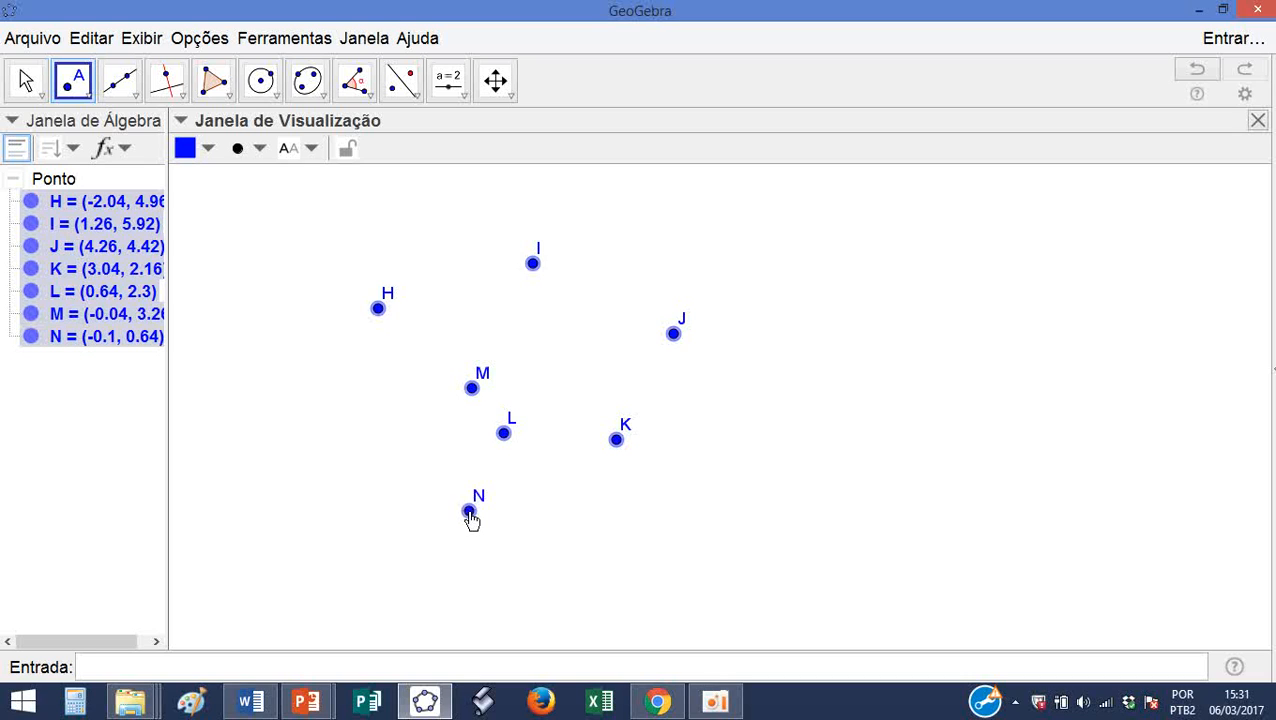
pyautogui.click(14, 90)
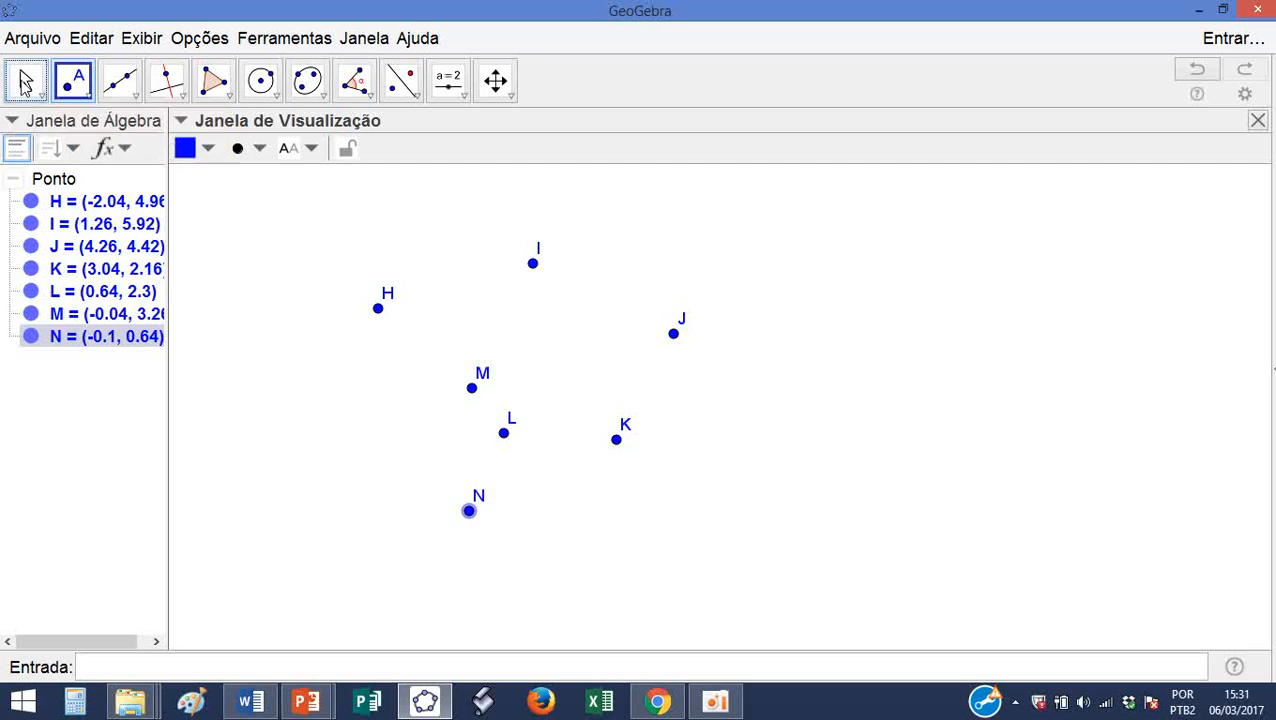
pyautogui.moveTo(585, 547); pyautogui.dragTo(764, 601)
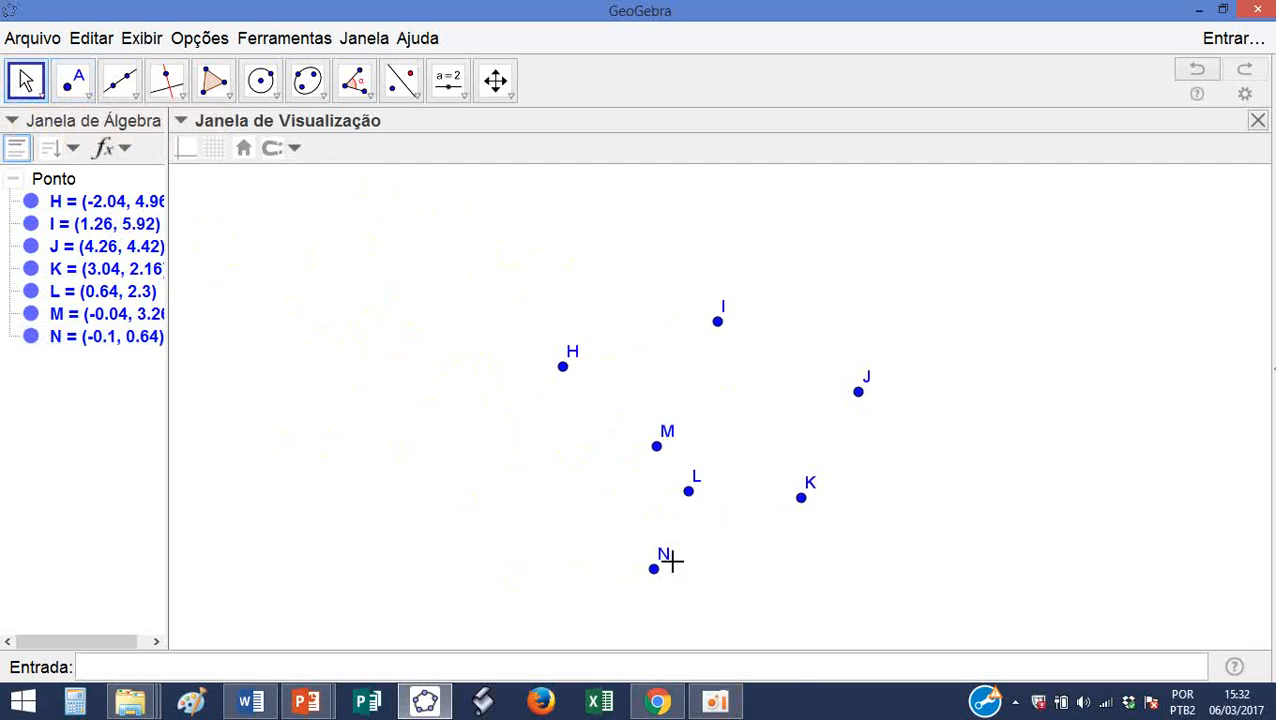
# - Delete points N, H and I one by one, and select and delete all the remaining points together
pyautogui.rightClick(655, 568)
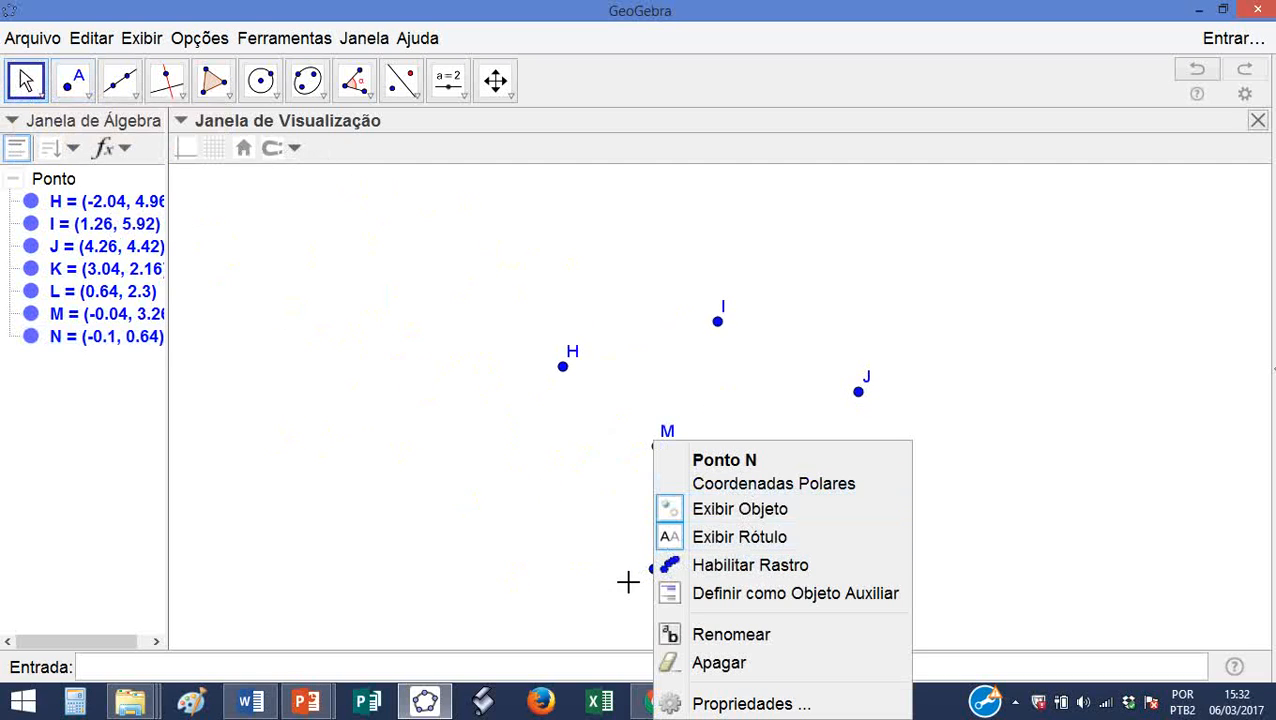
pyautogui.click(716, 663)
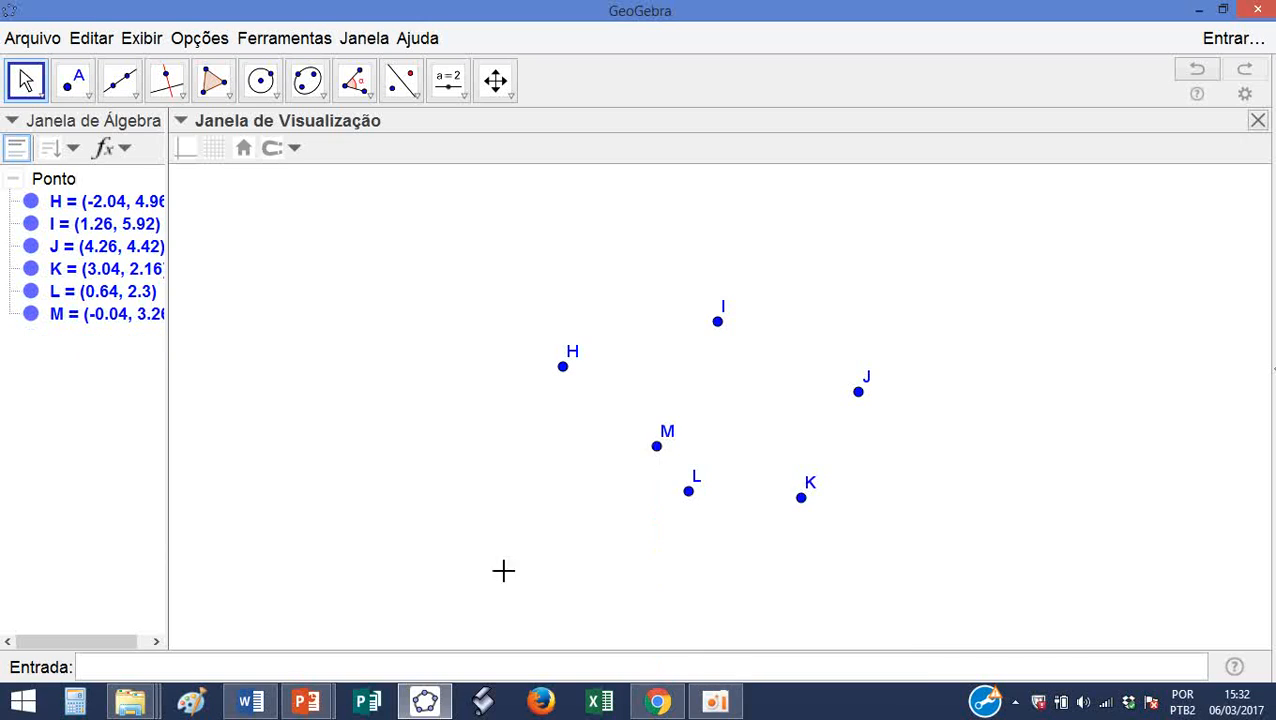
pyautogui.click(90, 204)
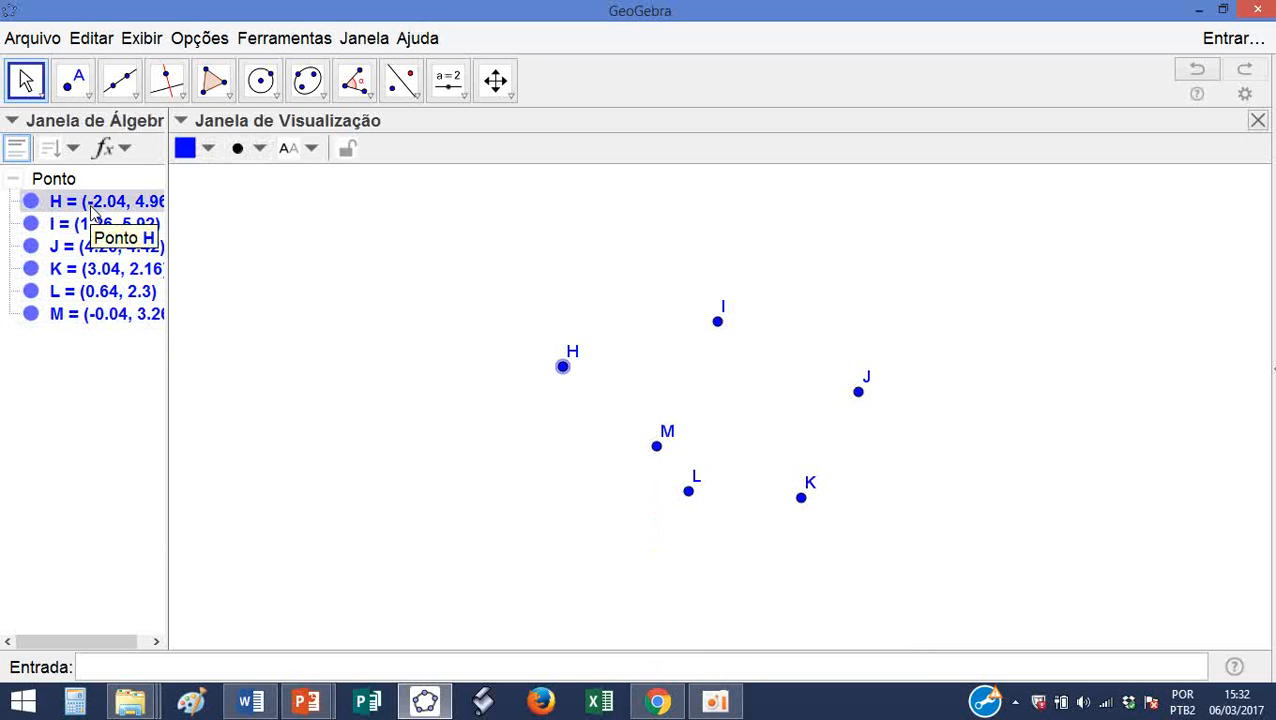
pyautogui.press('Delete')
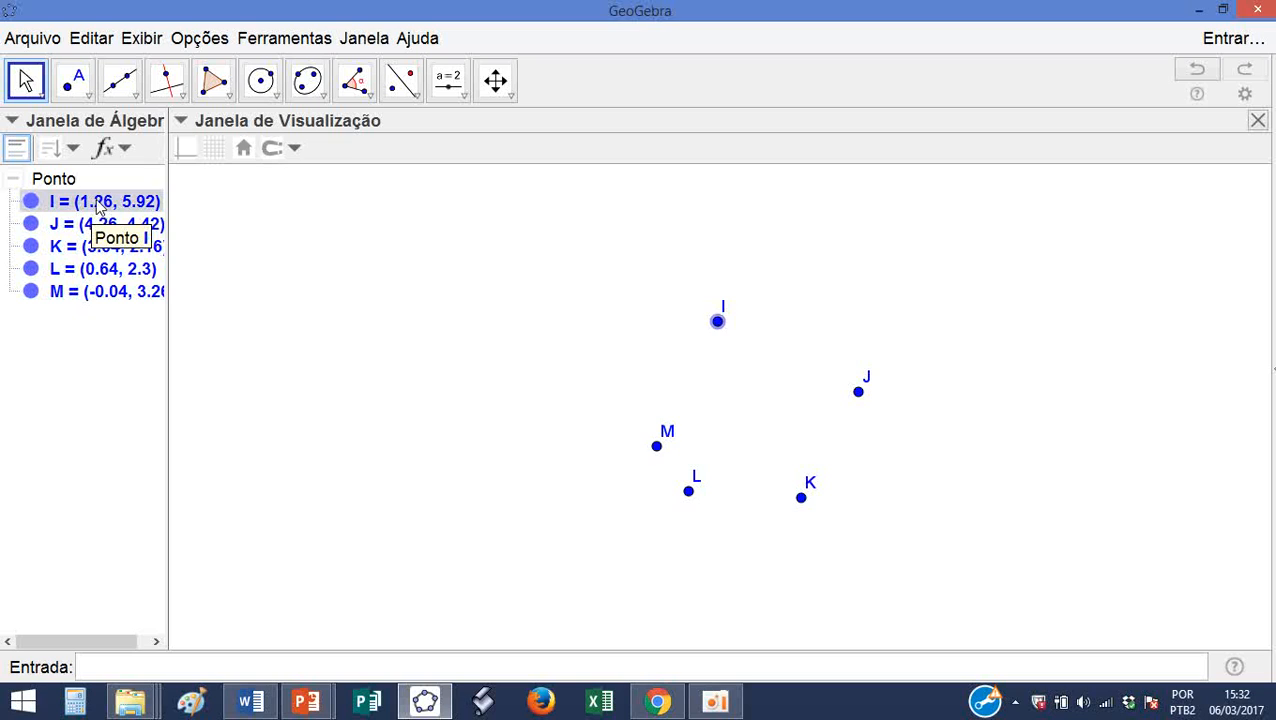
pyautogui.rightClick(88, 202)
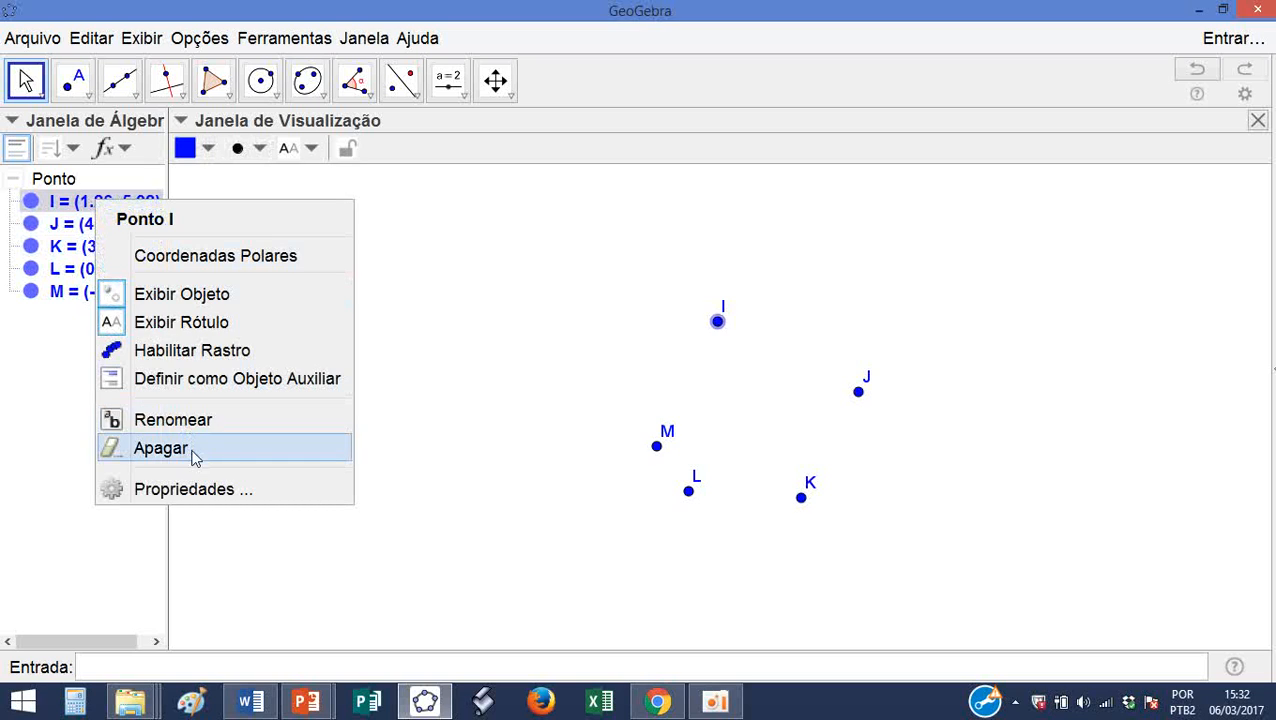
pyautogui.click(192, 449)
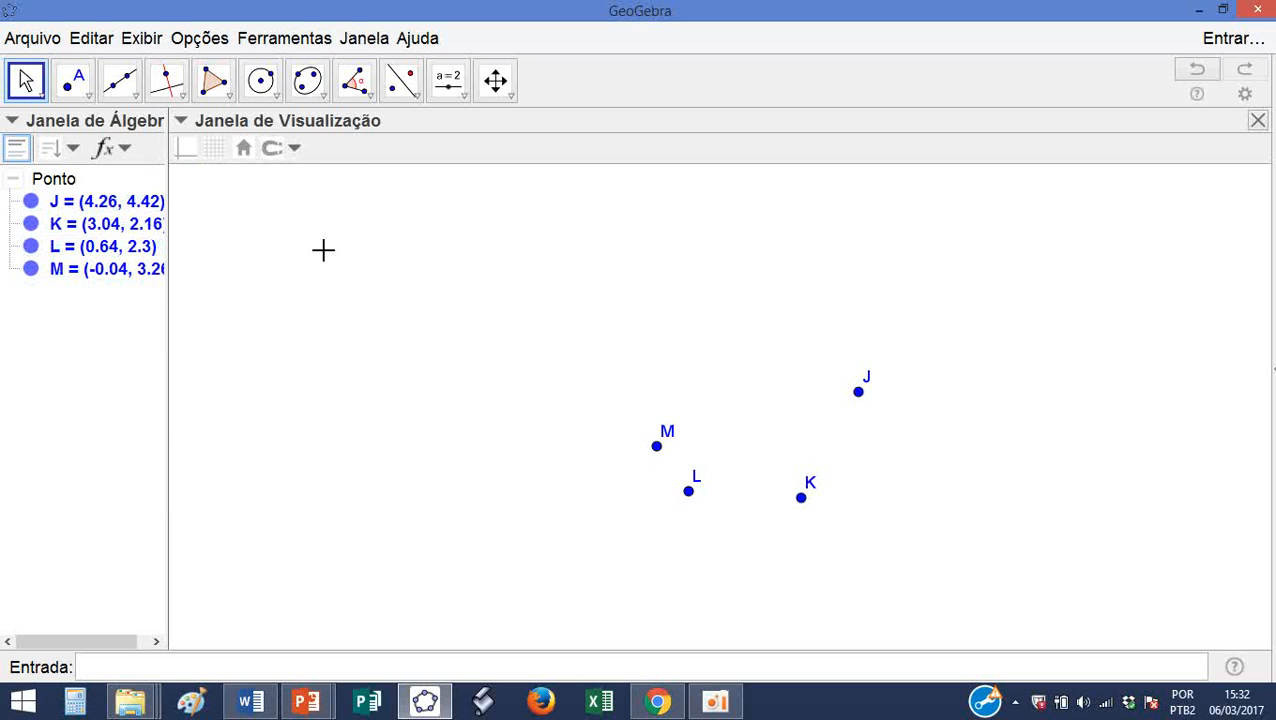
pyautogui.hotkey('ctrl', 'a')
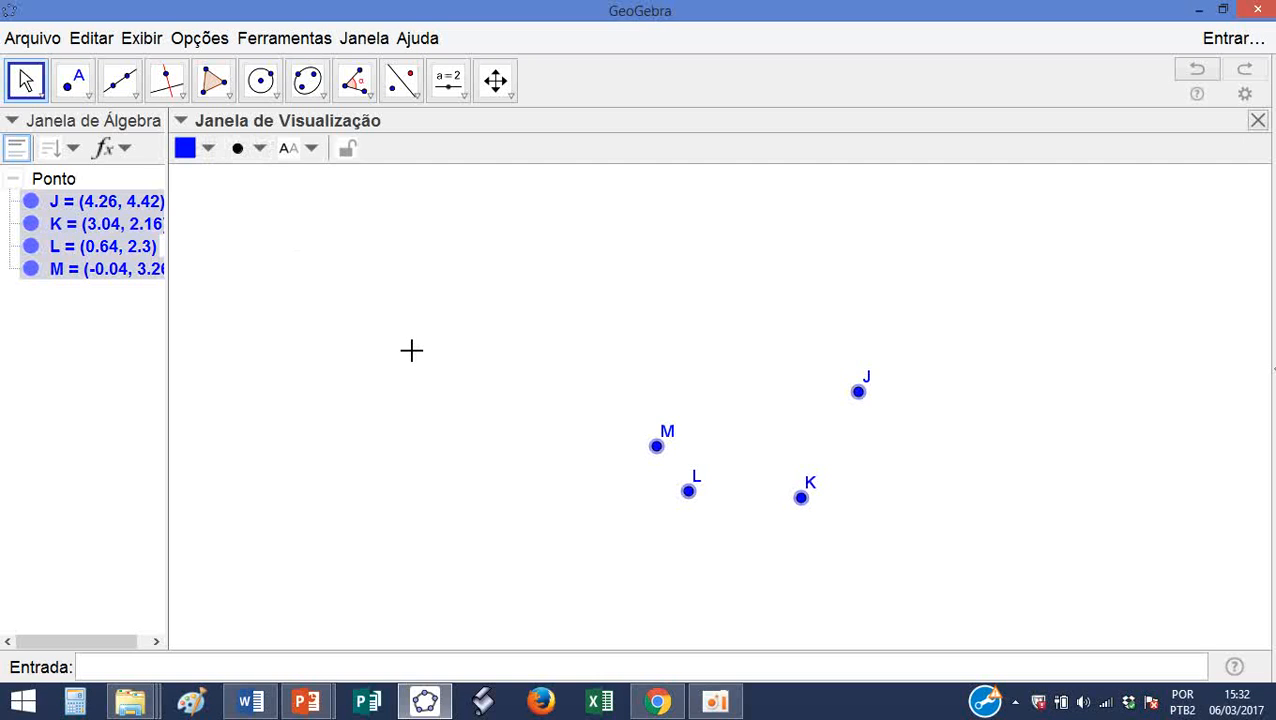
pyautogui.press('Delete')
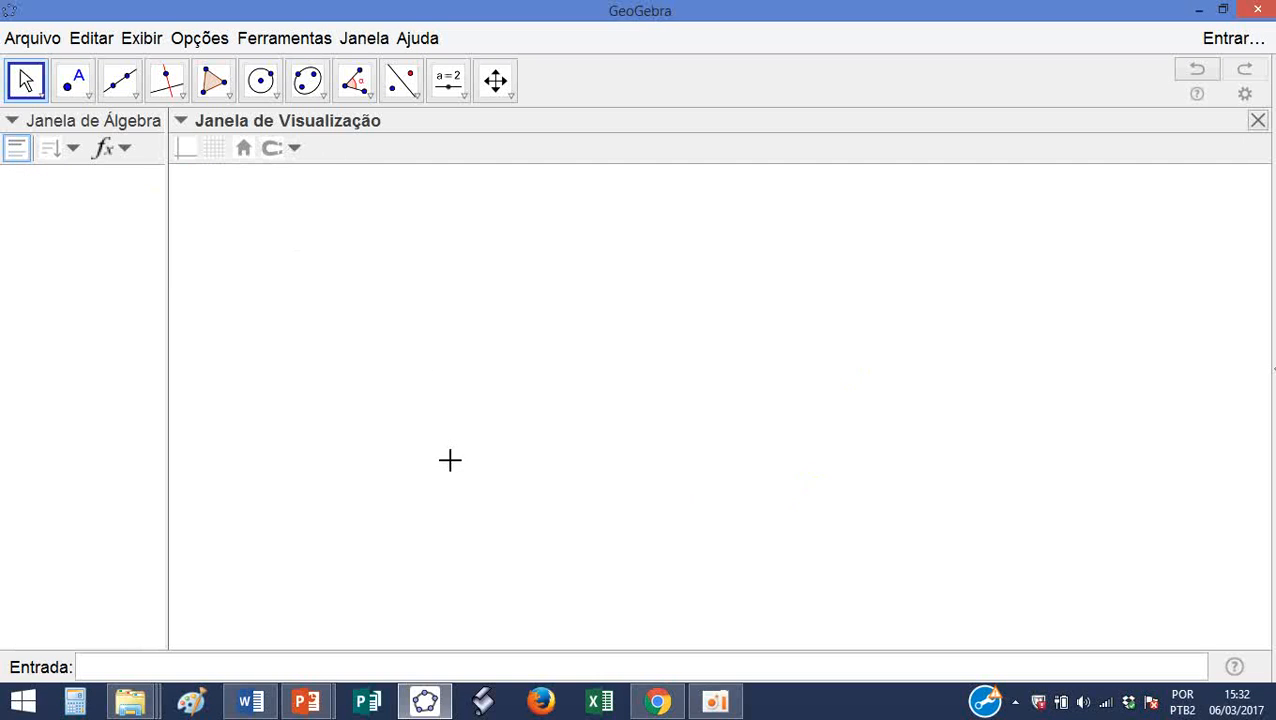
# - Place two free points at about (-4.4, 1.2) and (2.1, 5.2) with the Ponto tool
pyautogui.click(88, 96)
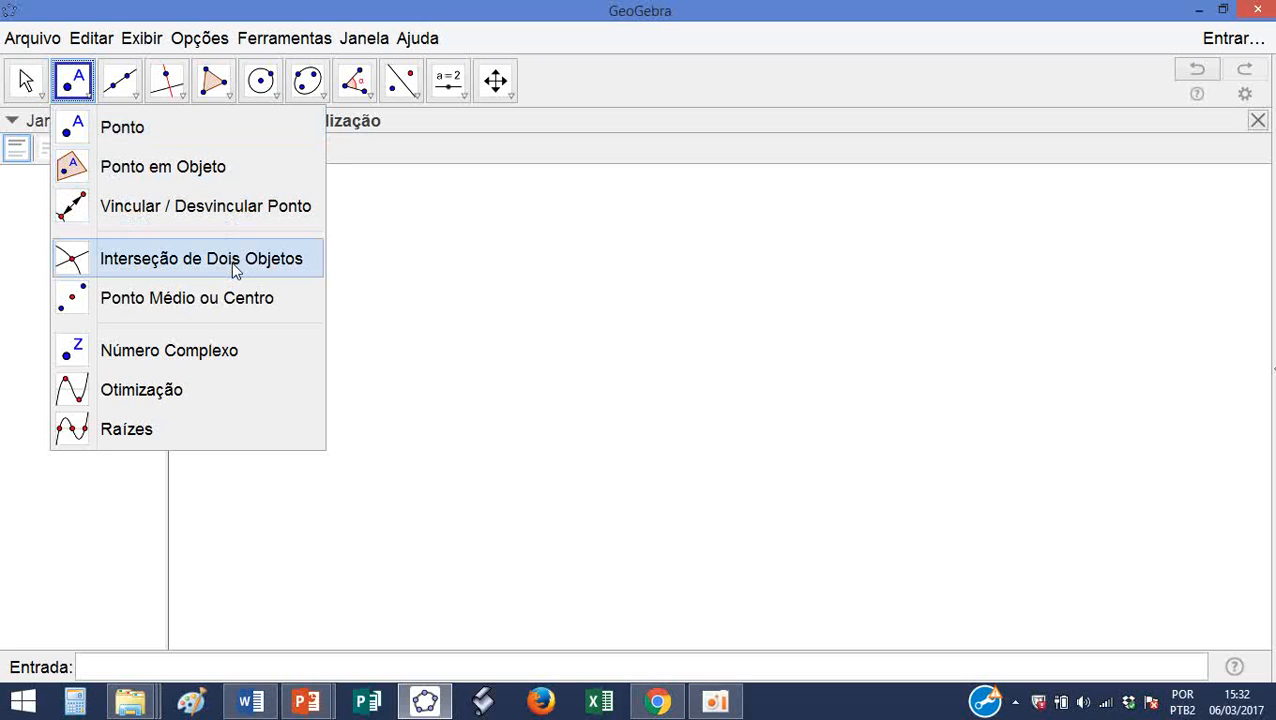
pyautogui.click(125, 137)
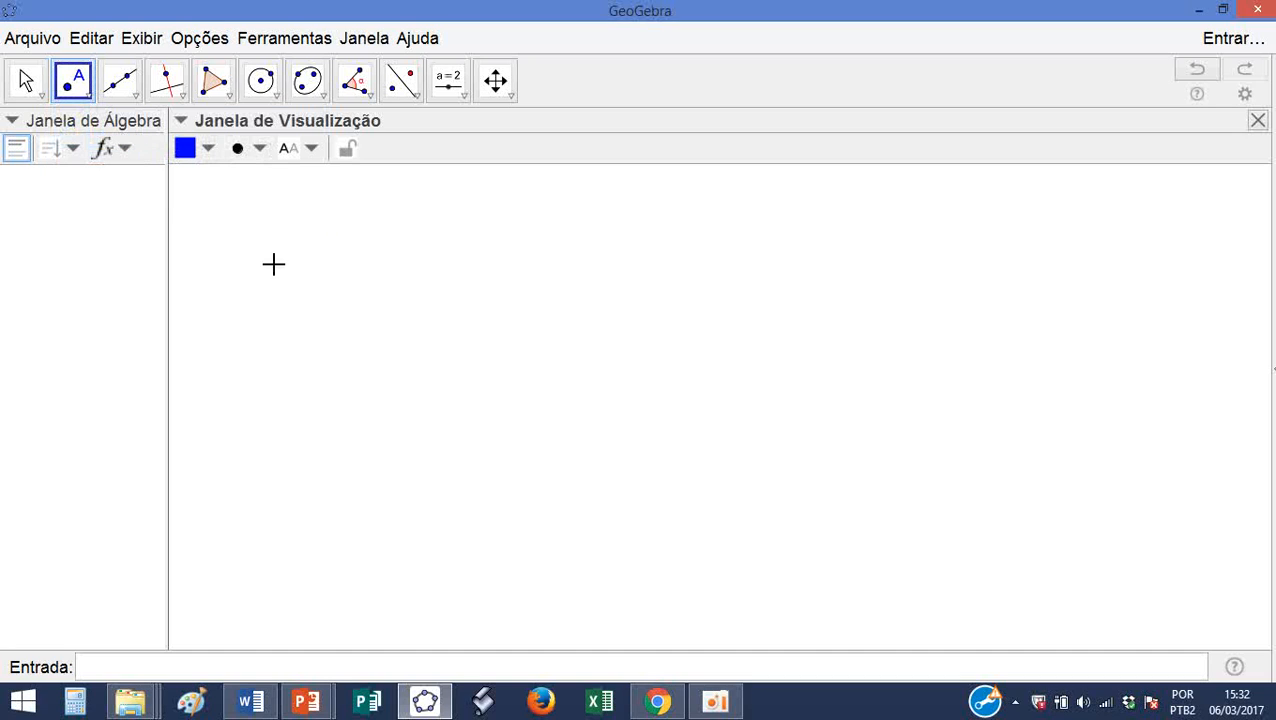
pyautogui.click(450, 543)
pyautogui.click(755, 355)
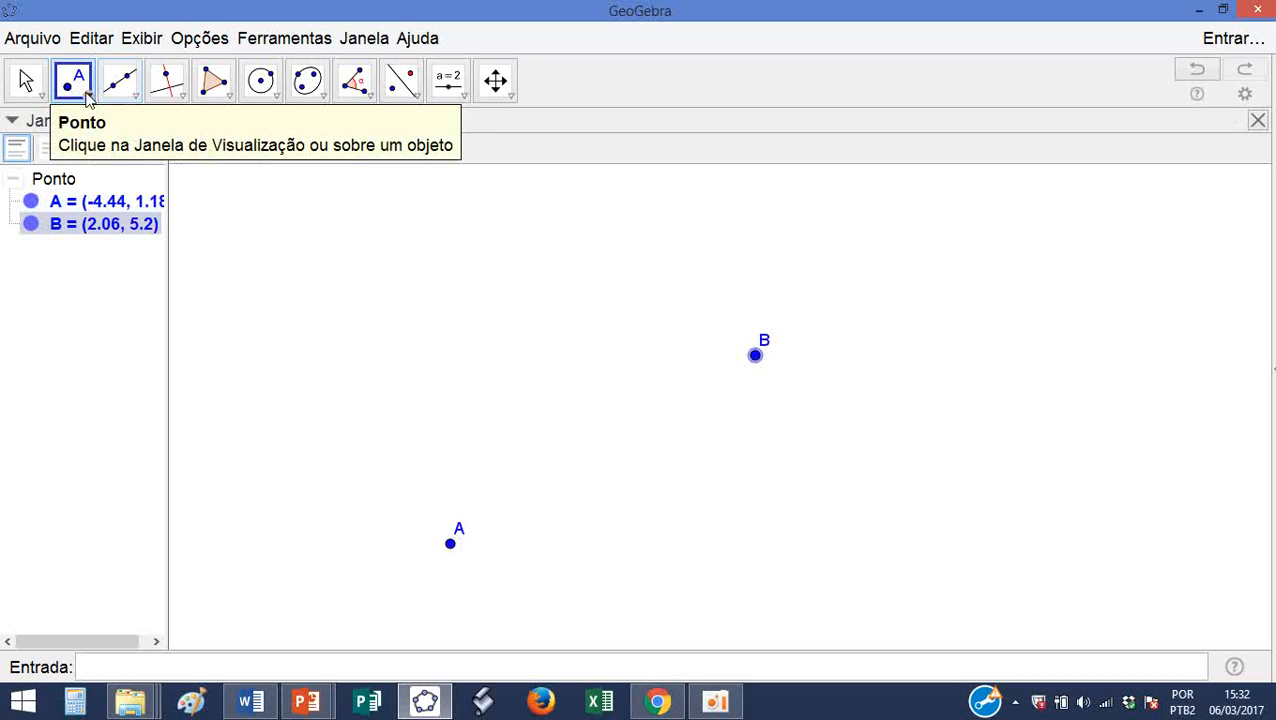
# - Try the Vincular / Desvincular Ponto tool on free point A
pyautogui.click(91, 95)
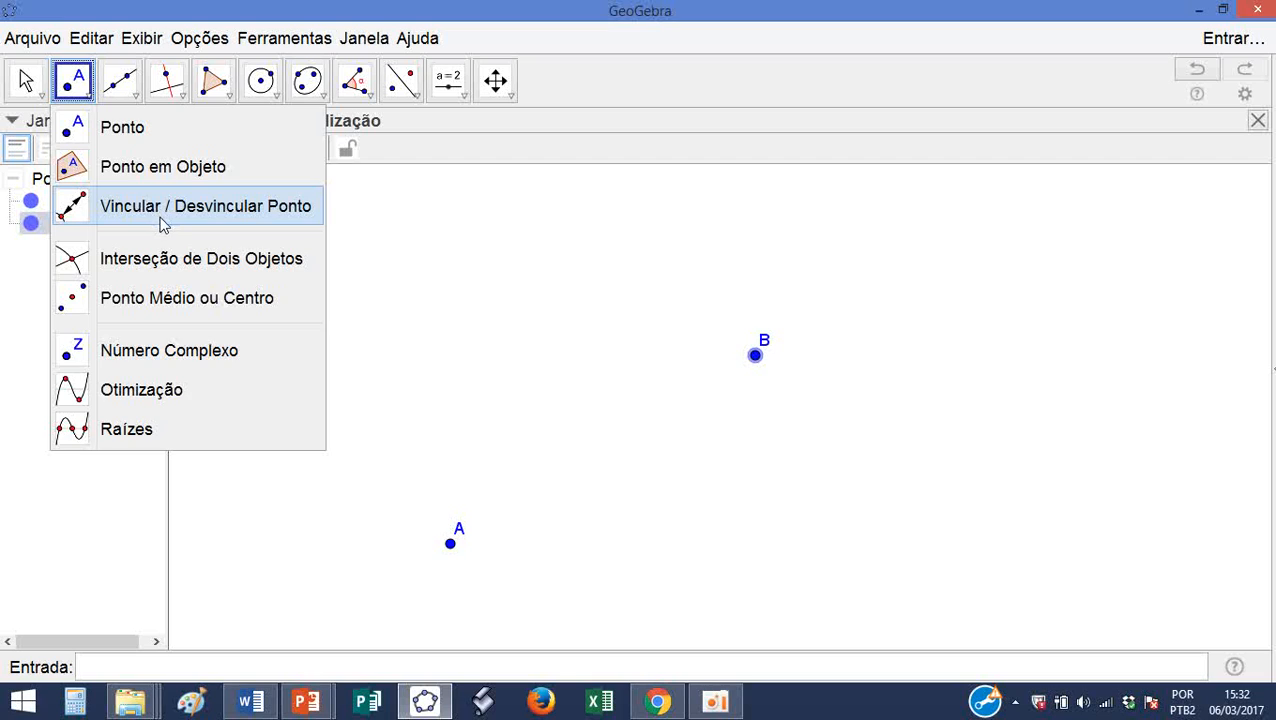
pyautogui.click(163, 206)
pyautogui.click(452, 545)
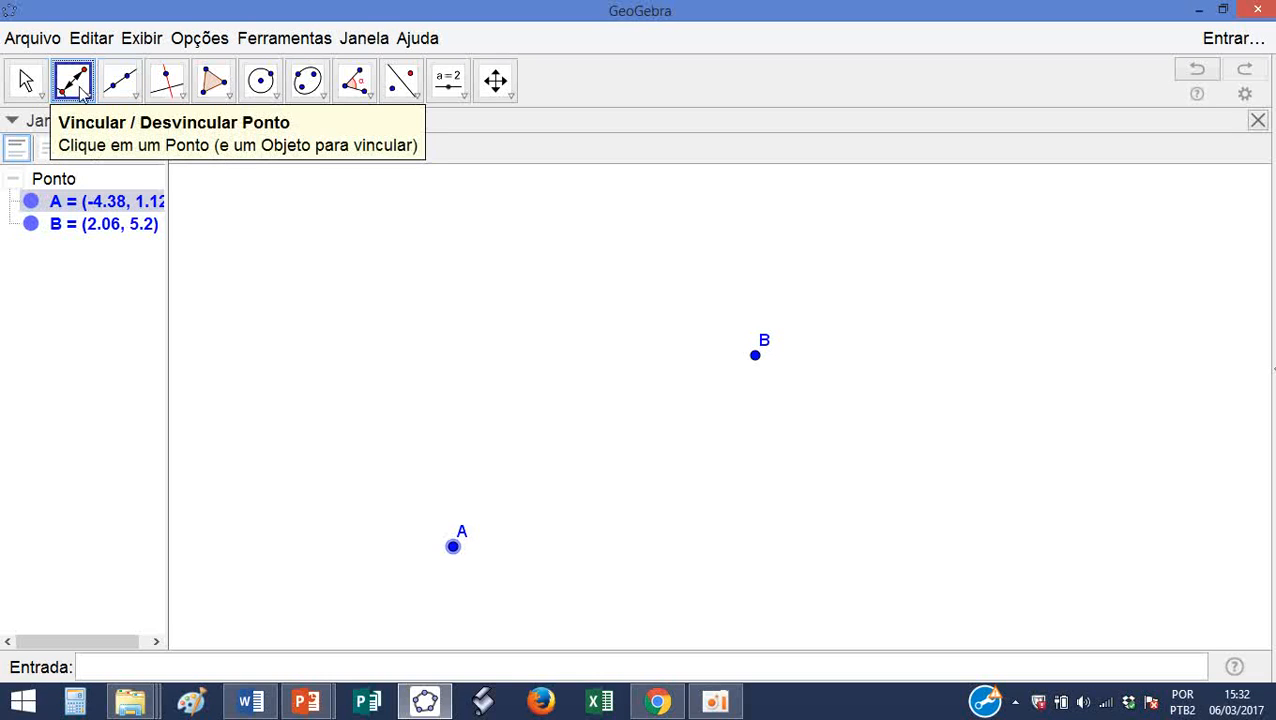
# - Construct the midpoint of points A and B with Ponto Médio ou Centro, and hide the axes
pyautogui.click(86, 101)
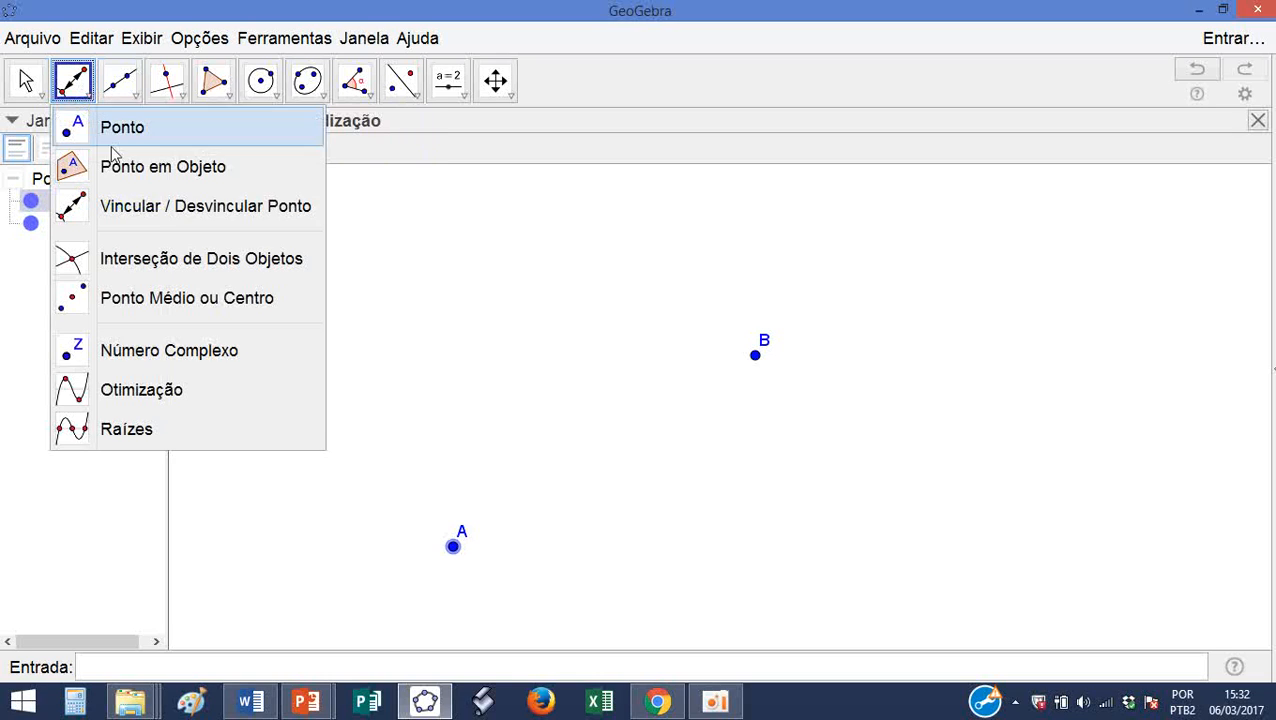
pyautogui.click(178, 300)
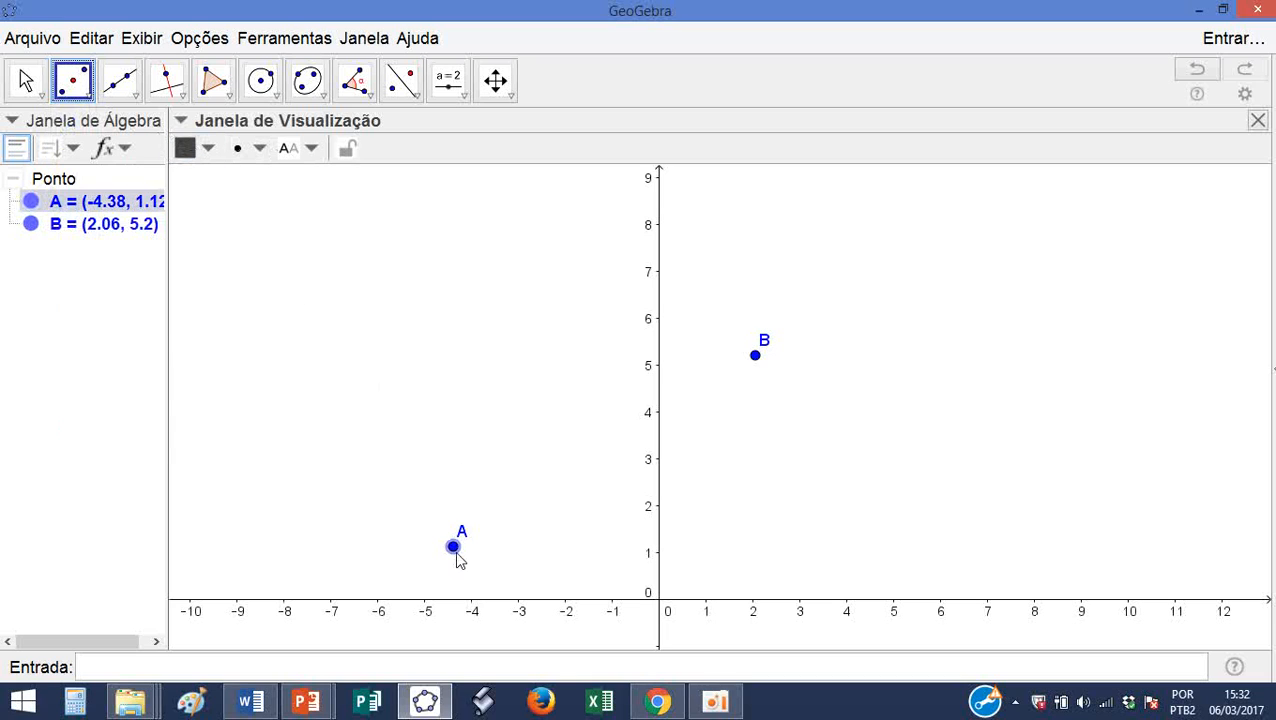
pyautogui.click(454, 548)
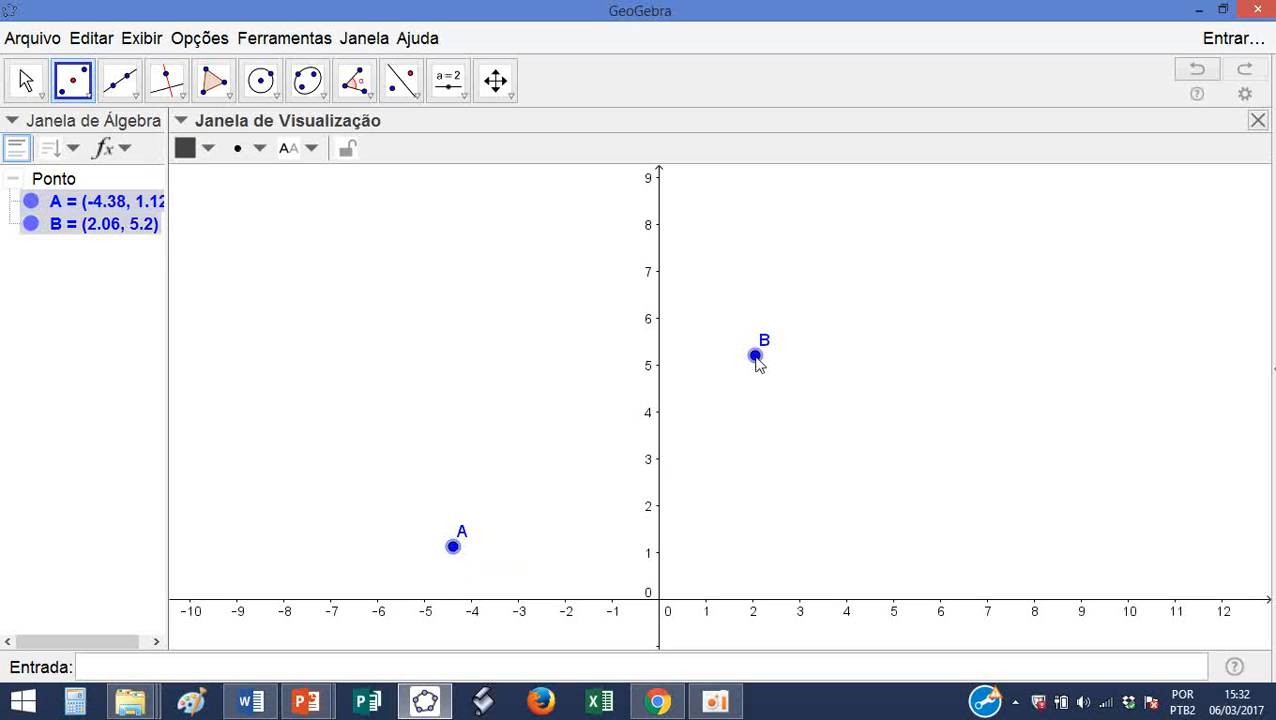
pyautogui.click(756, 357)
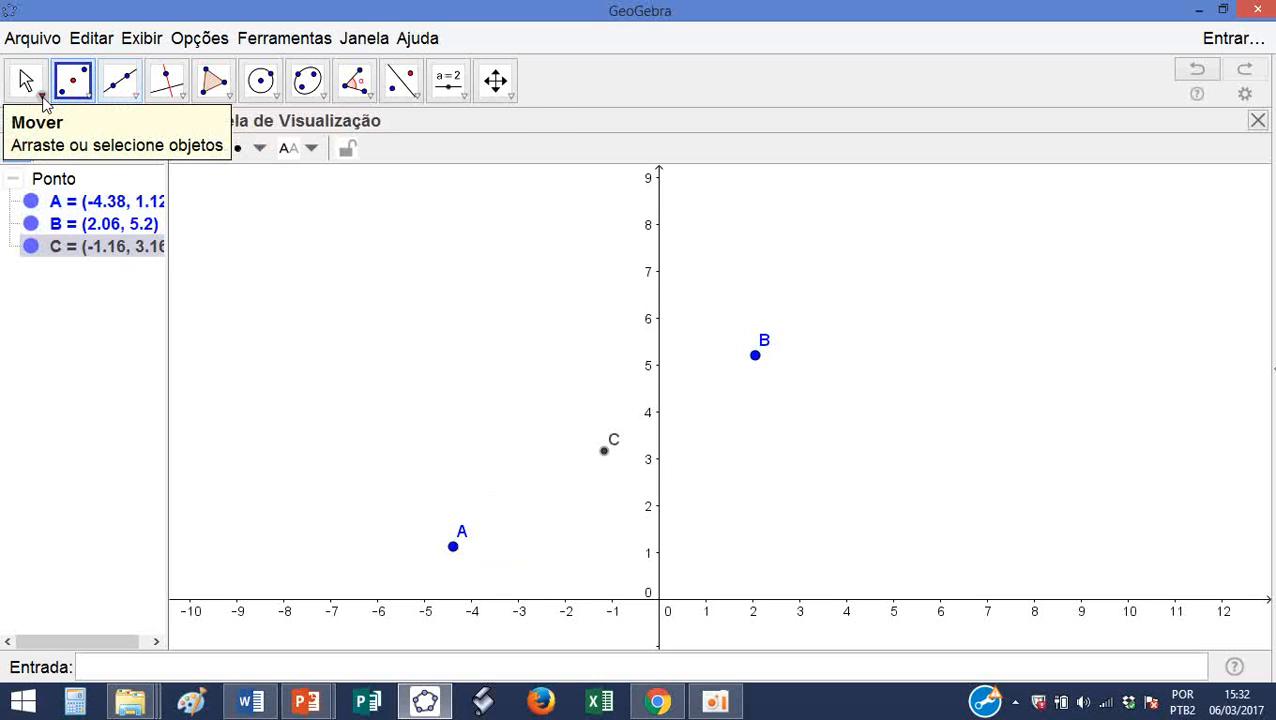
pyautogui.click(40, 96)
pyautogui.click(186, 148)
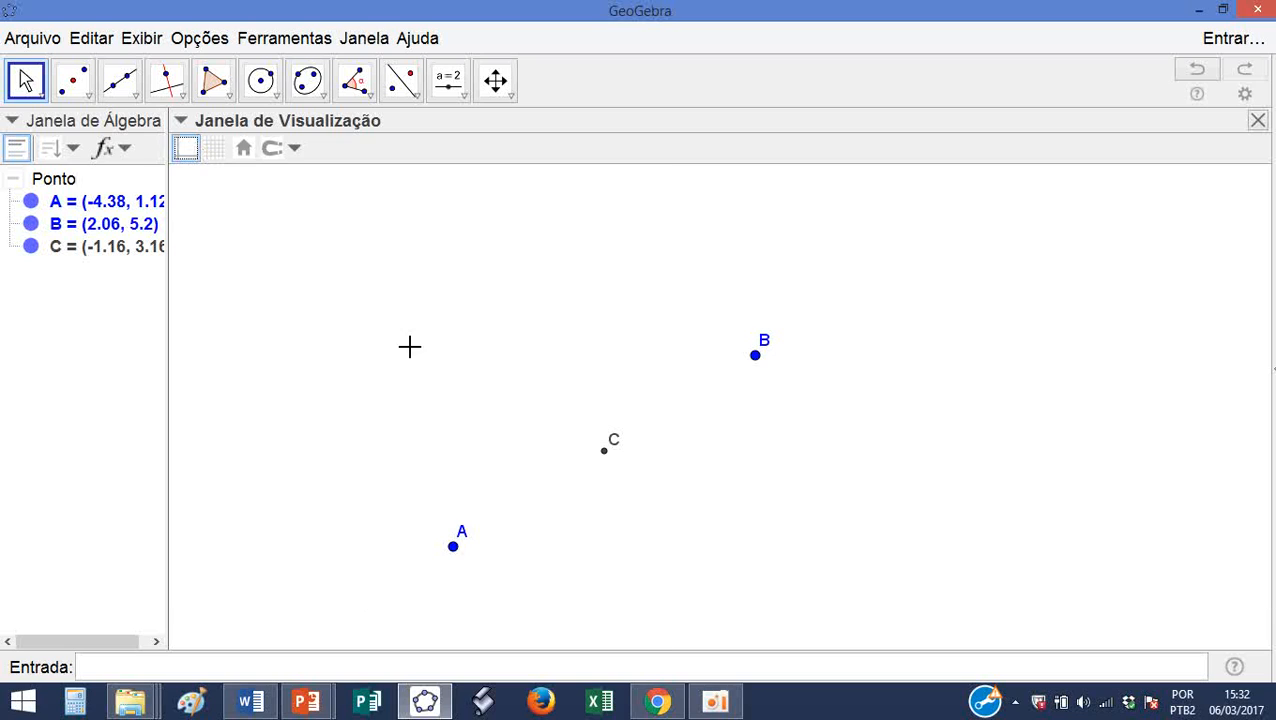
# - Move point A to about (-7.1, 5.3) and B to about (1.7, 5.7), and try to move midpoint C directly
pyautogui.click(454, 548)
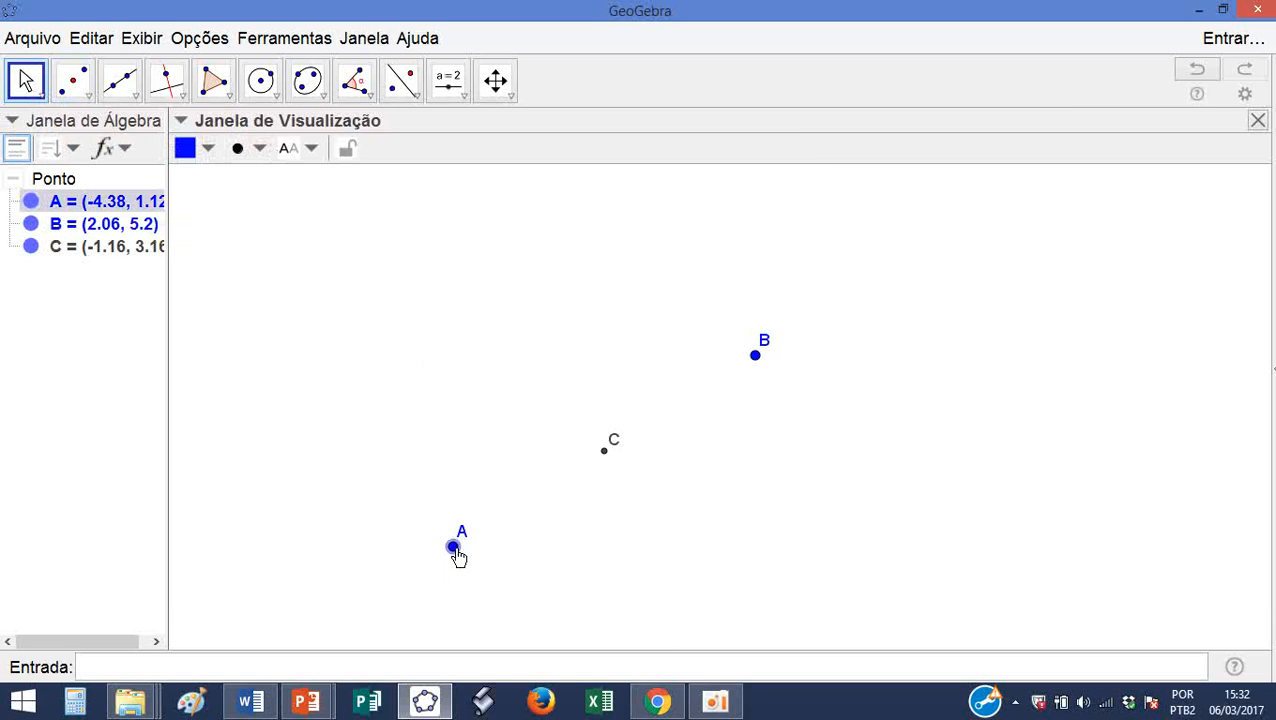
pyautogui.moveTo(455, 552); pyautogui.dragTo(330, 357)
pyautogui.moveTo(760, 365); pyautogui.dragTo(740, 342)
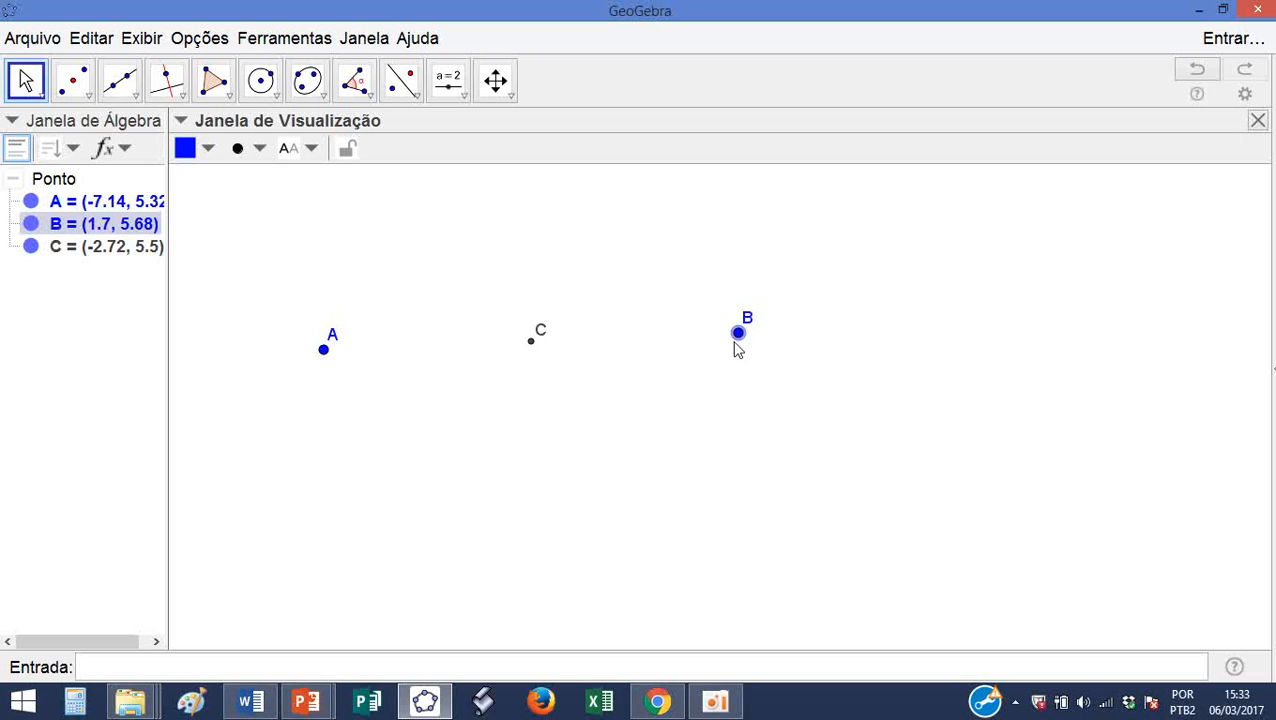
pyautogui.moveTo(532, 344)
pyautogui.mouseDown()
pyautogui.moveTo(534, 360)
pyautogui.moveTo(536, 335)
pyautogui.moveTo(531, 350)
pyautogui.mouseUp()
pyautogui.click(533, 343)
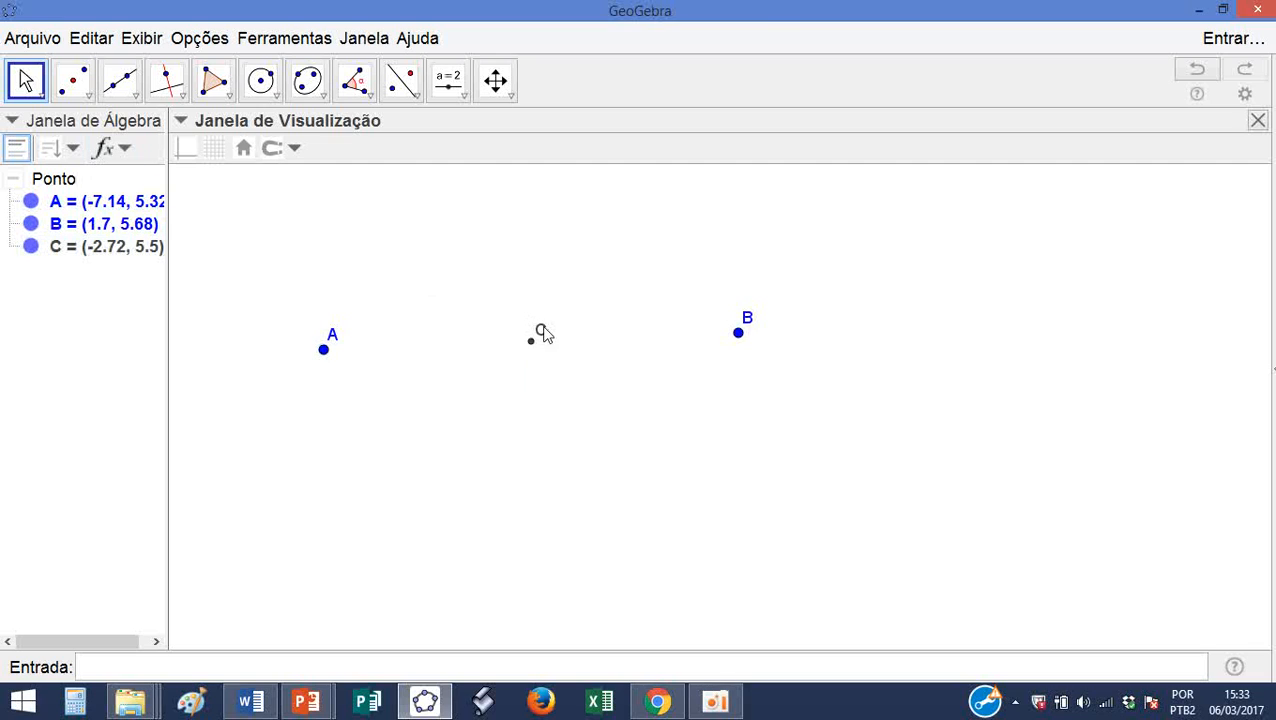
# - Place midpoint C's label directly above the point and move point A to about (-5.2, 5.2)
pyautogui.moveTo(542, 331); pyautogui.dragTo(533, 328)
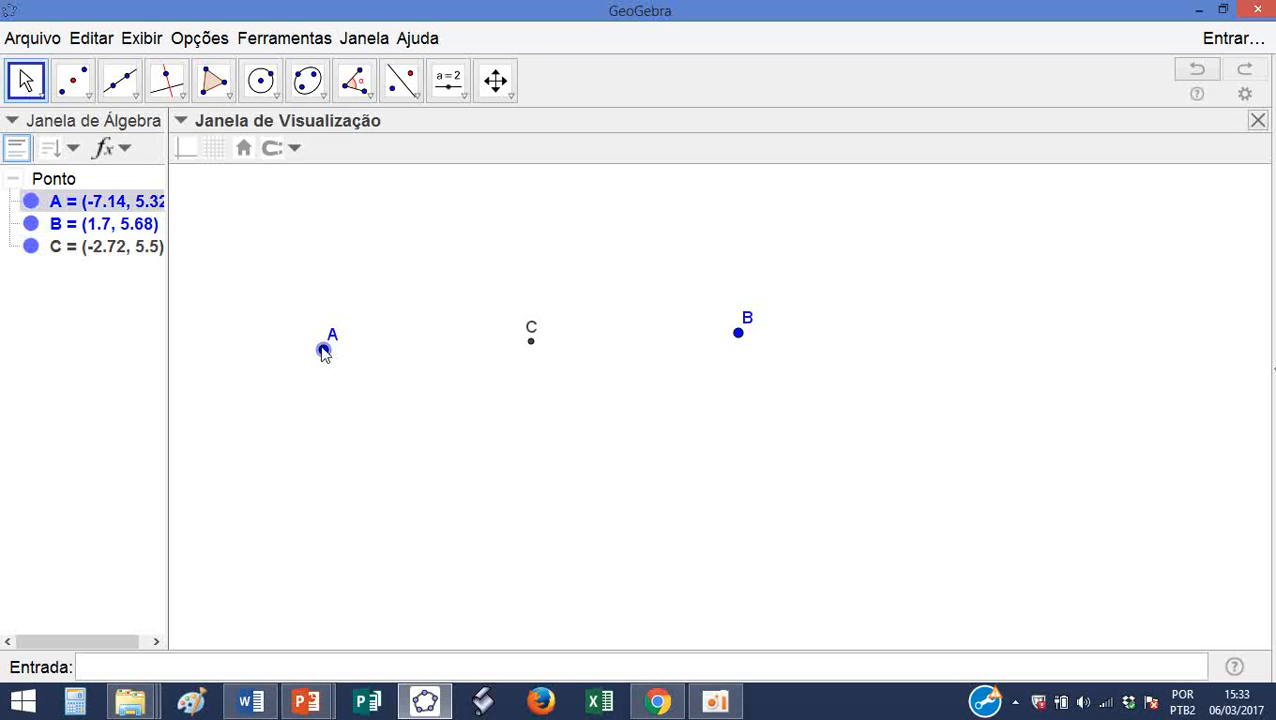
pyautogui.moveTo(323, 350); pyautogui.dragTo(417, 363)
# - Activate the Raízes and Otimização tools in turn to examine what each one expects as input
pyautogui.click(89, 95)
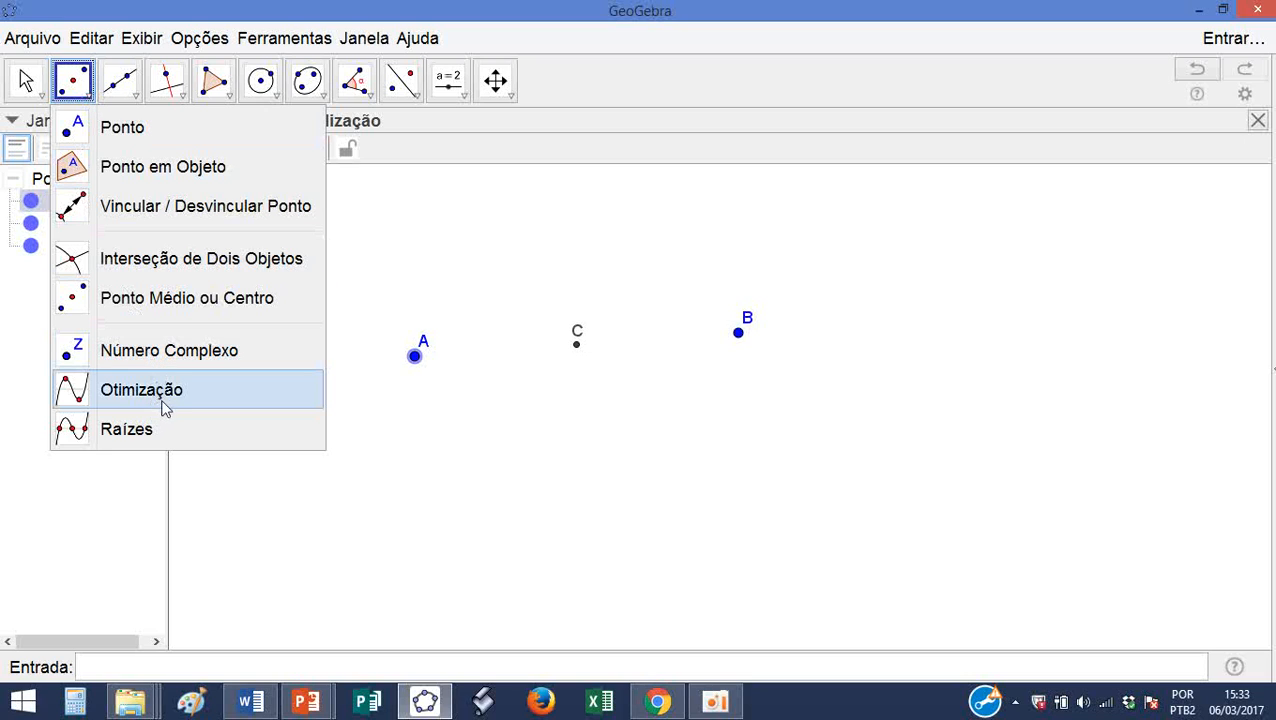
pyautogui.click(157, 431)
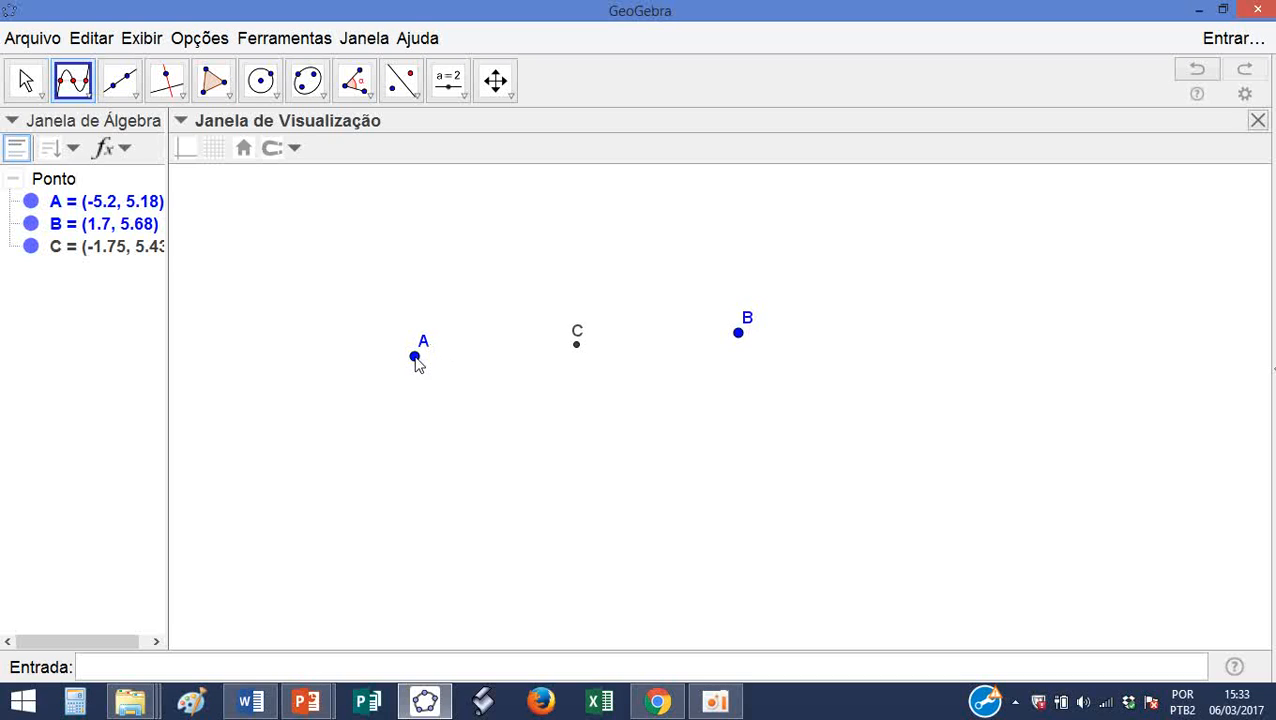
pyautogui.click(88, 96)
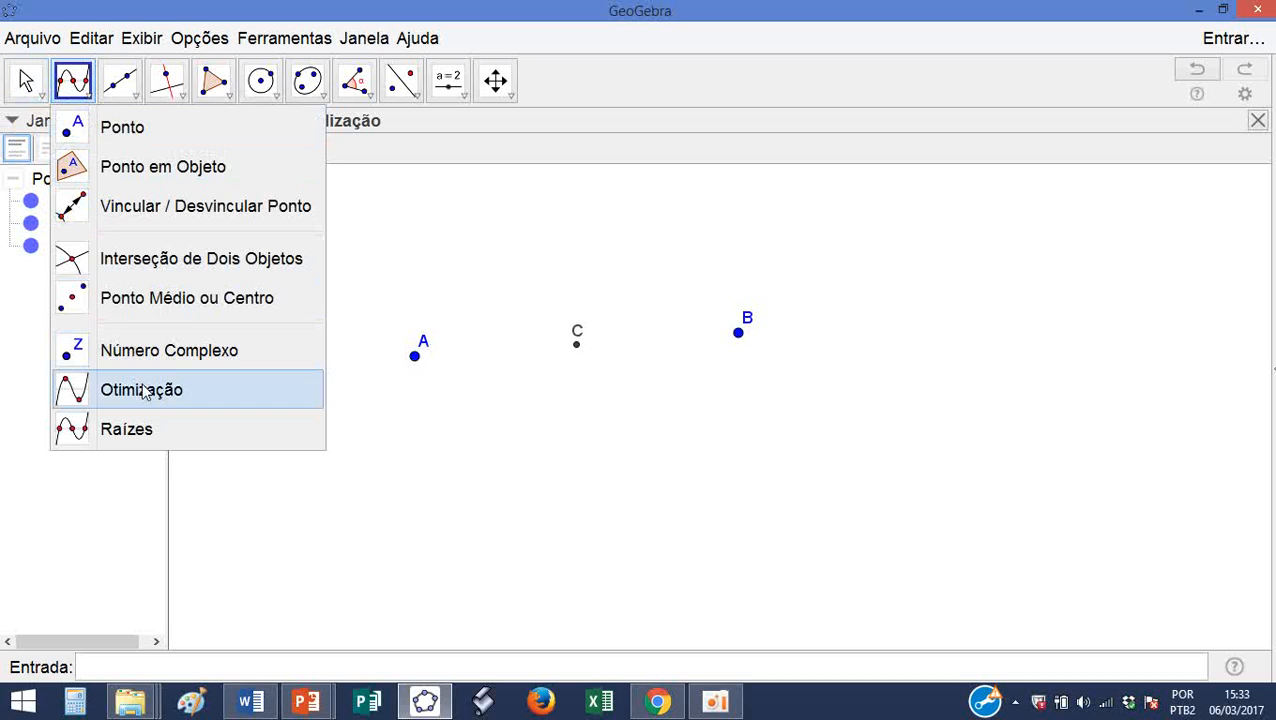
pyautogui.click(143, 391)
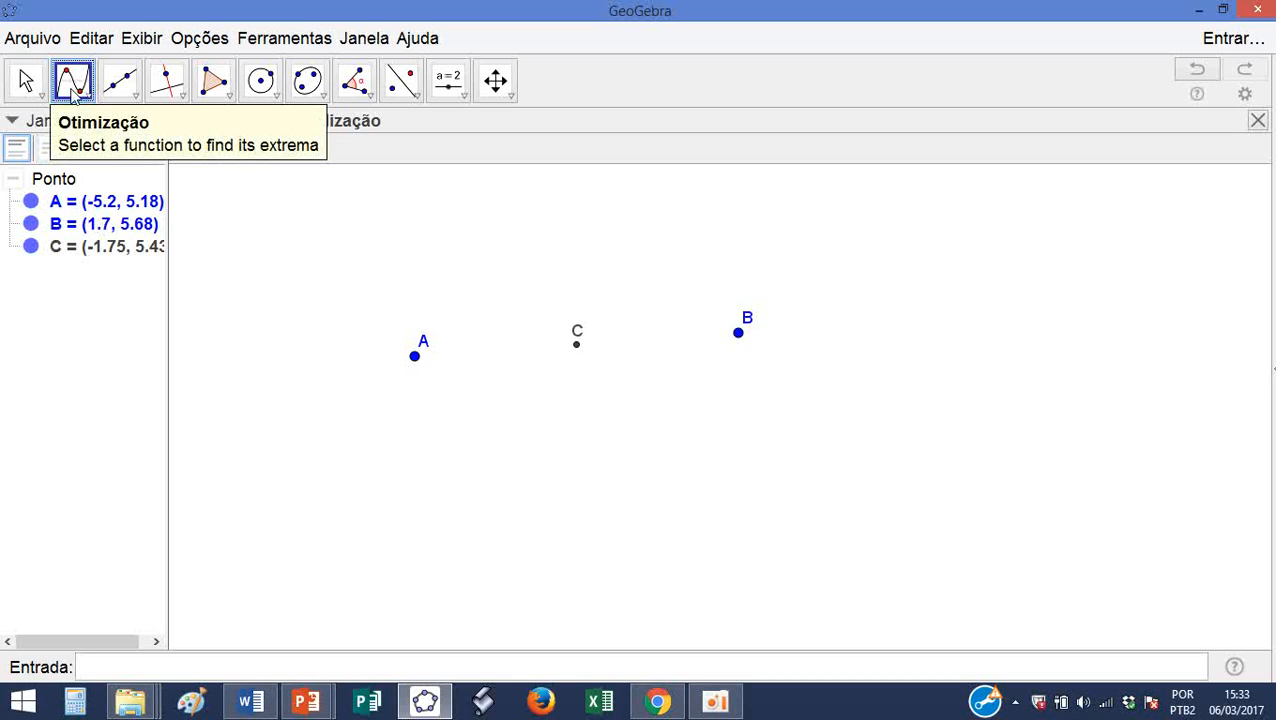
# - Place a complex number above point A, at about -5.2 + 6.8i, with the Número Complexo tool
pyautogui.click(86, 104)
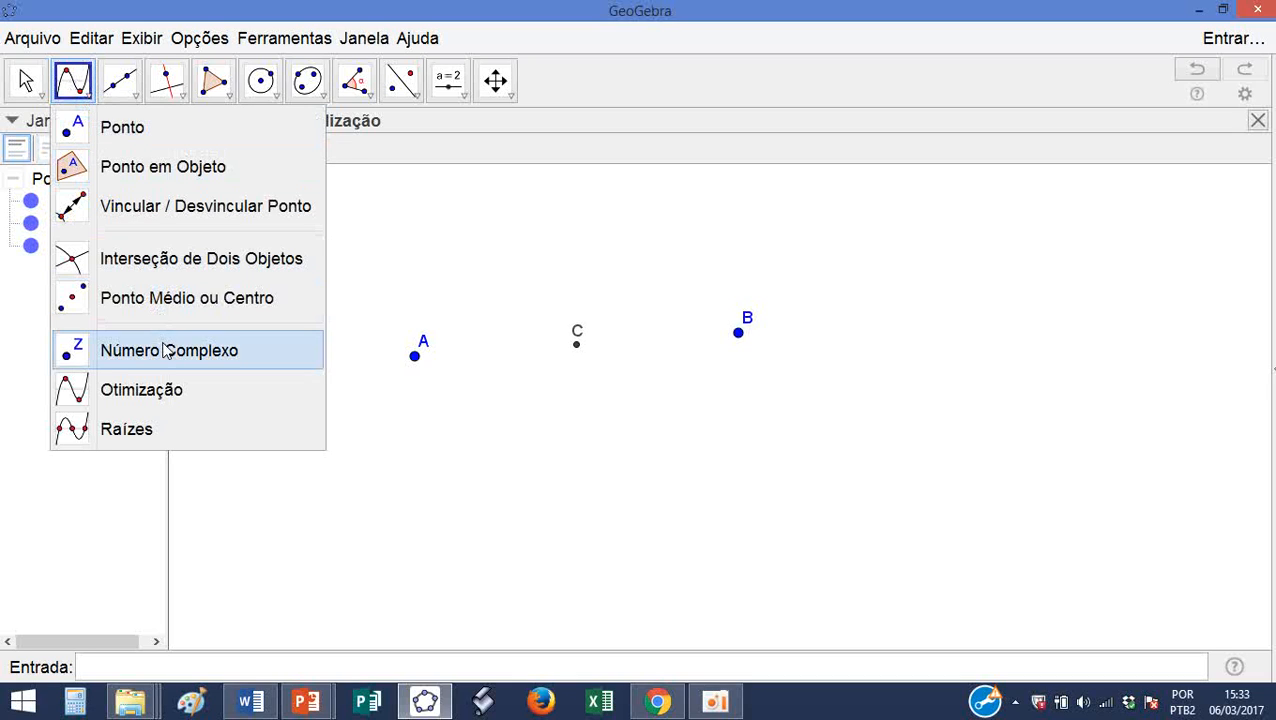
pyautogui.click(166, 350)
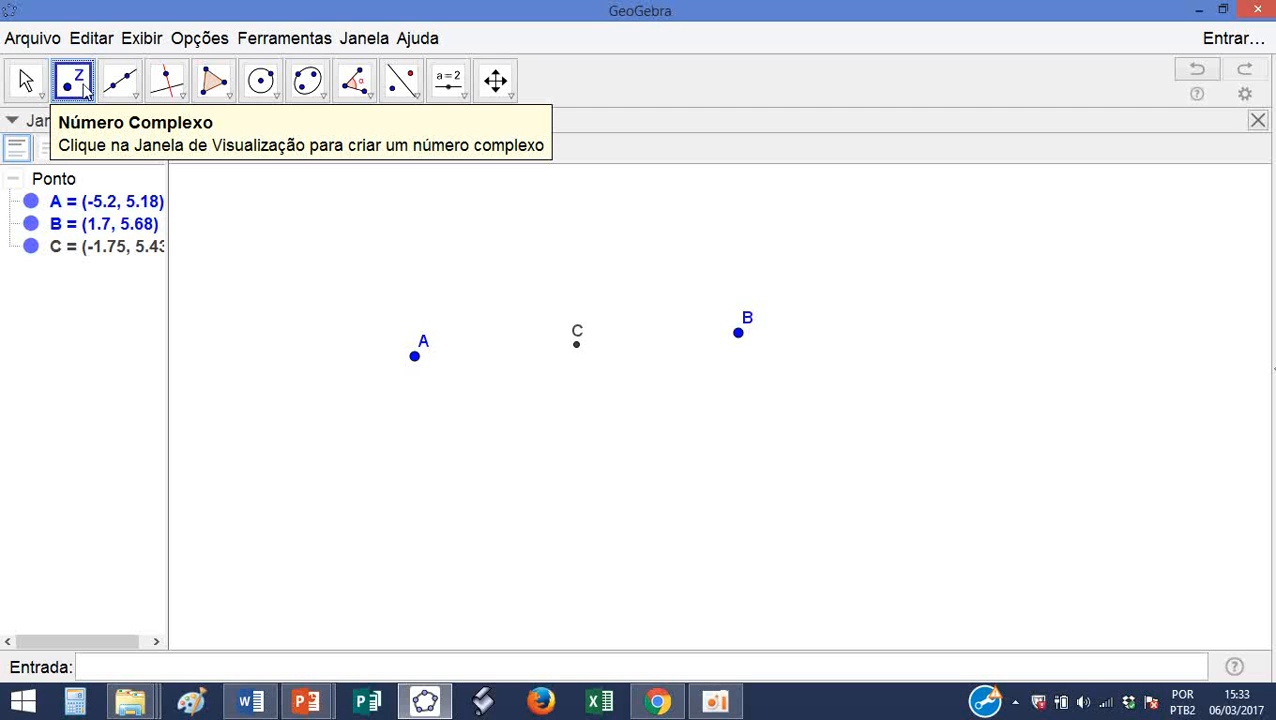
pyautogui.click(414, 281)
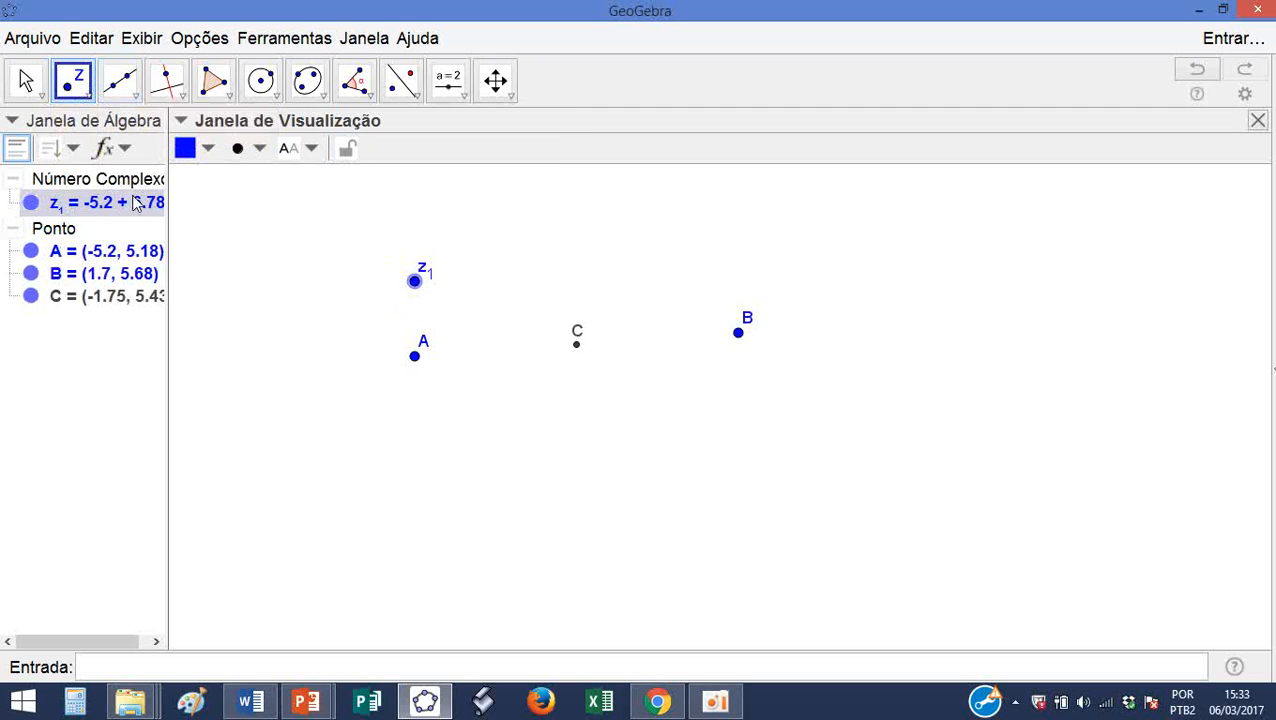
# - Show the axes in the graphics view and delete all the objects together
pyautogui.click(24, 82)
pyautogui.click(215, 148)
pyautogui.click(187, 149)
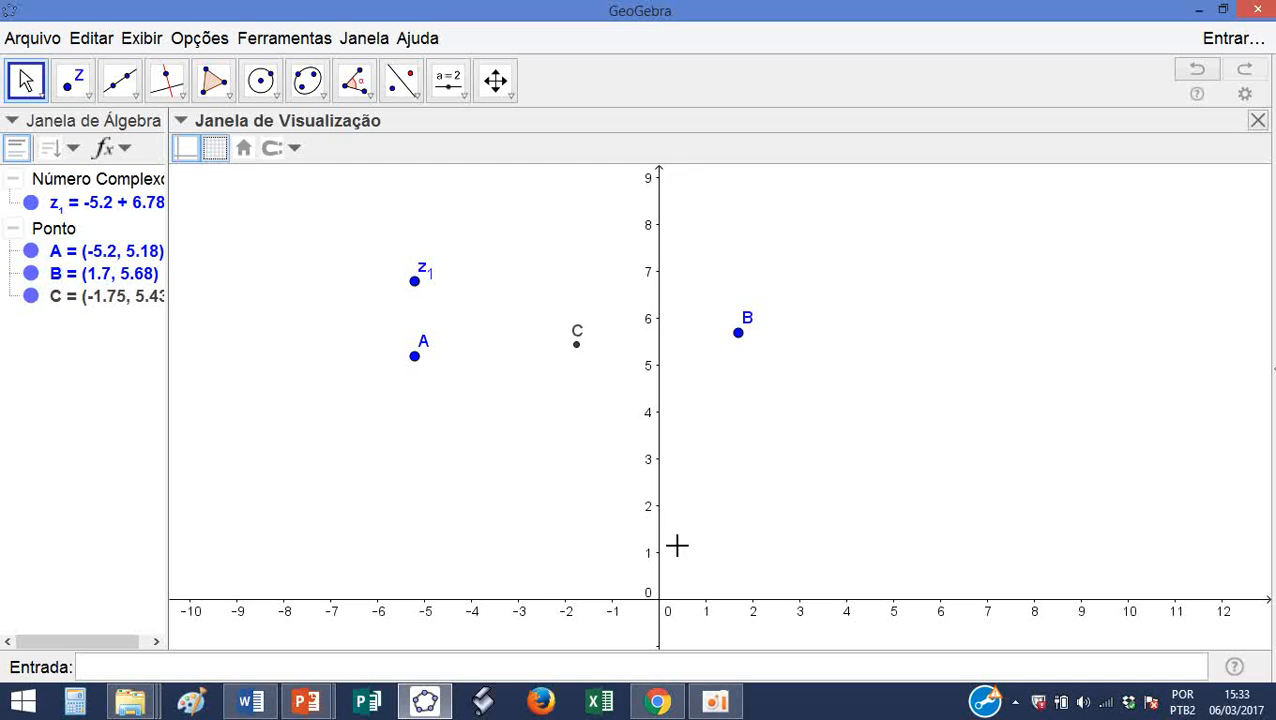
pyautogui.moveTo(675, 541); pyautogui.dragTo(664, 498)
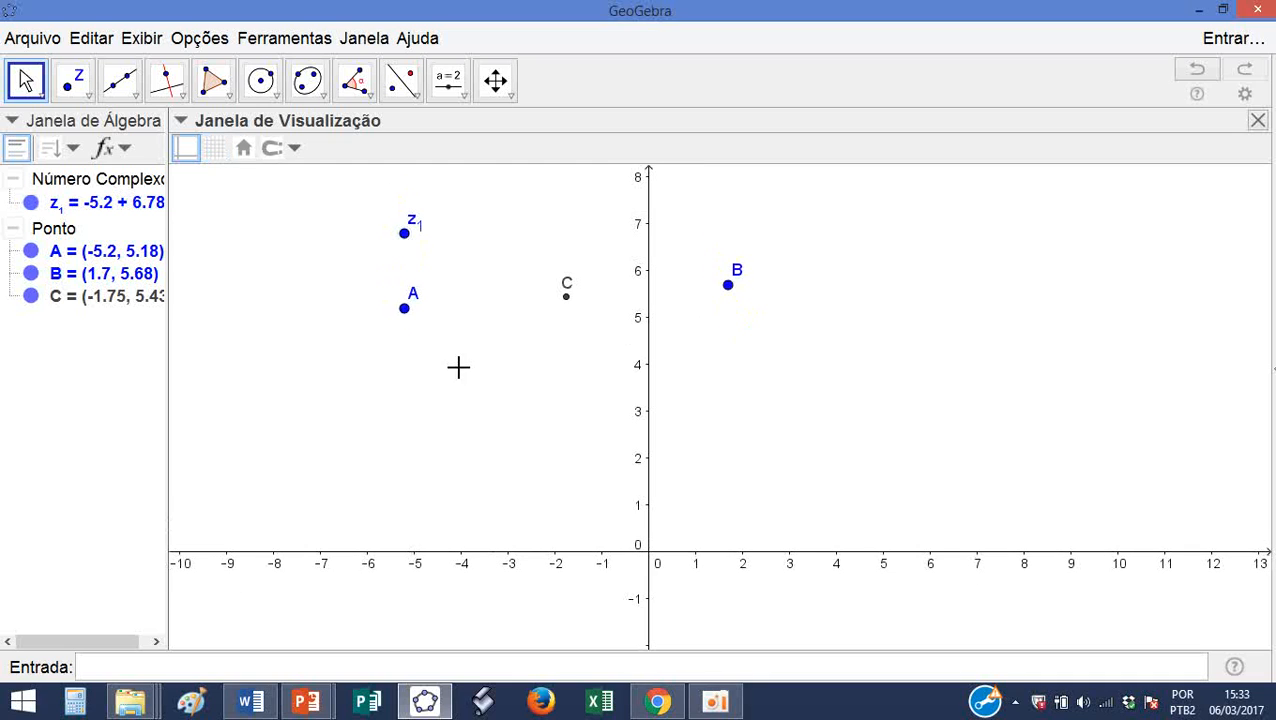
pyautogui.hotkey('ctrl', 'a')
pyautogui.press('Delete')
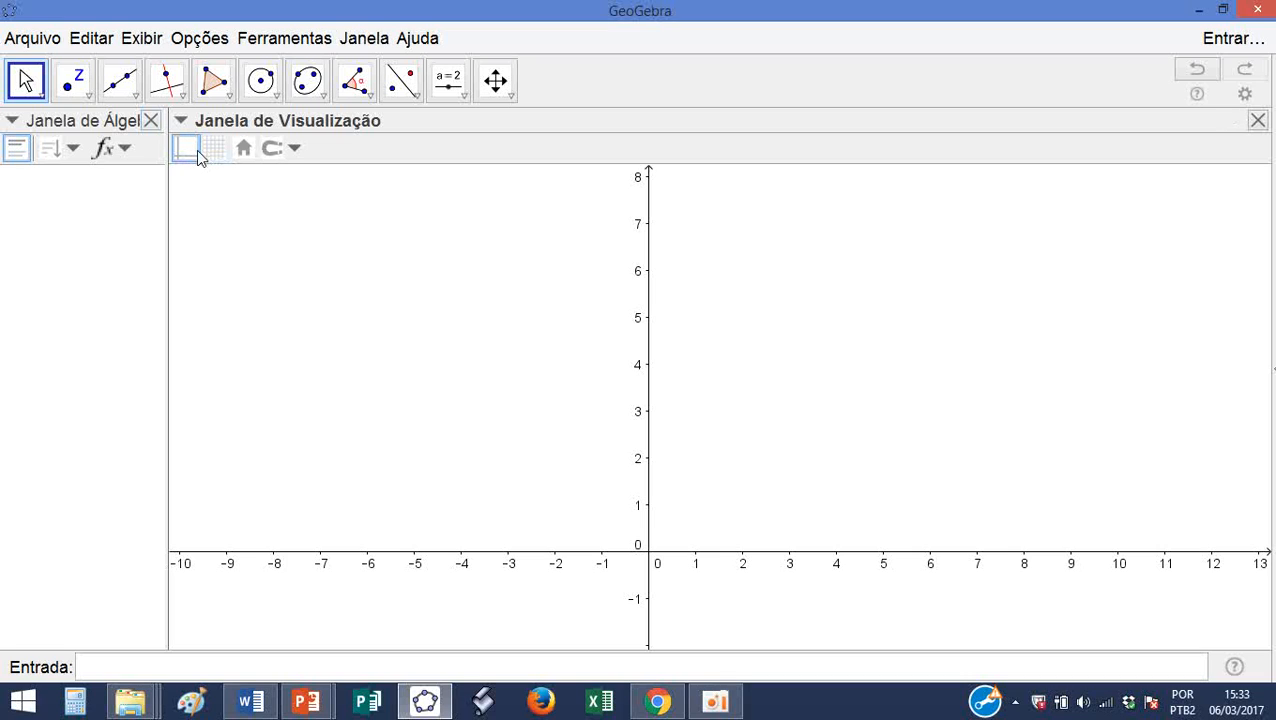
# - Place a free point at about (-4.2, 4.6) with the Ponto tool, and select and delete it
pyautogui.click(80, 88)
pyautogui.click(90, 98)
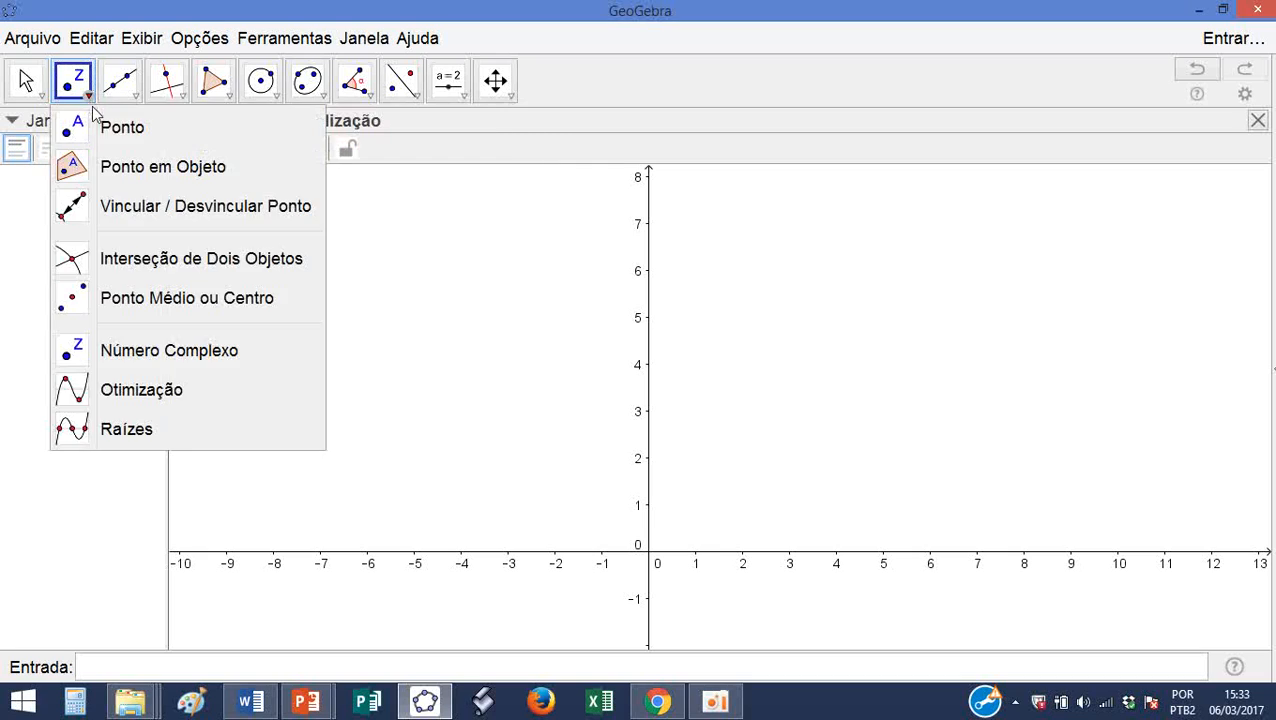
pyautogui.click(105, 125)
pyautogui.click(453, 335)
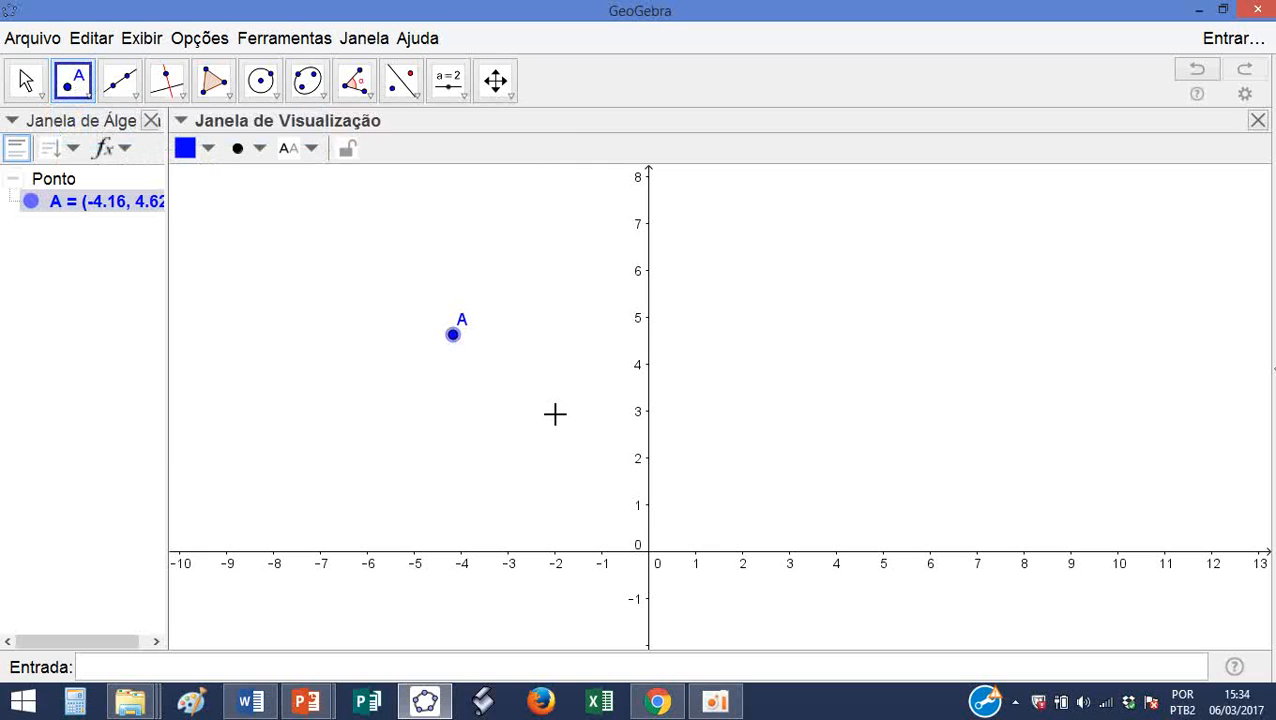
pyautogui.moveTo(546, 427); pyautogui.dragTo(377, 272)
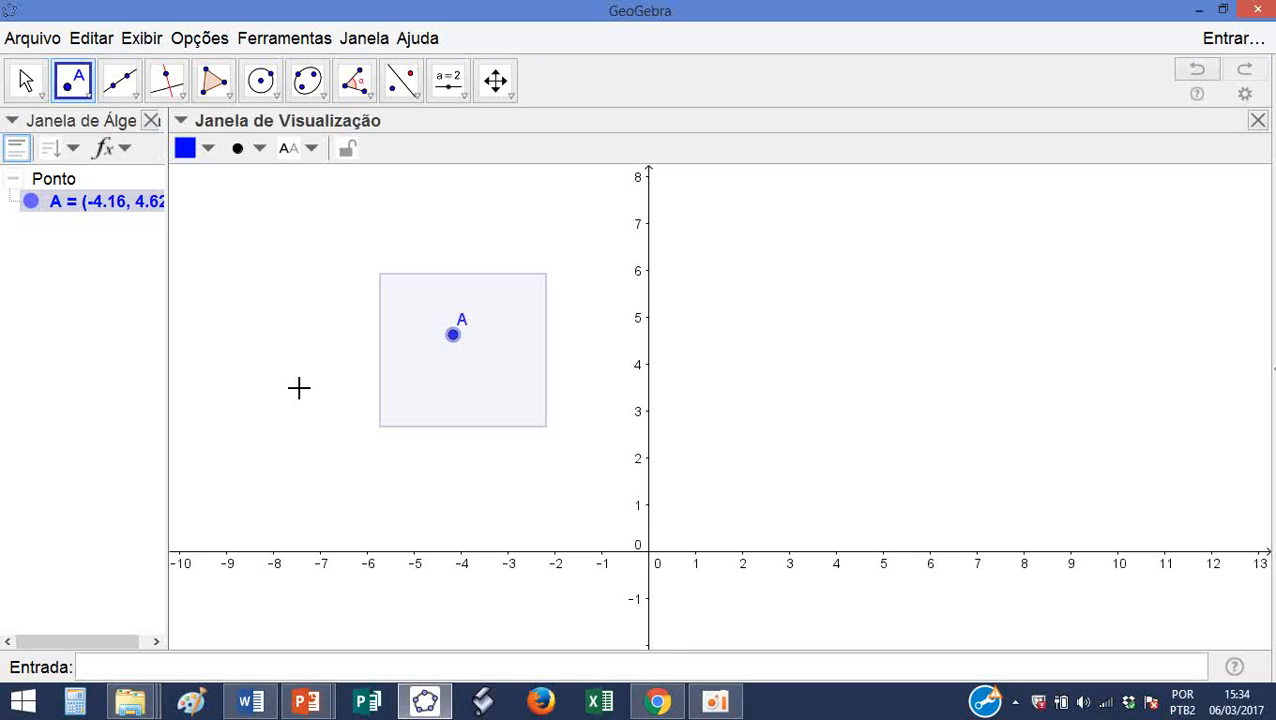
pyautogui.rightClick(455, 393)
pyautogui.click(578, 609)
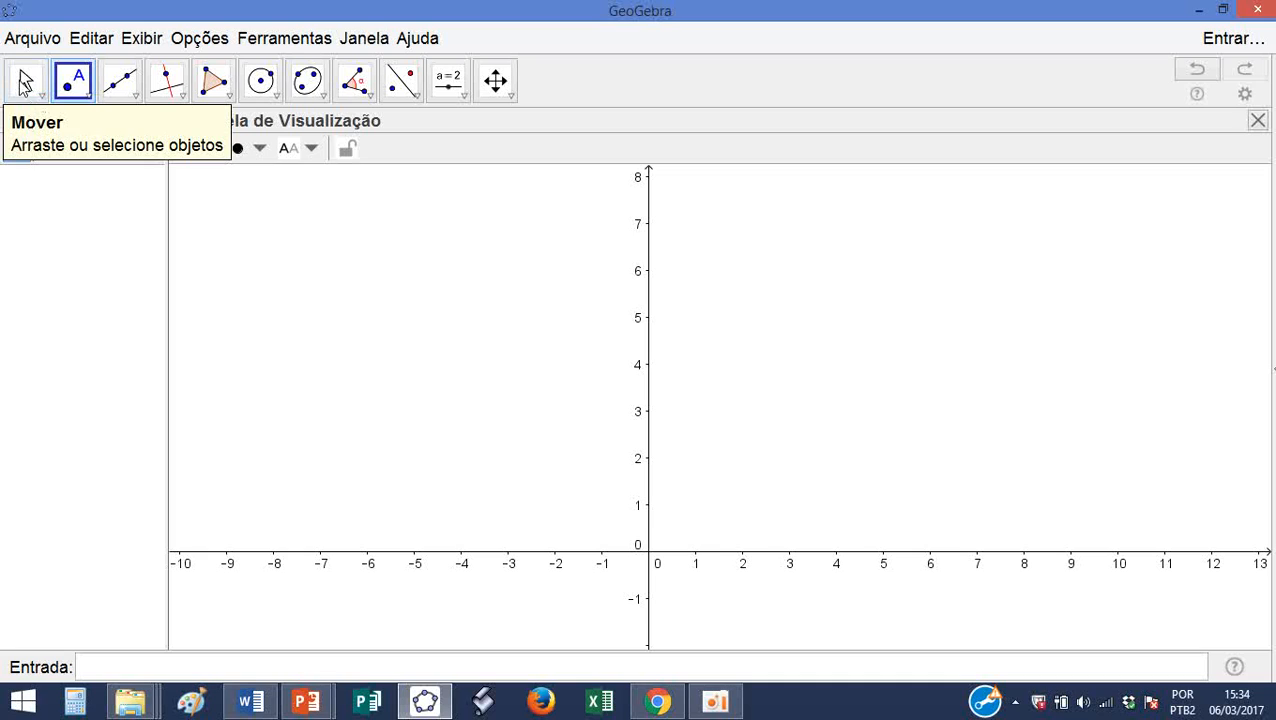
# - Turn the grid on and off again, and hide the axes to leave a blank view
pyautogui.click(26, 86)
pyautogui.click(220, 149)
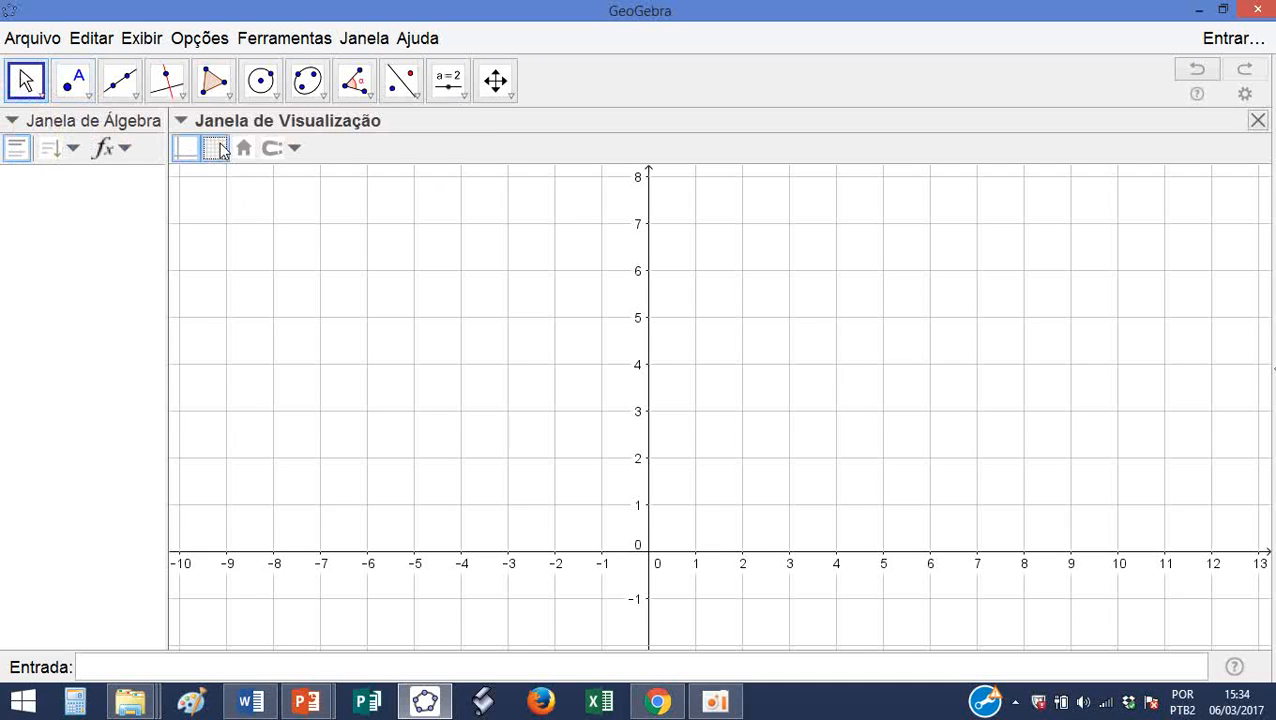
pyautogui.click(220, 149)
pyautogui.click(183, 148)
pyautogui.click(183, 148)
# - Draw a line with Reta through points at about (-7.4, 3.3) and (2.6, 4.4), and move its first point to about (-3.3, 3.1)
pyautogui.click(135, 97)
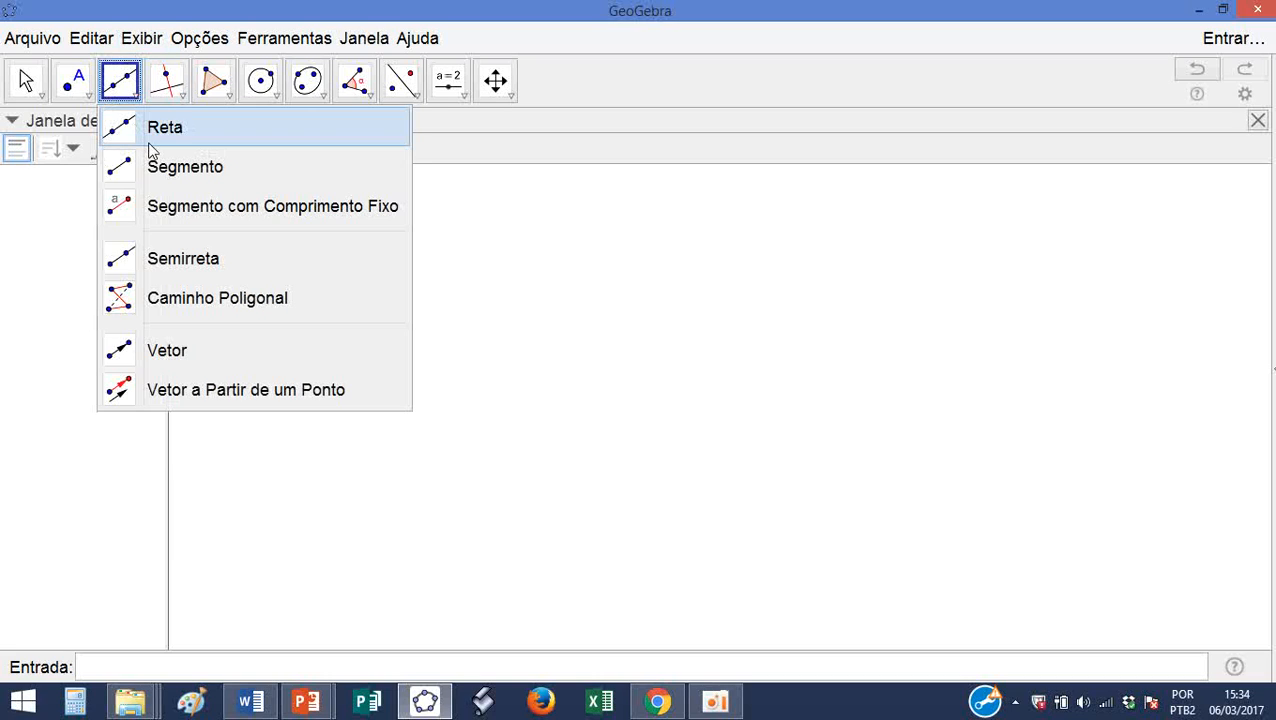
pyautogui.click(151, 146)
pyautogui.click(299, 395)
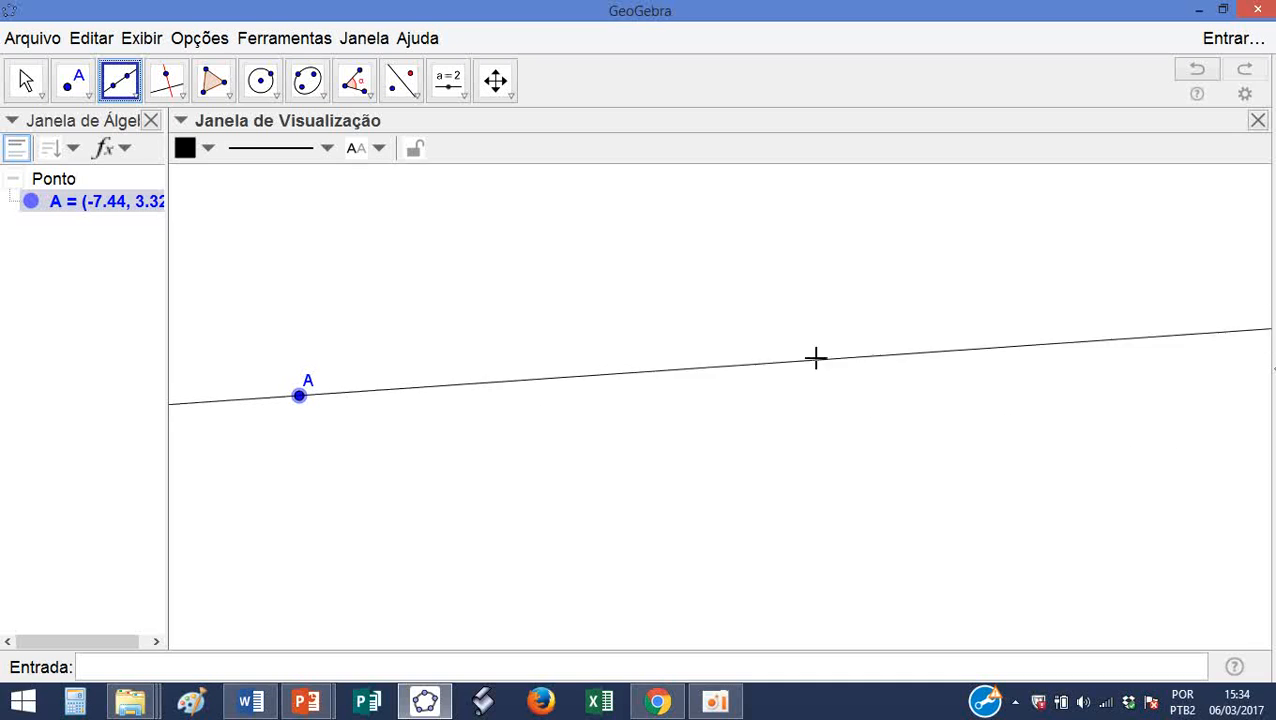
pyautogui.click(768, 343)
pyautogui.click(26, 80)
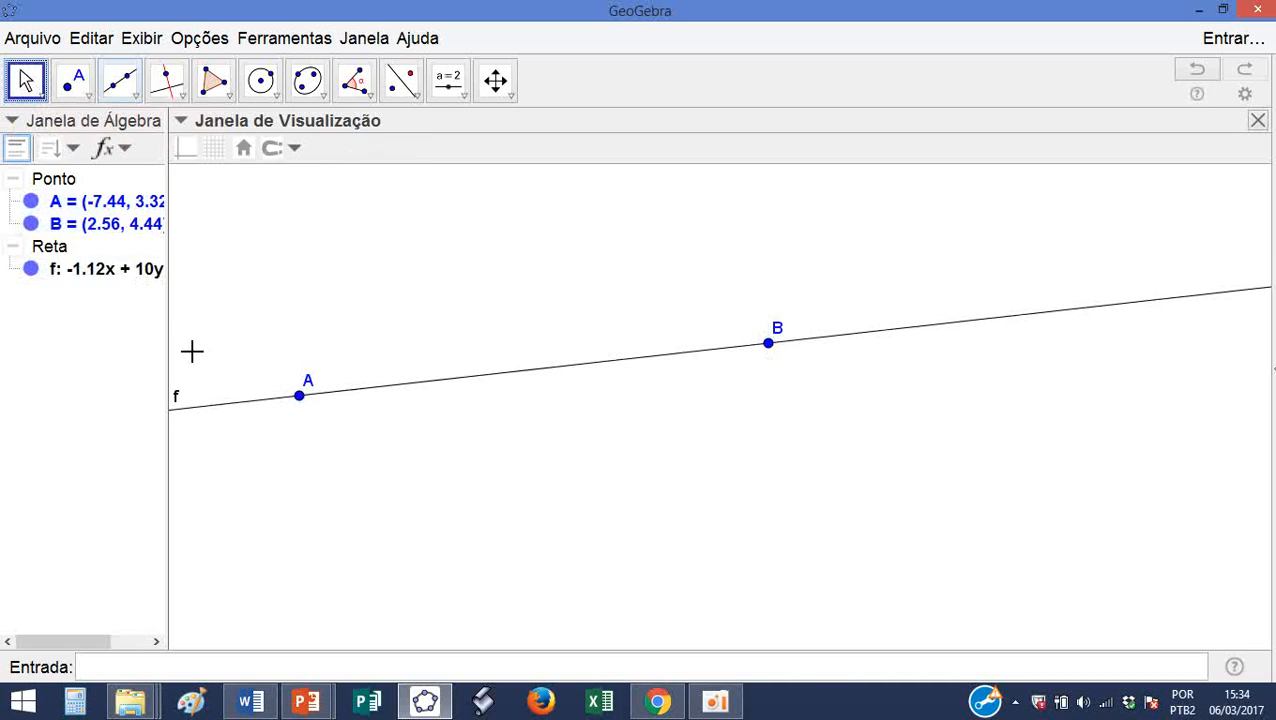
pyautogui.moveTo(305, 400); pyautogui.dragTo(499, 408)
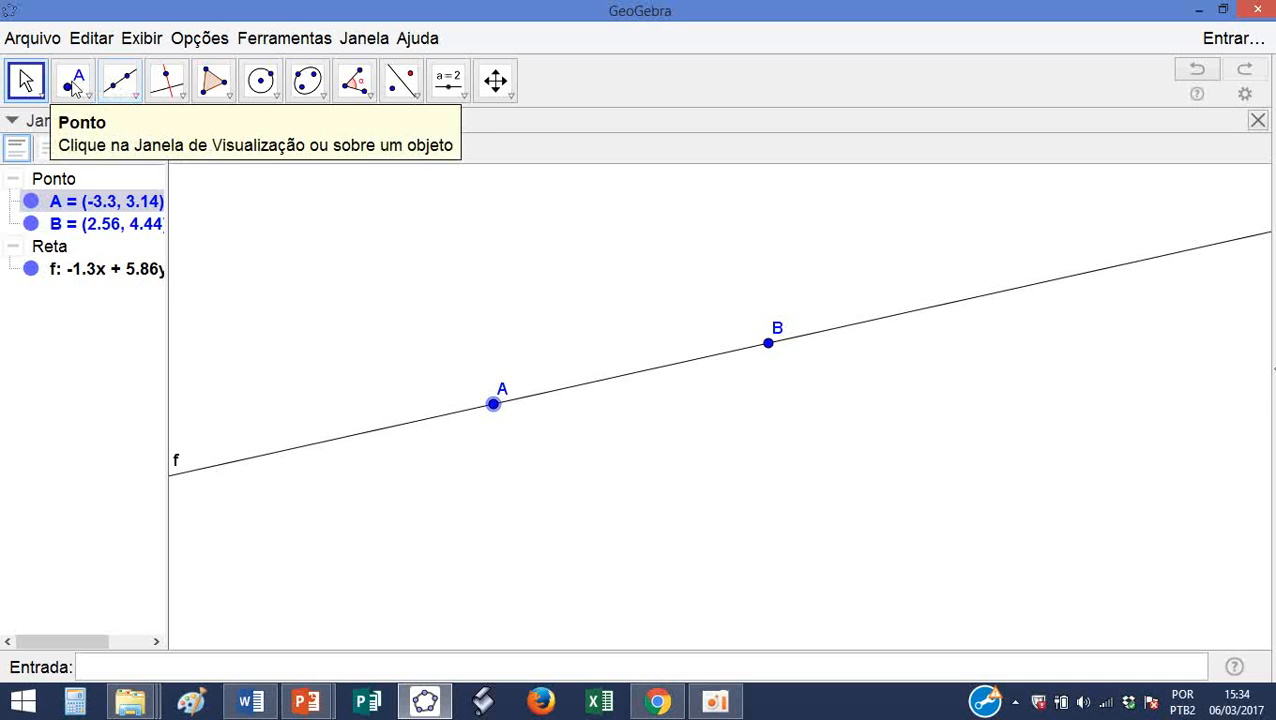
# - Place a free point at about (-4.2, 6.5) and draw a second line from it through about (2.5, 1.0), crossing line f
pyautogui.click(73, 80)
pyautogui.click(453, 246)
pyautogui.click(120, 80)
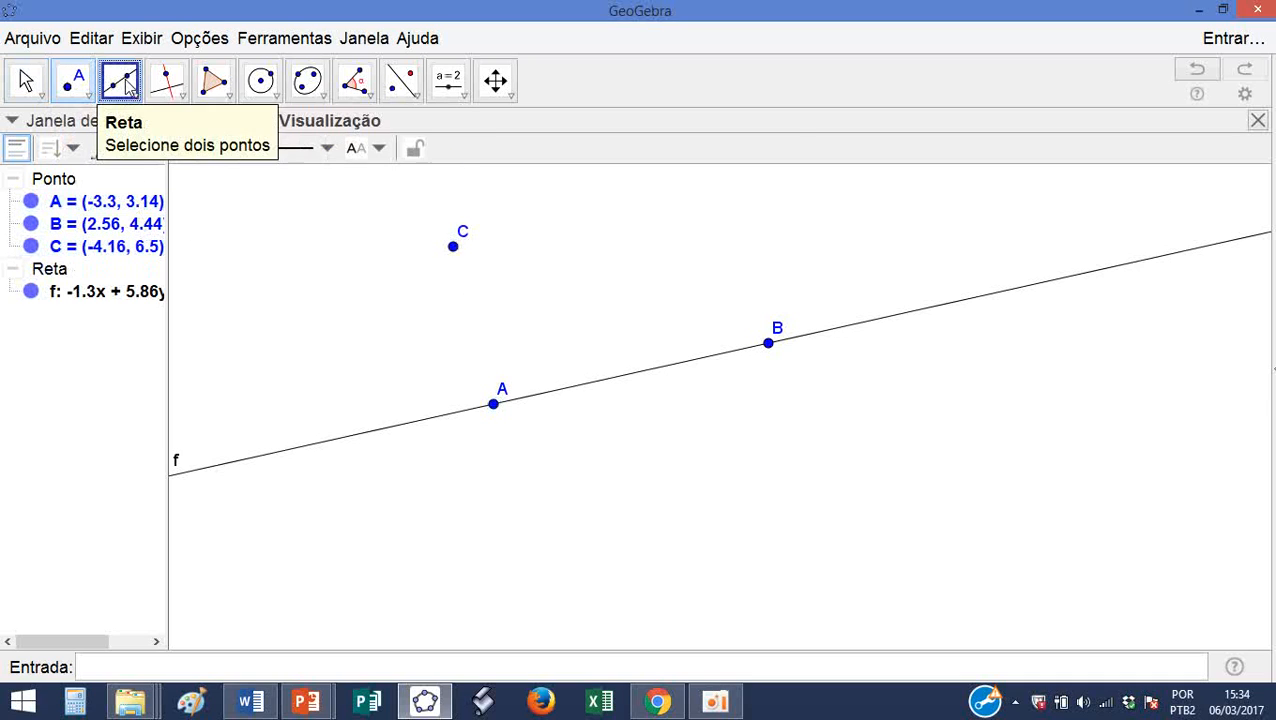
pyautogui.click(450, 246)
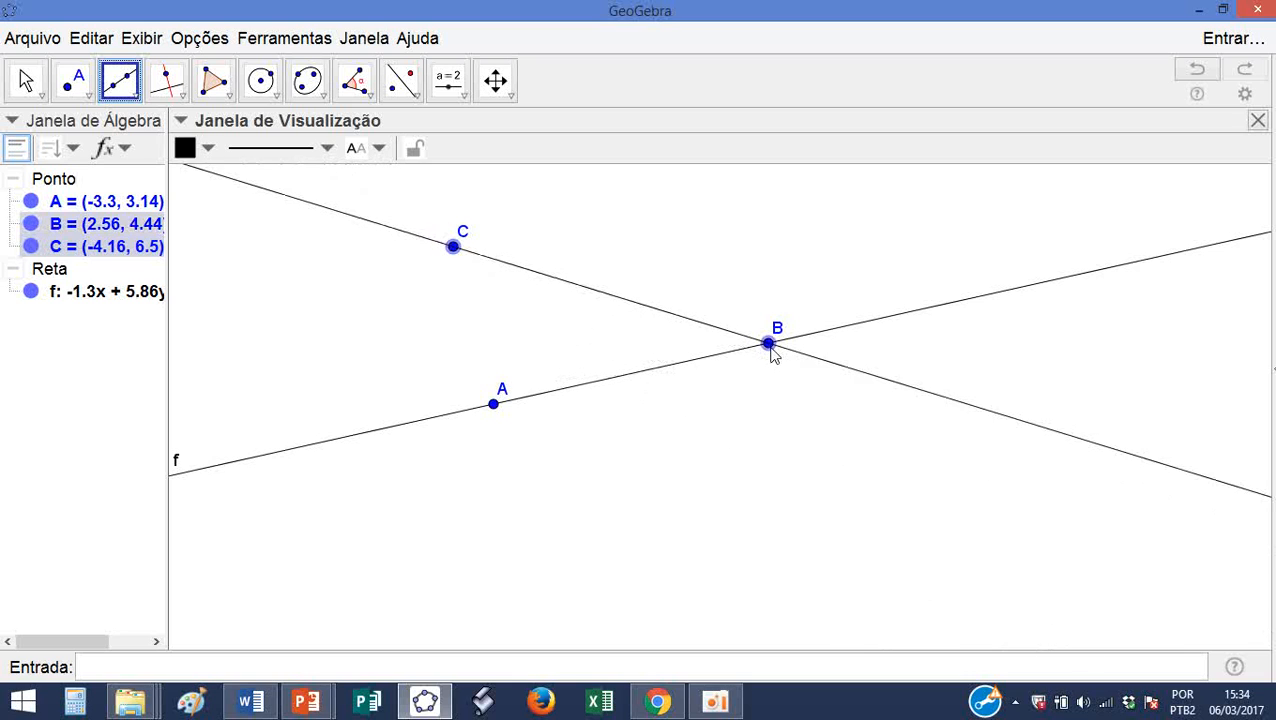
pyautogui.click(765, 503)
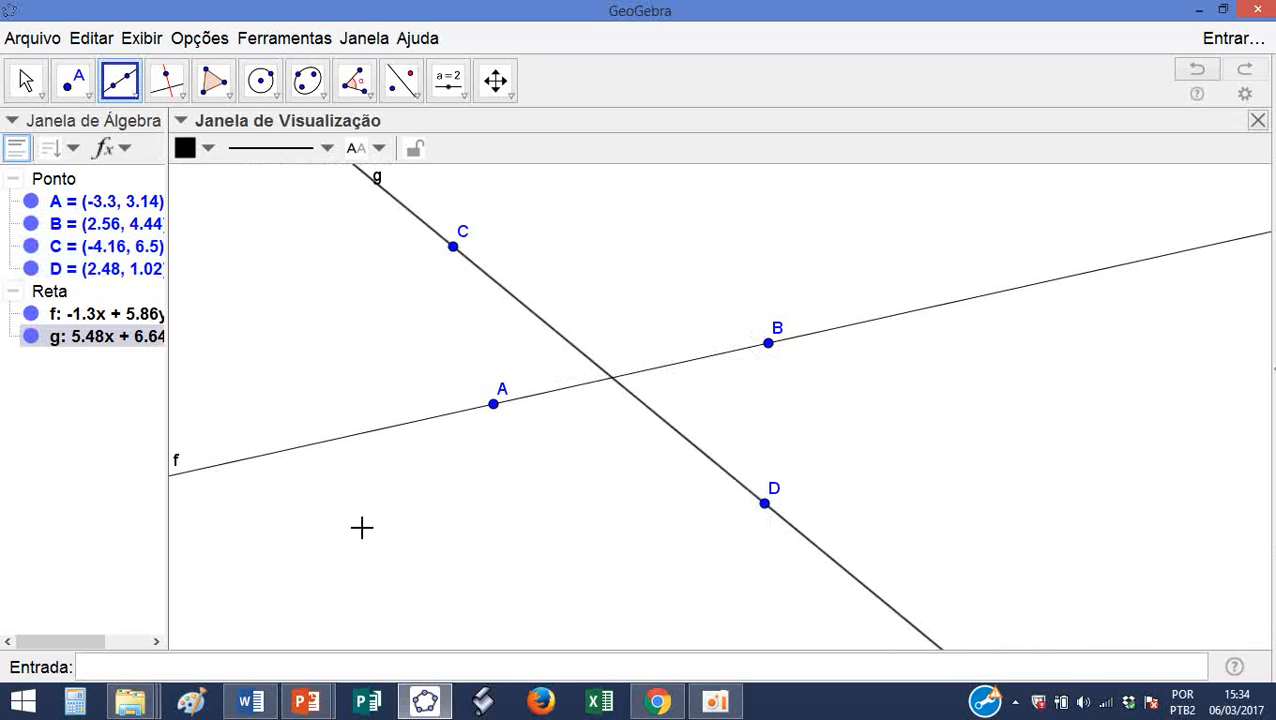
# - Mark the crossing of lines f and g with the Interseção de Dois Objetos tool
pyautogui.click(90, 95)
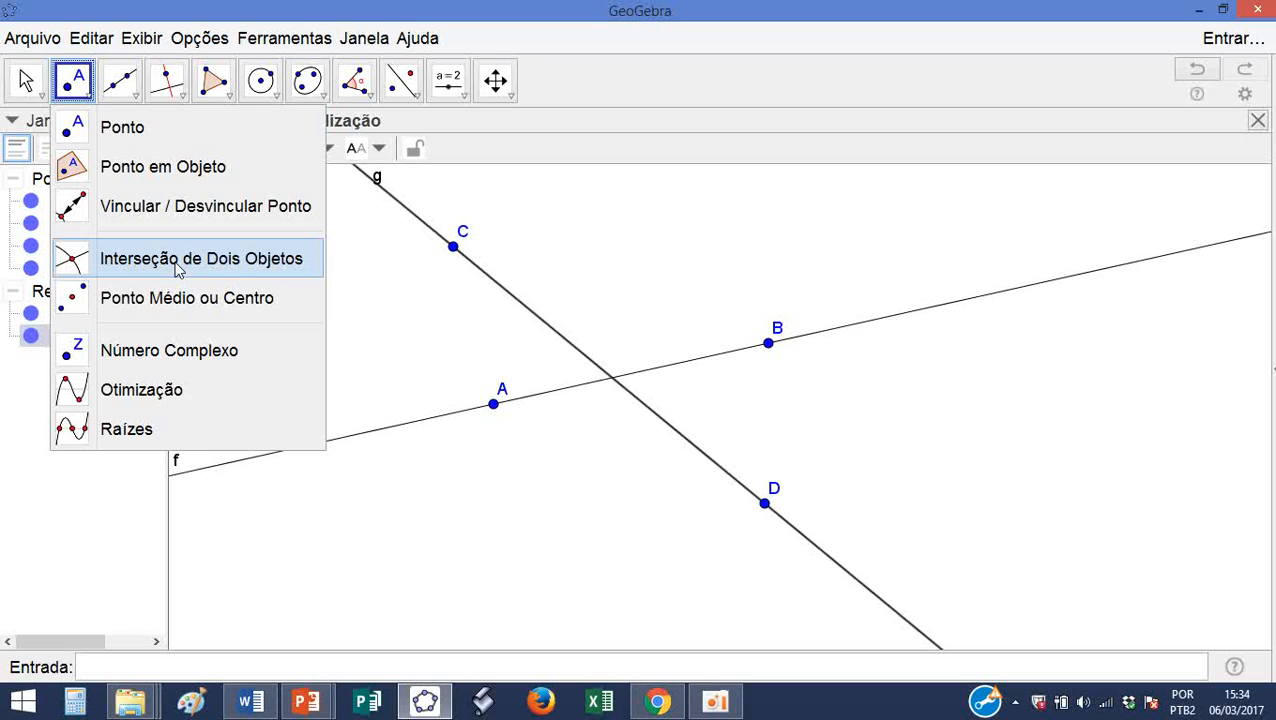
pyautogui.click(130, 260)
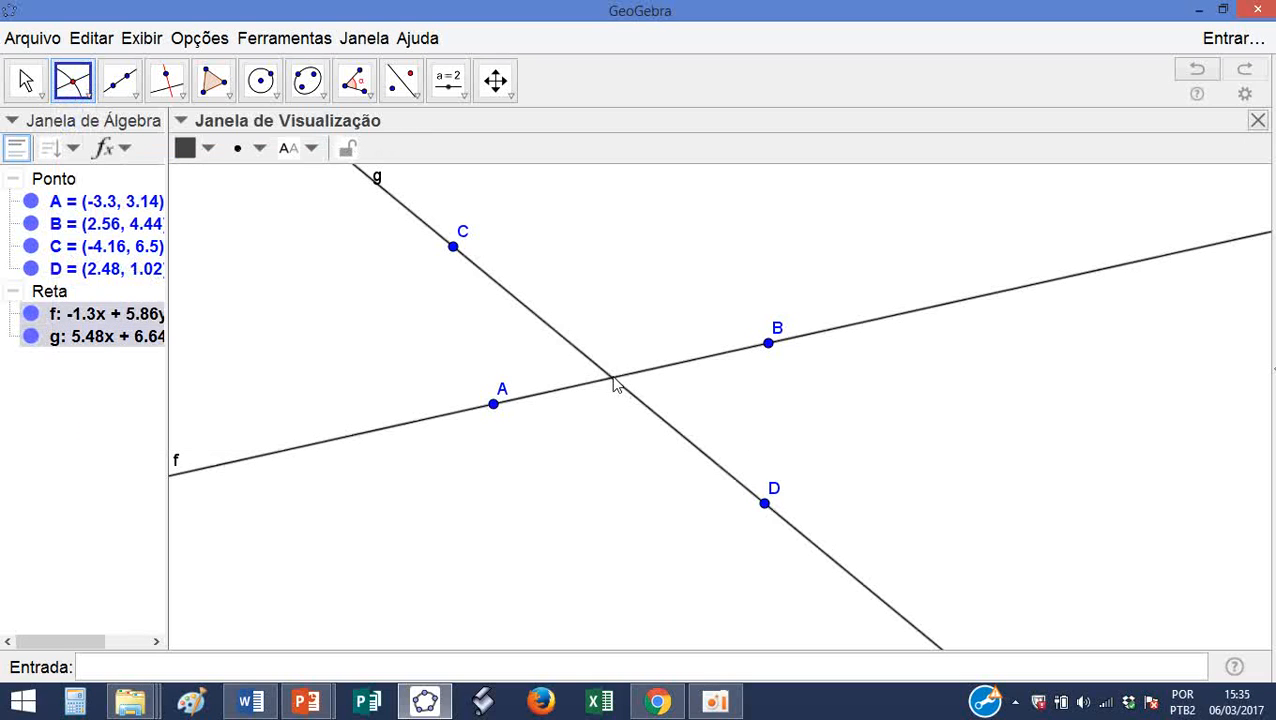
pyautogui.click(612, 380)
# - Move point A to about (-5.4, 2.9), C to (-4.2, 6.1), D to (3.4, 1.8) and B to (2.7, 4.2)
pyautogui.click(25, 80)
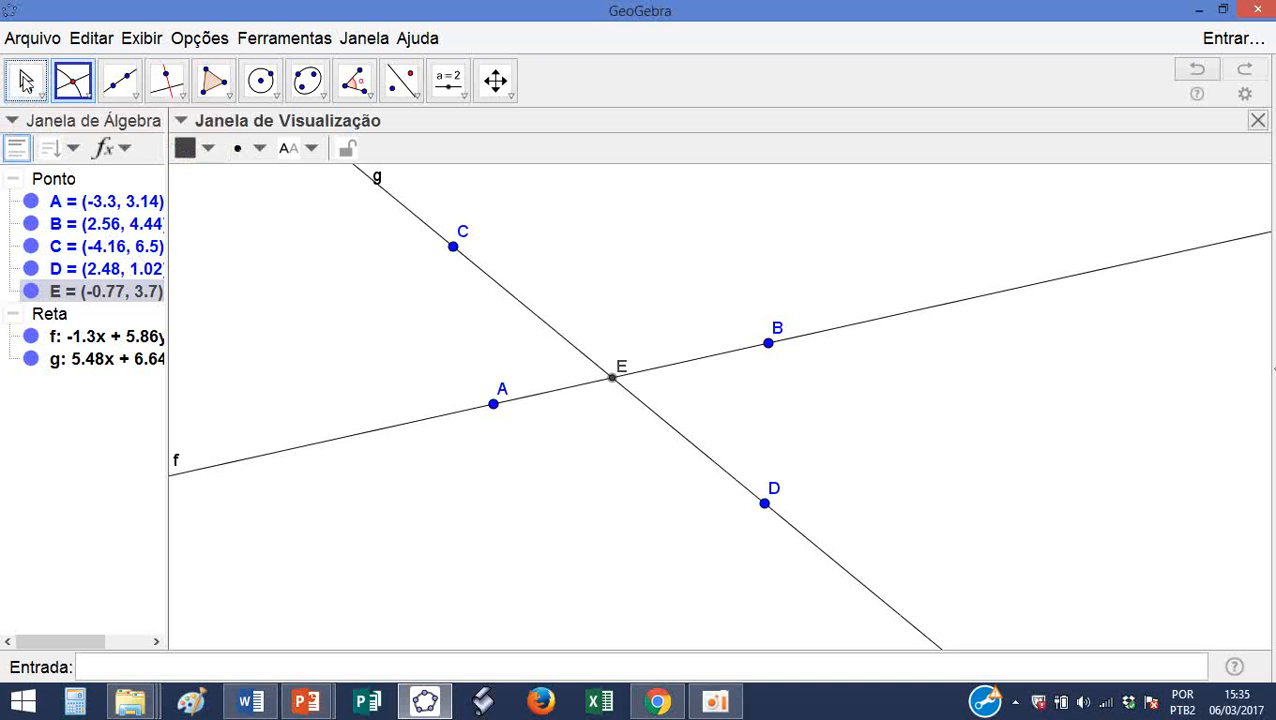
pyautogui.moveTo(490, 410); pyautogui.dragTo(399, 416)
pyautogui.moveTo(453, 250)
pyautogui.mouseDown()
pyautogui.moveTo(560, 362)
pyautogui.moveTo(453, 264)
pyautogui.mouseUp()
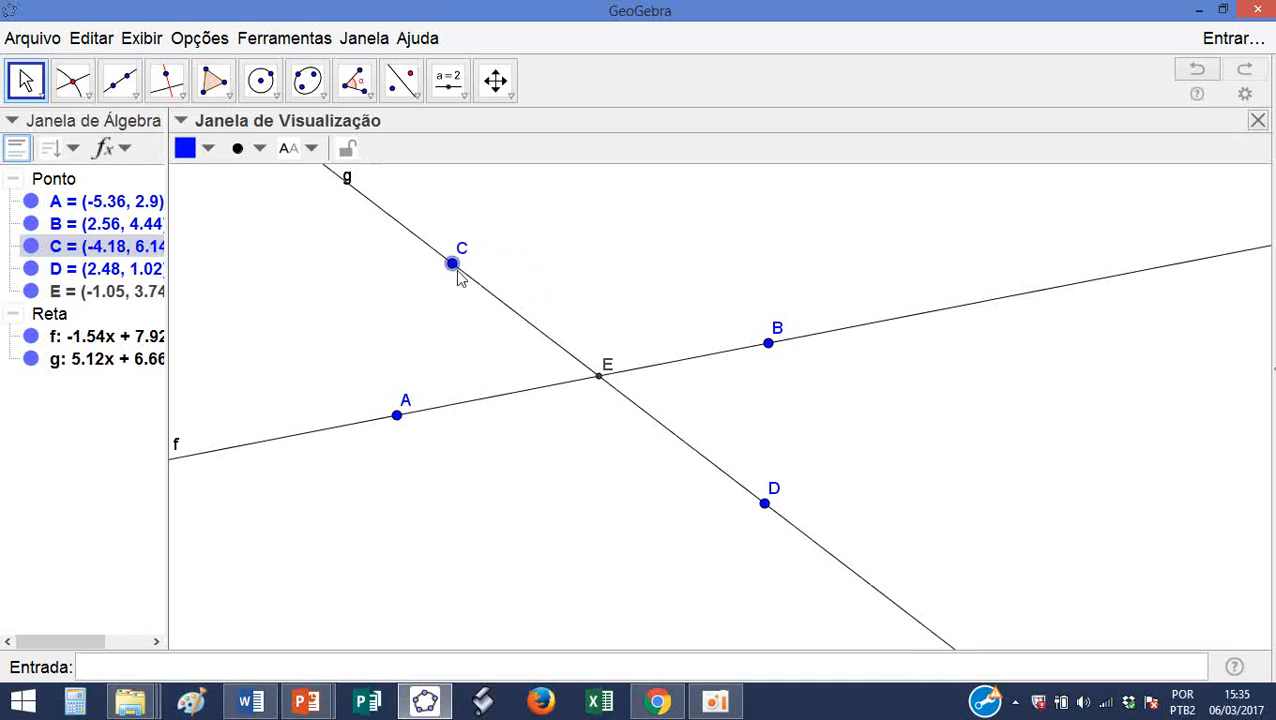
pyautogui.moveTo(766, 506); pyautogui.dragTo(810, 466)
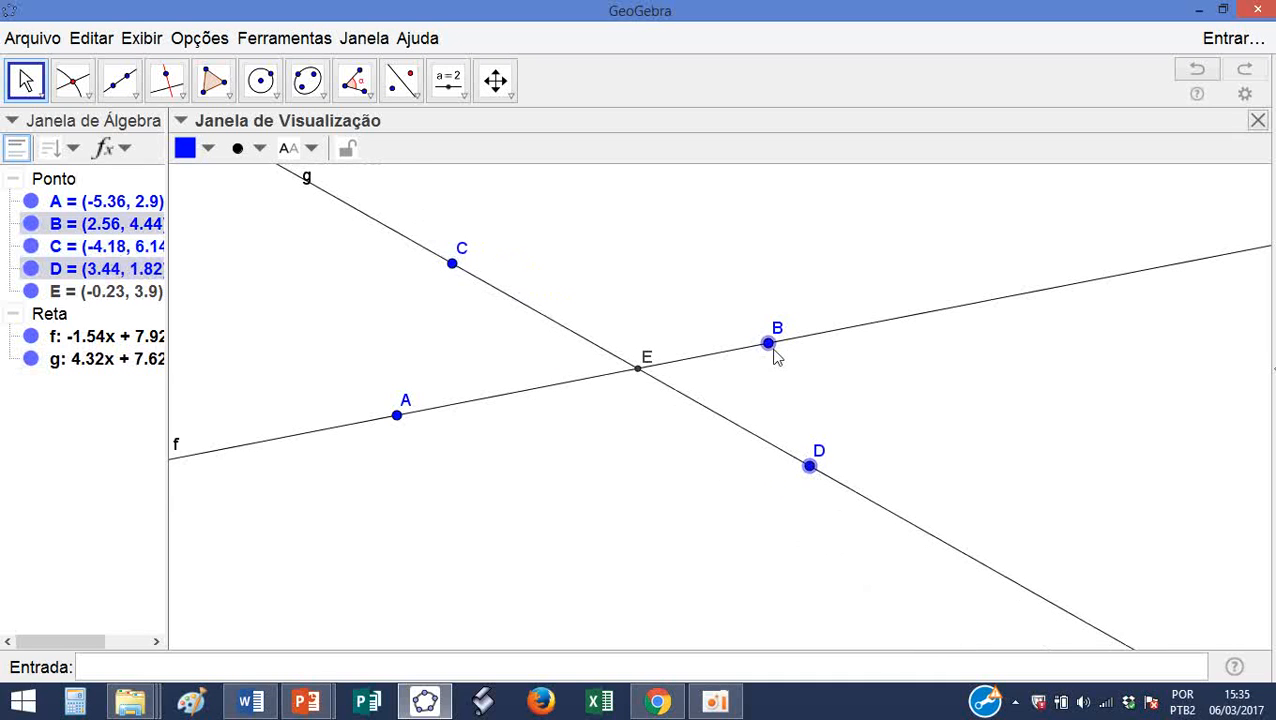
pyautogui.moveTo(770, 345)
pyautogui.mouseDown()
pyautogui.moveTo(781, 280)
pyautogui.moveTo(817, 486)
pyautogui.moveTo(843, 353)
pyautogui.moveTo(979, 514)
pyautogui.moveTo(774, 354)
pyautogui.mouseUp()
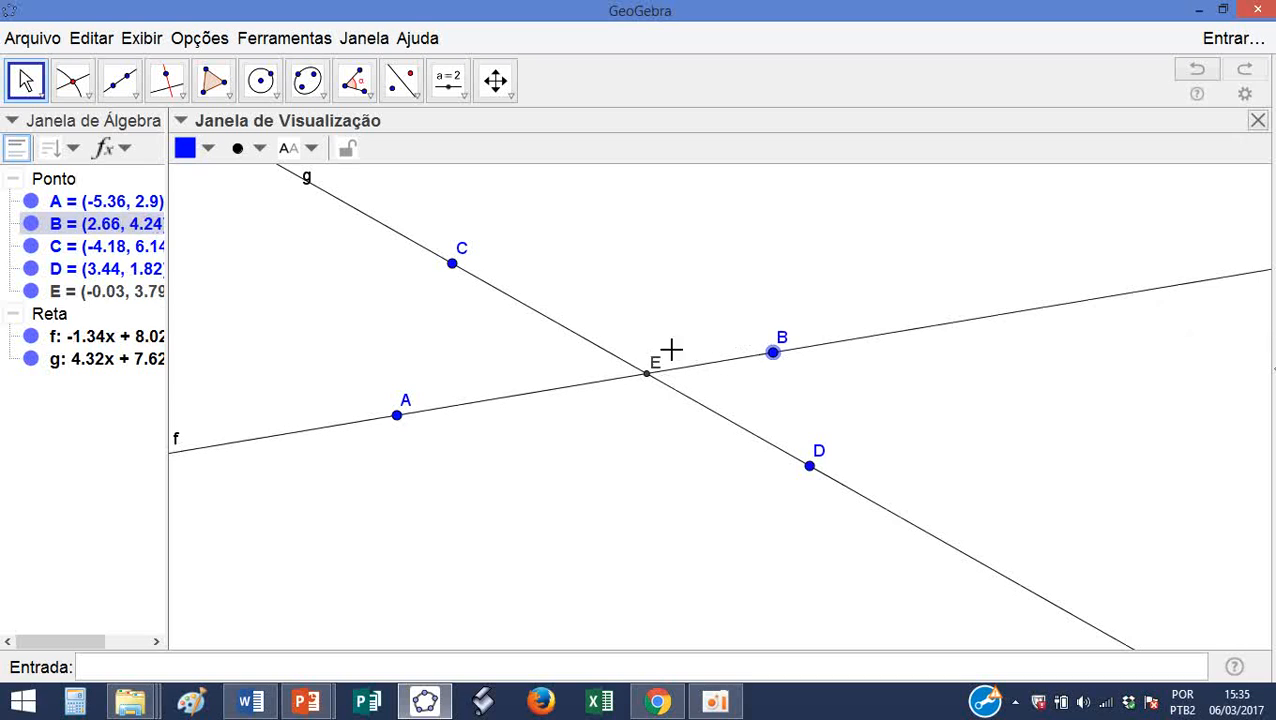
# - Draw a segment below line f with the Segmento tool, from about (-5.4, 0.2) to (0, 0.3)
pyautogui.click(170, 100)
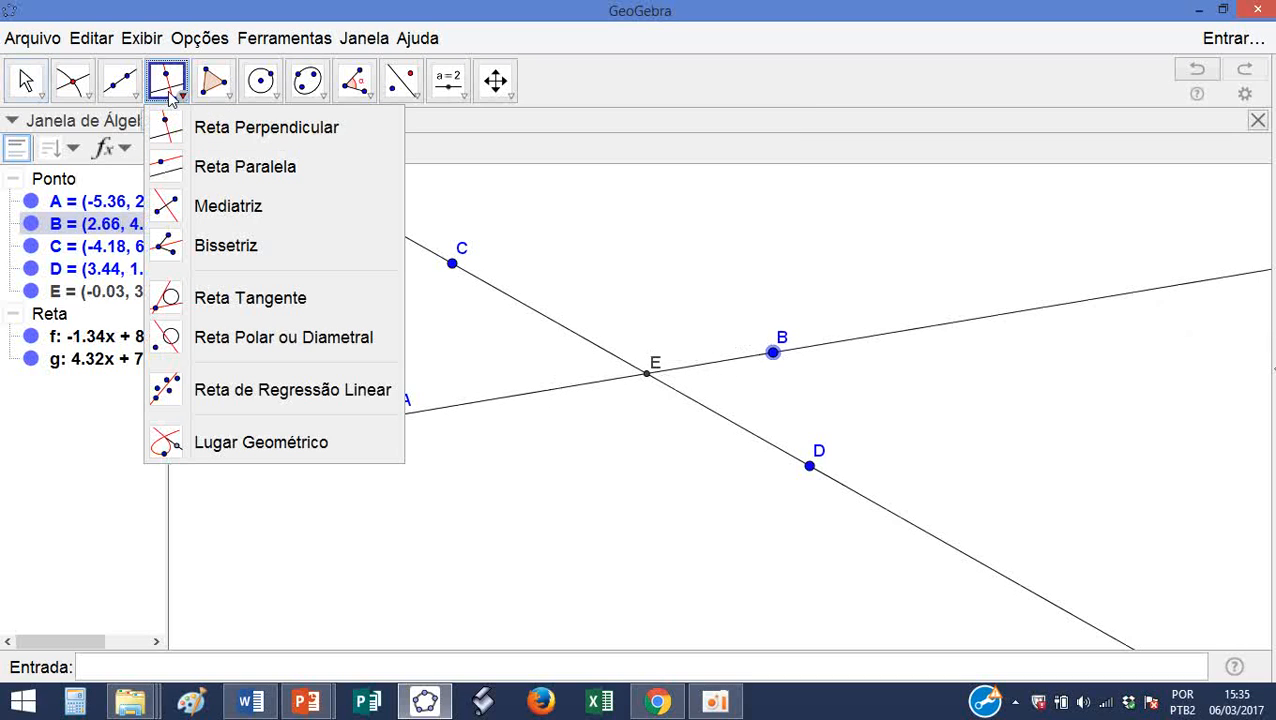
pyautogui.moveTo(113, 87)
pyautogui.click(185, 166)
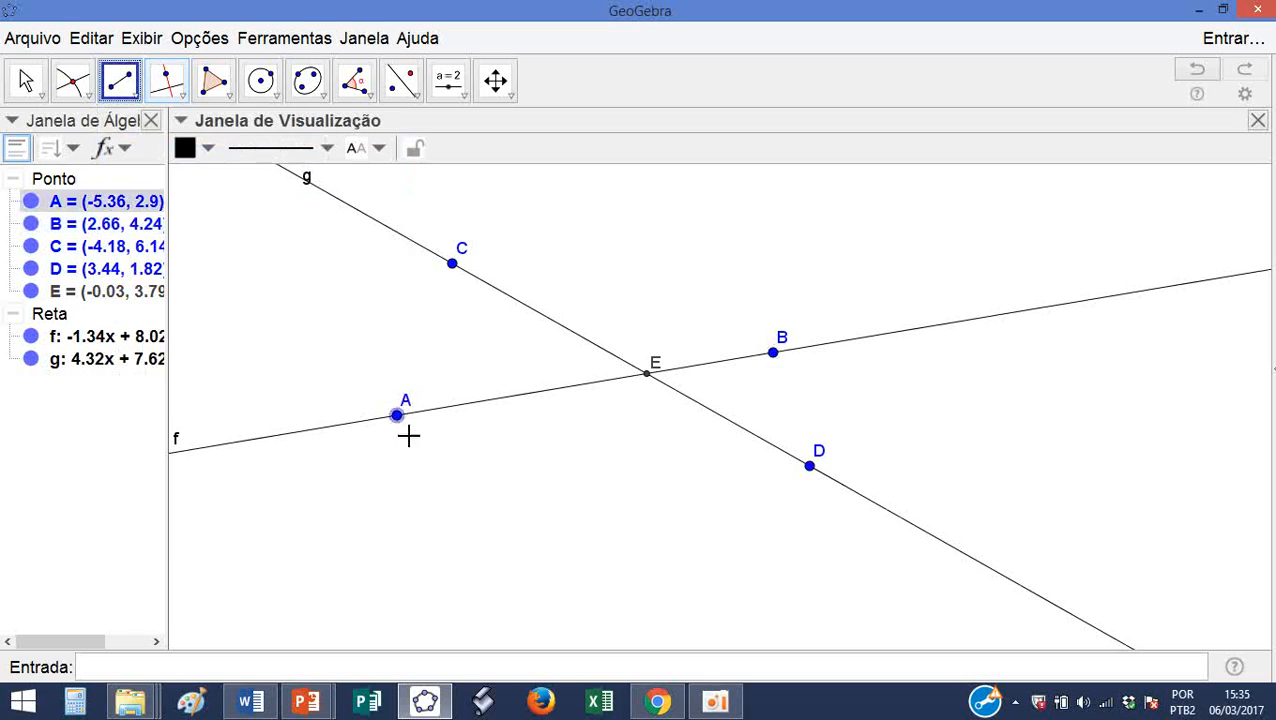
pyautogui.click(397, 541)
pyautogui.click(647, 538)
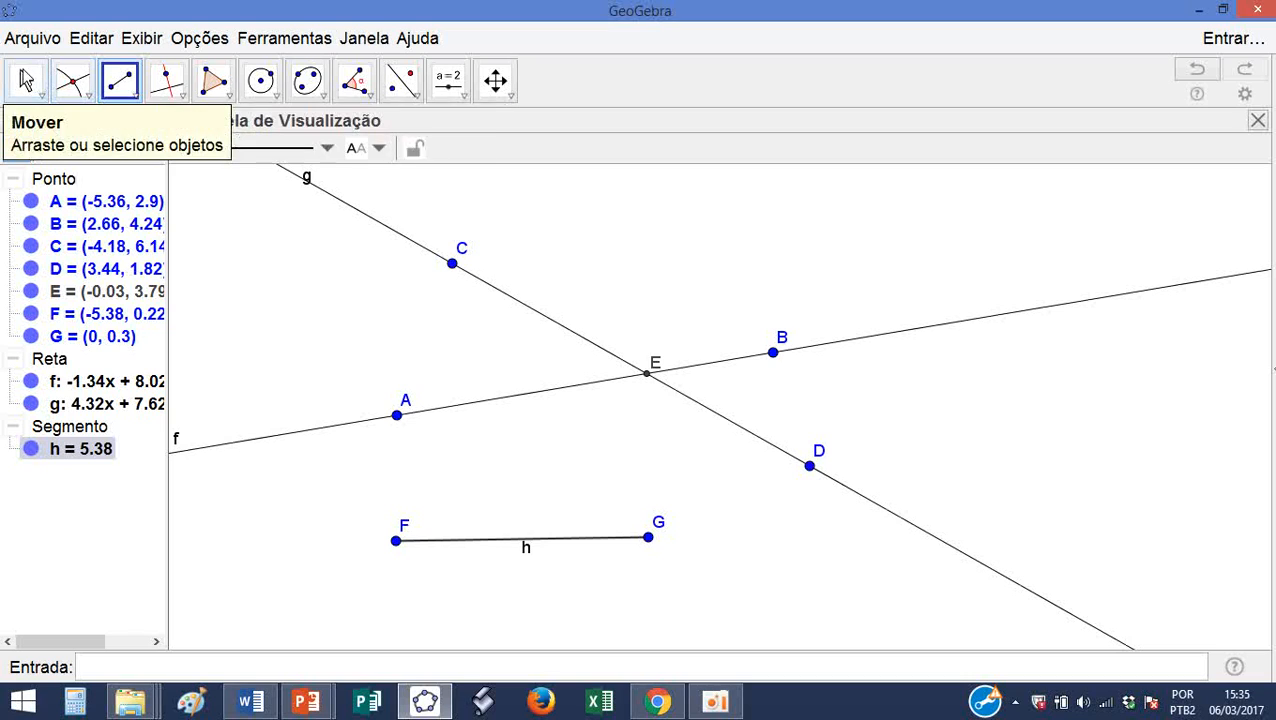
# - Select and delete line g through points C and D
pyautogui.click(26, 85)
pyautogui.click(490, 288)
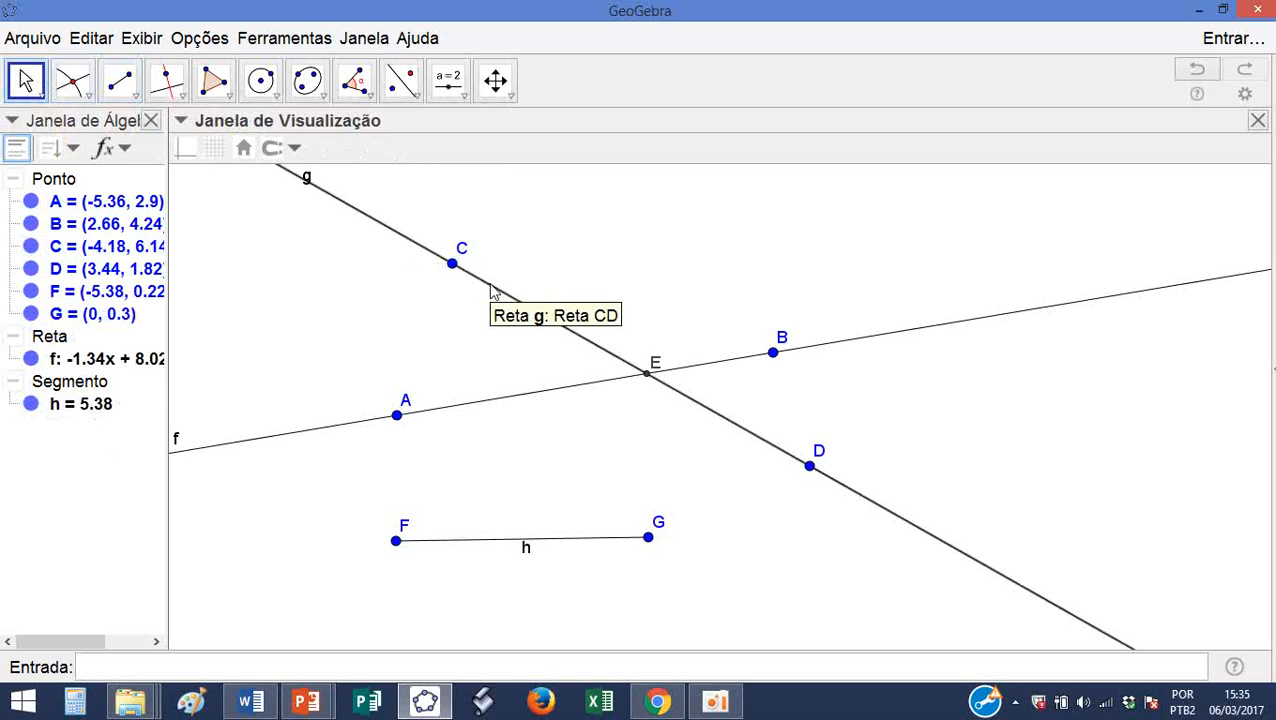
pyautogui.press('Delete')
# - Pan the view along line f in both directions to compare its extent with segment FG
pyautogui.click(496, 82)
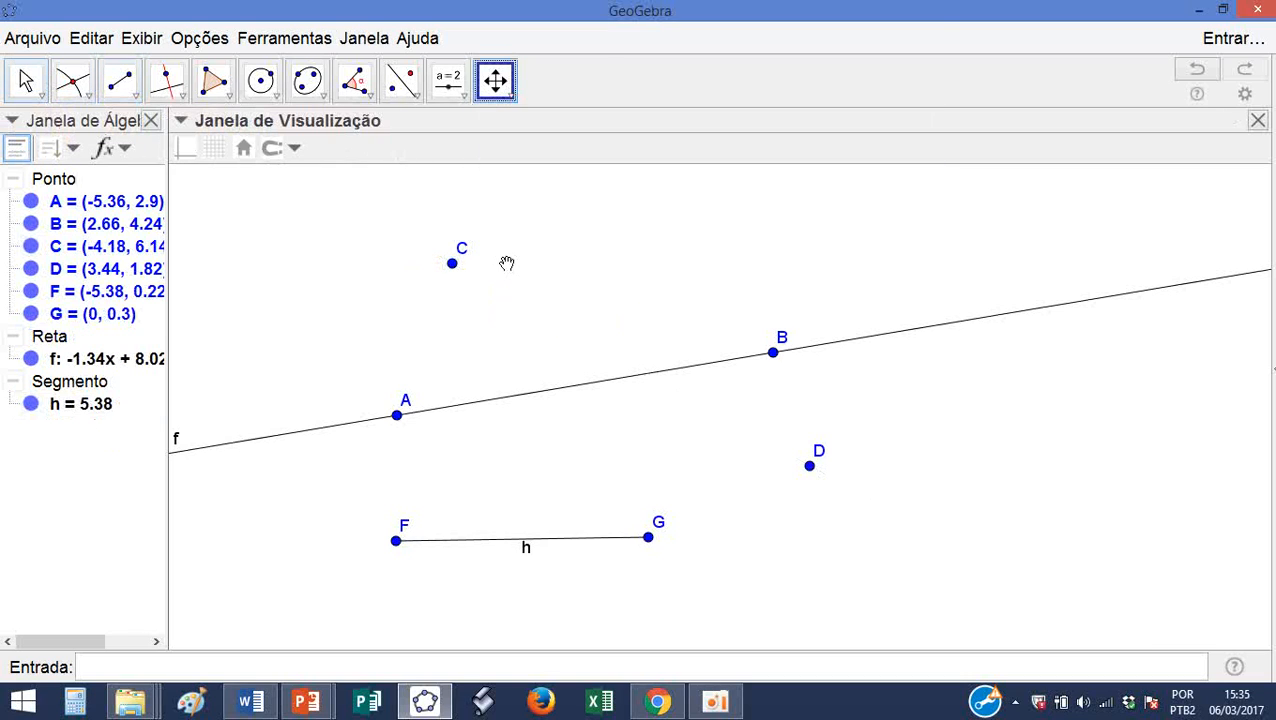
pyautogui.moveTo(470, 332); pyautogui.dragTo(946, 285)
pyautogui.moveTo(531, 363); pyautogui.dragTo(490, 341)
pyautogui.moveTo(323, 282); pyautogui.dragTo(702, 383)
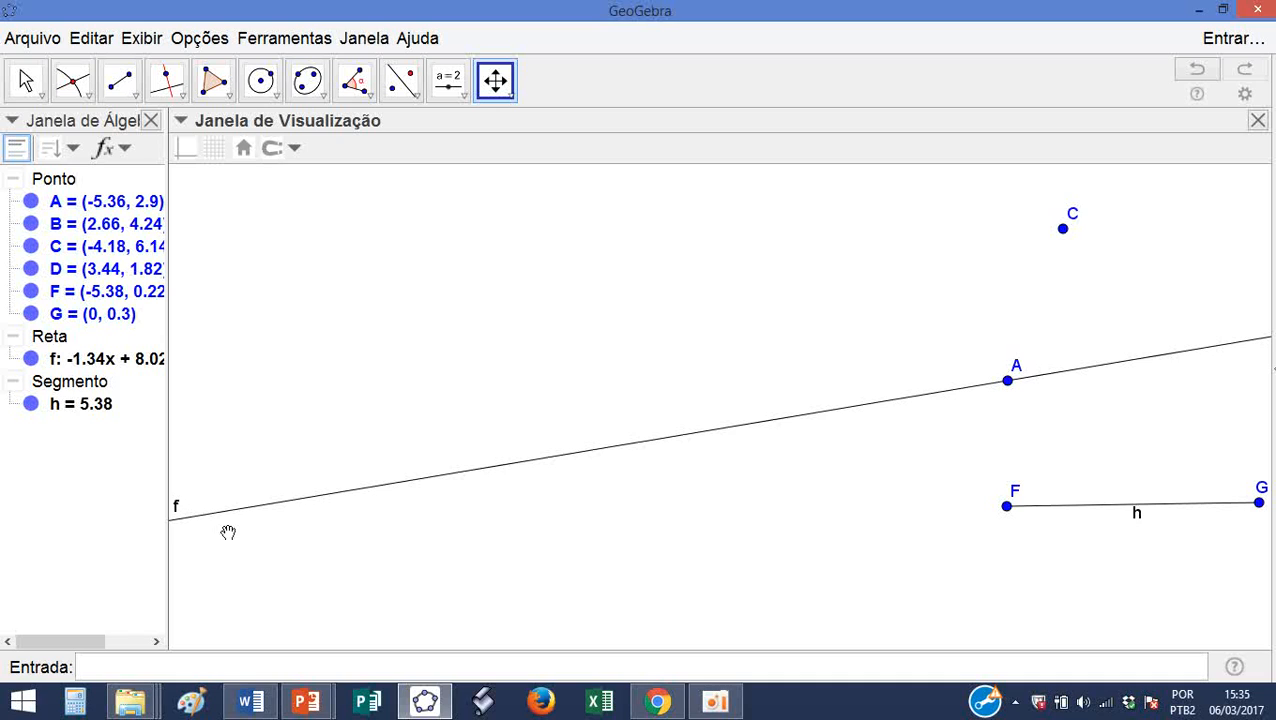
pyautogui.moveTo(228, 529); pyautogui.dragTo(1165, 319)
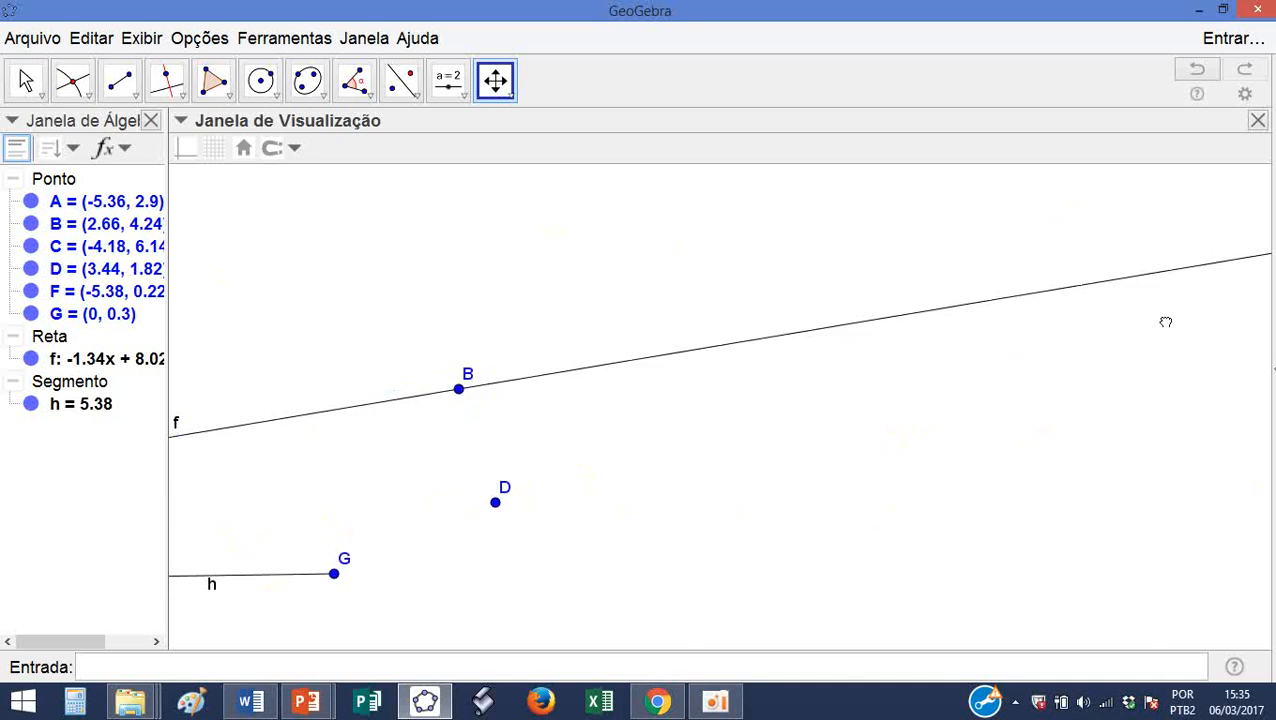
pyautogui.moveTo(657, 481); pyautogui.dragTo(1044, 352)
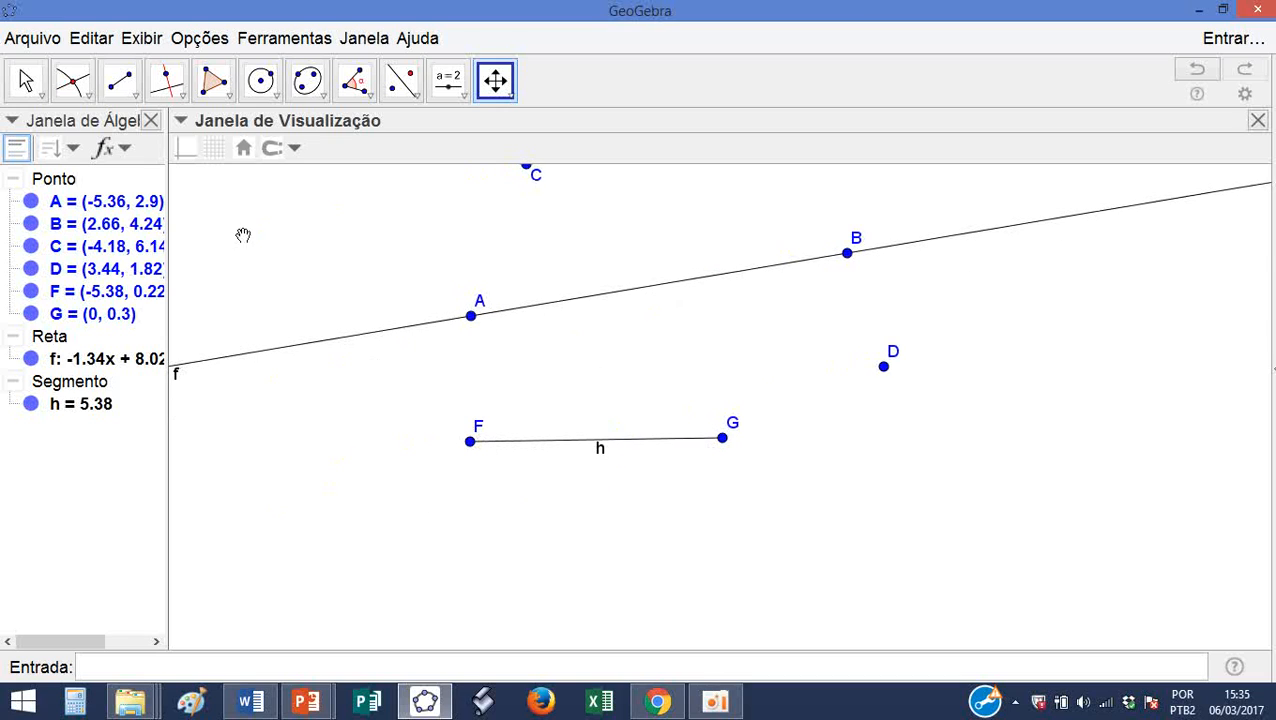
# - Create a fixed-length segment of 4 starting at about (3.4, 0.1) with Segmento com Comprimento Fixo
pyautogui.click(133, 94)
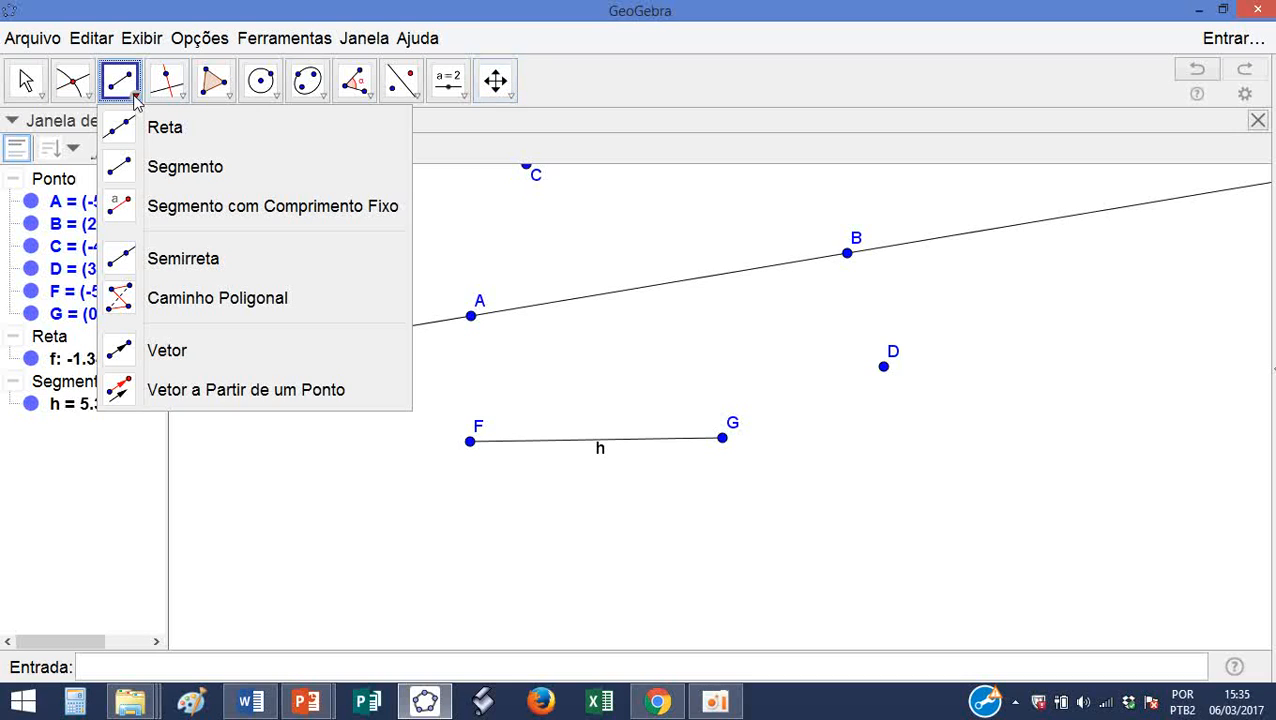
pyautogui.click(190, 207)
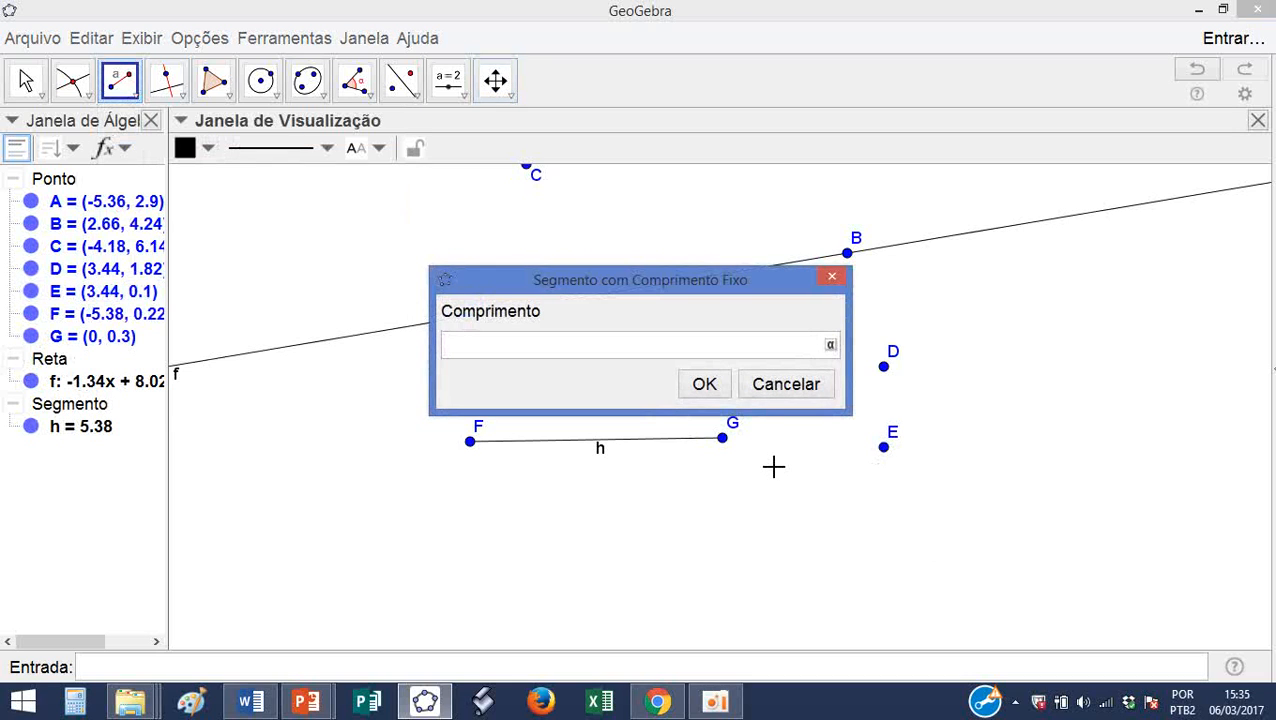
pyautogui.press('Return')
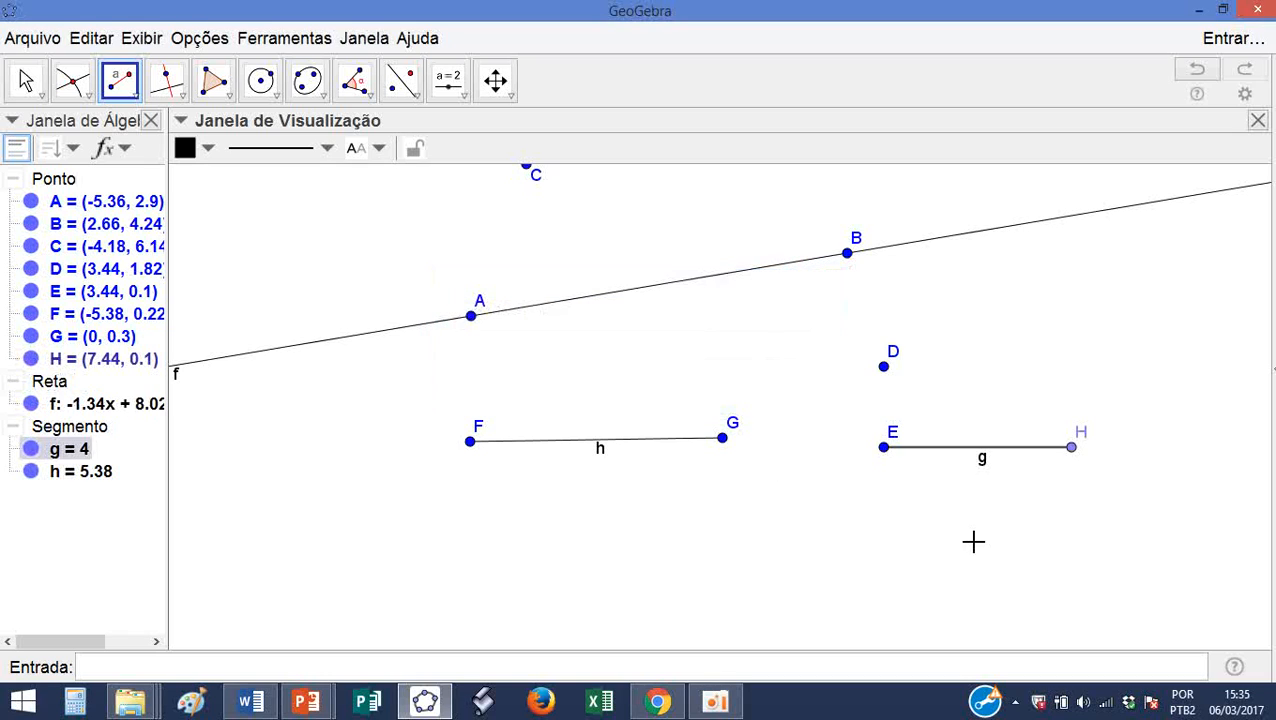
# - Move the fixed-length segment's start point E to about (2.0, -0.4) and rotate its end H to about (6.0, -0.2)
pyautogui.click(26, 80)
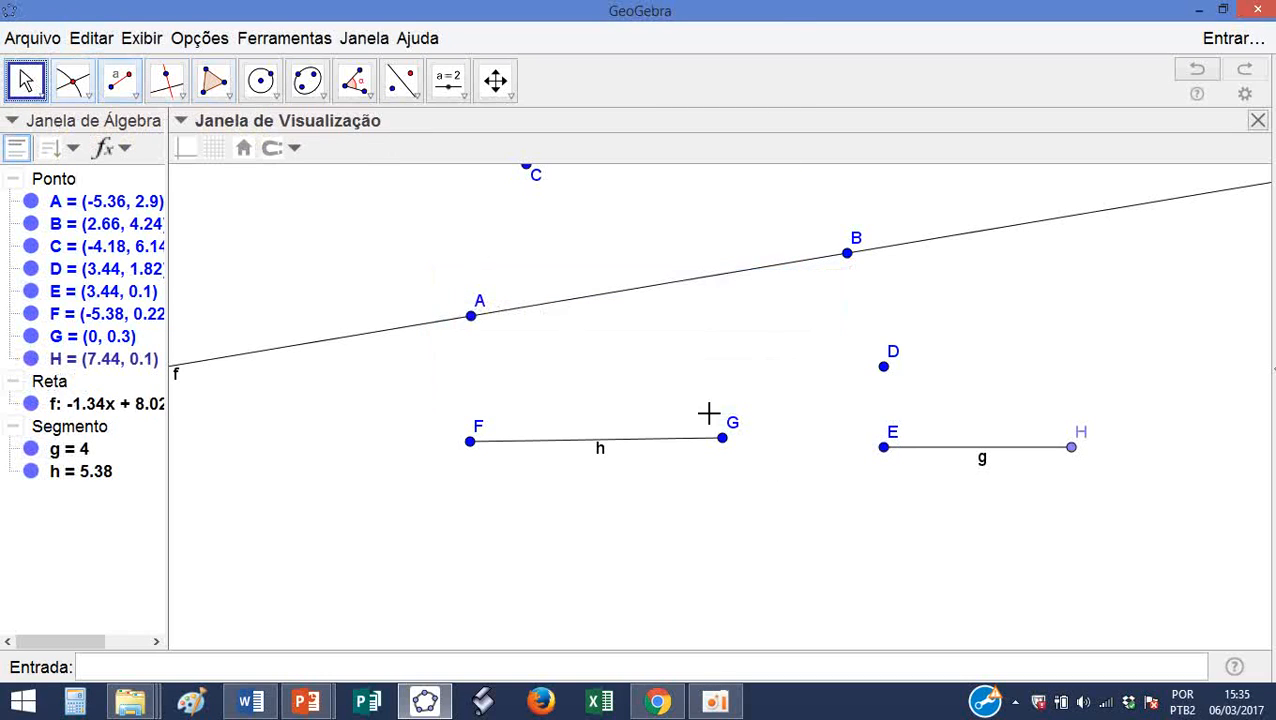
pyautogui.moveTo(883, 447); pyautogui.dragTo(818, 472)
pyautogui.moveTo(1004, 475); pyautogui.dragTo(1041, 469)
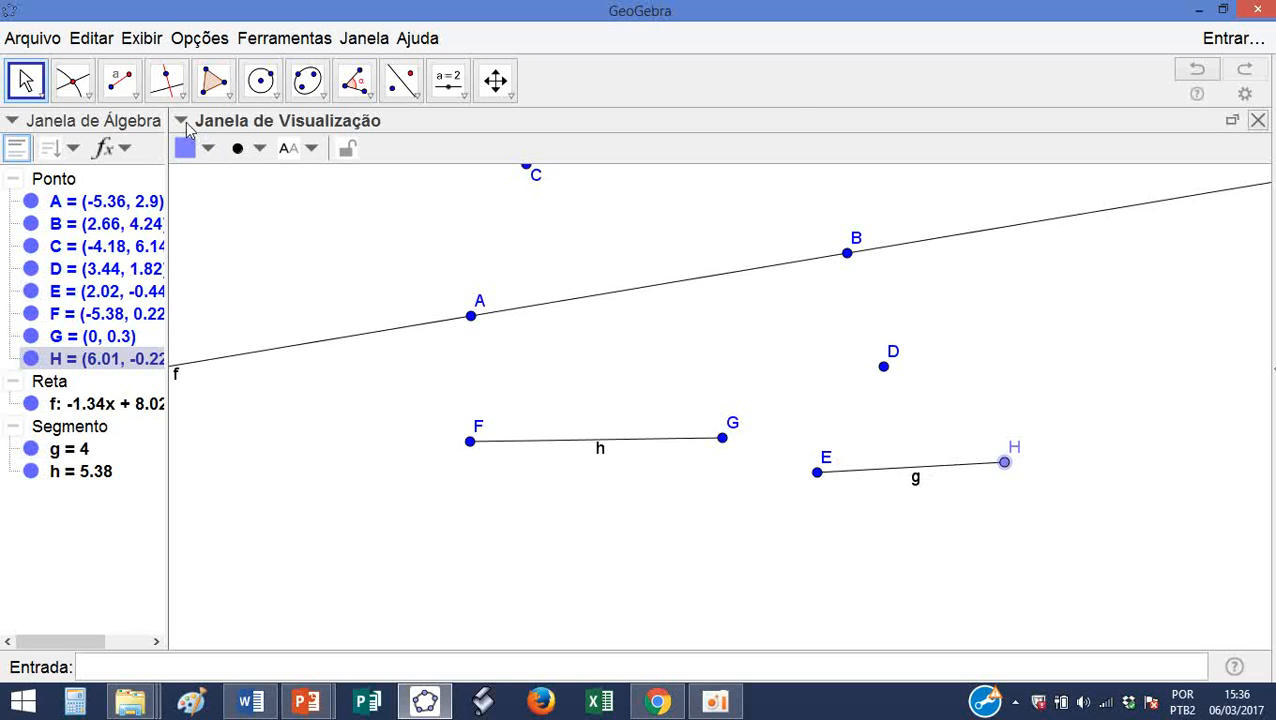
# - Draw a ray with the Semirreta tool from about (-9.7, -1.6) through point B
pyautogui.click(135, 92)
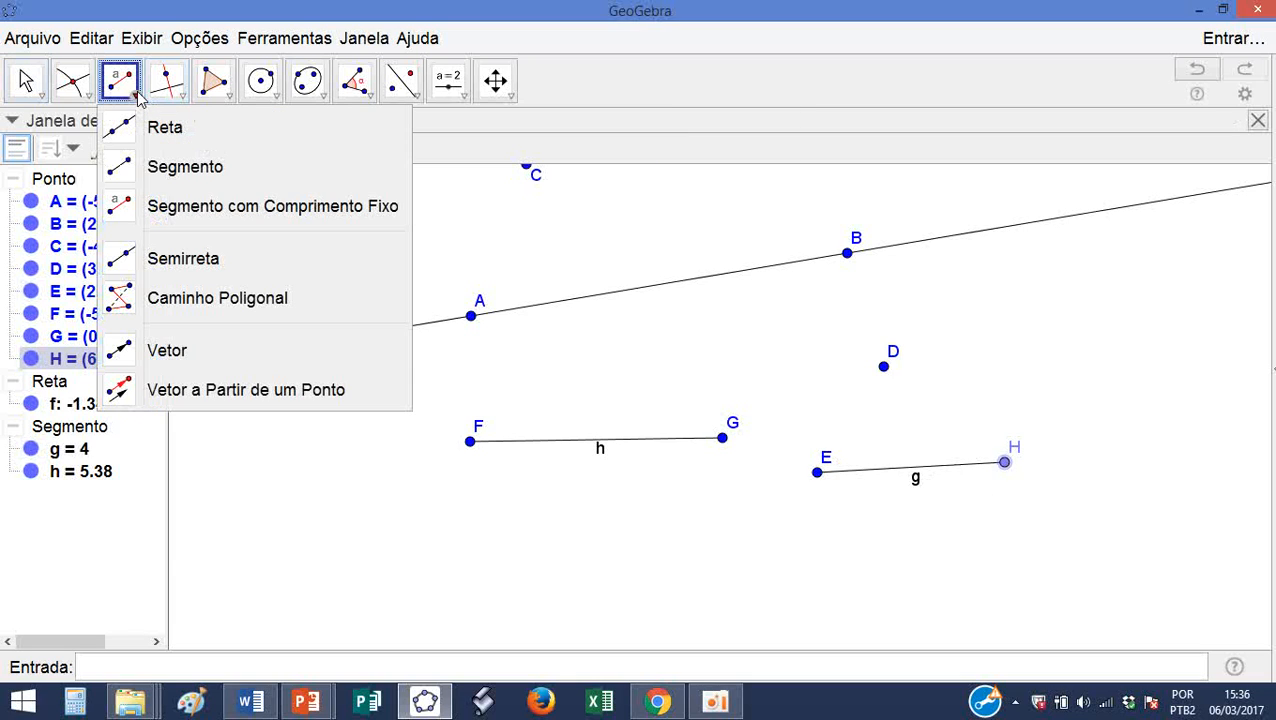
pyautogui.click(172, 263)
pyautogui.click(268, 527)
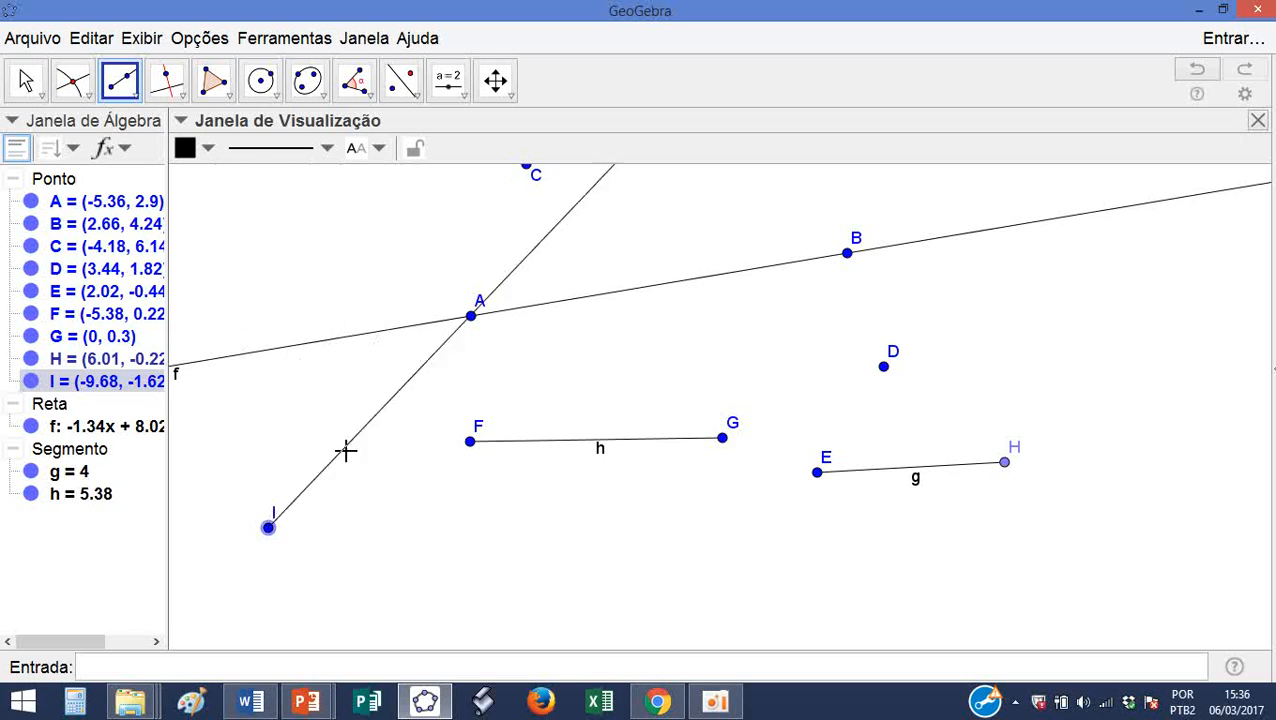
pyautogui.click(847, 256)
pyautogui.click(847, 268)
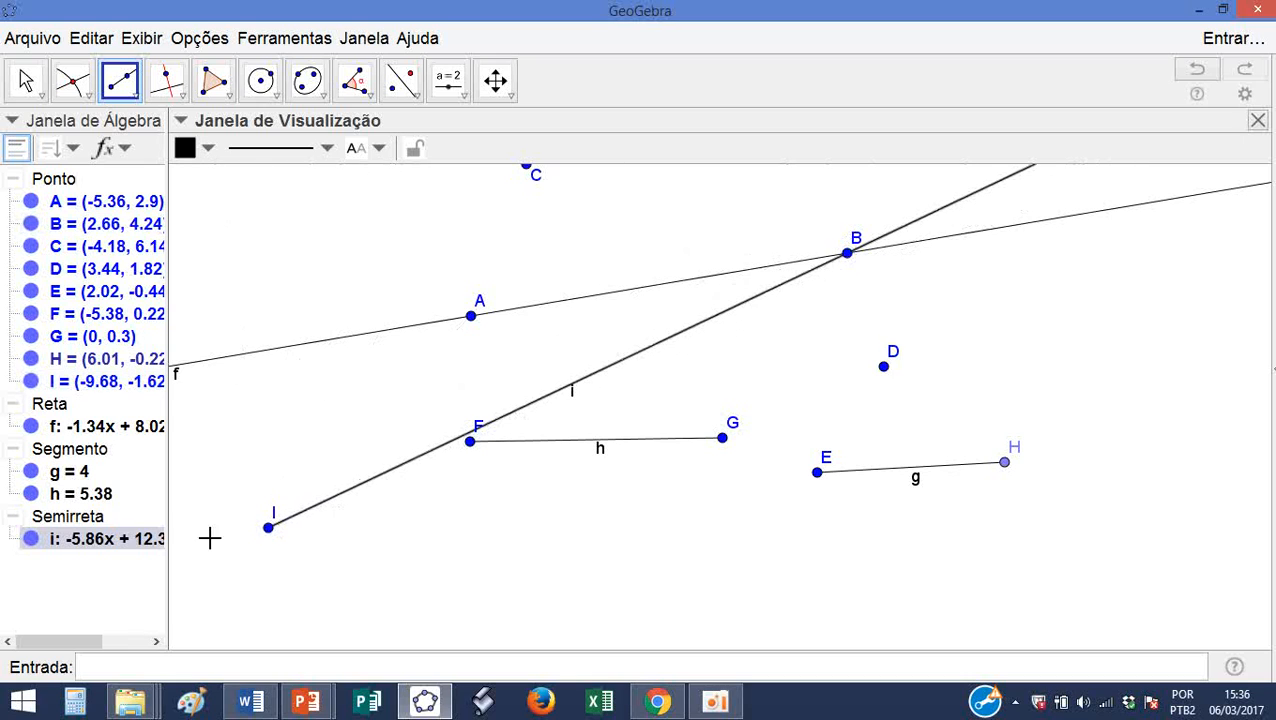
# - Move the whole segment FG down so that its endpoints lie at about (-4.2, -1.2) and (1.2, -1.1)
pyautogui.click(26, 80)
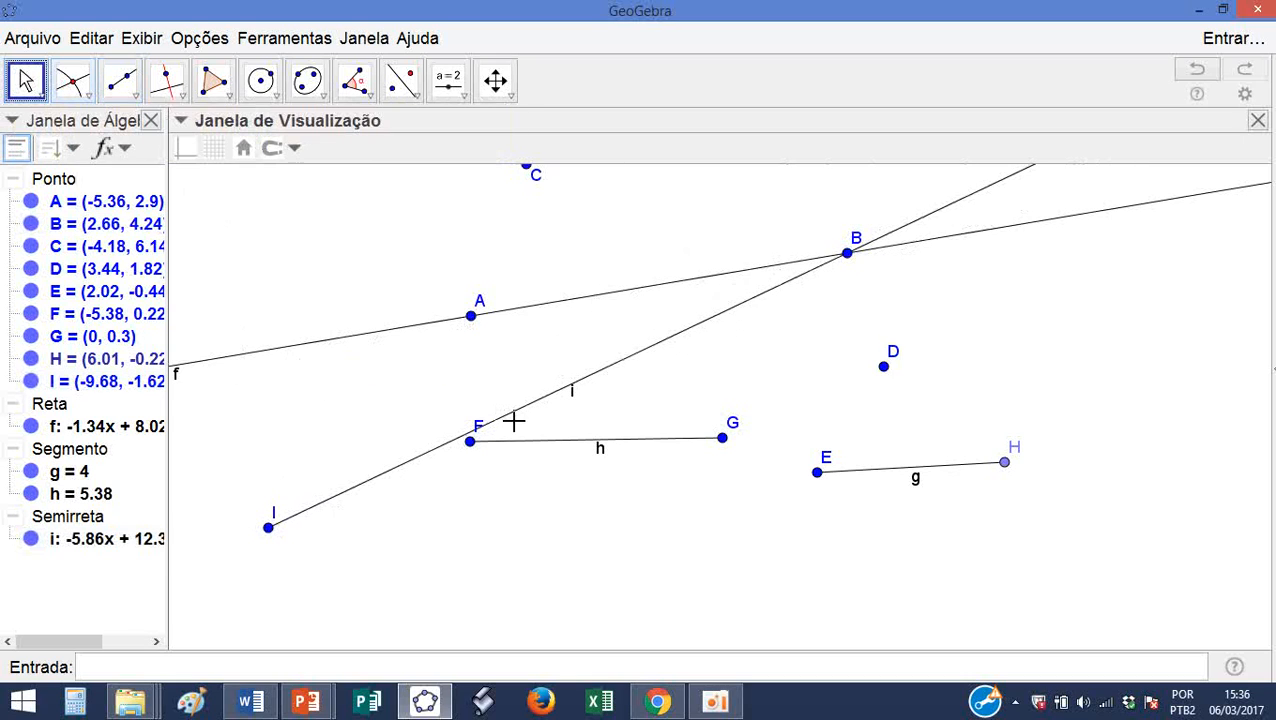
pyautogui.click(649, 447)
pyautogui.moveTo(649, 447); pyautogui.dragTo(706, 513)
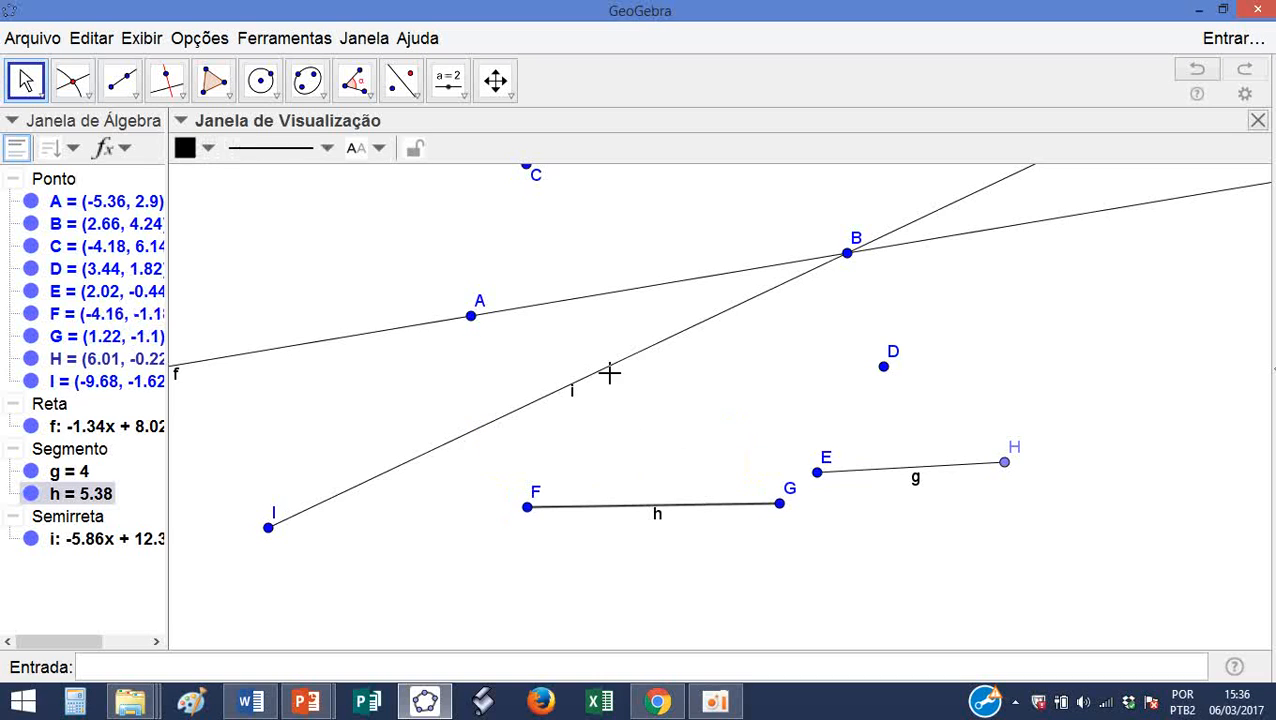
pyautogui.click(178, 98)
pyautogui.moveTo(125, 85)
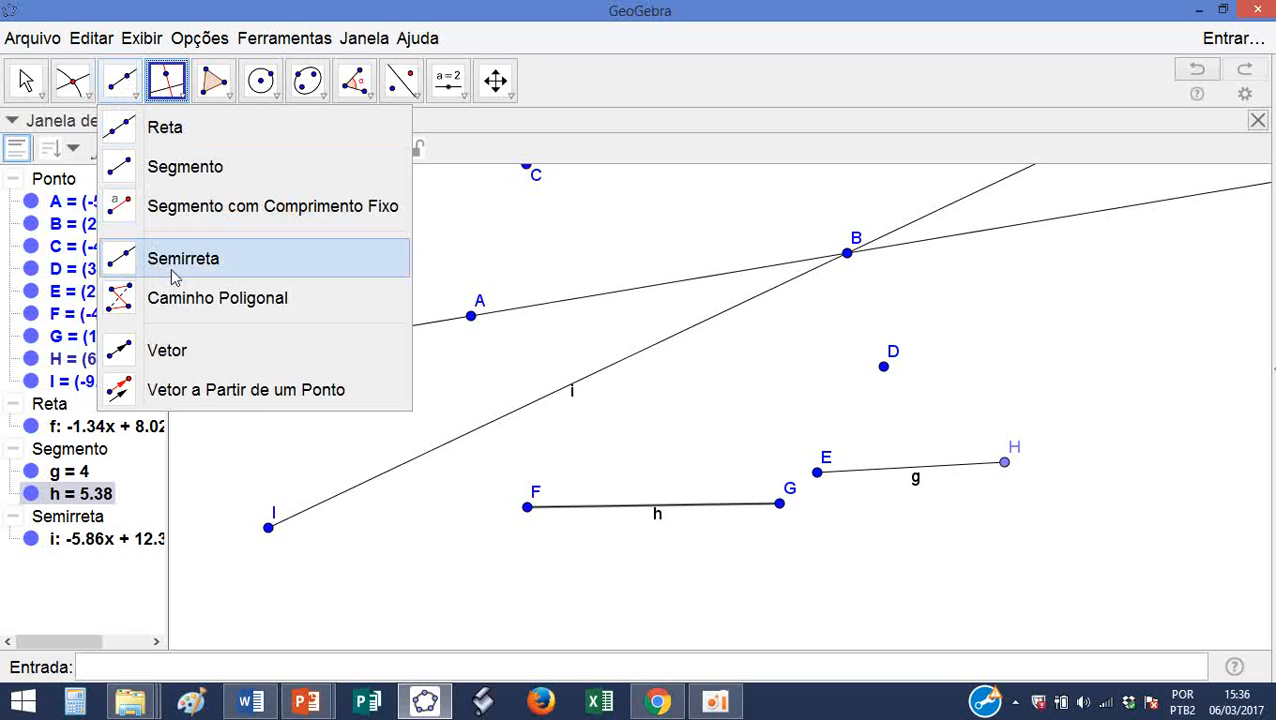
pyautogui.moveTo(228, 90)
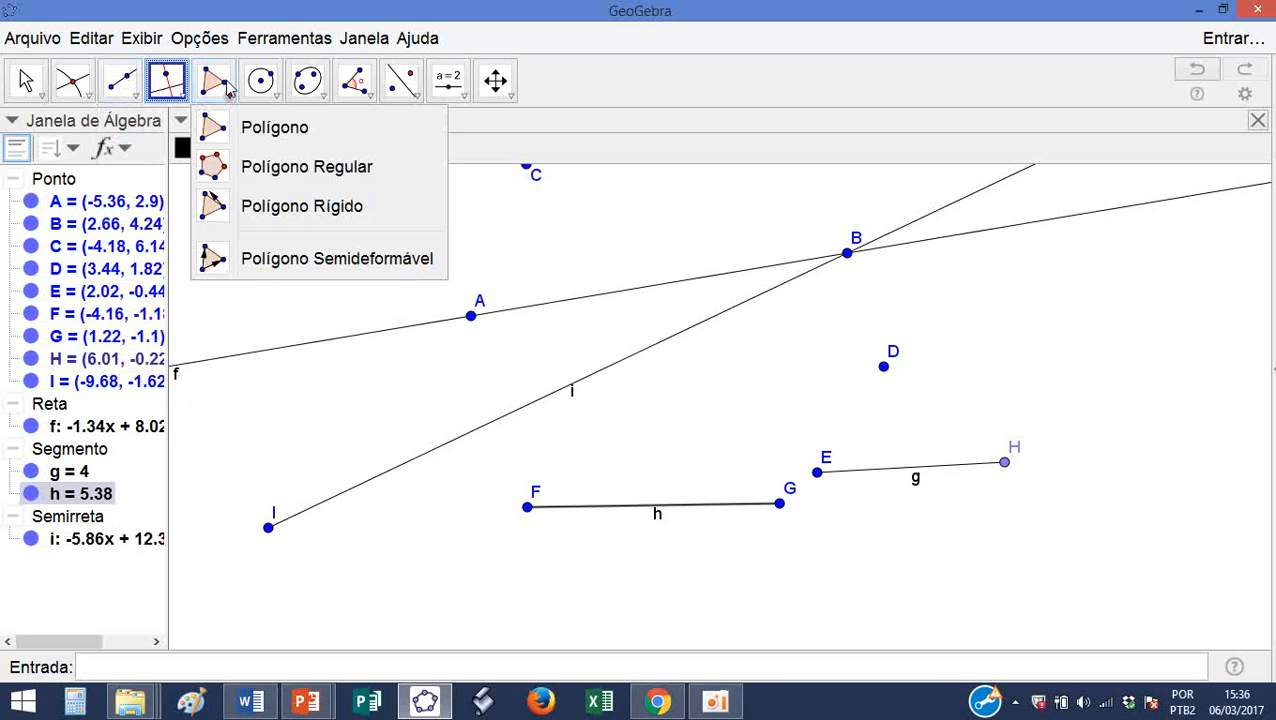
# - Select all objects in the construction and delete them
pyautogui.hotkey('ctrl', 'a')
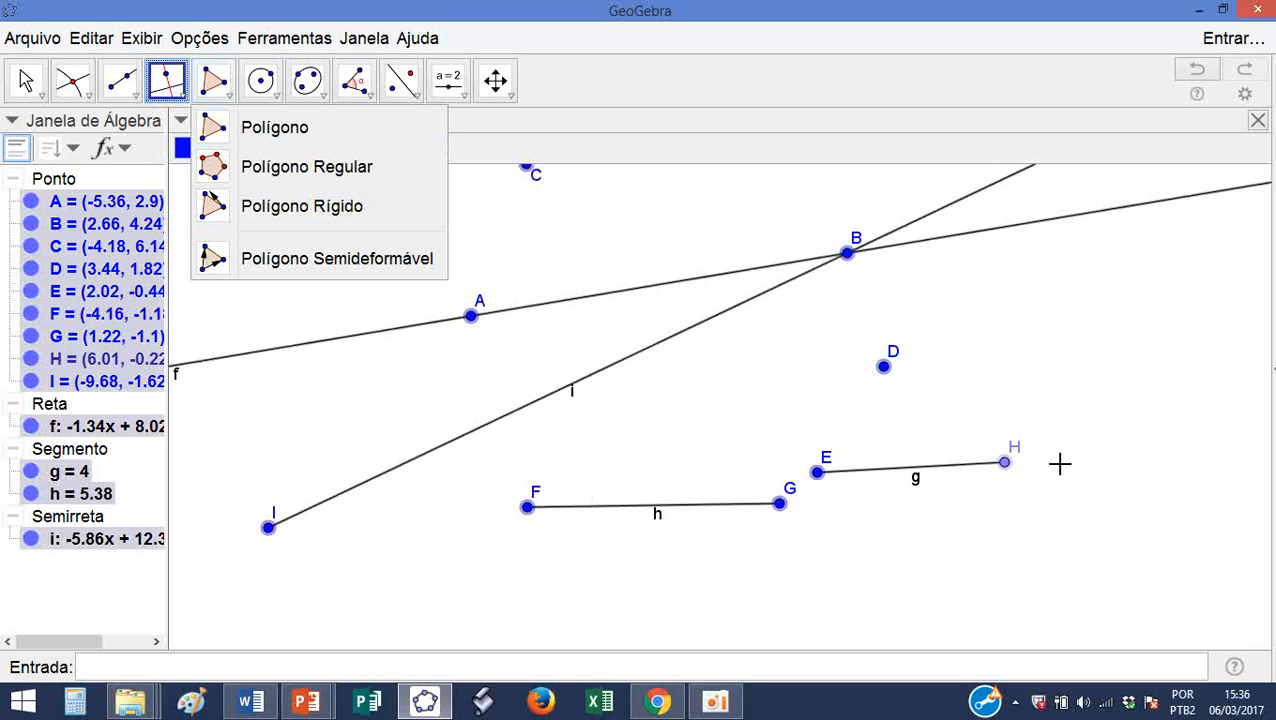
pyautogui.press('Delete')
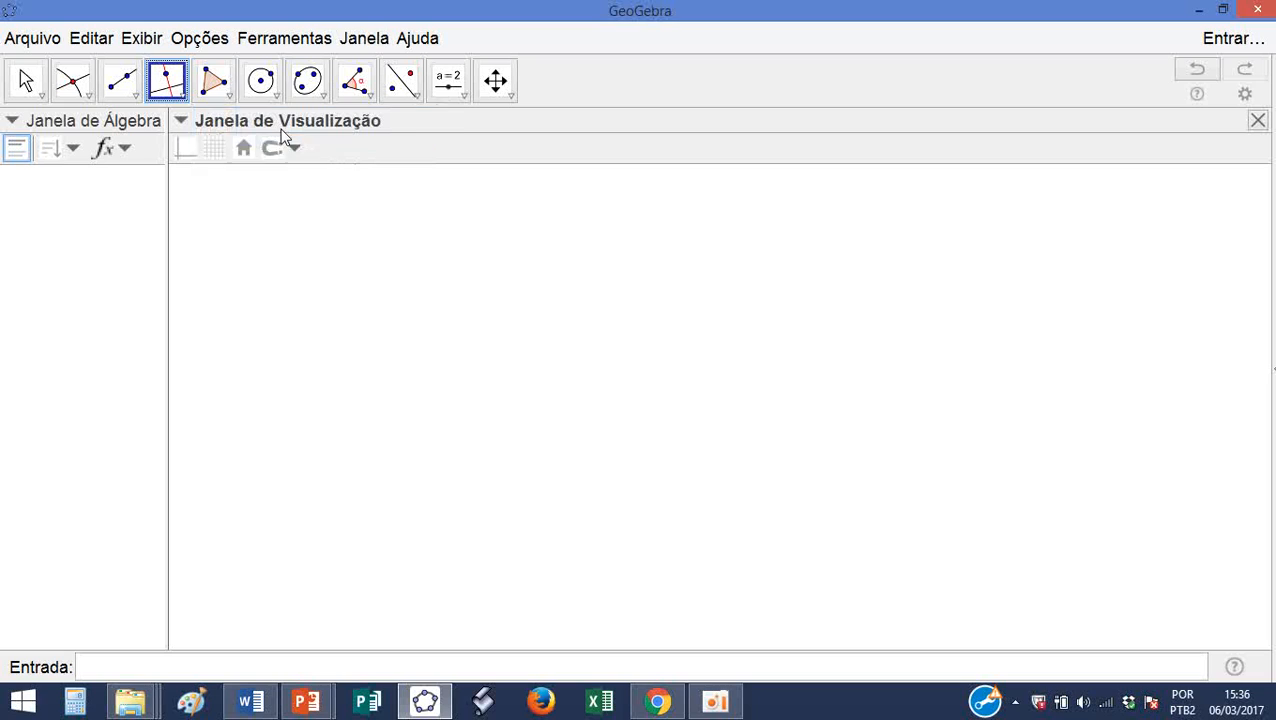
# - Draw a triangle with the Polígono tool, with vertices at about (-4.5, 0.6), (-2.2, 4.6) and (1.4, 0.2)
pyautogui.click(213, 80)
pyautogui.click(512, 423)
pyautogui.click(621, 235)
pyautogui.click(786, 440)
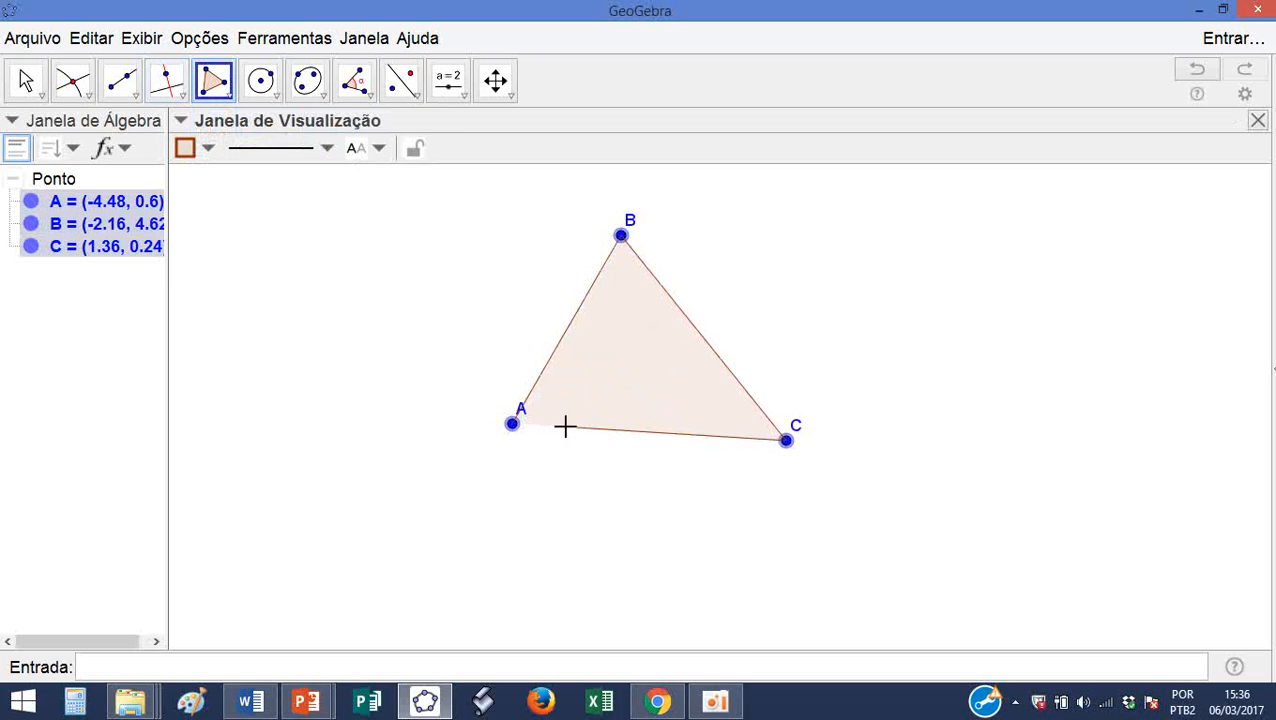
pyautogui.click(513, 425)
# - Turn the axes and the grid on behind the triangle, and hide both again
pyautogui.click(27, 88)
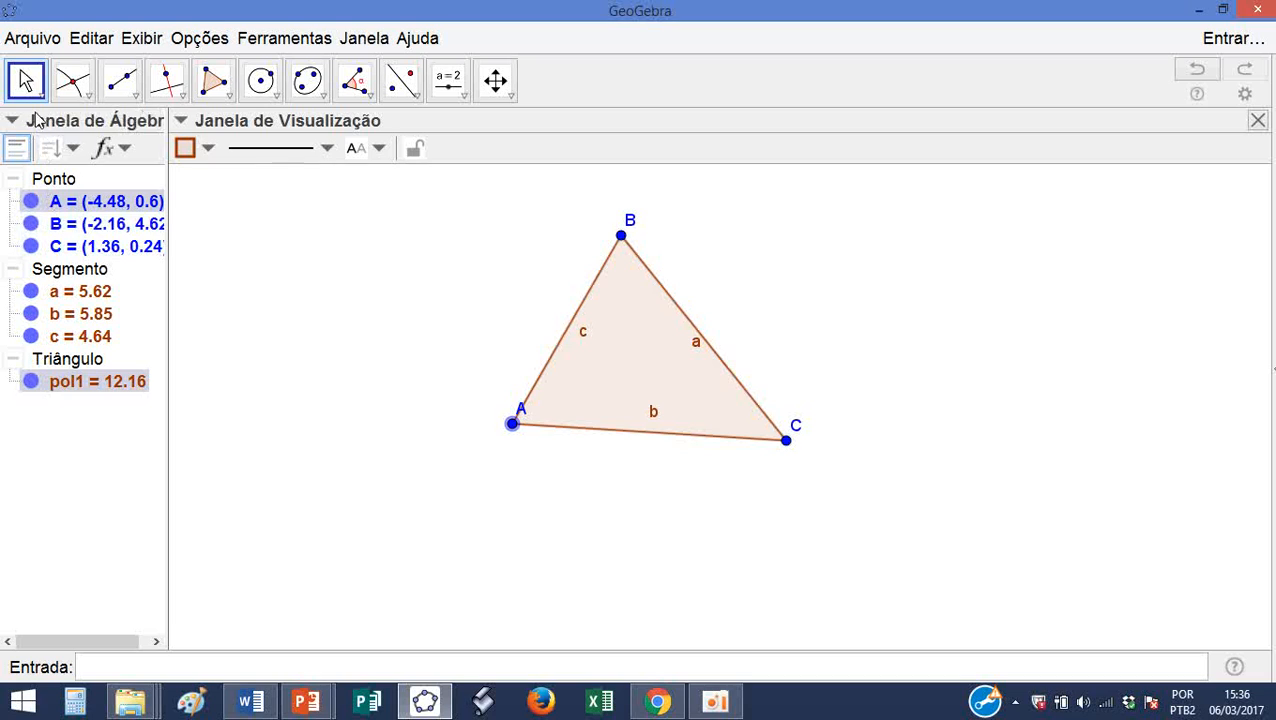
pyautogui.click(29, 84)
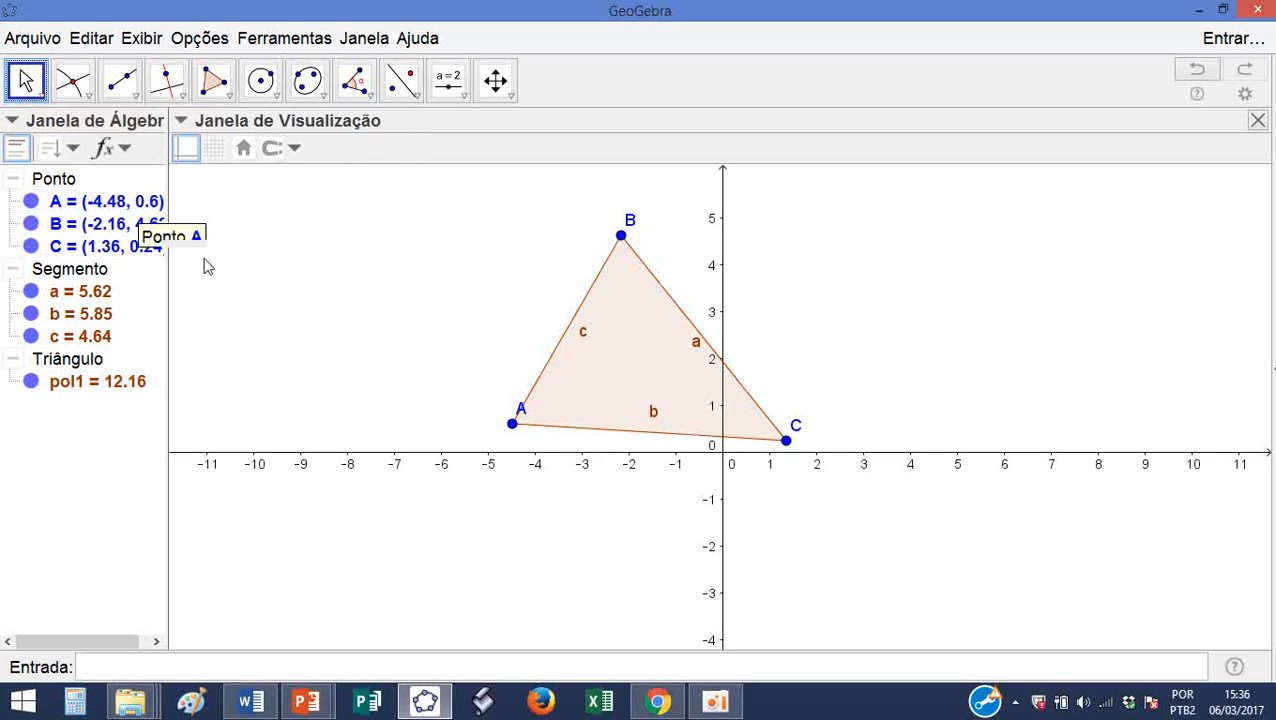
pyautogui.click(215, 150)
pyautogui.click(188, 150)
pyautogui.click(213, 152)
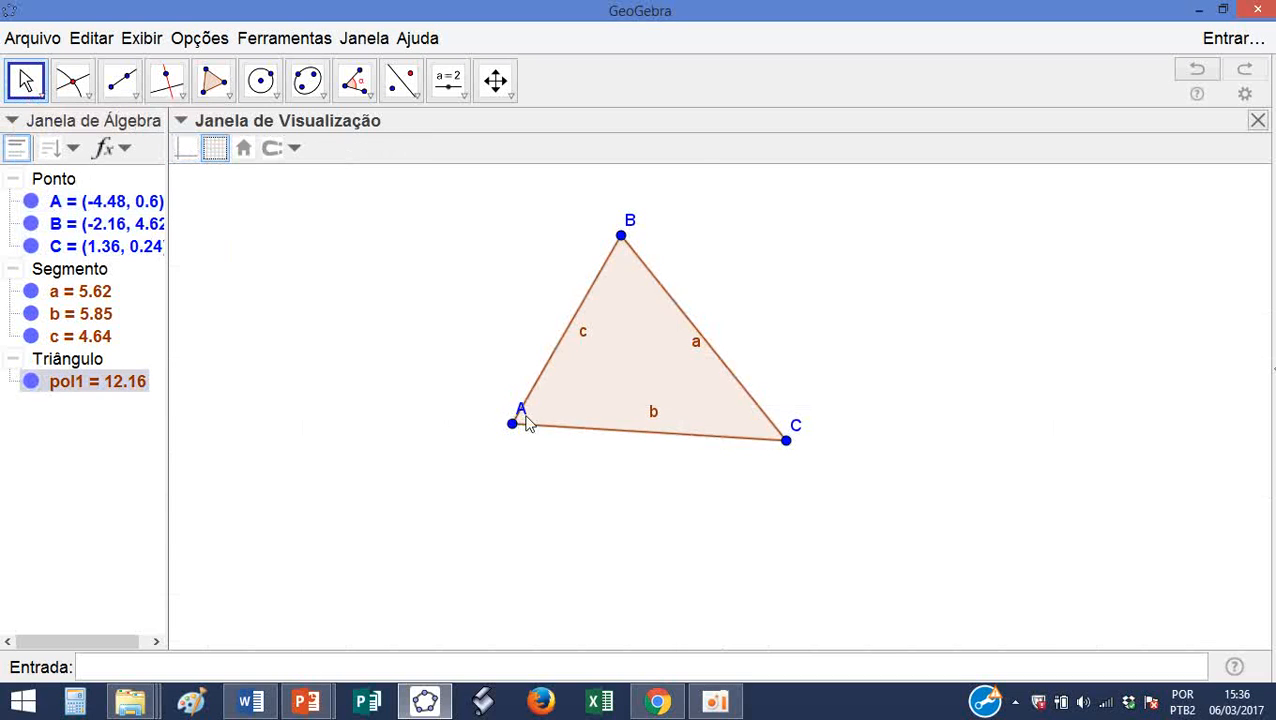
# - Move the label of vertex A outside the triangle, up and to the left of the point
pyautogui.moveTo(519, 407)
pyautogui.mouseDown()
pyautogui.moveTo(485, 452)
pyautogui.moveTo(500, 415)
pyautogui.mouseUp()
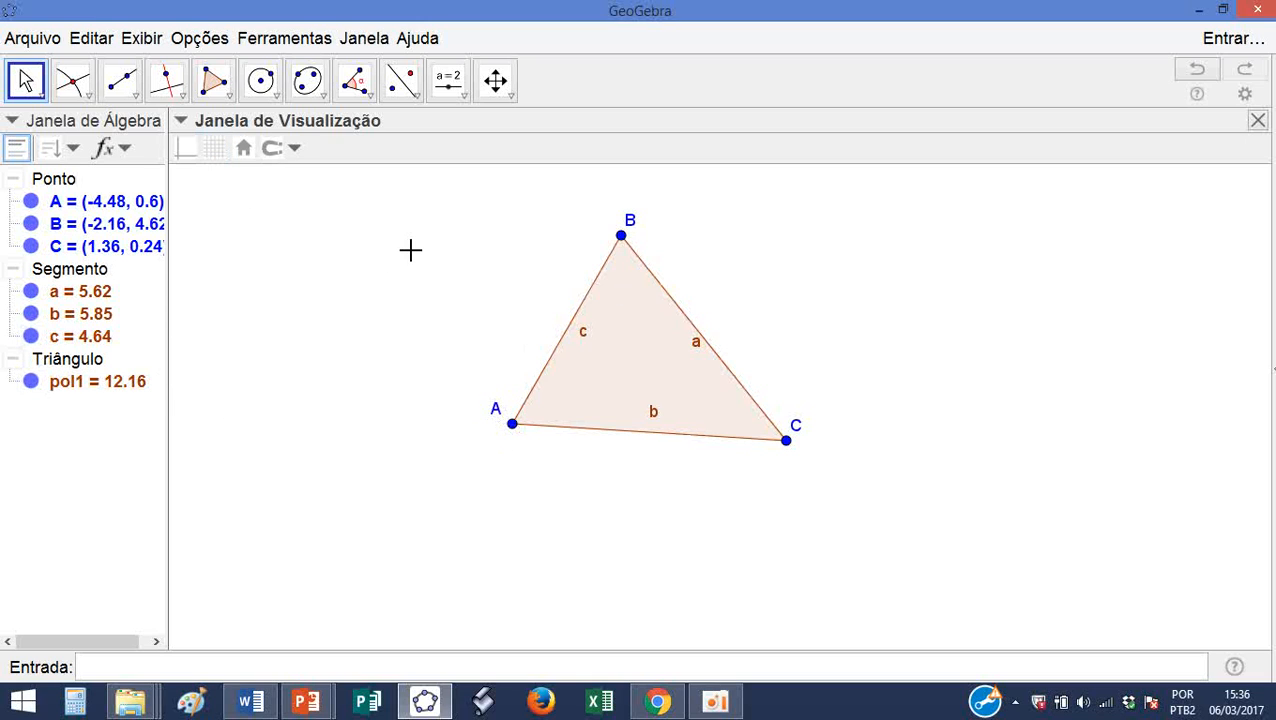
# - Draw a regular polygon with 3 vertices using Polígono Regular, its base points at about (3.1, 2.7) and (5.7, 4.4)
pyautogui.click(213, 82)
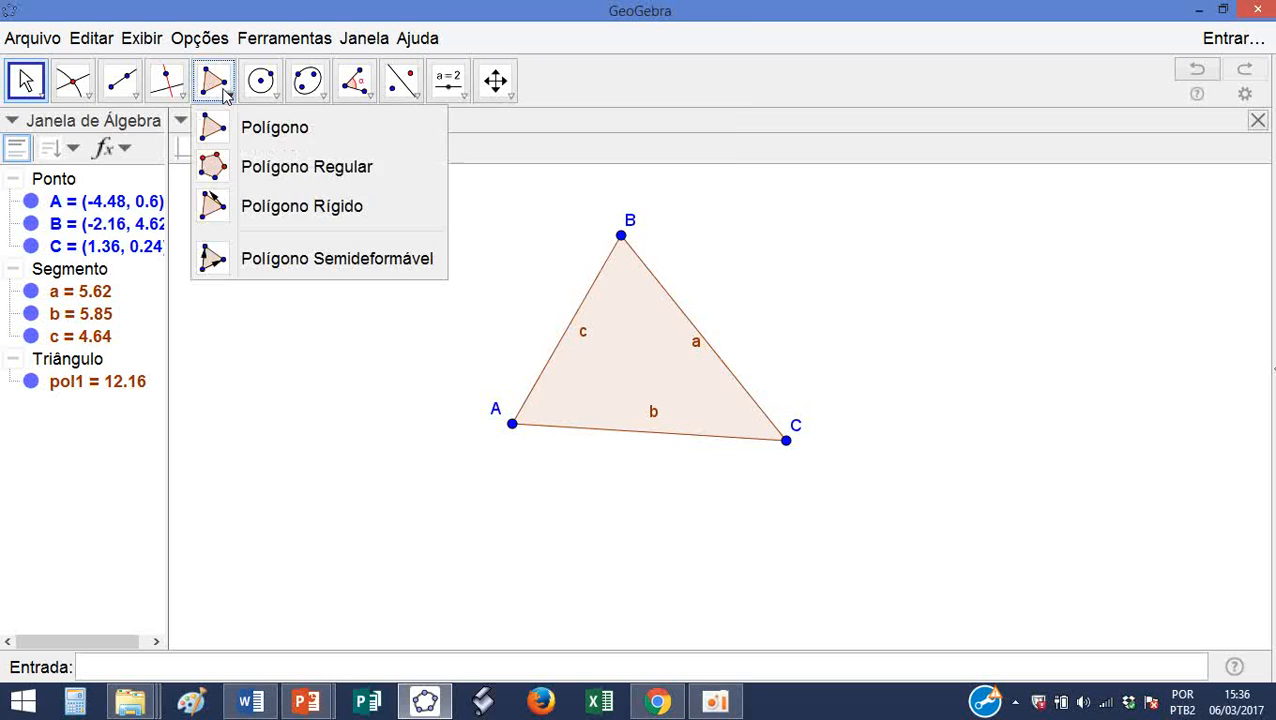
pyautogui.click(222, 126)
pyautogui.click(869, 325)
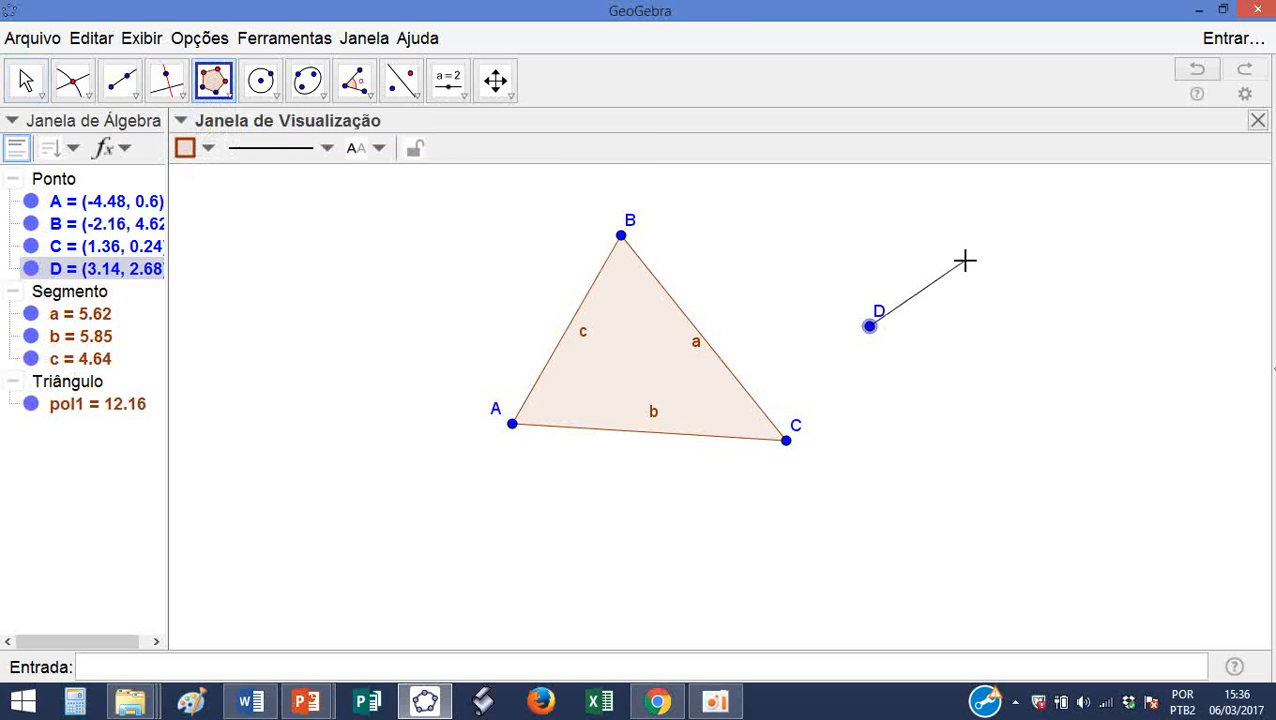
pyautogui.click(990, 244)
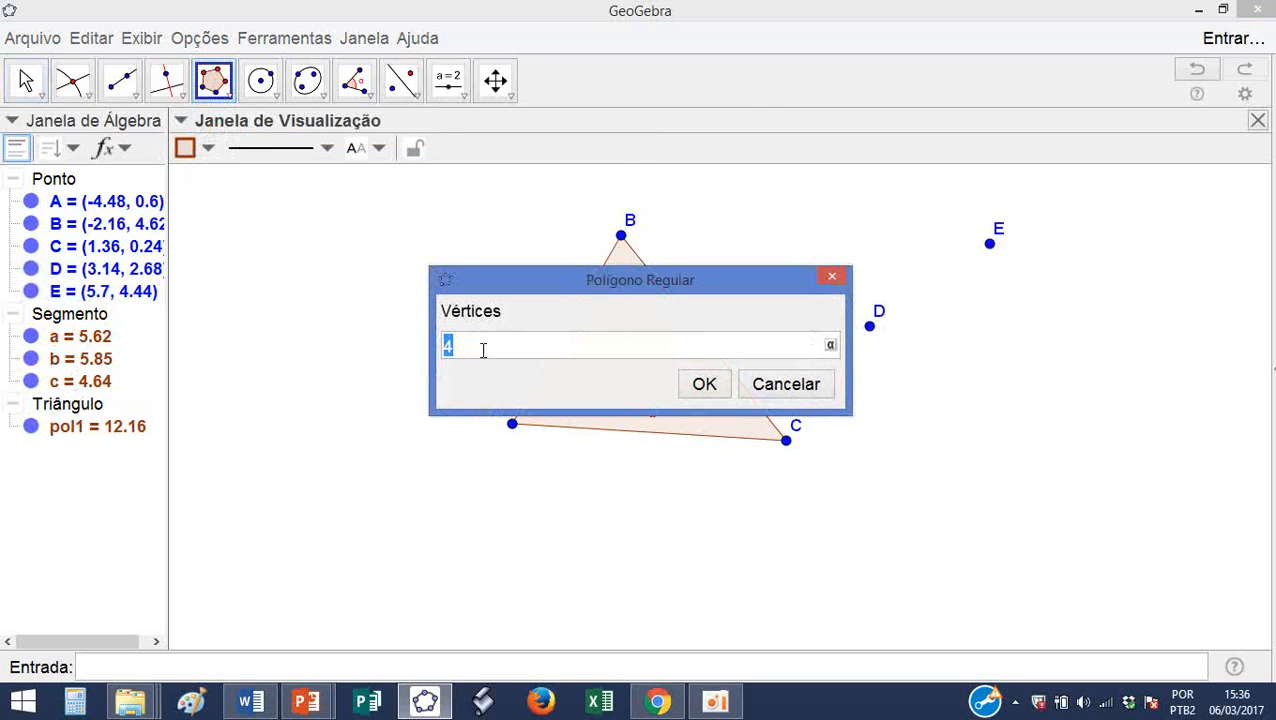
pyautogui.press('Return')
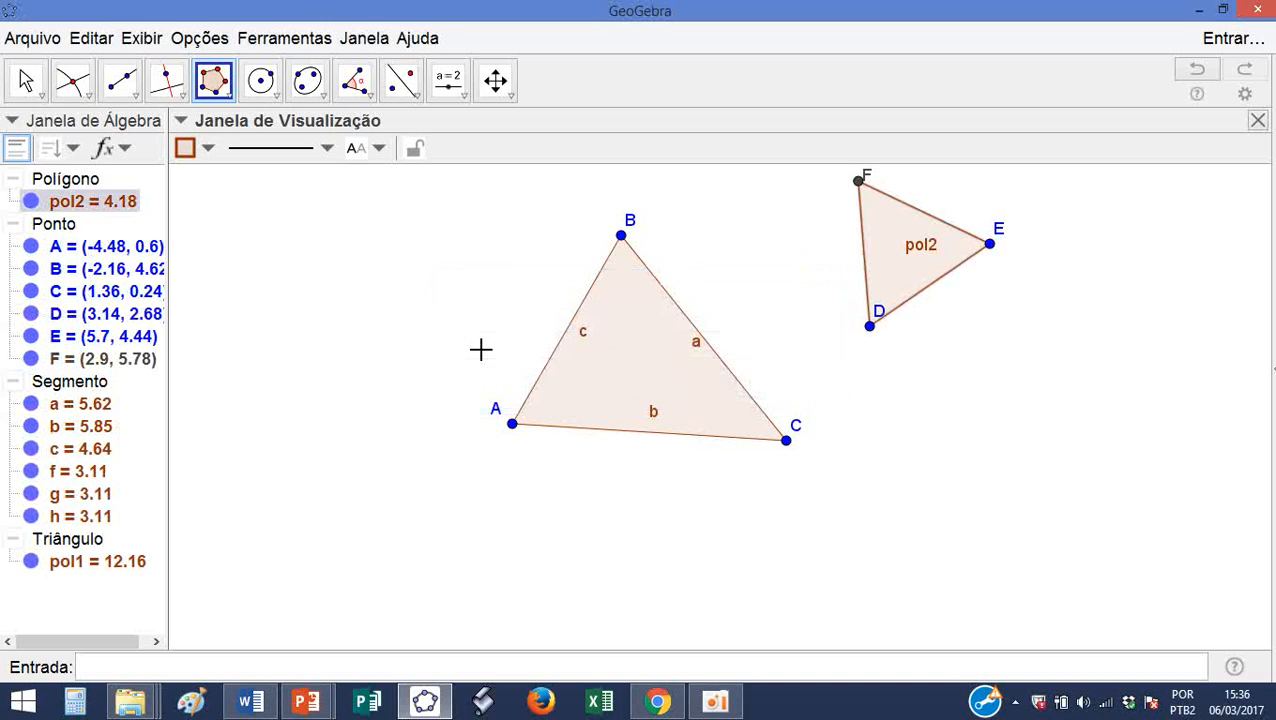
# - Move vertex A of the free triangle to about (-4.8, 1.8) and vertex D of the regular triangle to about (7.7, 0.9)
pyautogui.click(495, 82)
pyautogui.moveTo(1015, 320); pyautogui.dragTo(1024, 429)
pyautogui.moveTo(1006, 364); pyautogui.dragTo(1012, 390)
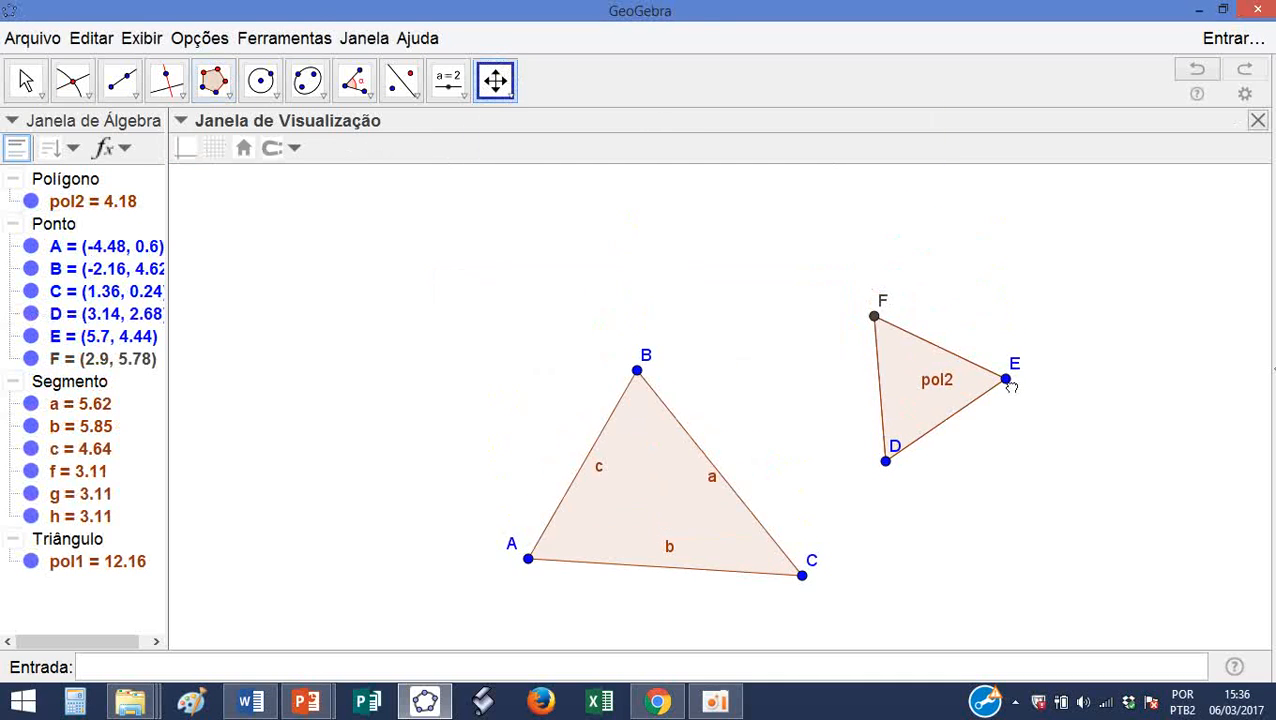
pyautogui.click(26, 82)
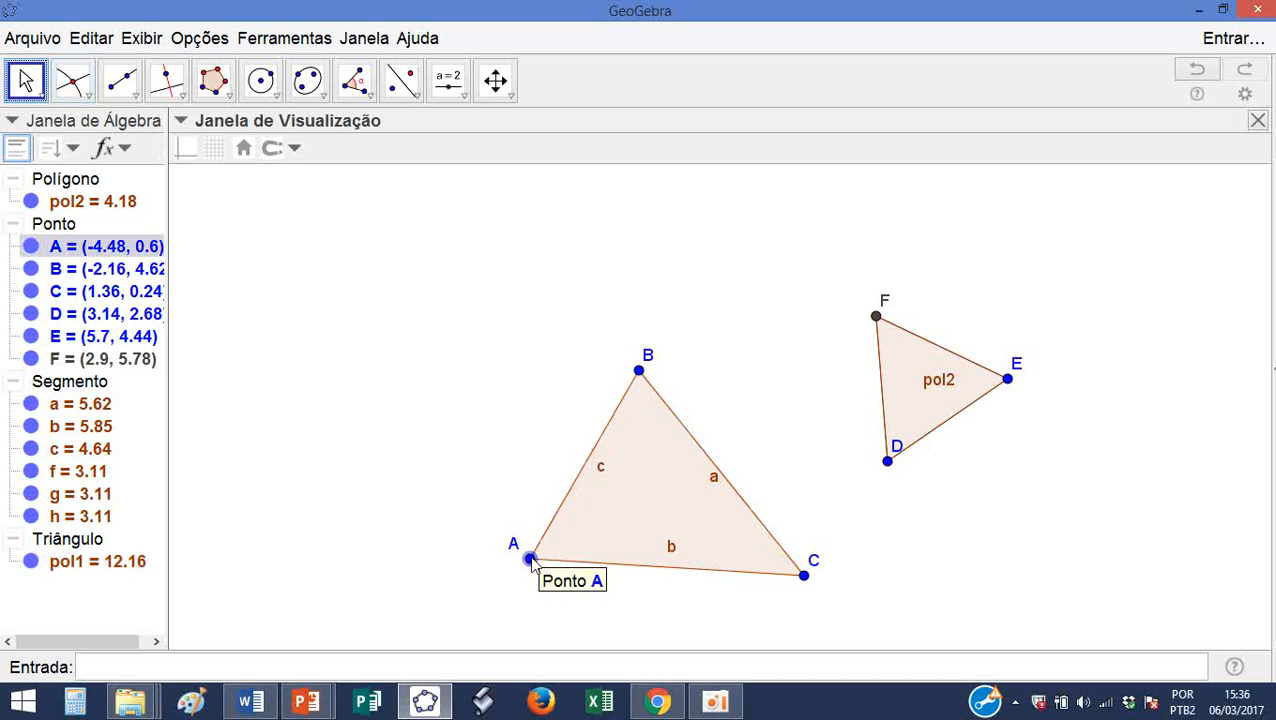
pyautogui.moveTo(530, 558); pyautogui.dragTo(515, 501)
pyautogui.moveTo(888, 462); pyautogui.dragTo(1101, 542)
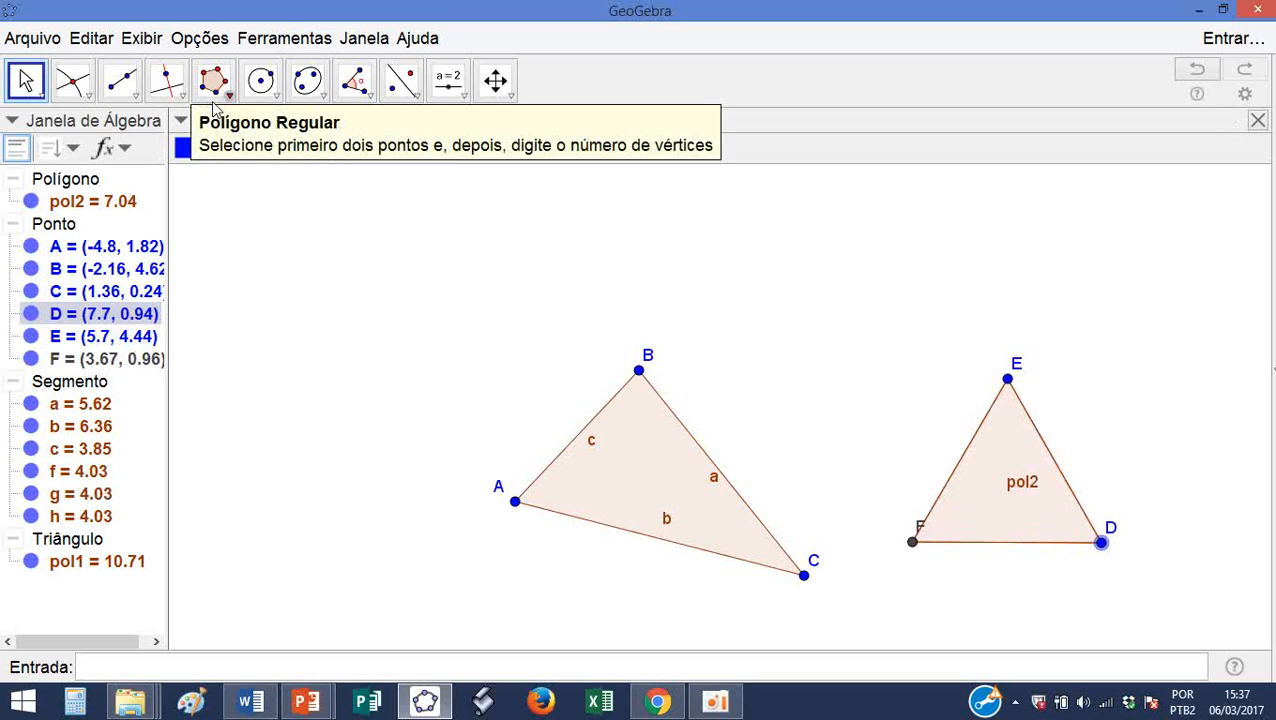
# - Draw a triangle with the Polígono Rígido tool, with vertices at about (-10, 6.5), (-6.6, 6.8) and (-7, 3.9)
pyautogui.click(228, 100)
pyautogui.click(261, 200)
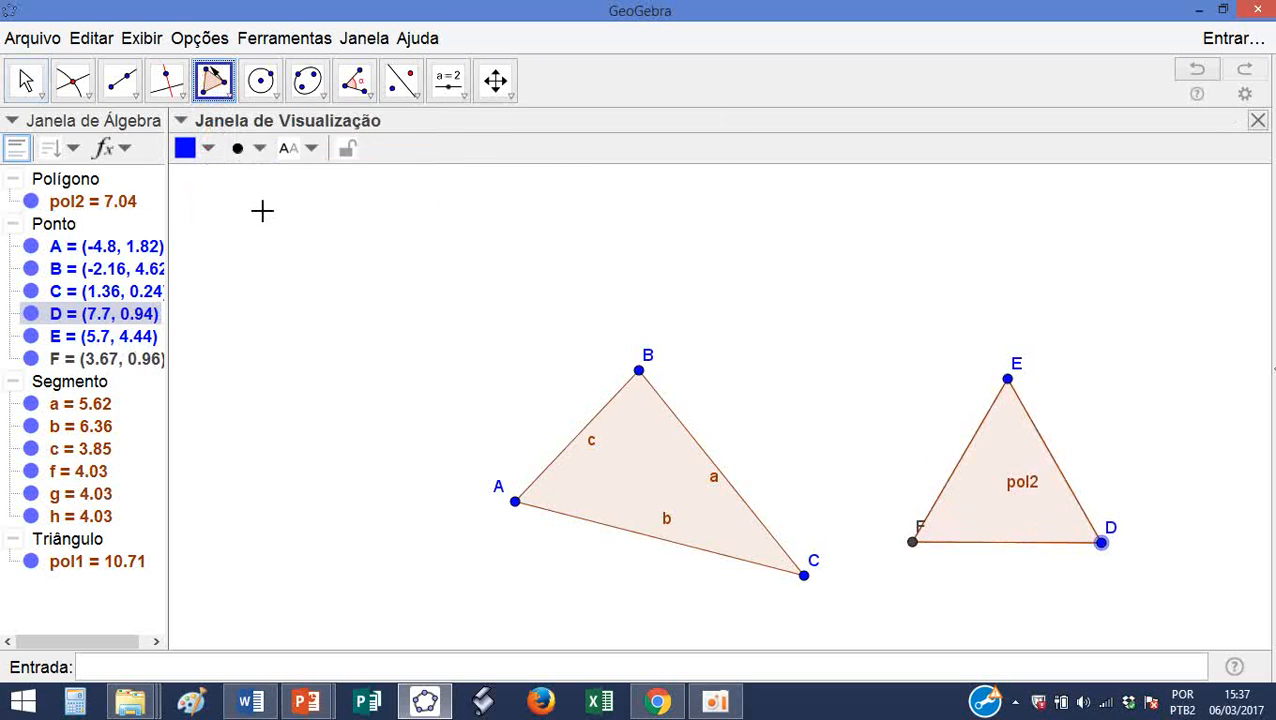
pyautogui.click(271, 280)
pyautogui.click(429, 270)
pyautogui.click(413, 404)
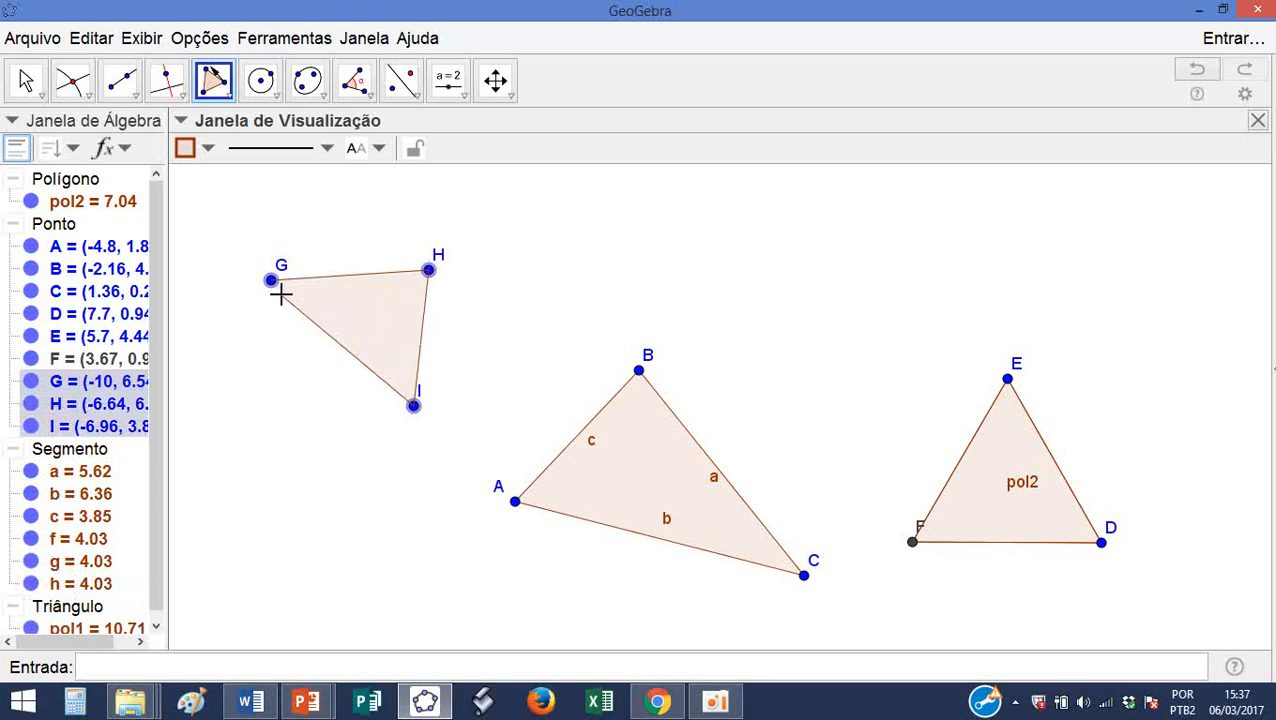
pyautogui.click(270, 280)
# - Move the rigid triangle by vertex G to about (-7, 8) and rotate it by vertex H to about (-4.6, 5.7)
pyautogui.click(26, 80)
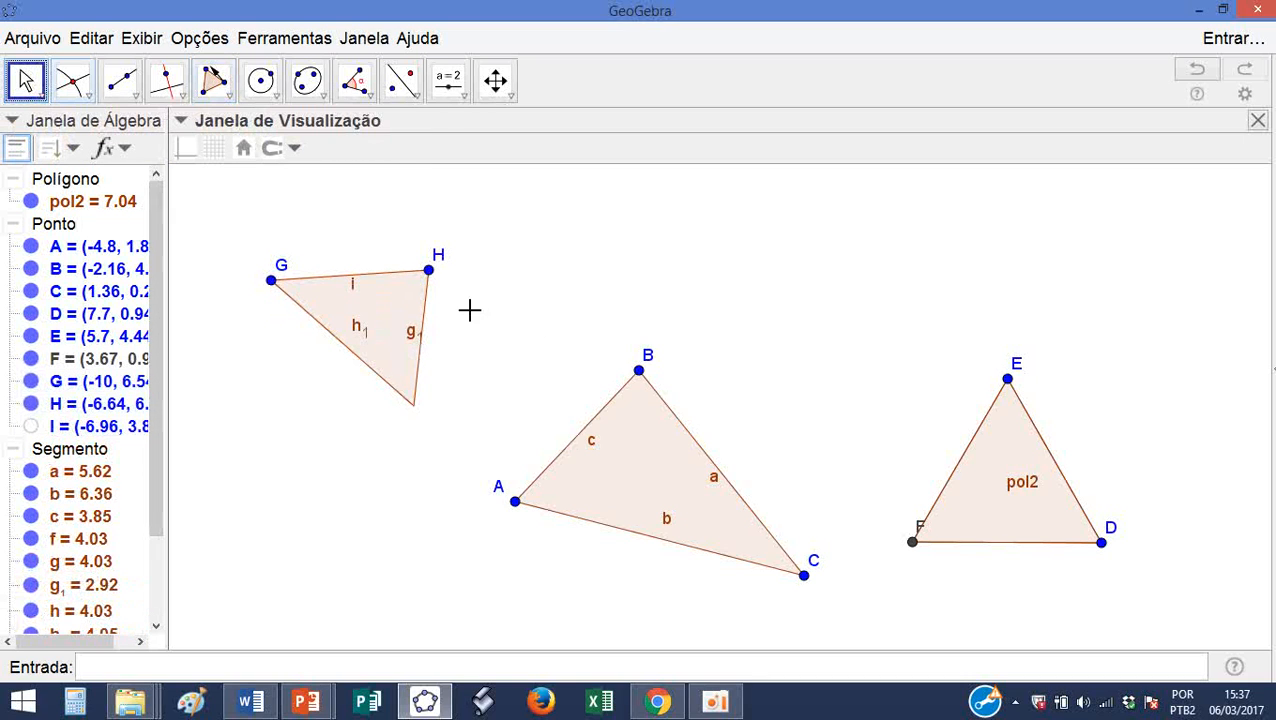
pyautogui.click(429, 271)
pyautogui.moveTo(429, 271); pyautogui.dragTo(409, 320)
pyautogui.moveTo(272, 282); pyautogui.dragTo(418, 217)
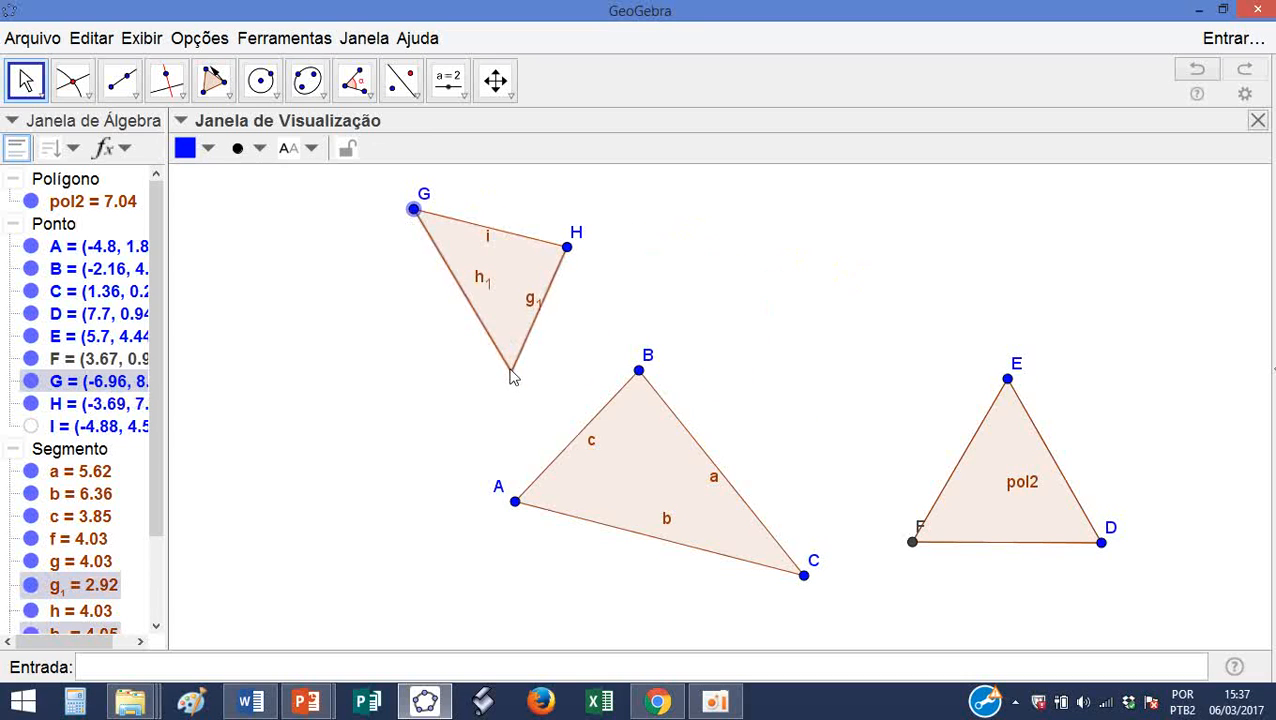
pyautogui.click(513, 373)
pyautogui.moveTo(567, 246); pyautogui.dragTo(524, 320)
# - Draw a triangle with the Polígono Semideformável tool, with vertices at about (-1.8, 7.2), (2.5, 7.2) and (1.3, 4.3)
pyautogui.click(232, 92)
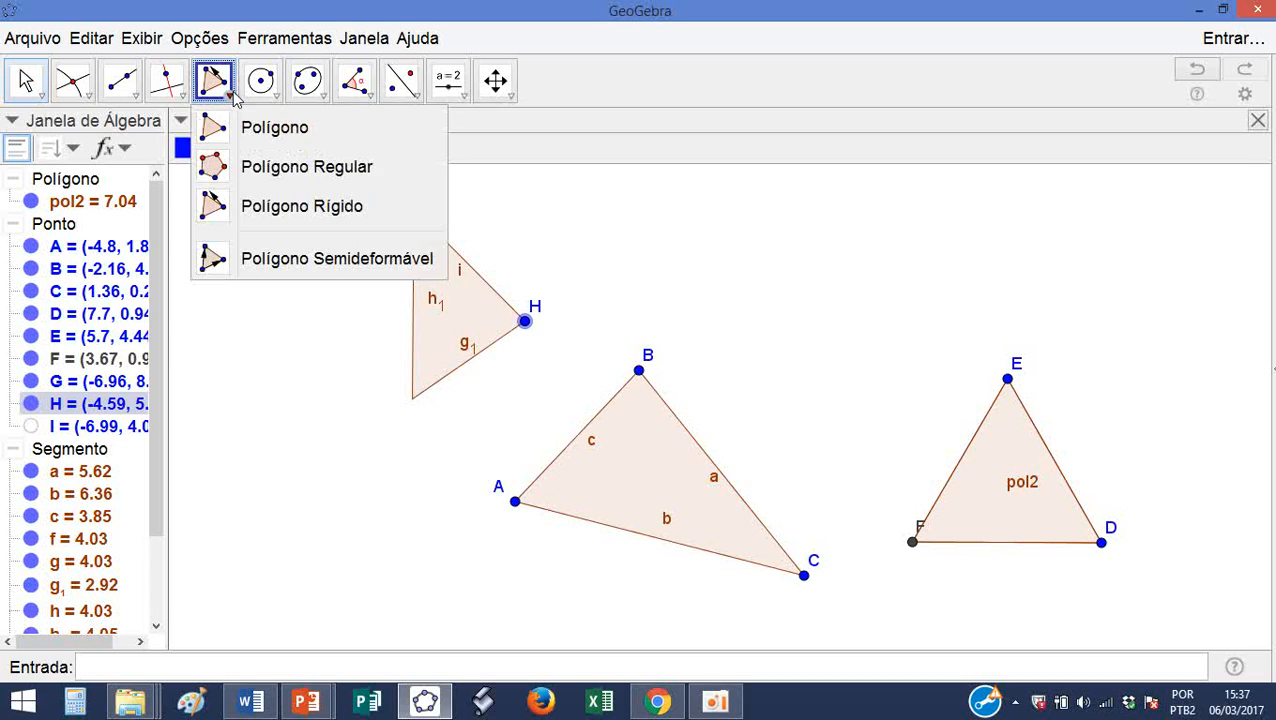
pyautogui.click(290, 260)
pyautogui.click(655, 247)
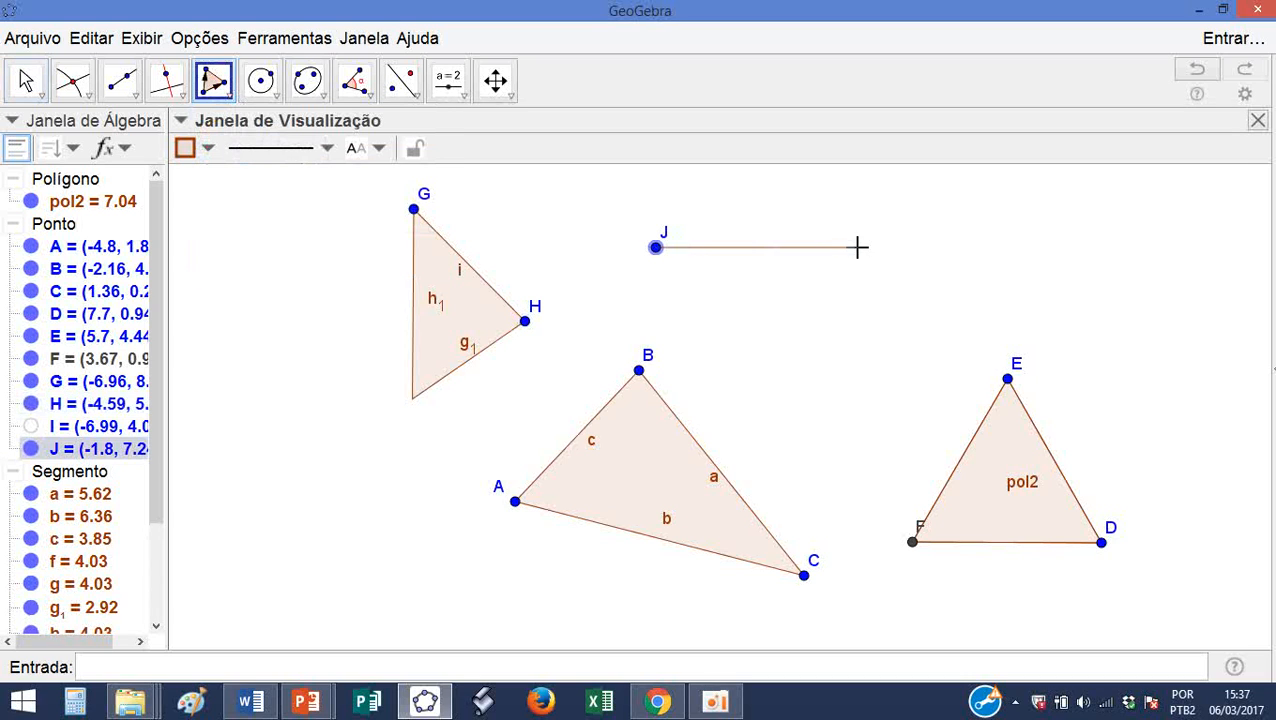
pyautogui.click(858, 247)
pyautogui.click(802, 381)
pyautogui.click(655, 247)
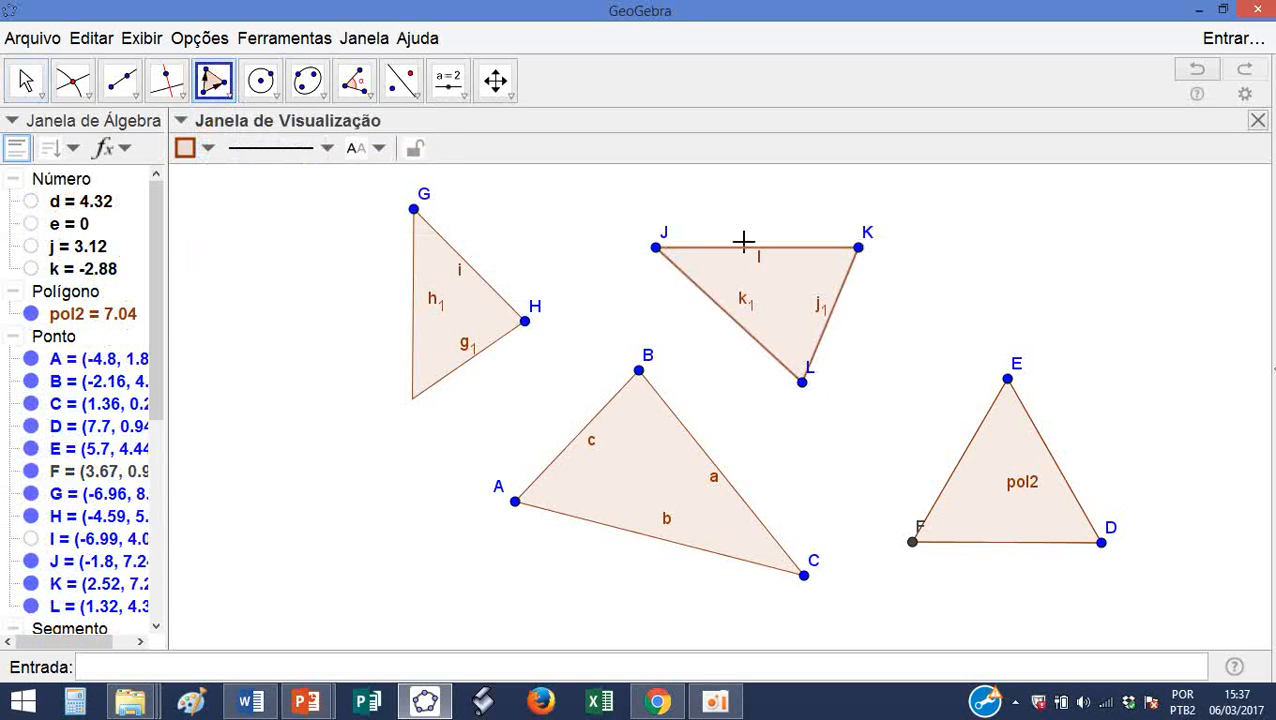
# - Reshape the semi-deformable triangle by moving J to about (-1.5, 7.2), K to about (2.5, 6.8) and L to about (0.7, 4.3)
pyautogui.click(26, 82)
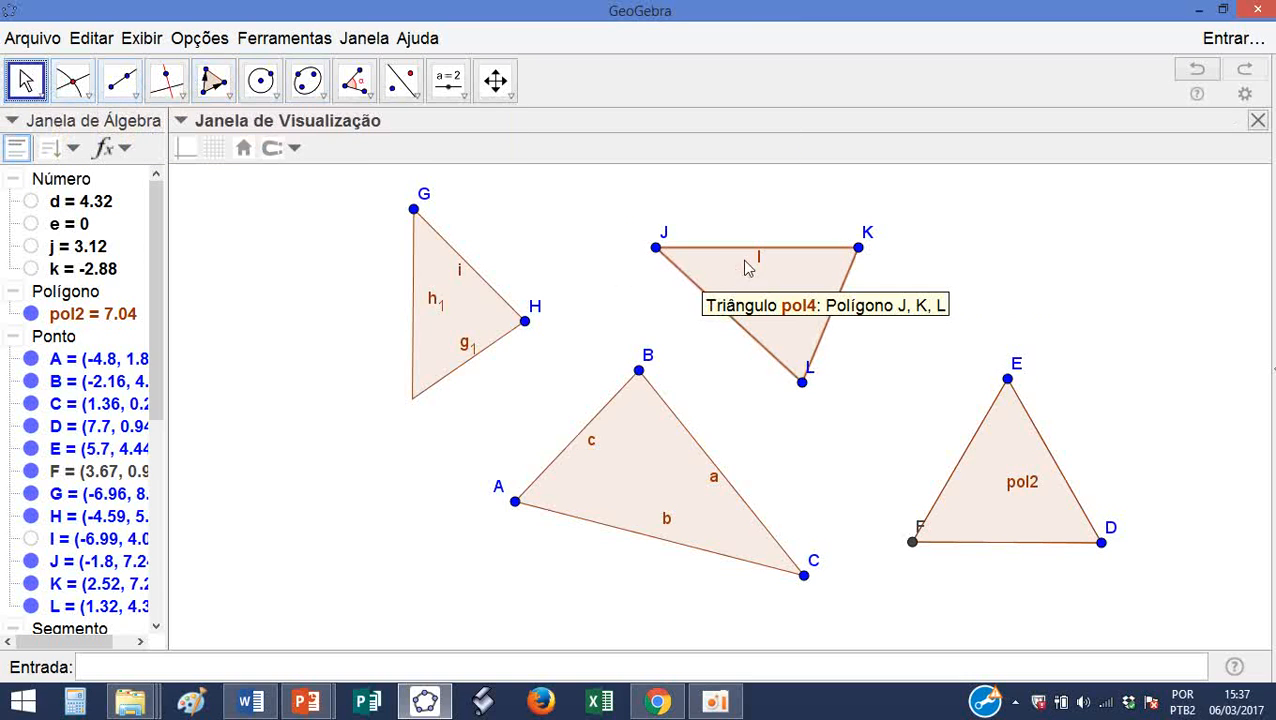
pyautogui.moveTo(802, 381)
pyautogui.mouseDown()
pyautogui.moveTo(768, 333)
pyautogui.moveTo(794, 376)
pyautogui.mouseUp()
pyautogui.moveTo(858, 248); pyautogui.dragTo(903, 240)
pyautogui.moveTo(657, 248)
pyautogui.mouseDown()
pyautogui.moveTo(735, 253)
pyautogui.moveTo(655, 236)
pyautogui.mouseUp()
pyautogui.moveTo(797, 370)
pyautogui.mouseDown()
pyautogui.moveTo(790, 308)
pyautogui.moveTo(787, 392)
pyautogui.mouseUp()
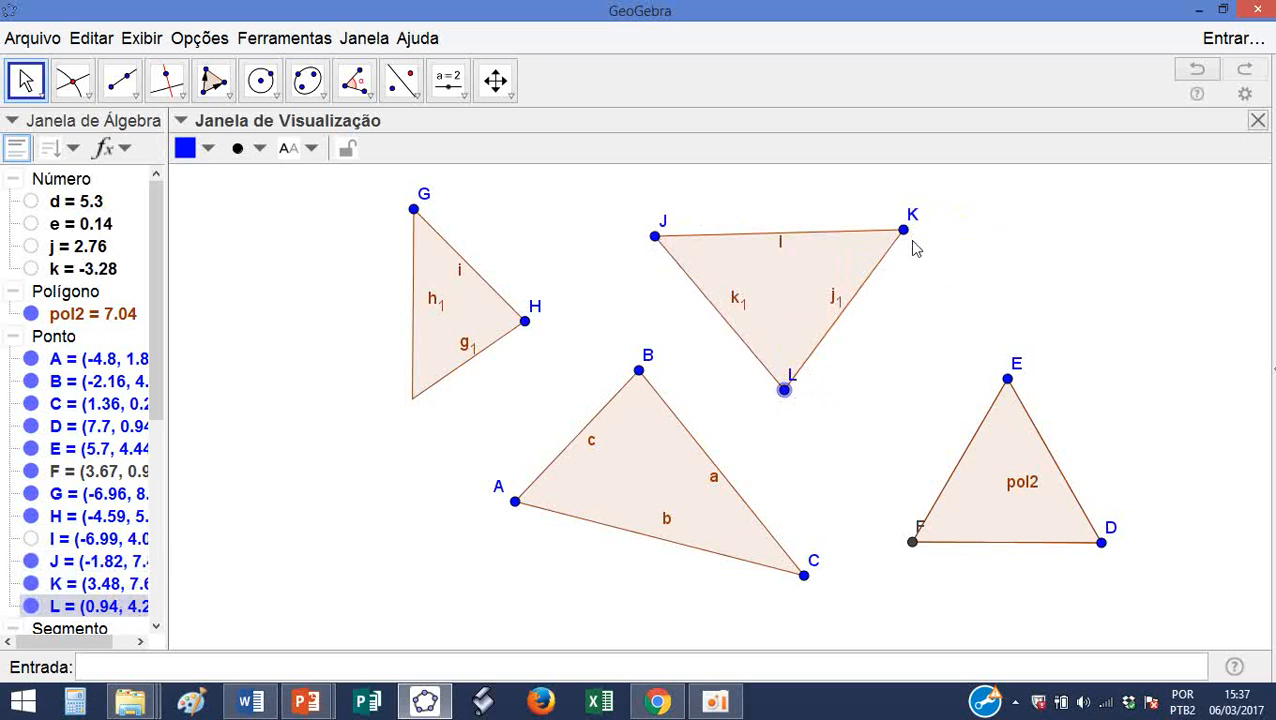
pyautogui.moveTo(904, 231); pyautogui.dragTo(843, 253)
pyautogui.moveTo(657, 238); pyautogui.dragTo(670, 254)
pyautogui.moveTo(800, 406); pyautogui.dragTo(770, 386)
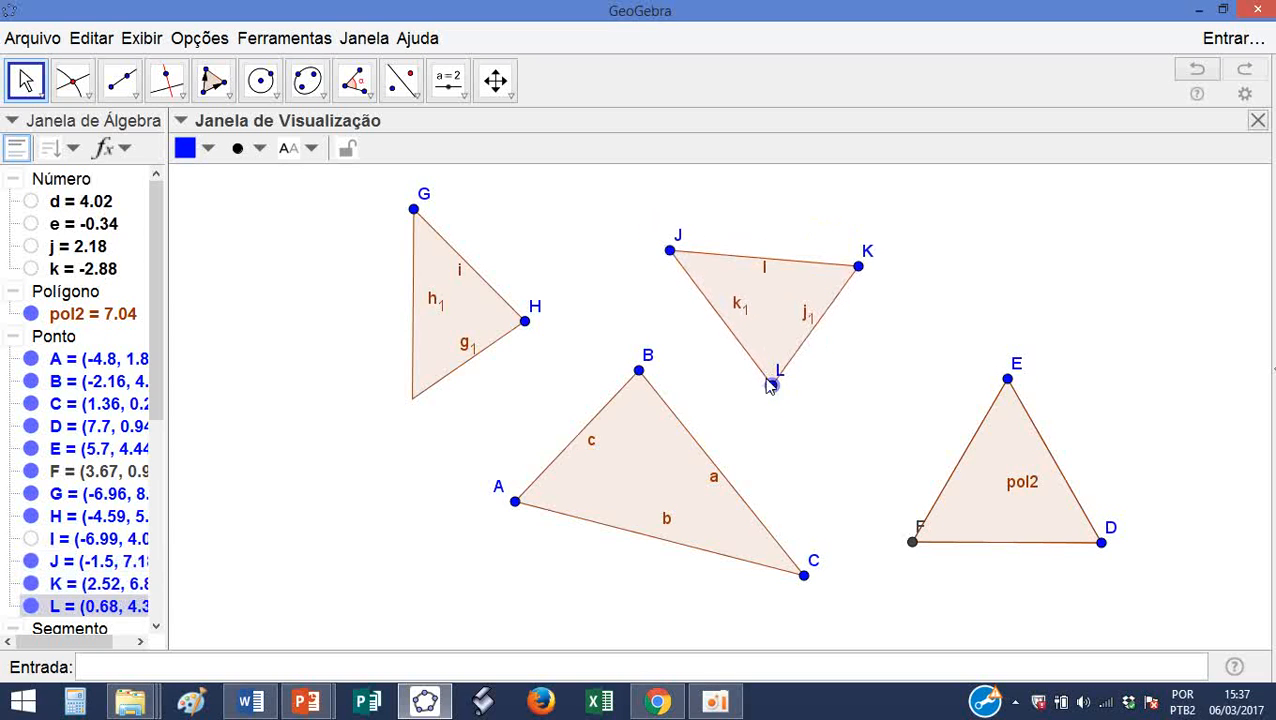
# - Delete all four triangles from the construction
pyautogui.click(213, 82)
pyautogui.click(226, 95)
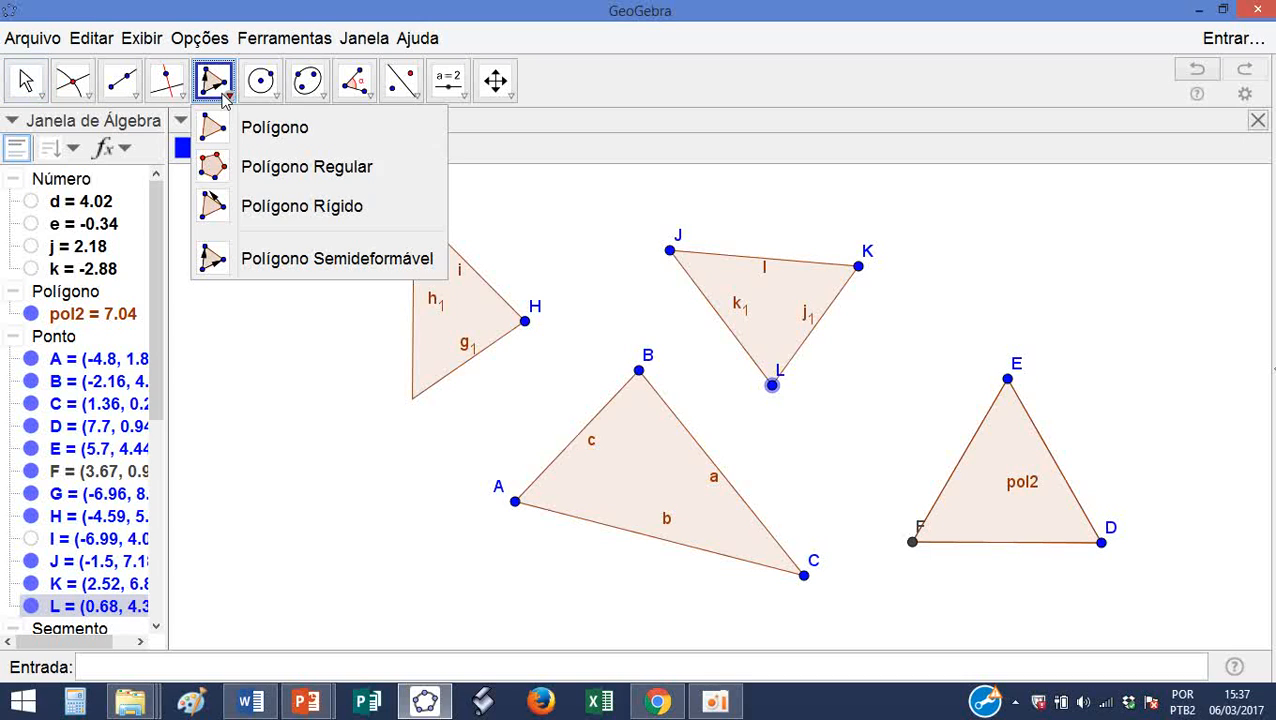
pyautogui.click(308, 368)
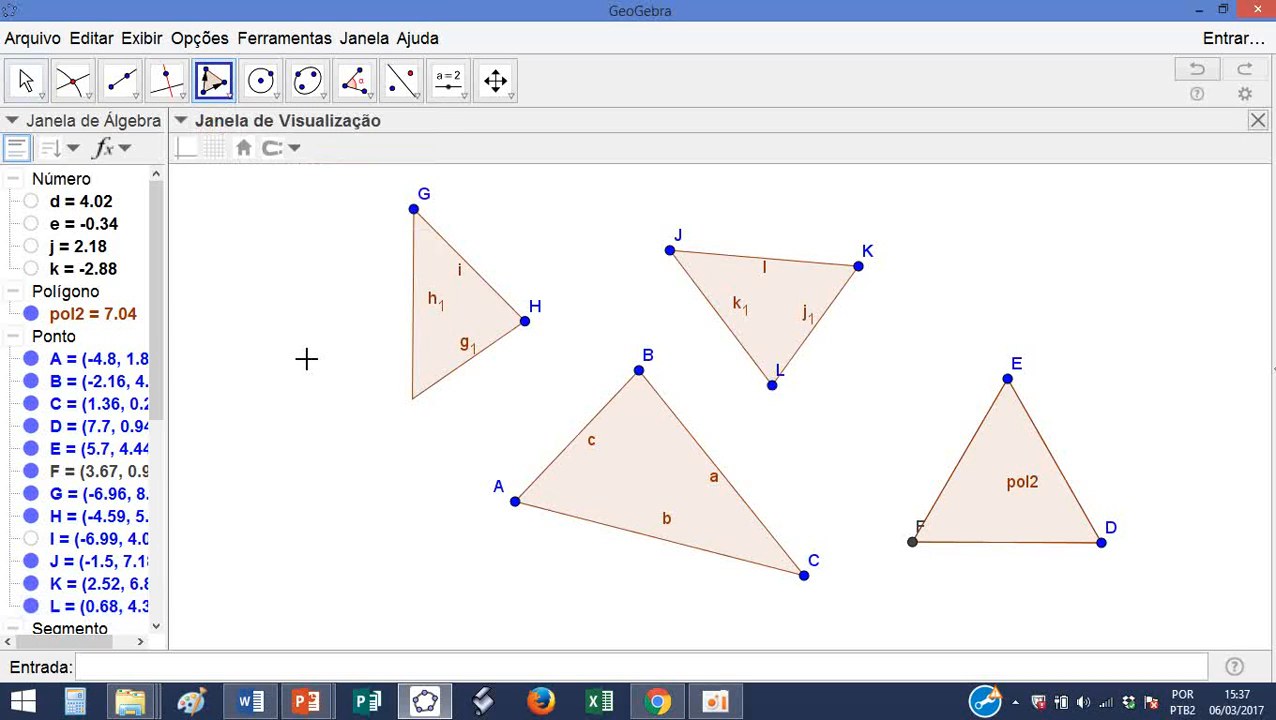
pyautogui.hotkey('ctrl', 'a')
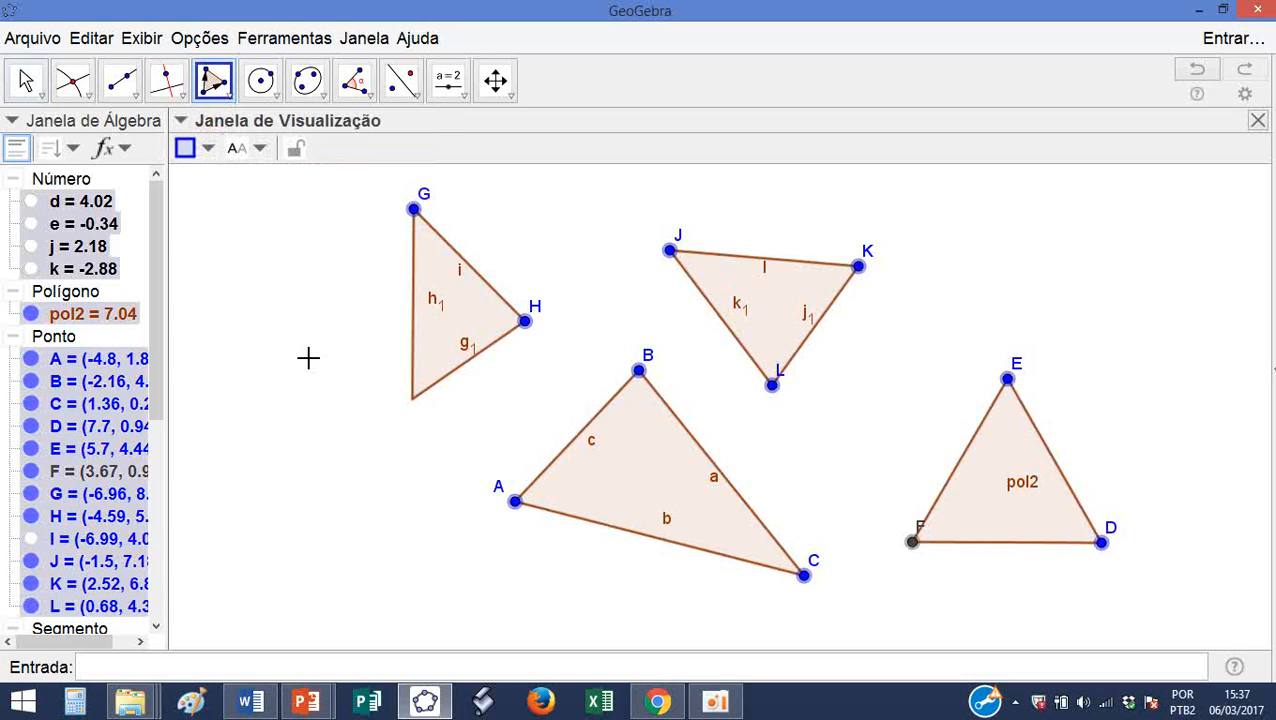
pyautogui.press('Delete')
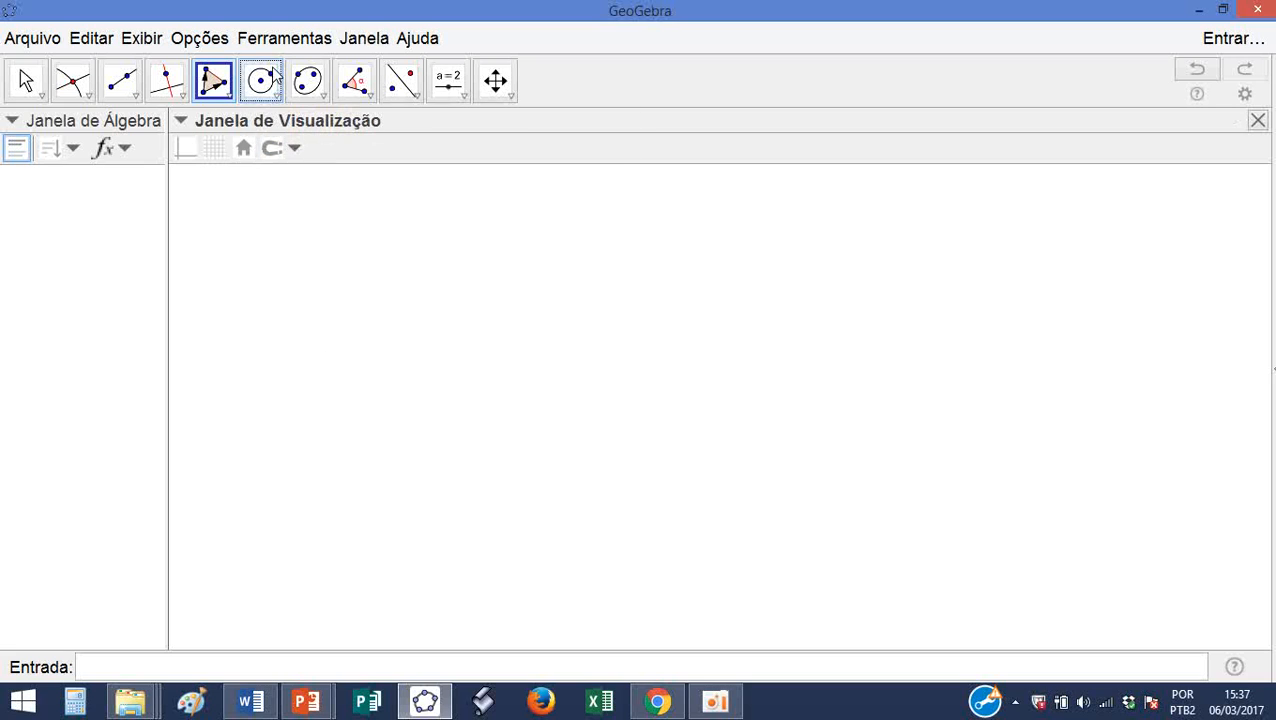
# - Look through the remaining tool groups: circles, conics, angles and measurements, transformations, sliders and controls, and view tools
pyautogui.click(280, 100)
pyautogui.click(282, 103)
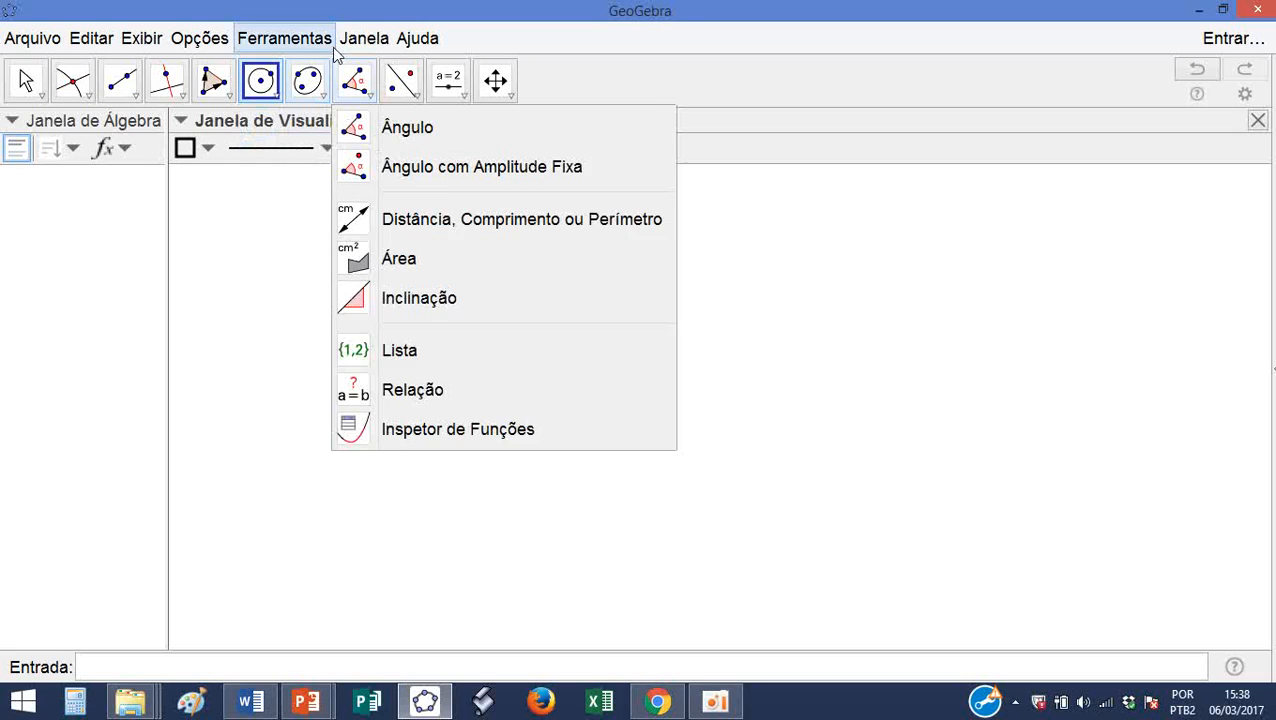
pyautogui.moveTo(313, 88)
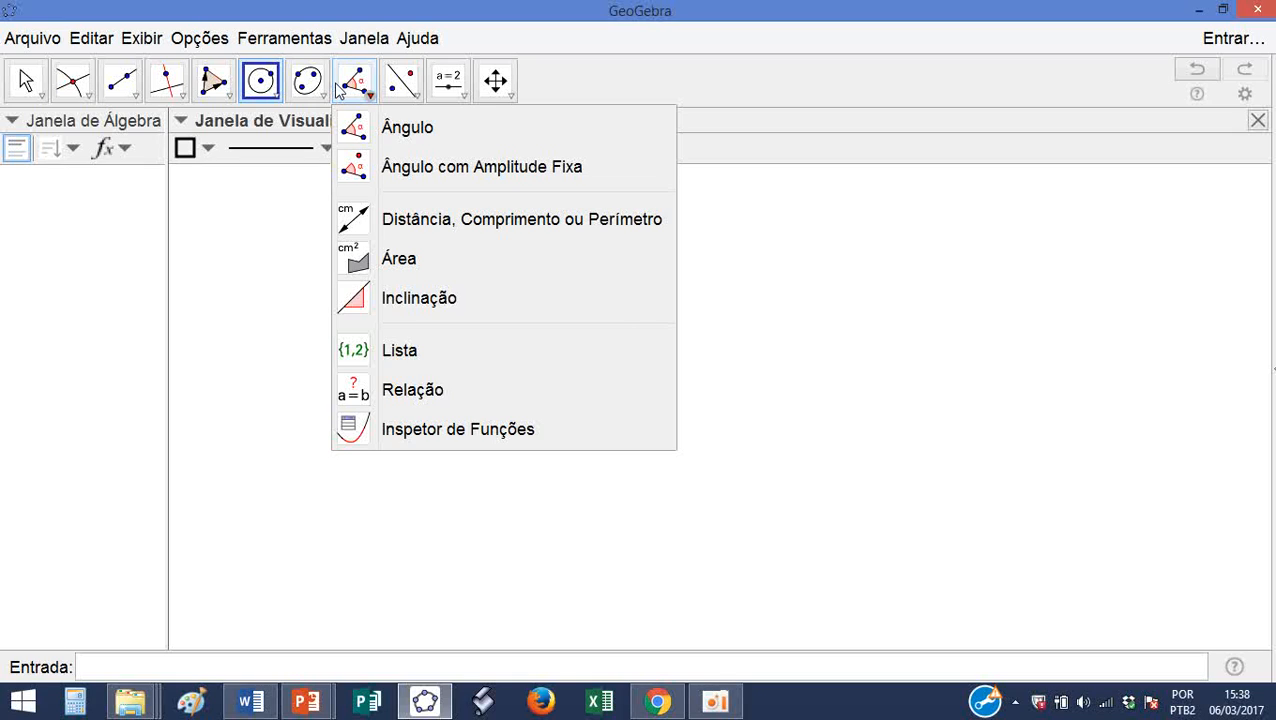
pyautogui.moveTo(407, 84)
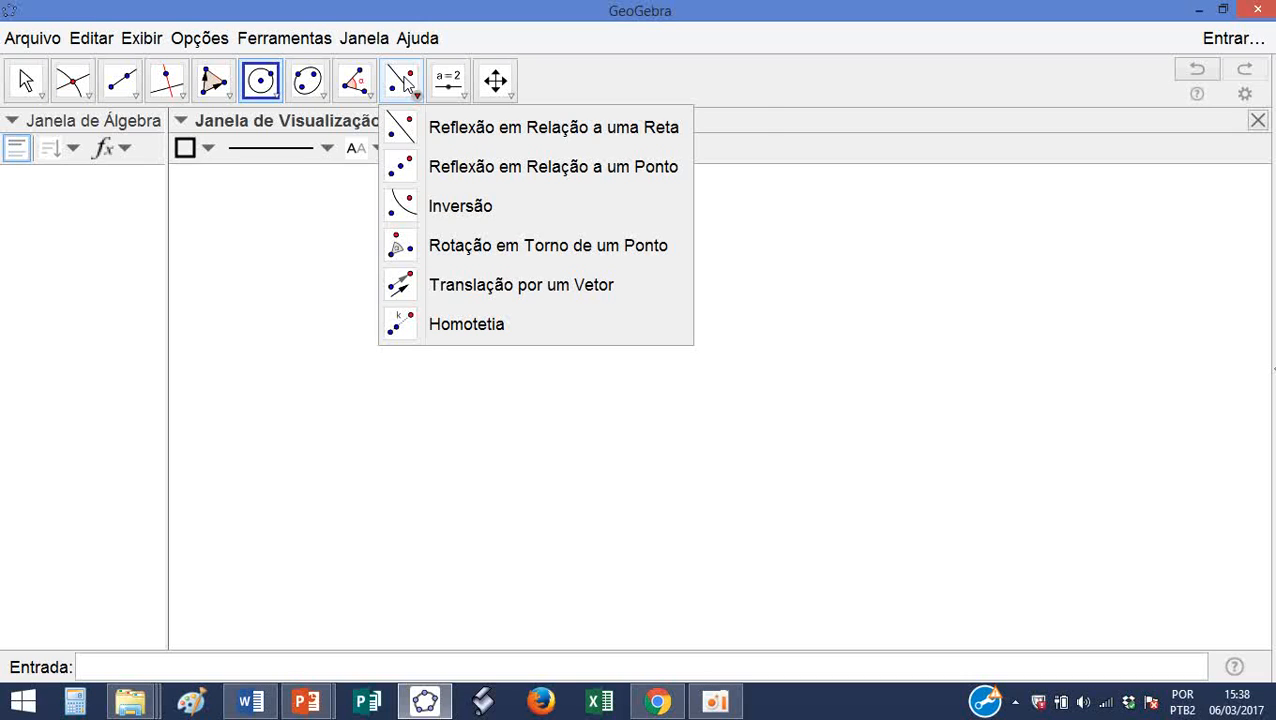
pyautogui.moveTo(452, 101)
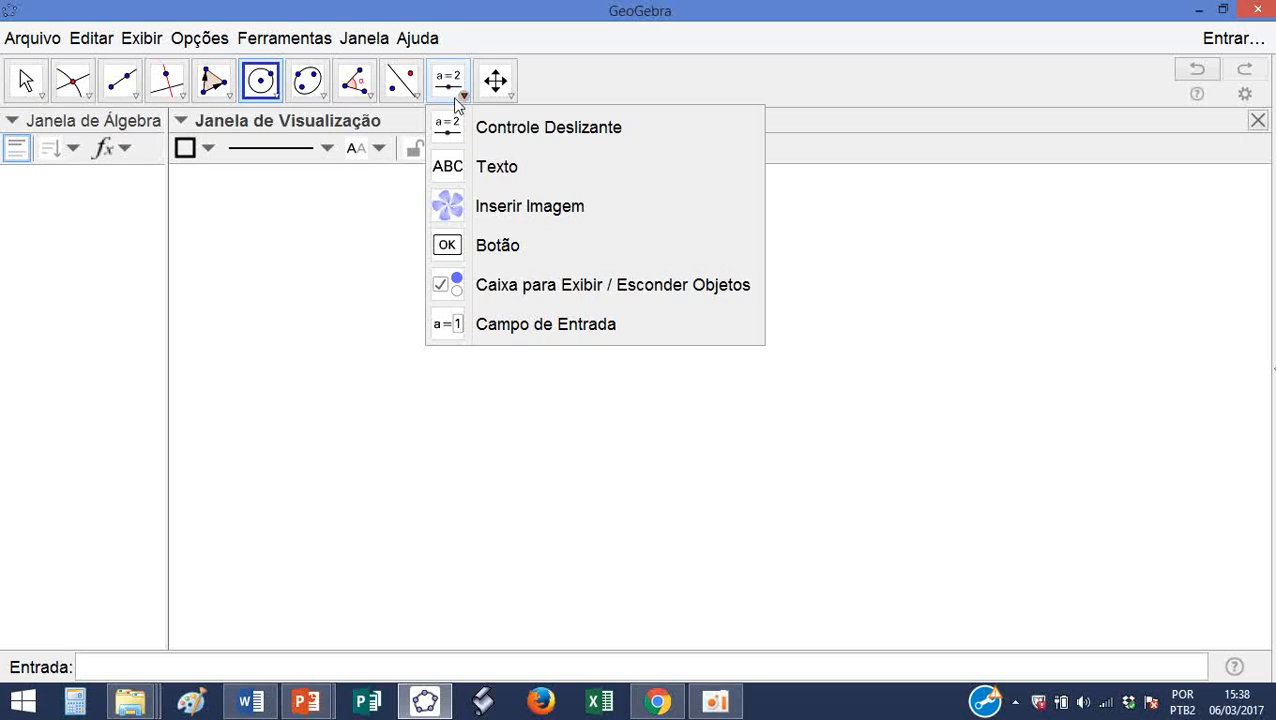
pyautogui.moveTo(510, 75)
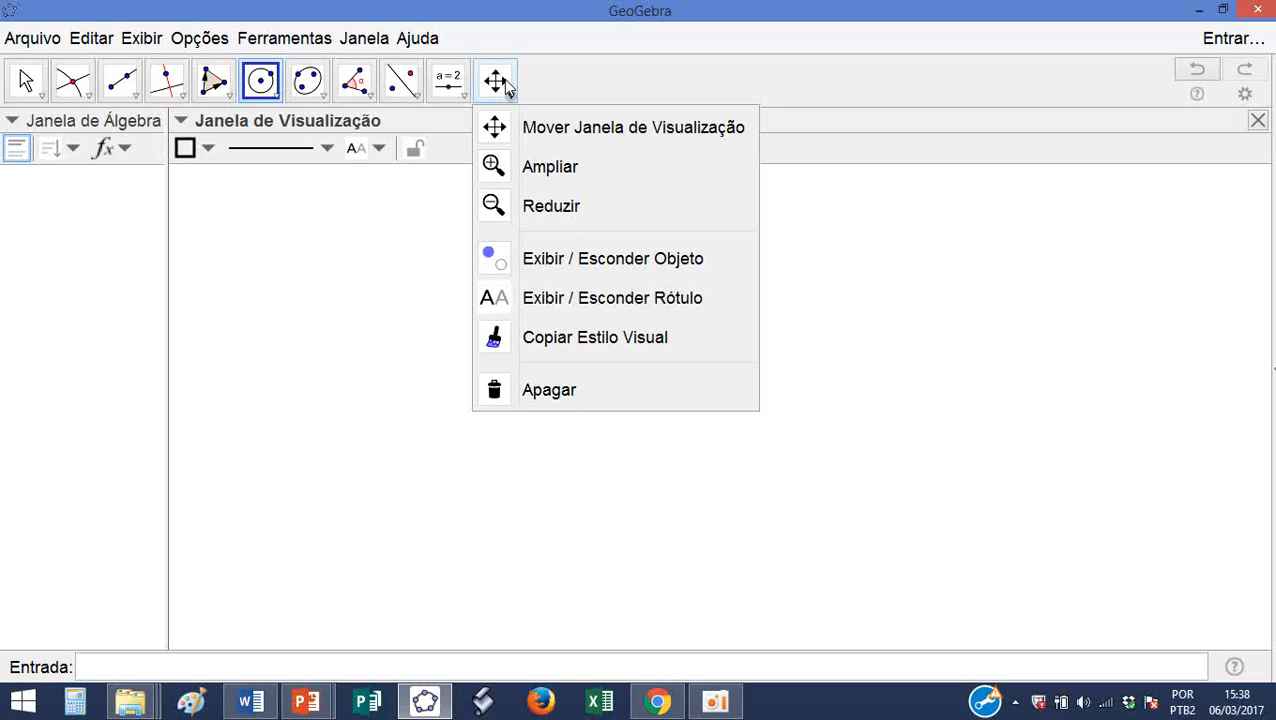
pyautogui.click(507, 86)
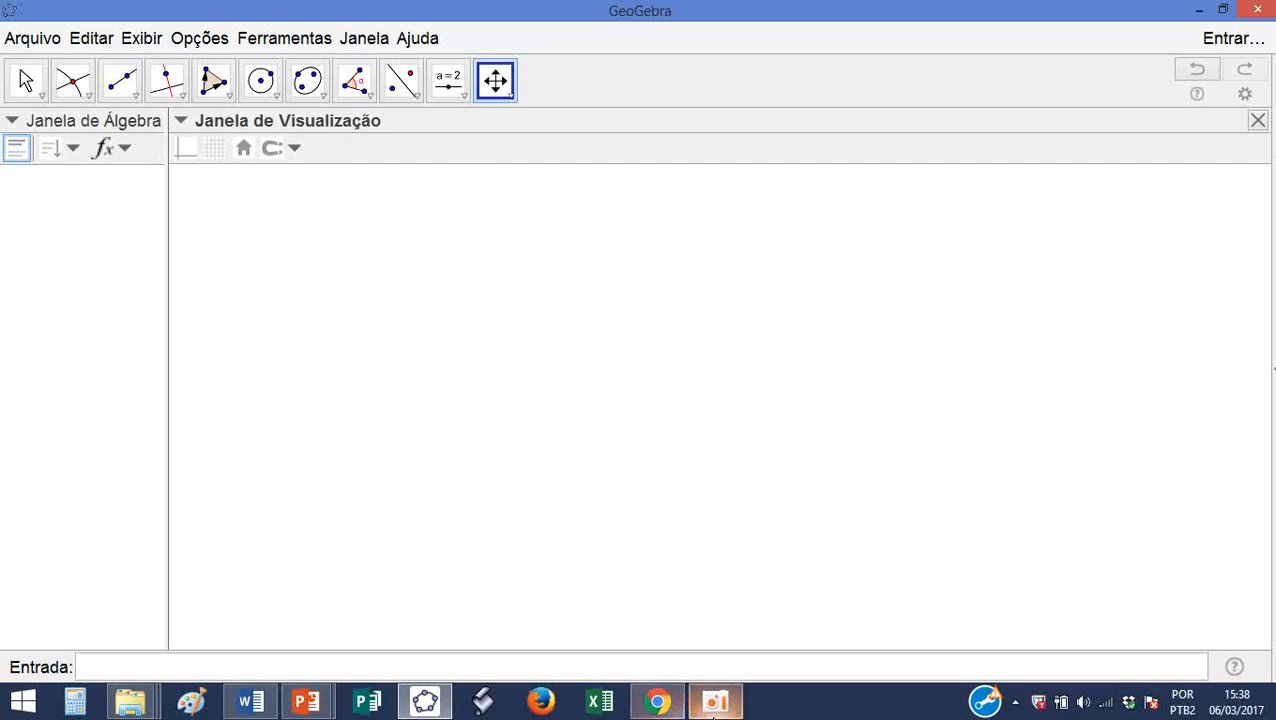
pyautogui.click(716, 700)
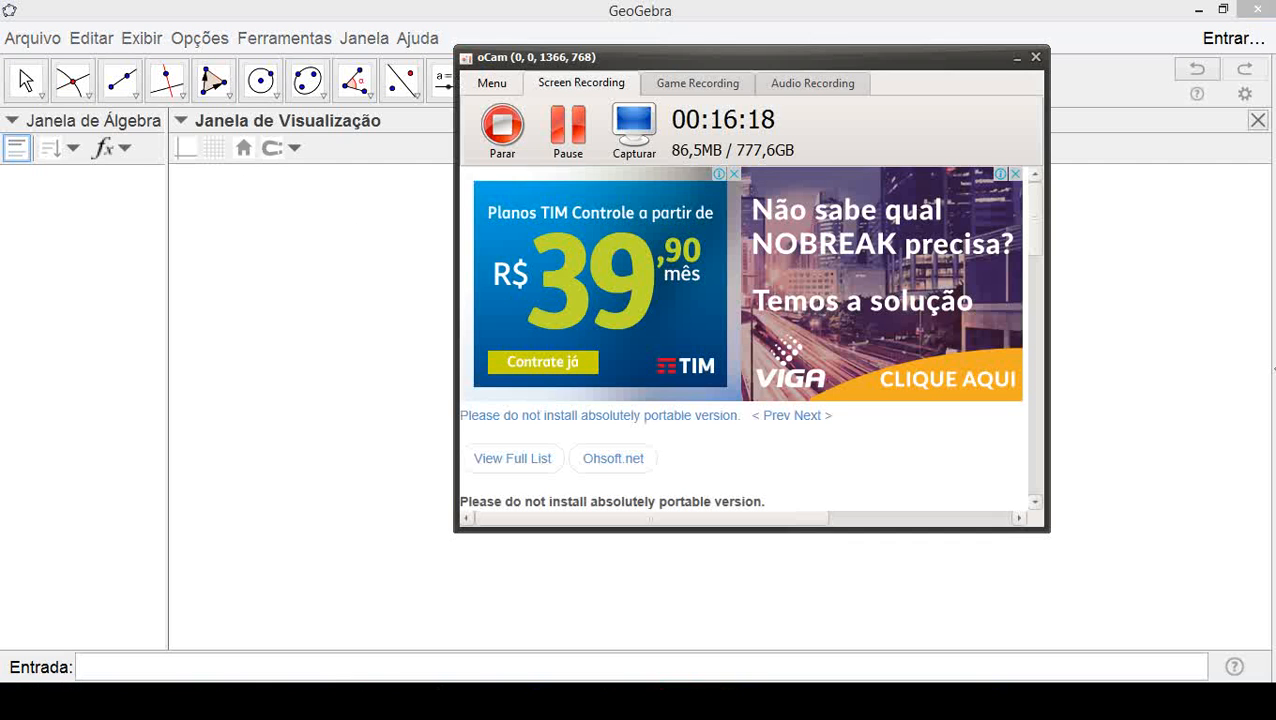
pyautogui.click(1017, 57)
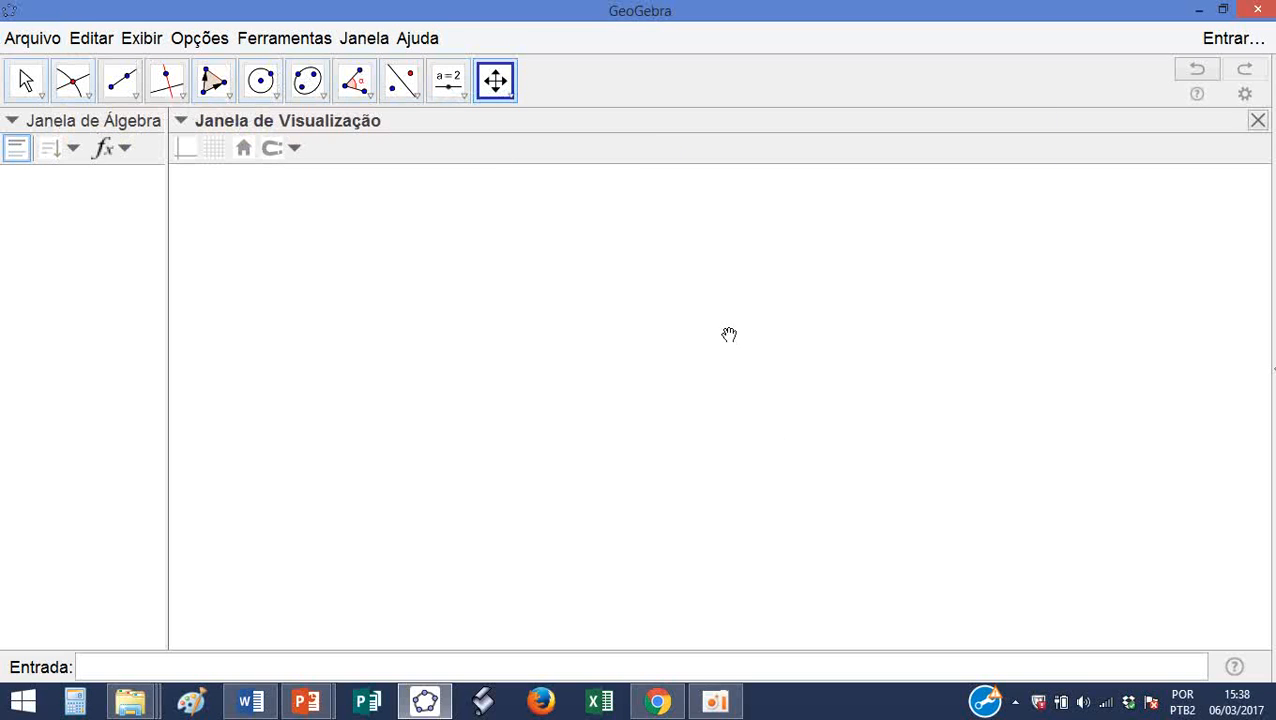
pyautogui.moveTo(716, 704)
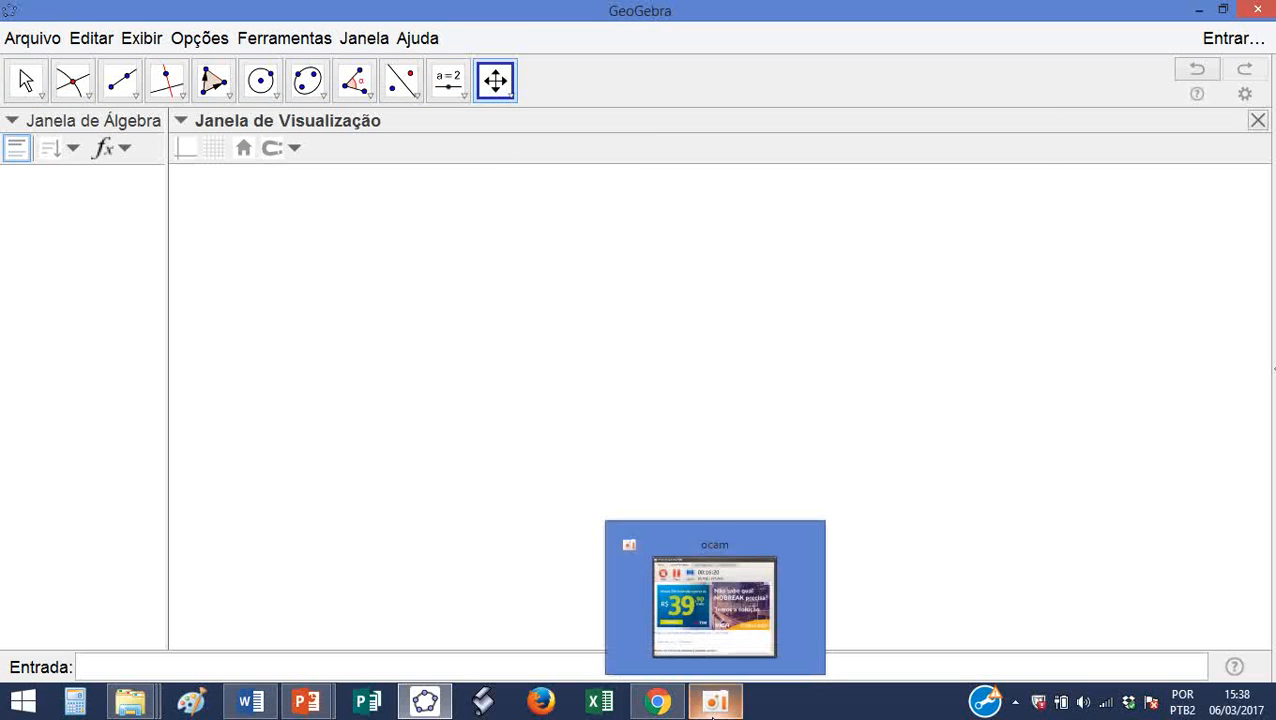